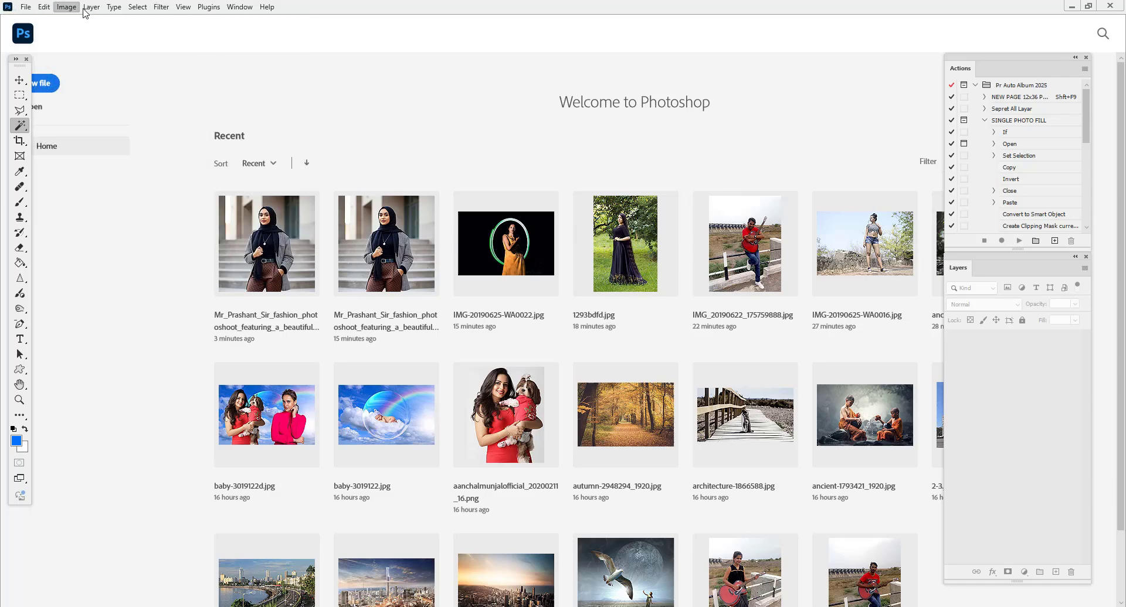
pyautogui.moveTo(108, 9)
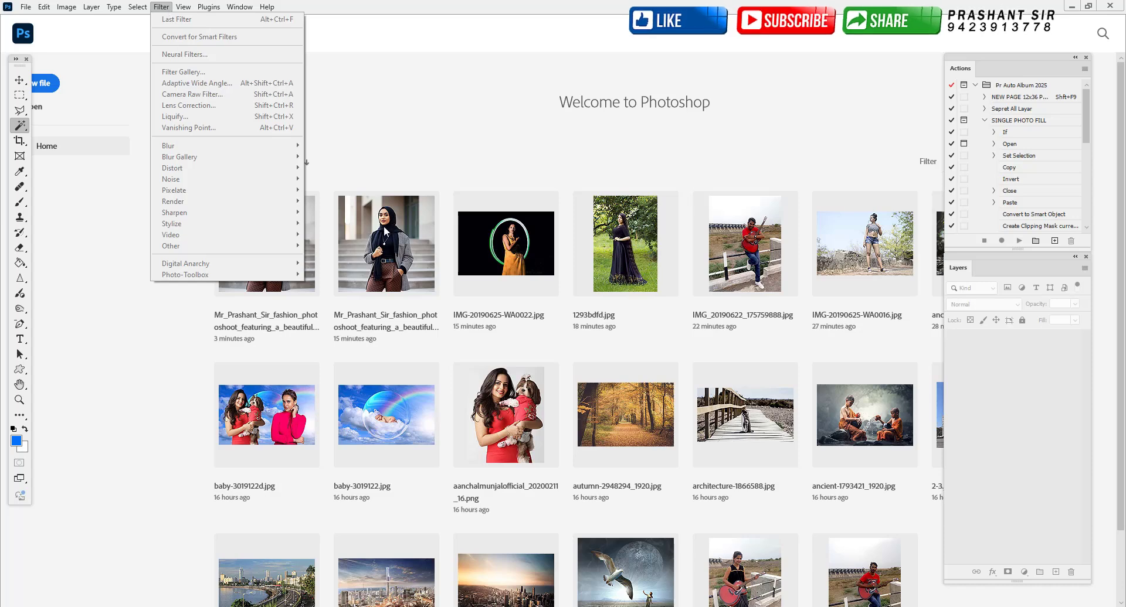
pyautogui.click(163, 407)
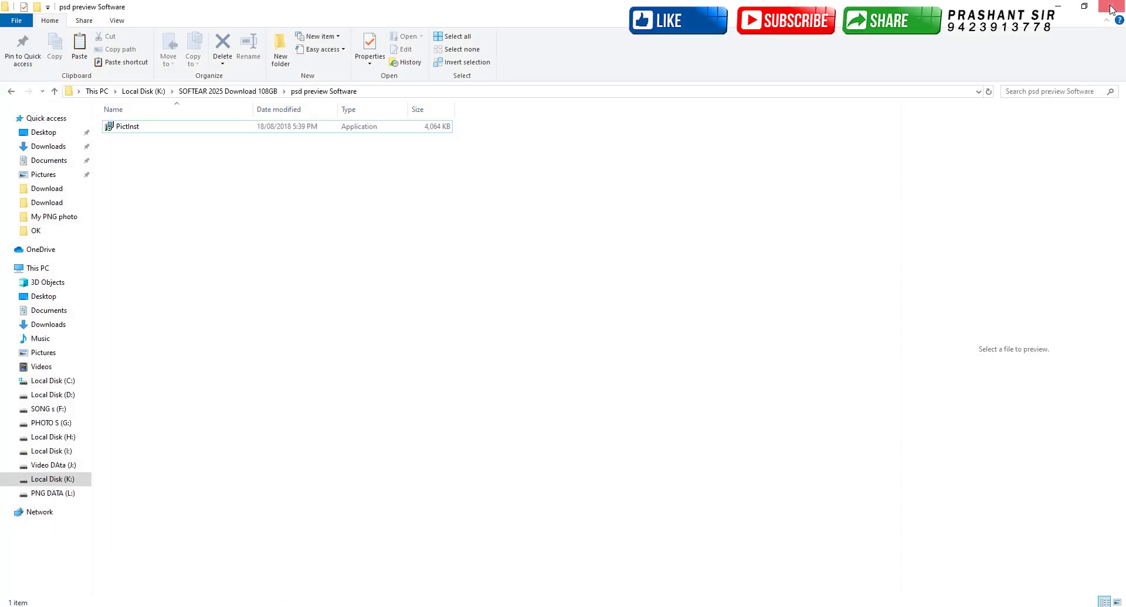
# - Close the psd preview Software folder and open the photo 1_DSC_7529 from the Pictures folder in Photoshop
pyautogui.click(1110, 8)
pyautogui.press('super')
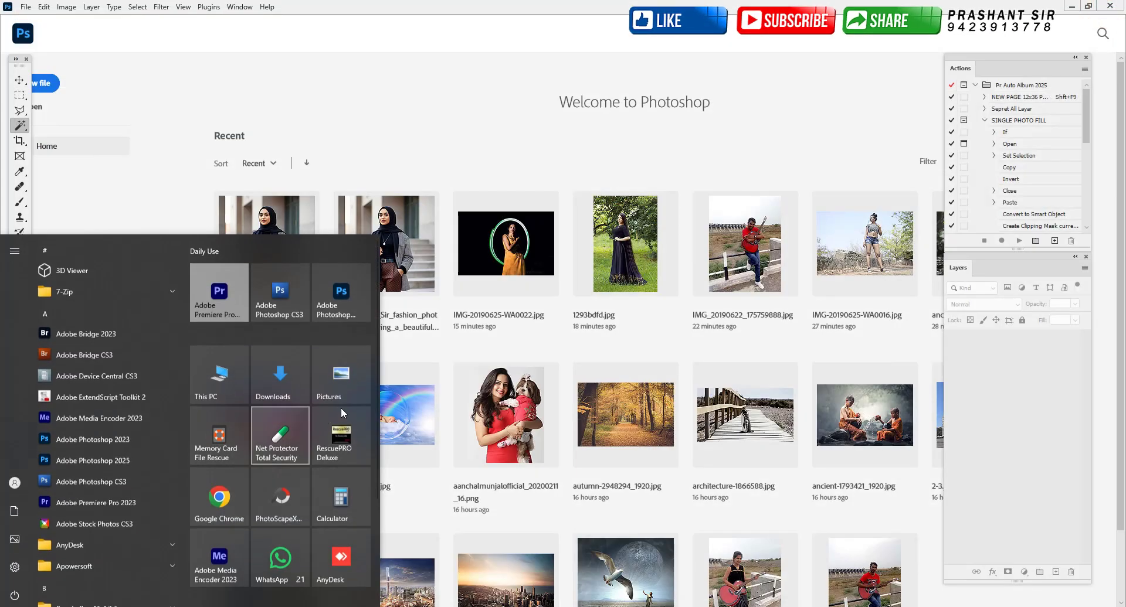
pyautogui.click(340, 381)
pyautogui.click(558, 440)
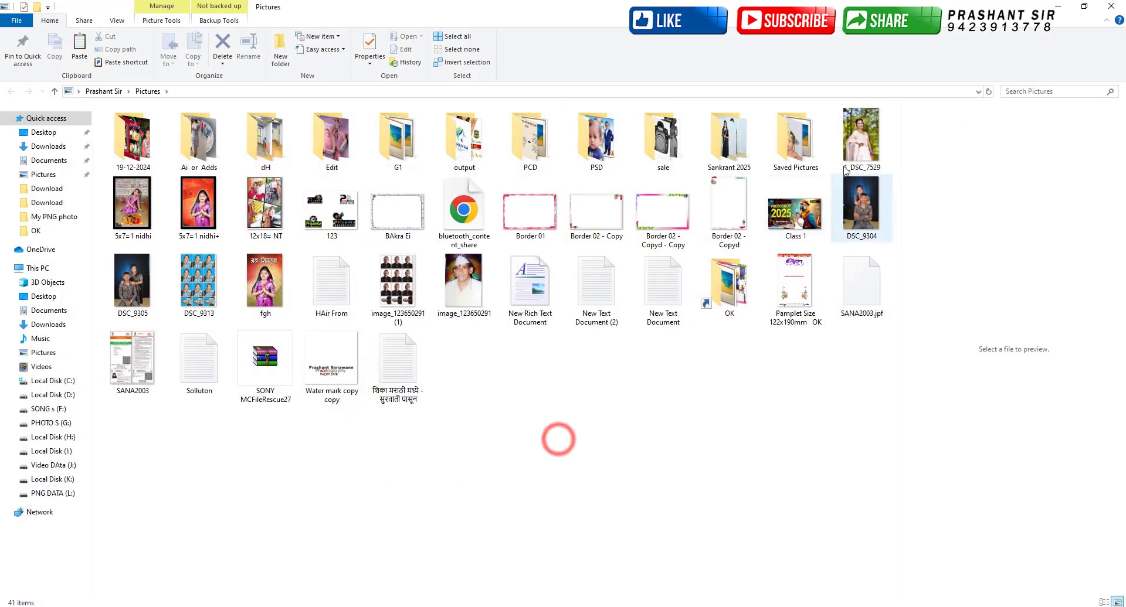
pyautogui.moveTo(853, 134); pyautogui.dragTo(404, 446)
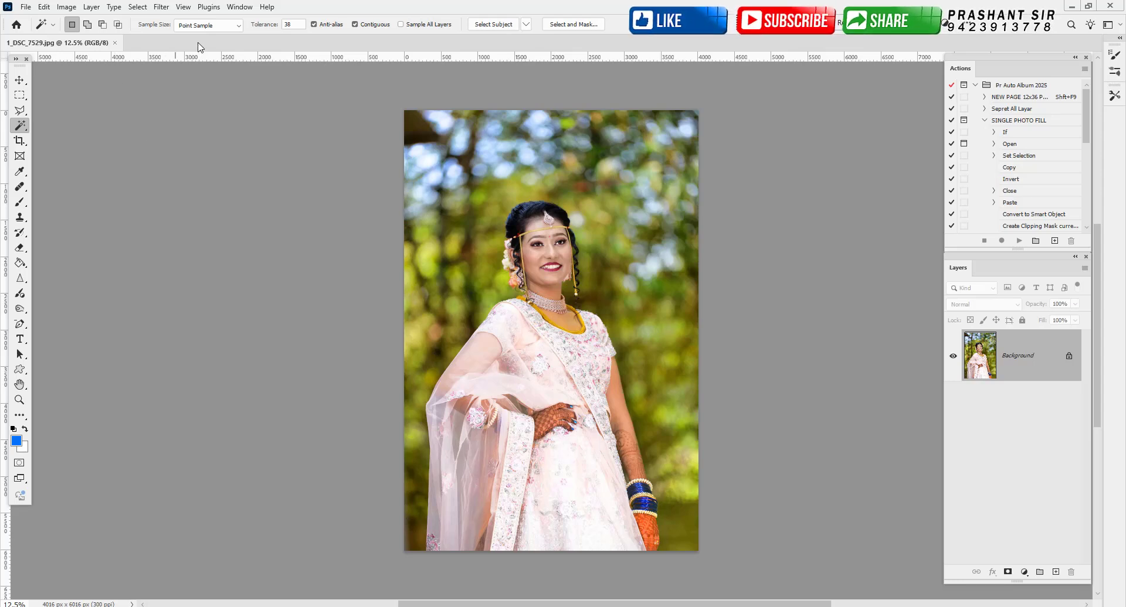
# - Reduce the photo's overall saturation to about -30 with Hue/Saturation
pyautogui.hotkey('ctrl', 'u')
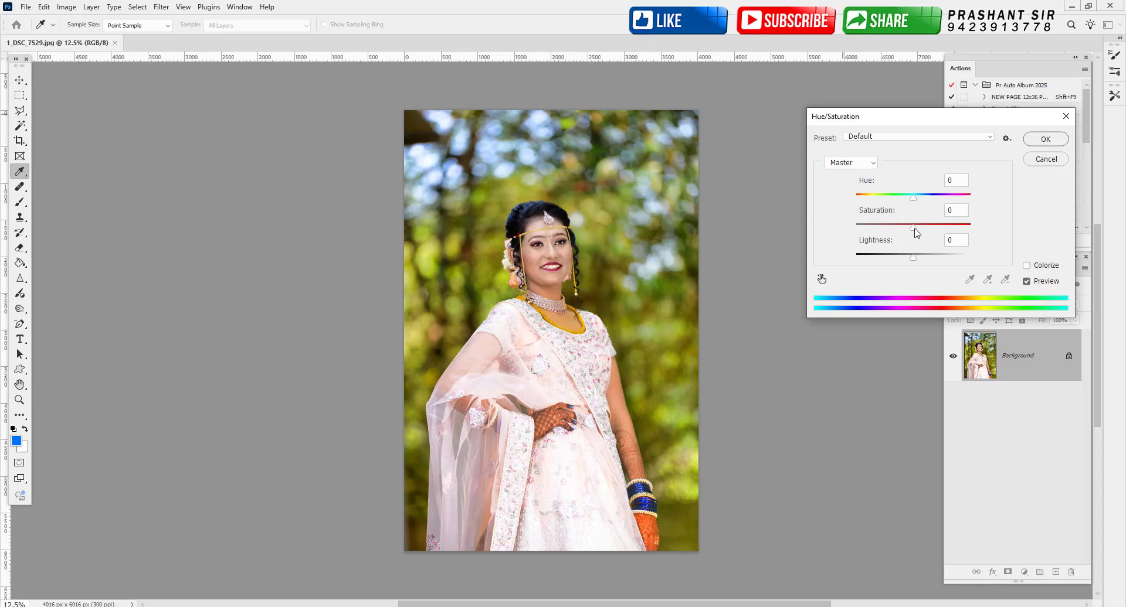
pyautogui.moveTo(913, 227); pyautogui.dragTo(896, 233)
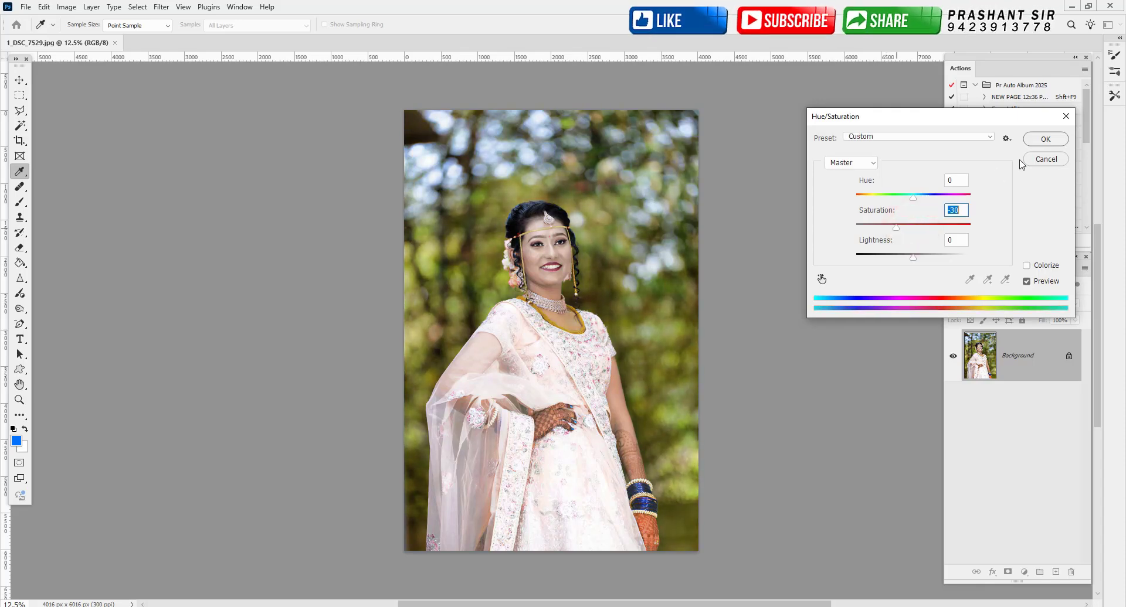
pyautogui.click(1038, 140)
pyautogui.press('w')
# - Save the desaturated photo under its existing name and close it
pyautogui.hotkey('ctrl', '+')
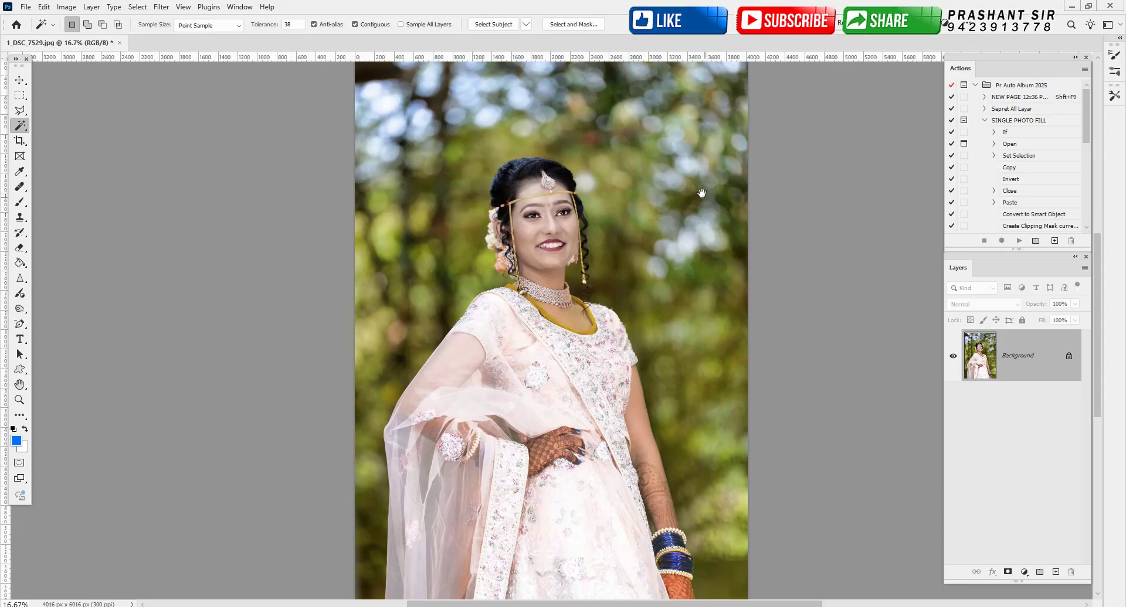
pyautogui.moveTo(702, 193); pyautogui.dragTo(707, 201)
pyautogui.hotkey('ctrl', 's')
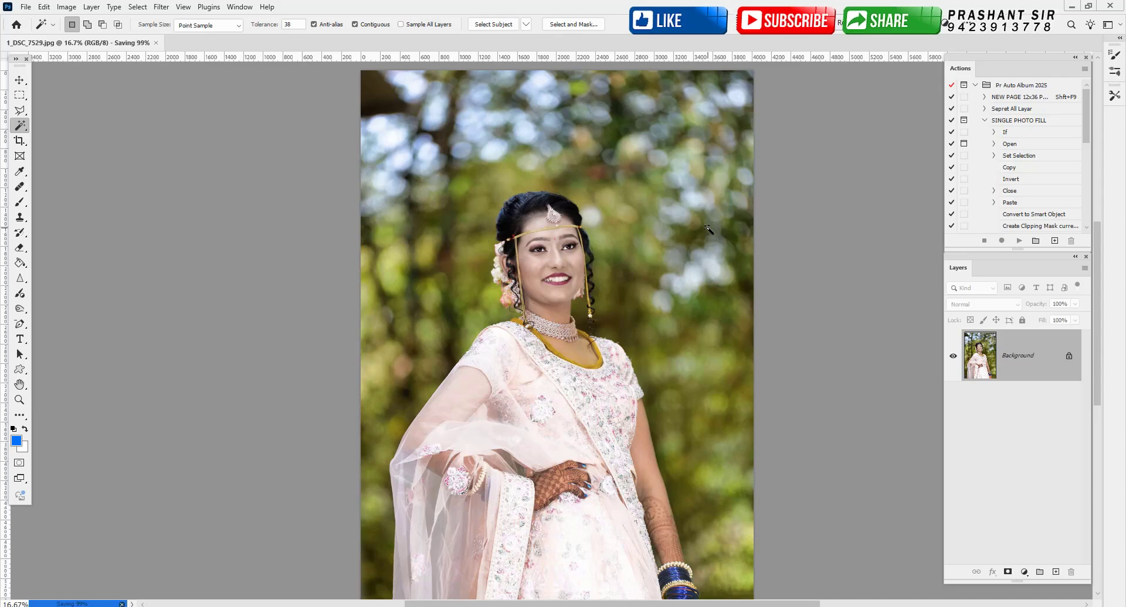
pyautogui.hotkey('ctrl', 'w')
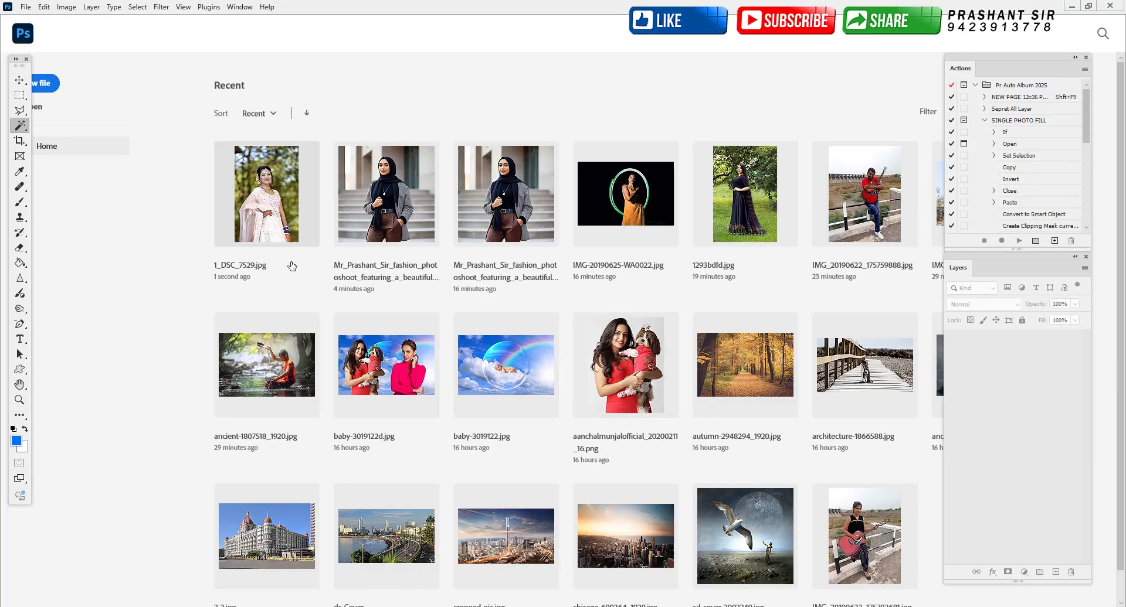
# - Reopen 1_DSC_7529.jpg from the recent files
pyautogui.click(265, 194)
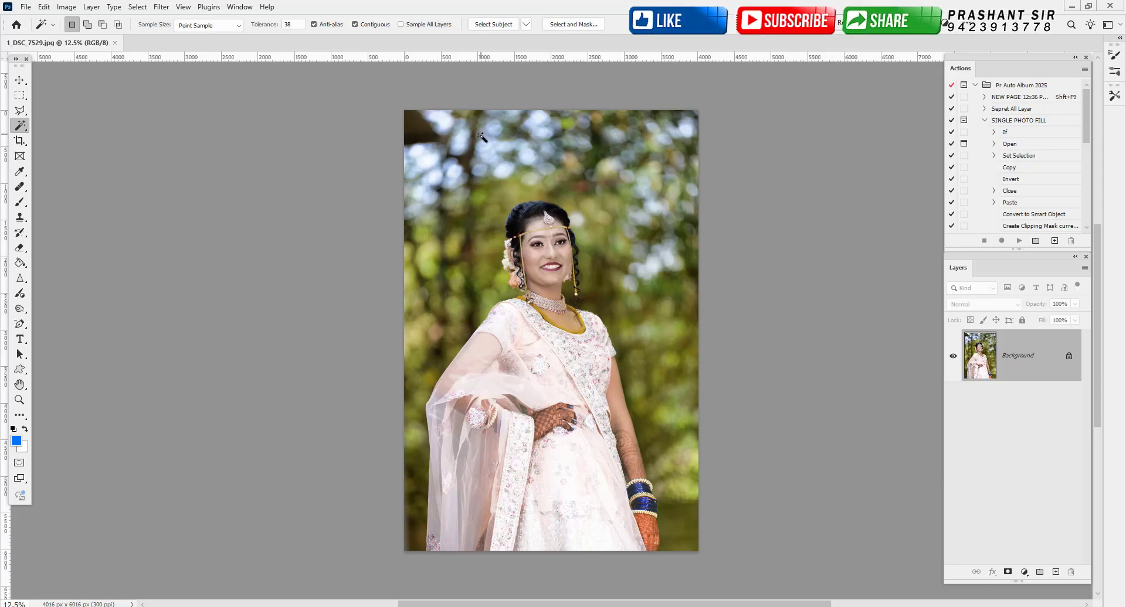
pyautogui.hotkey('ctrl', '+')
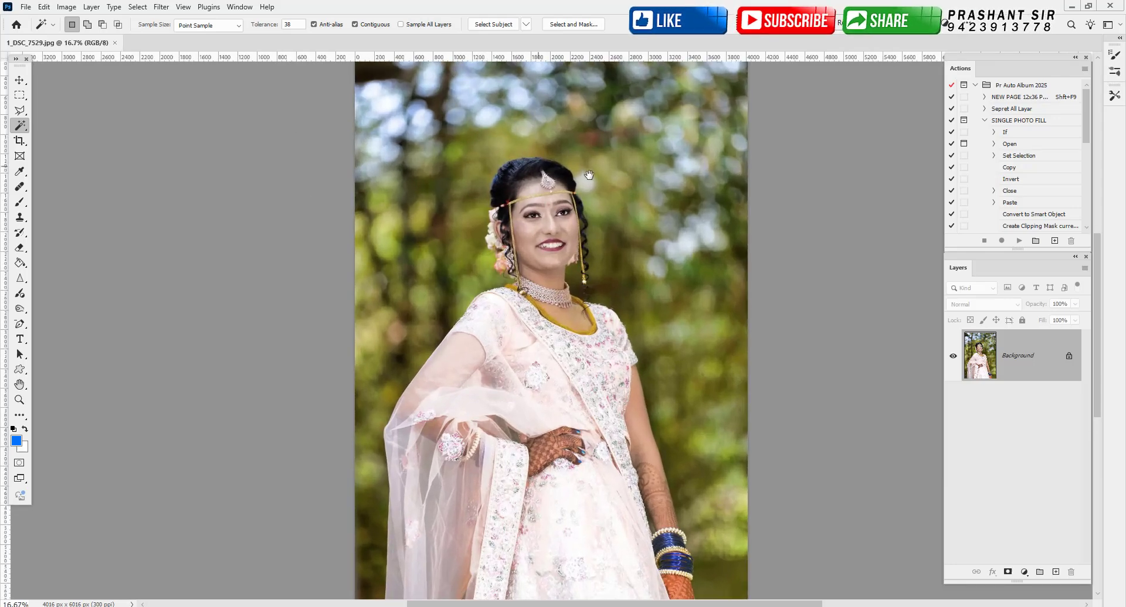
pyautogui.moveTo(589, 175); pyautogui.dragTo(592, 189)
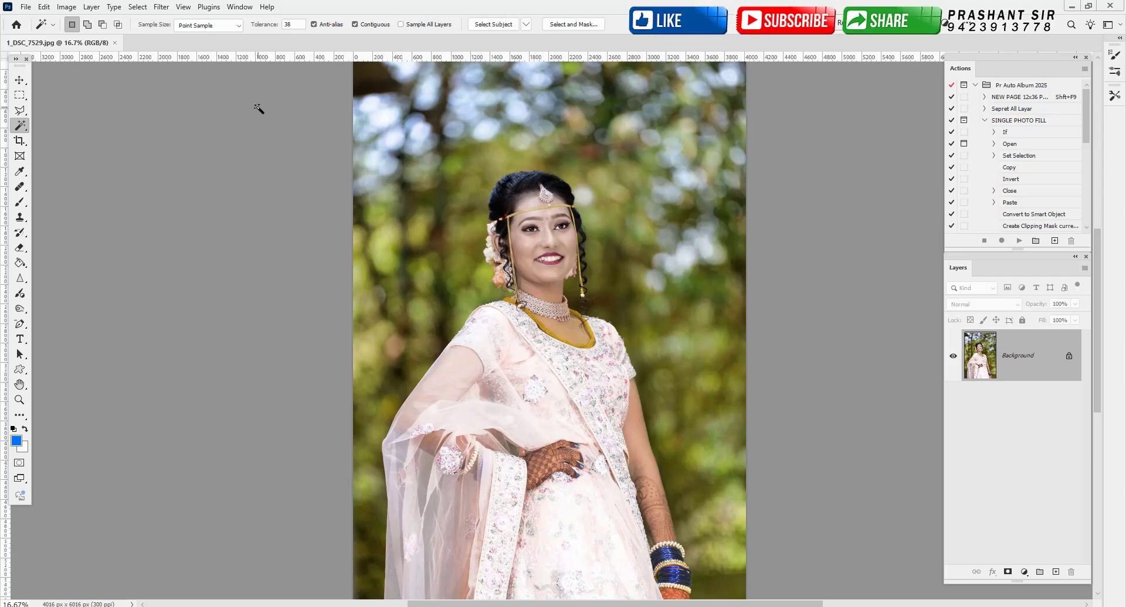
# - Convert the Background layer for smart filters and accept the conversion to a smart object
pyautogui.click(166, 10)
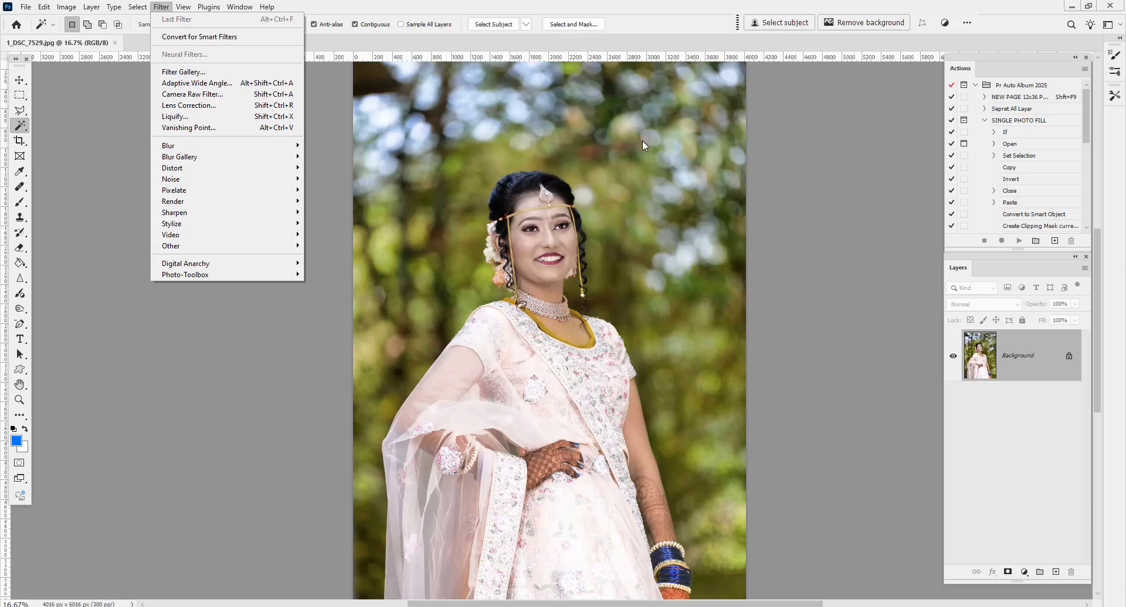
pyautogui.click(1015, 364)
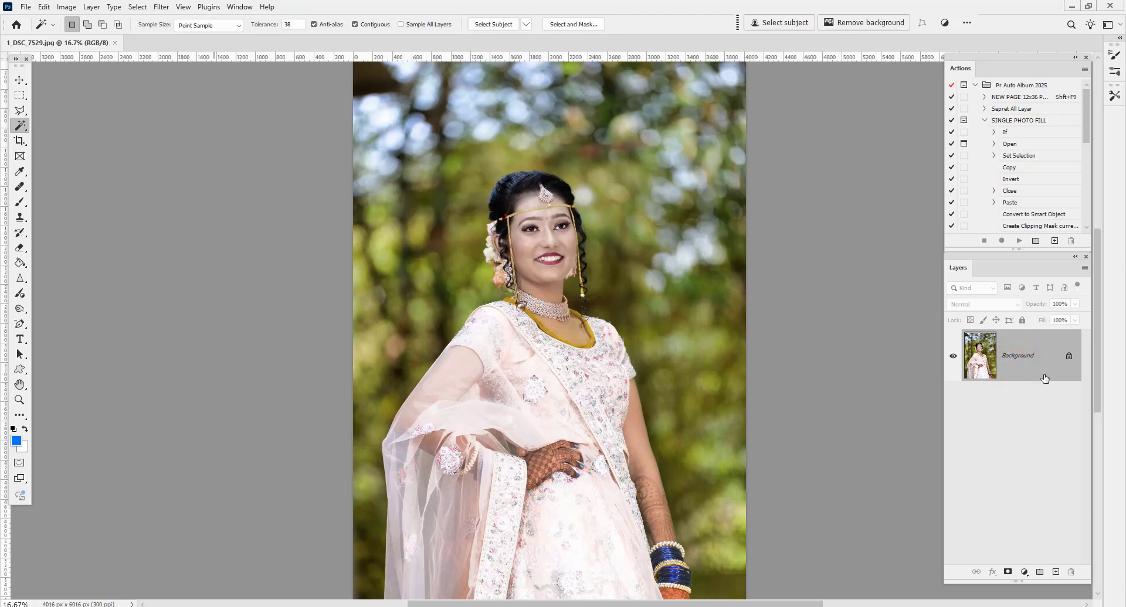
pyautogui.click(1028, 368)
pyautogui.click(1027, 367)
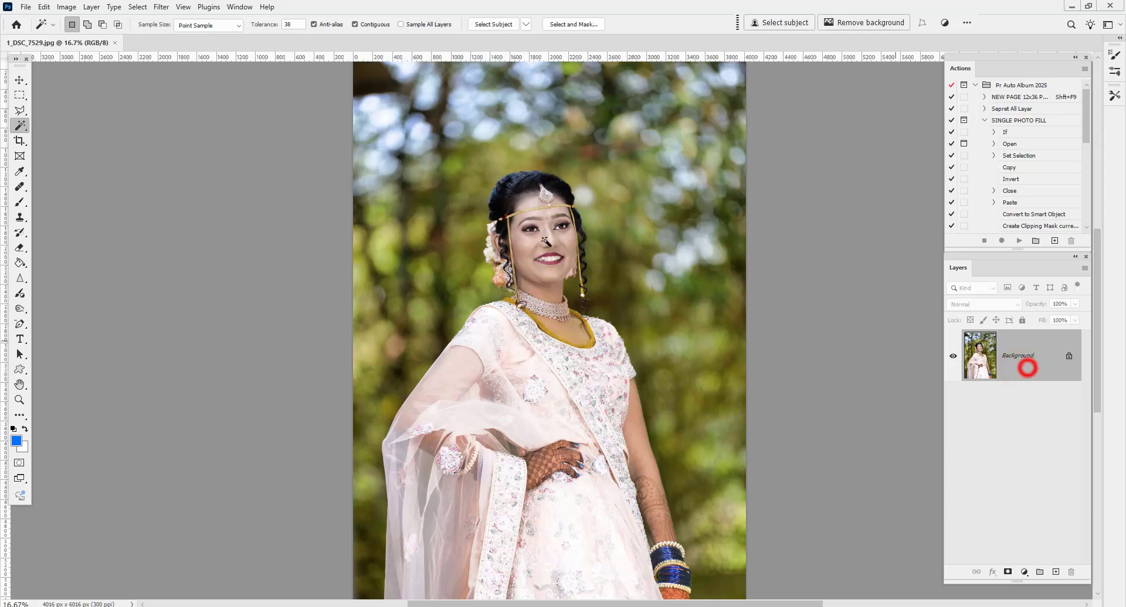
pyautogui.click(159, 8)
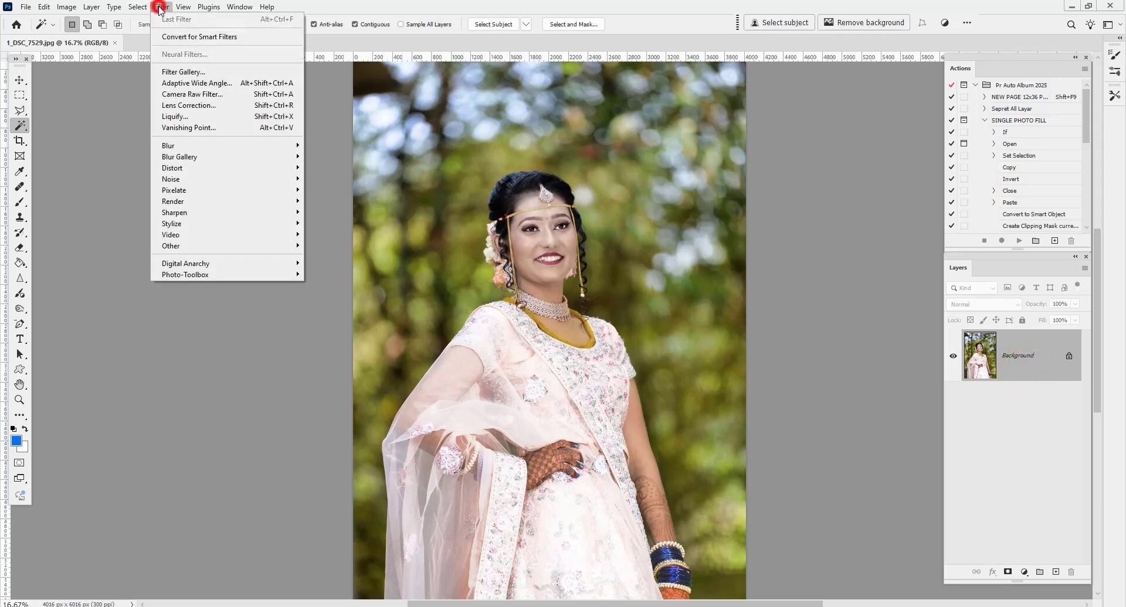
pyautogui.click(249, 39)
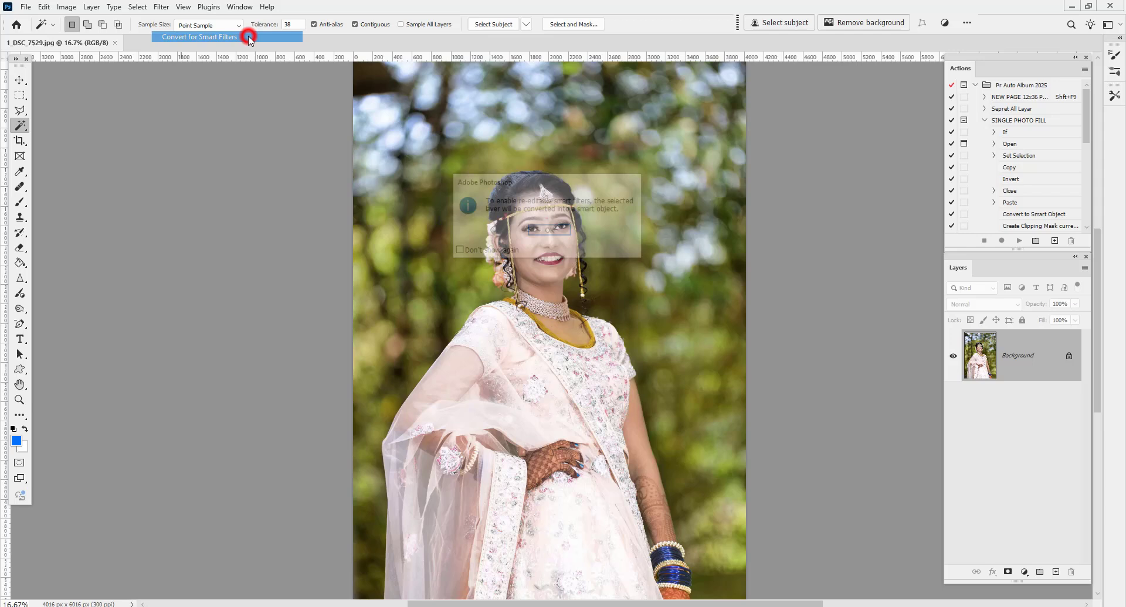
pyautogui.click(550, 232)
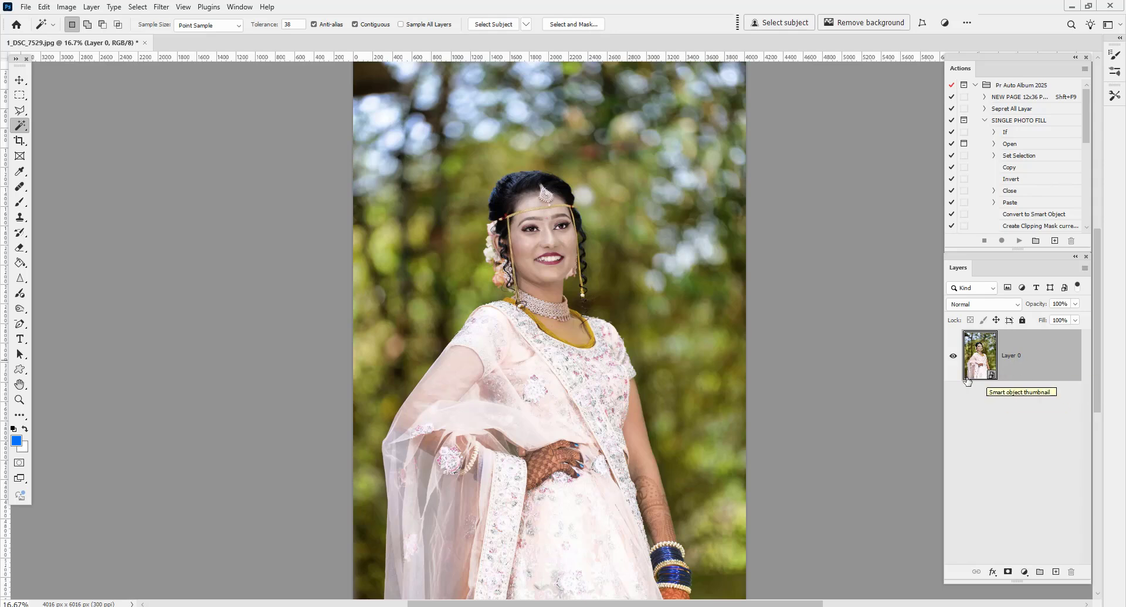
# - Apply a Gaussian Blur with a radius of 87.0 pixels to the smart object layer
pyautogui.click(161, 6)
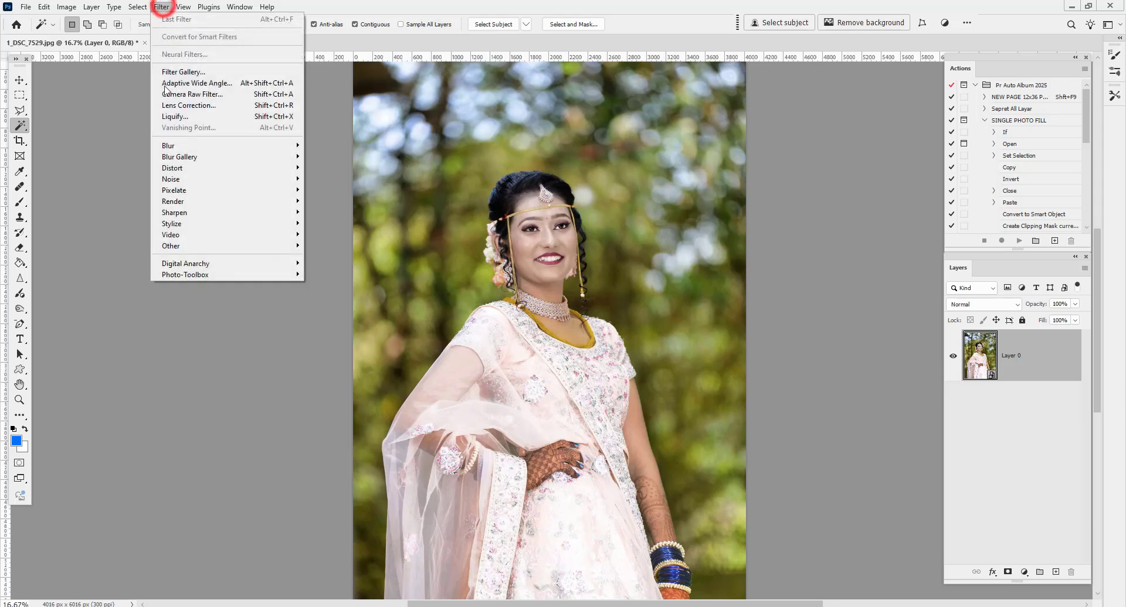
pyautogui.moveTo(171, 148)
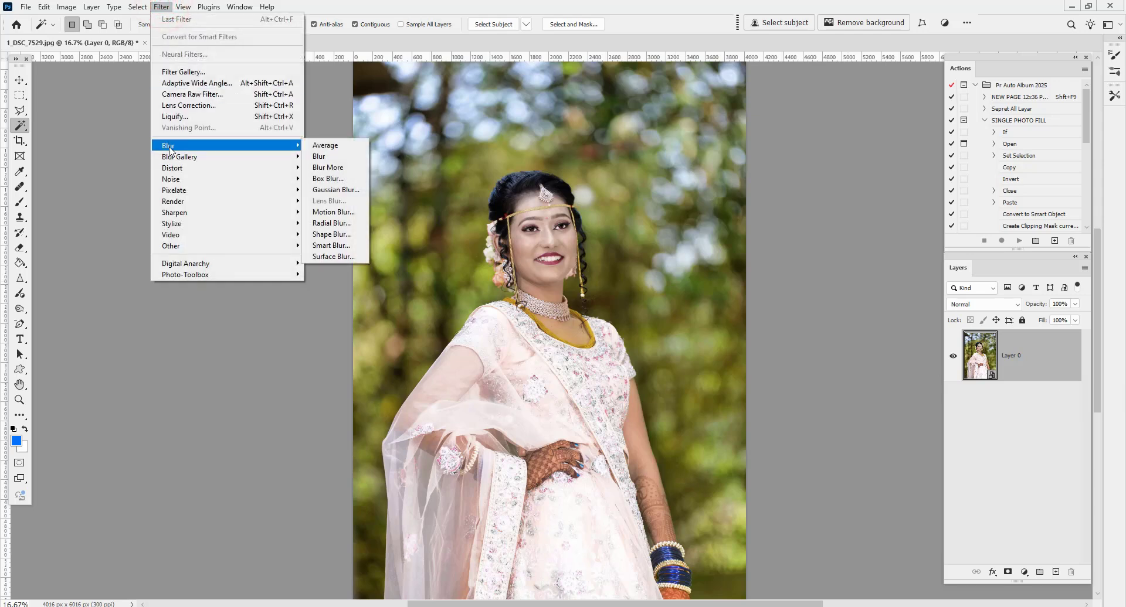
pyautogui.click(335, 189)
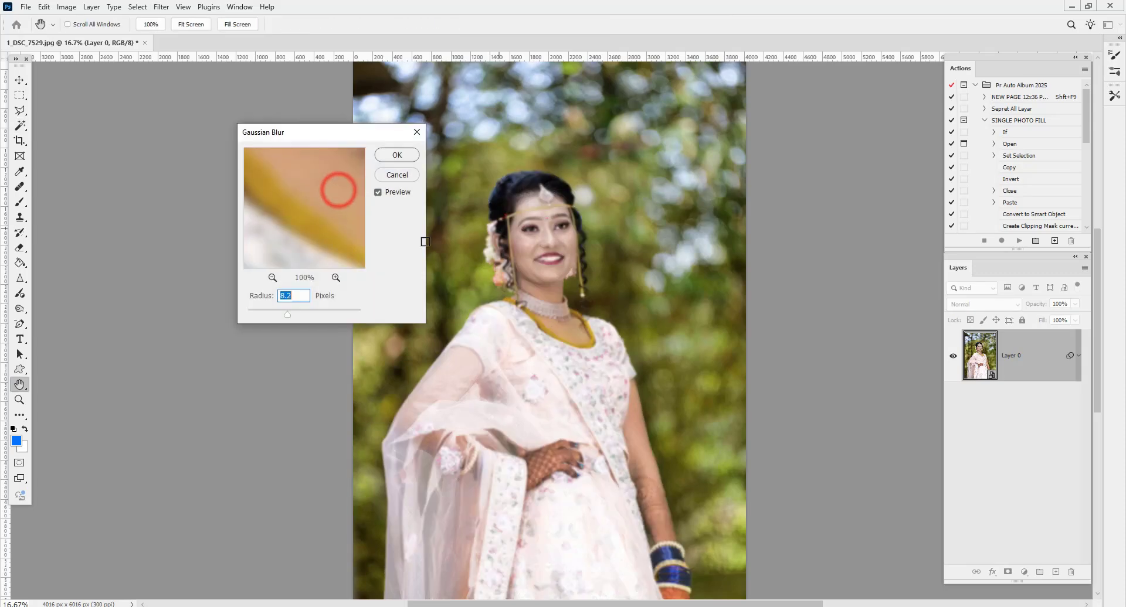
pyautogui.click(316, 311)
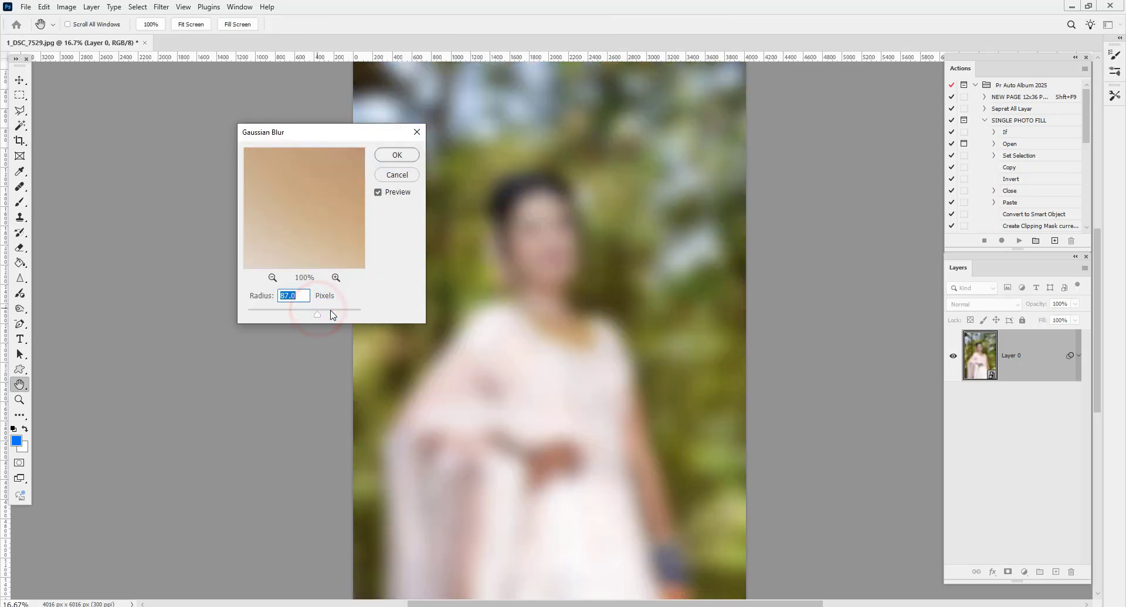
pyautogui.click(393, 154)
pyautogui.press('w')
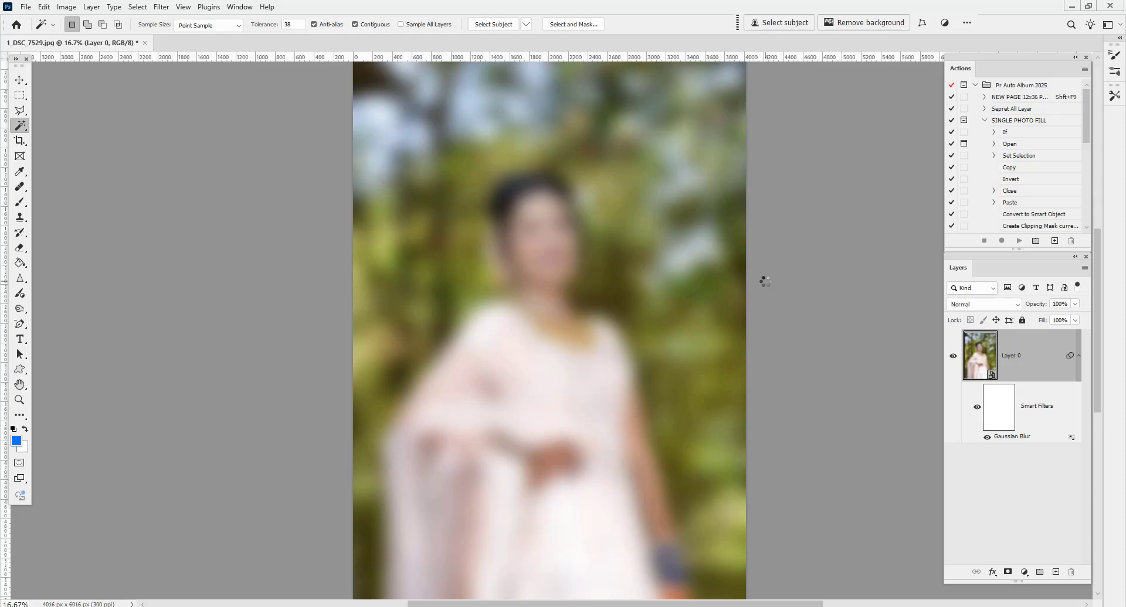
# - Set the smart filter mask's density to 25% and its feather to 114.8 px
pyautogui.doubleClick(998, 407)
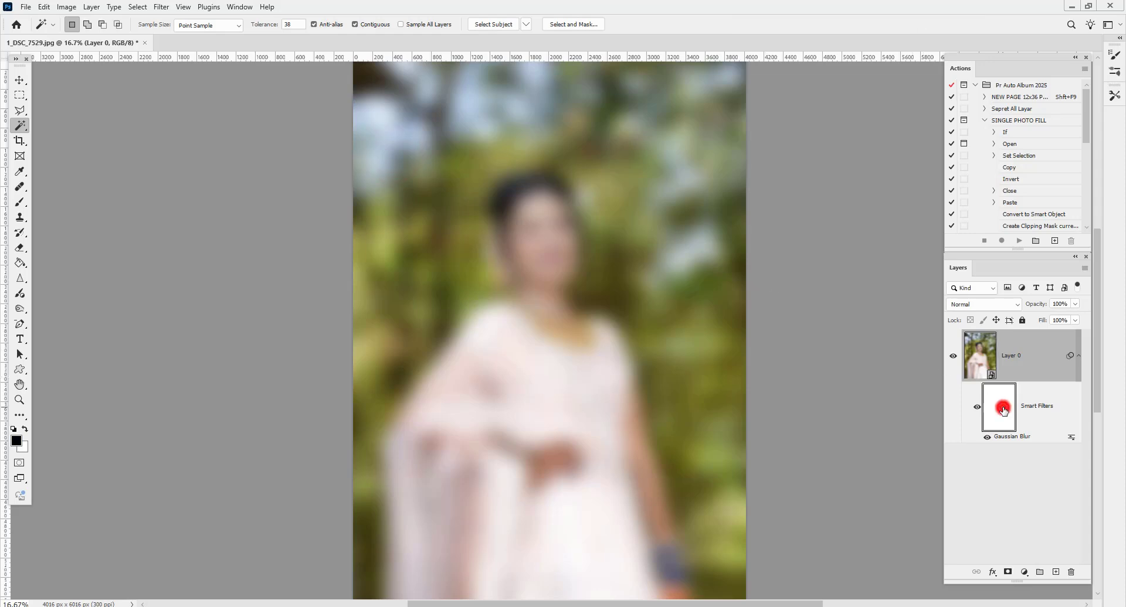
pyautogui.moveTo(951, 192); pyautogui.dragTo(909, 223)
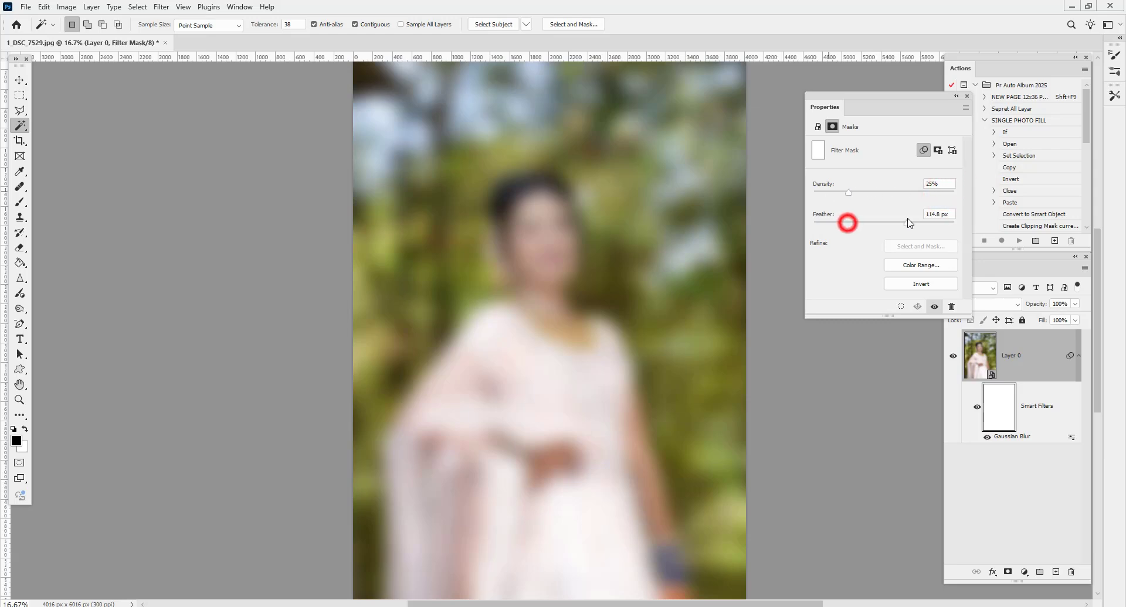
pyautogui.click(967, 97)
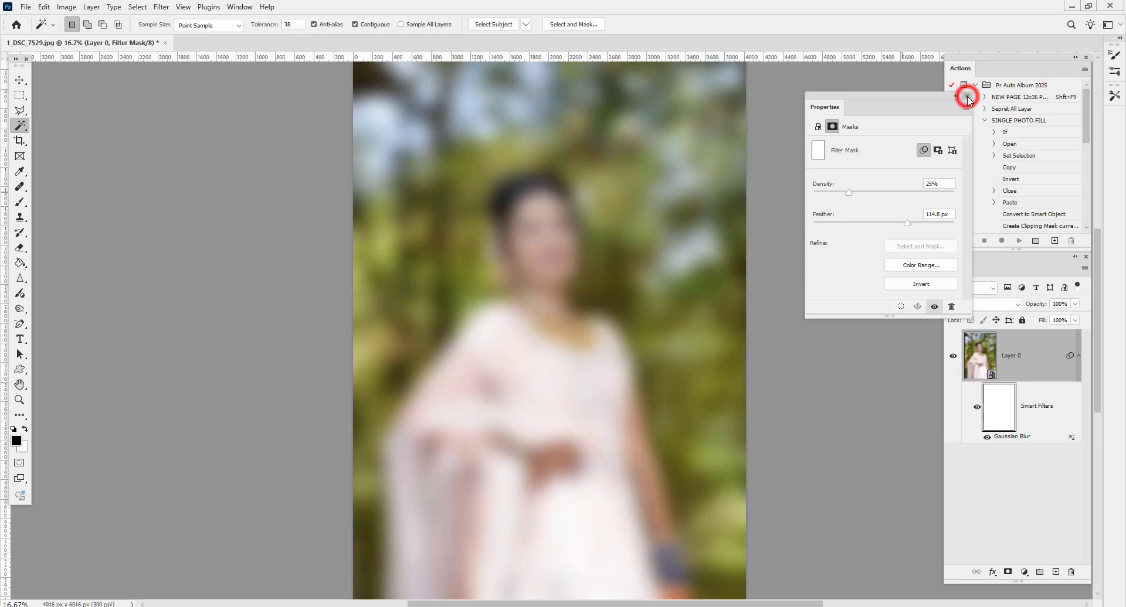
# - Reopen the Gaussian Blur smart filter's settings, preview a radius of 0.3 pixels, and discard the change
pyautogui.doubleClick(1011, 437)
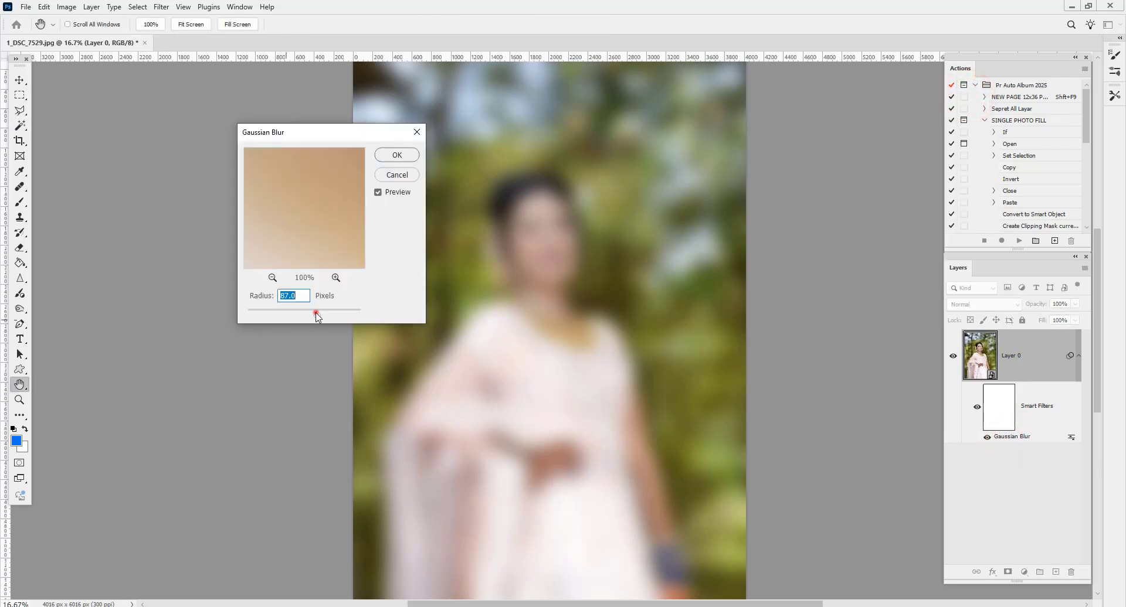
pyautogui.moveTo(317, 314); pyautogui.dragTo(229, 315)
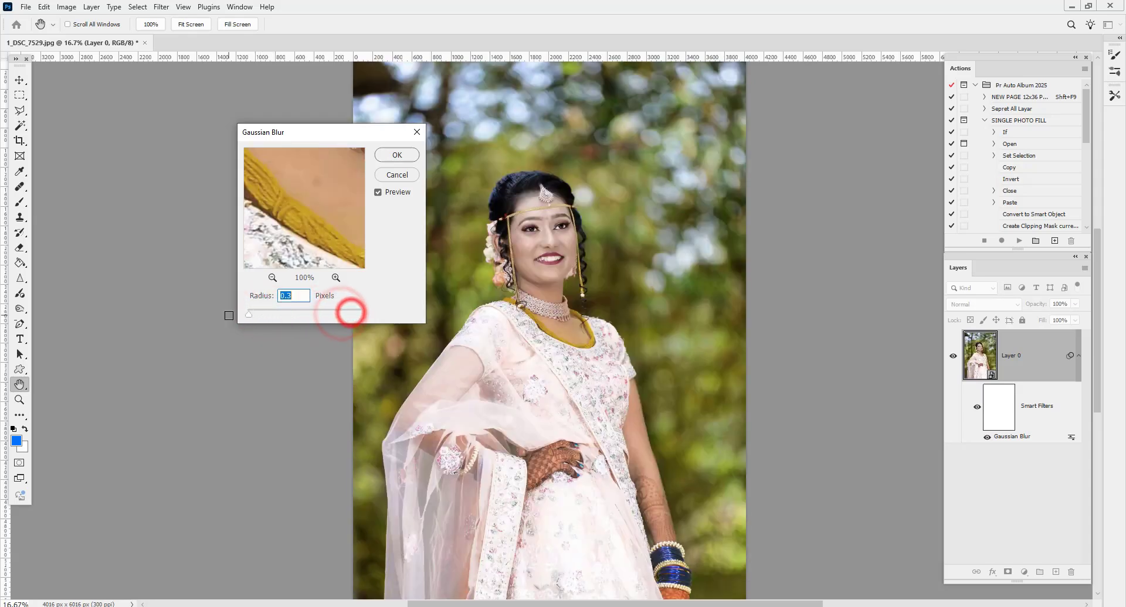
pyautogui.click(396, 174)
pyautogui.press('w')
# - Revert the photo to its last saved version, discarding the smart object and its blur filter
pyautogui.click(1032, 421)
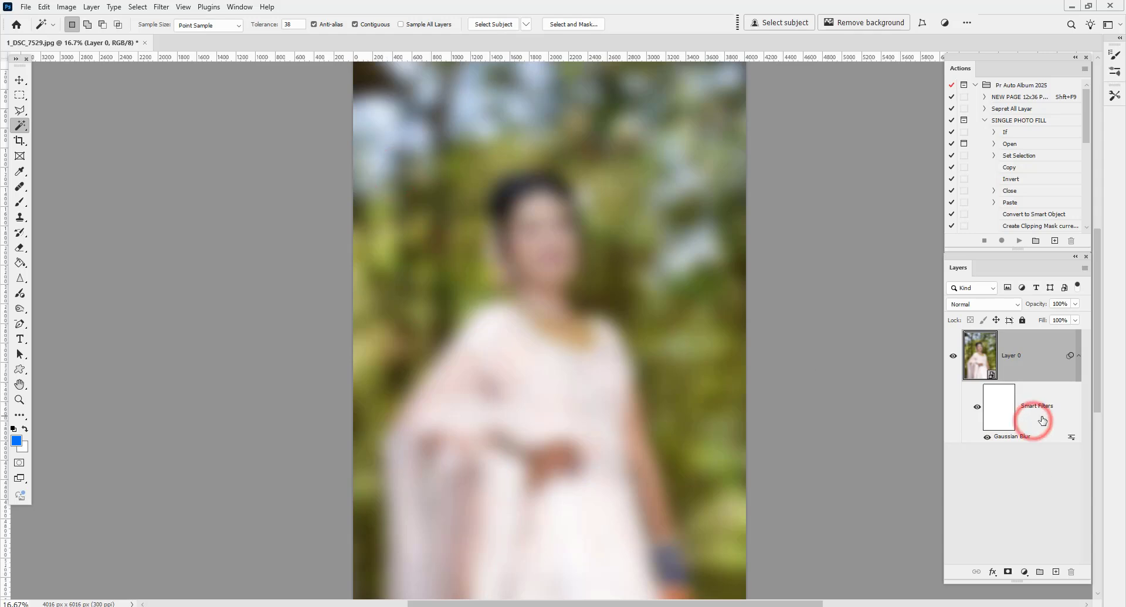
pyautogui.click(1041, 417)
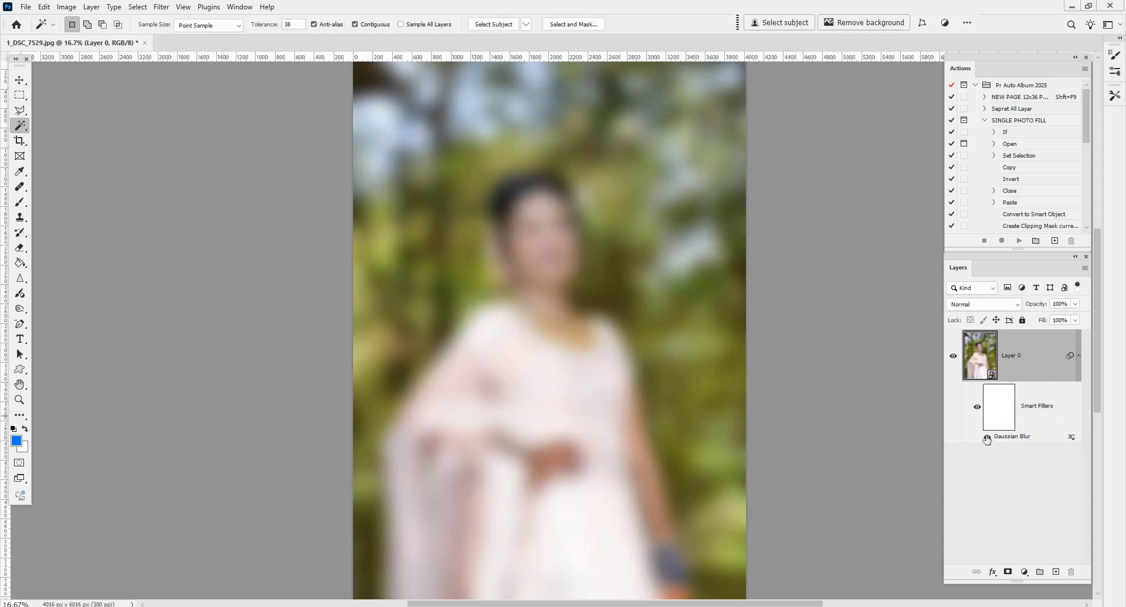
pyautogui.press('F12')
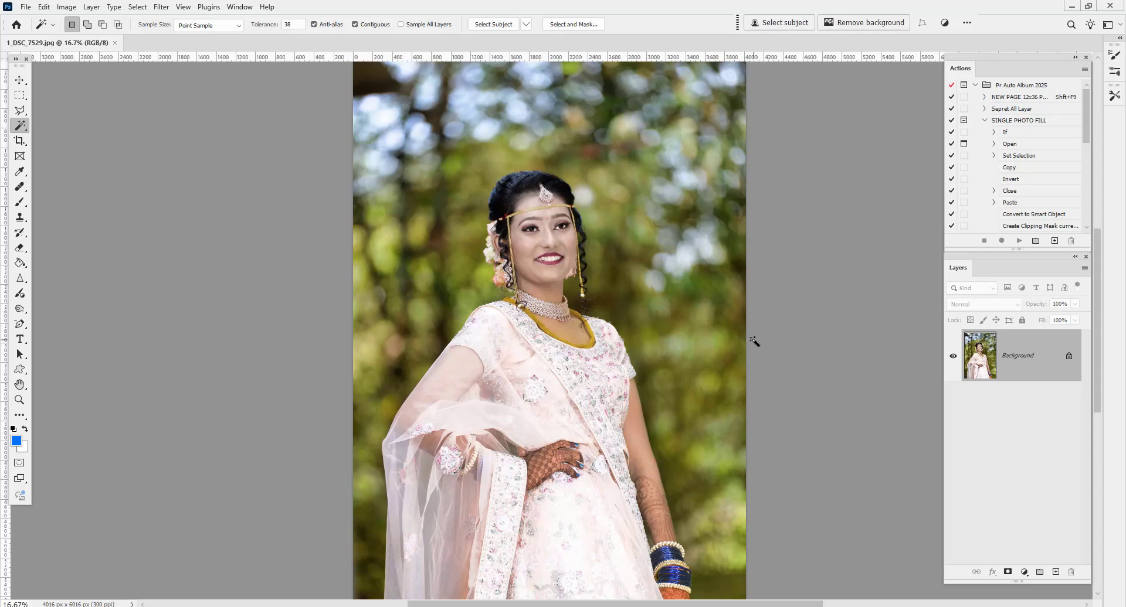
# - Apply a heavy Gaussian Blur directly to the Background layer, without converting it for smart filters
pyautogui.click(163, 9)
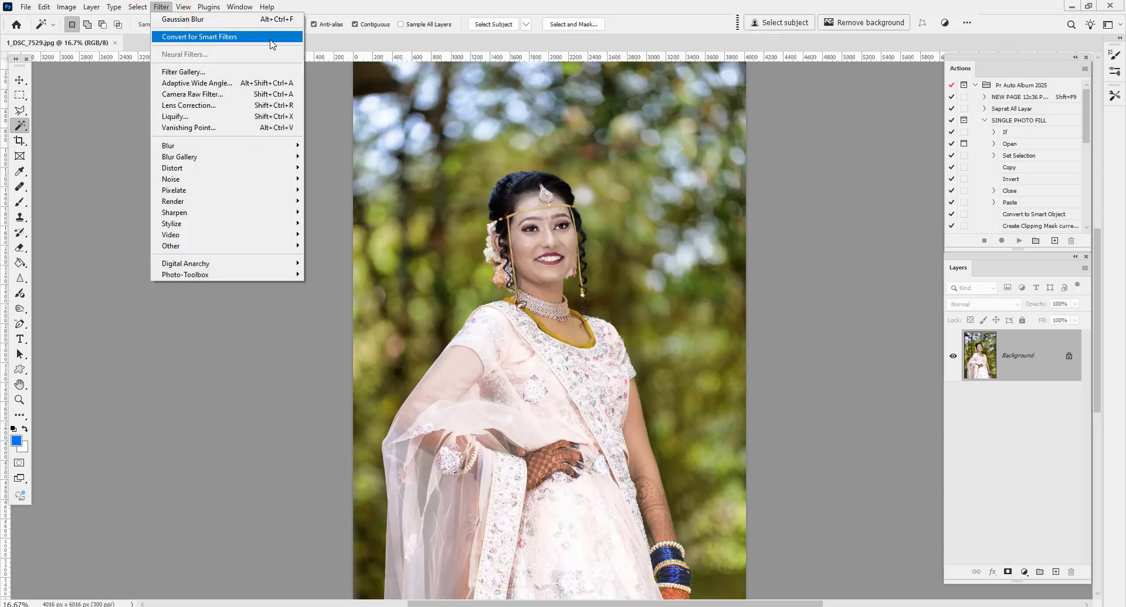
pyautogui.click(207, 146)
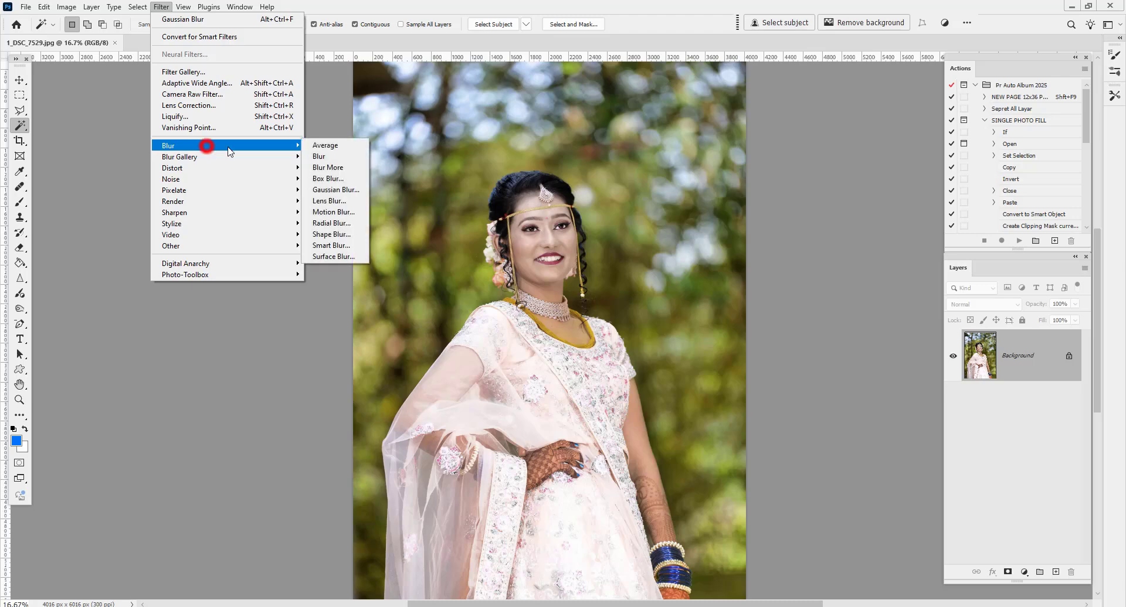
pyautogui.click(340, 190)
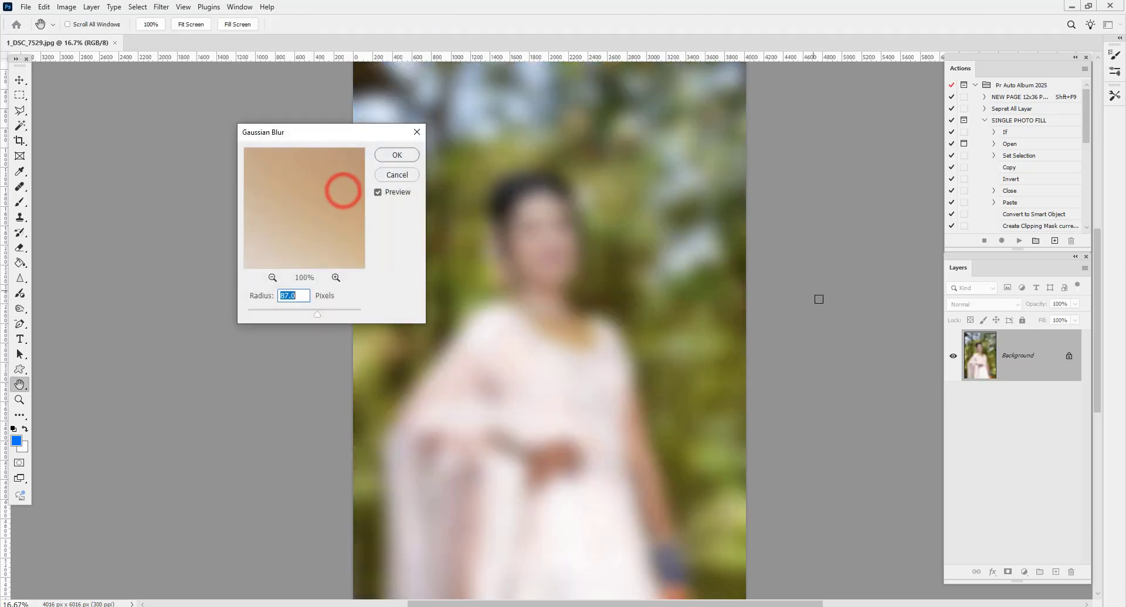
pyautogui.moveTo(340, 310)
pyautogui.mouseDown()
pyautogui.moveTo(299, 318)
pyautogui.moveTo(334, 309)
pyautogui.mouseUp()
pyautogui.click(397, 155)
pyautogui.press('w')
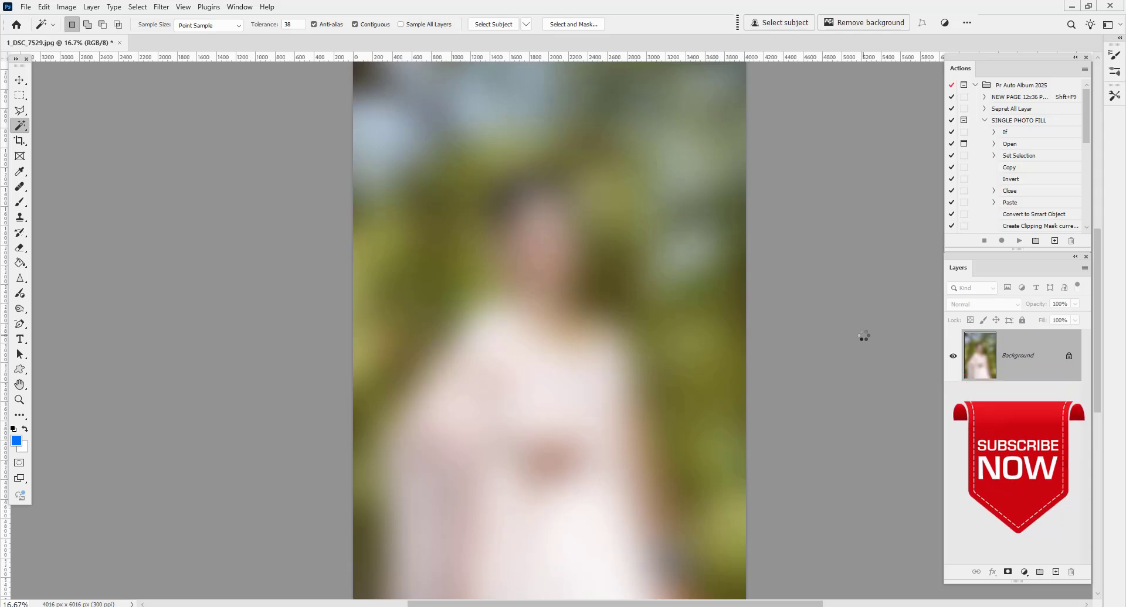
# - Save the blurred photo to the Desktop as JPEG 1_DSC_7529 at quality 12, and close the document
pyautogui.hotkey('ctrl', 'shift', 's')
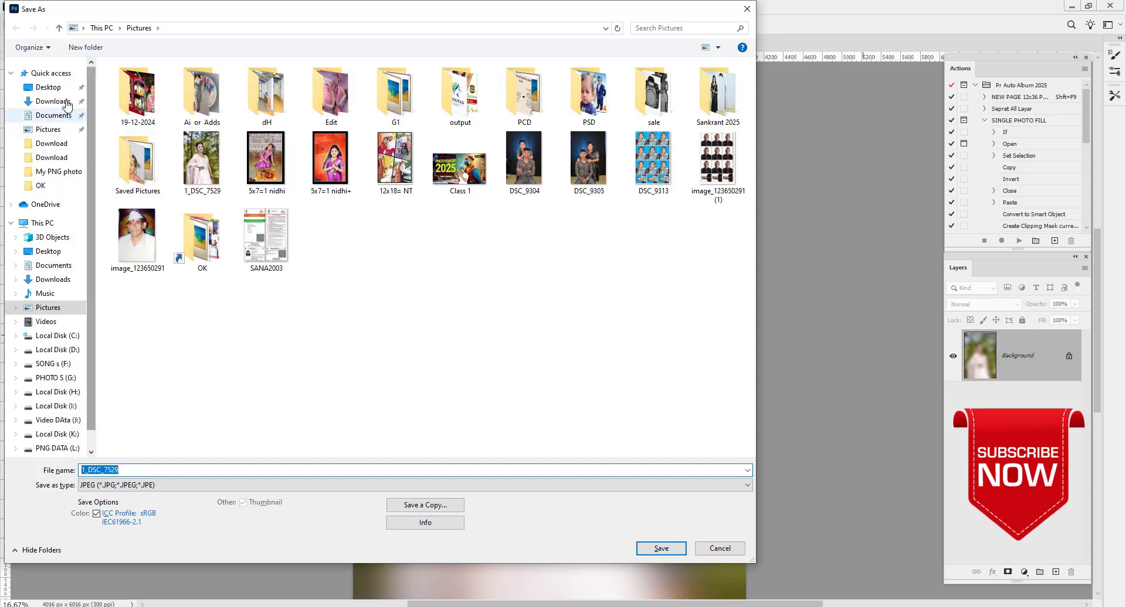
pyautogui.click(48, 87)
pyautogui.click(658, 548)
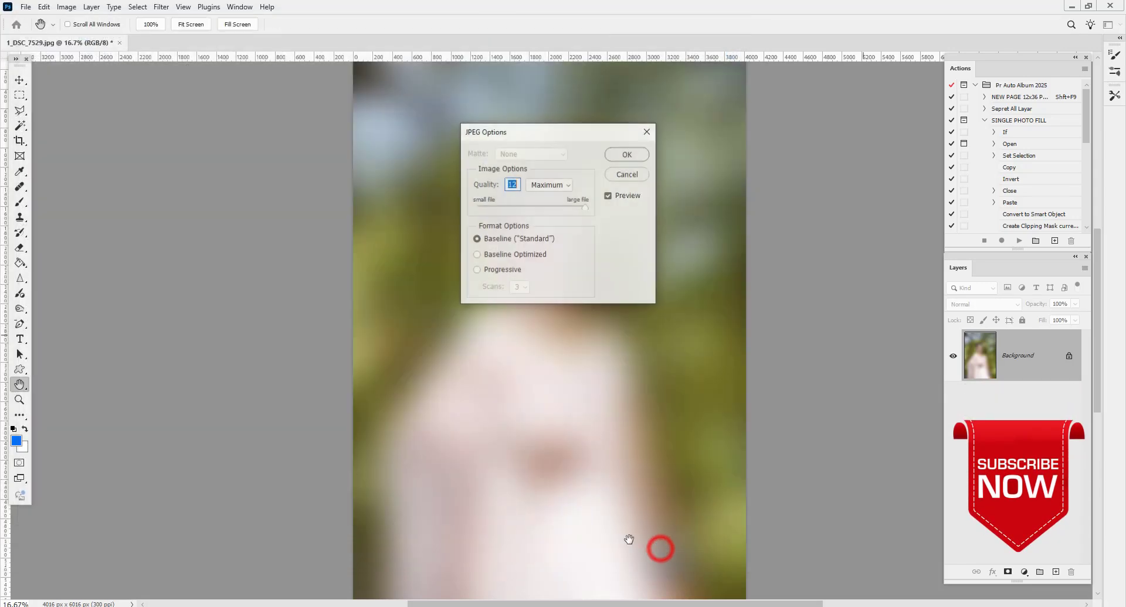
pyautogui.click(623, 156)
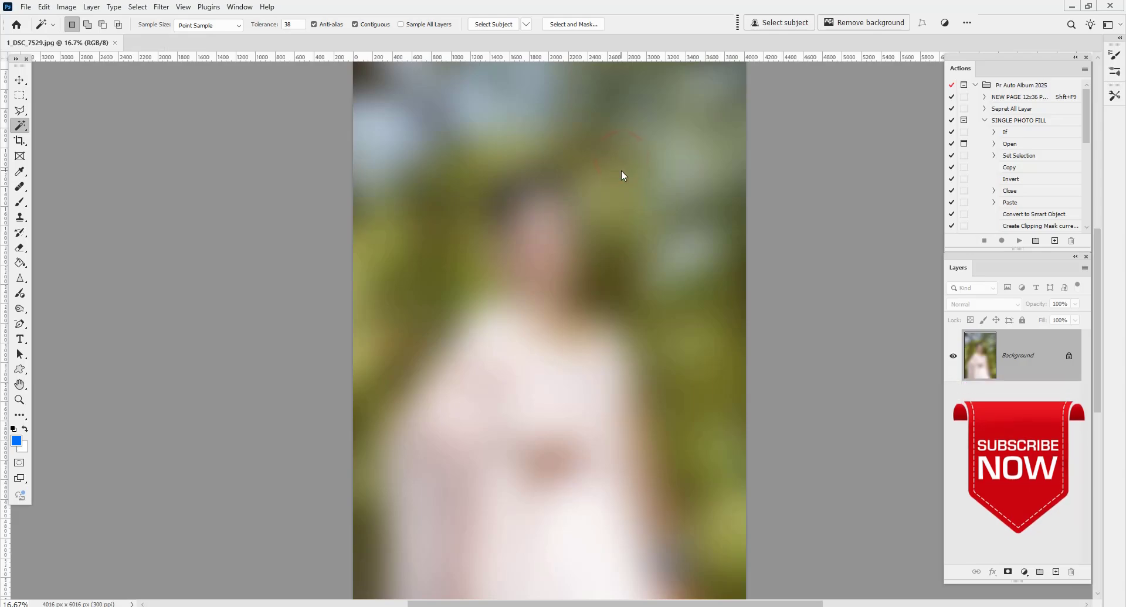
pyautogui.hotkey('ctrl', 'w')
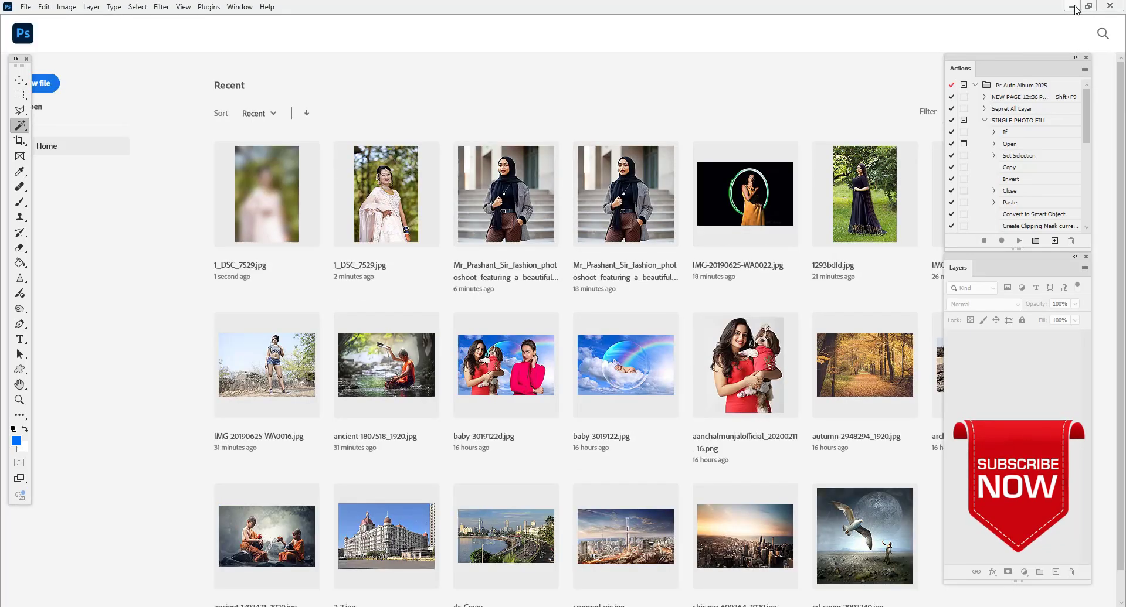
# - Switch to the Windows desktop and open the saved blurred 1_DSC_7529 image in Photoshop
pyautogui.click(1072, 6)
pyautogui.click(1058, 7)
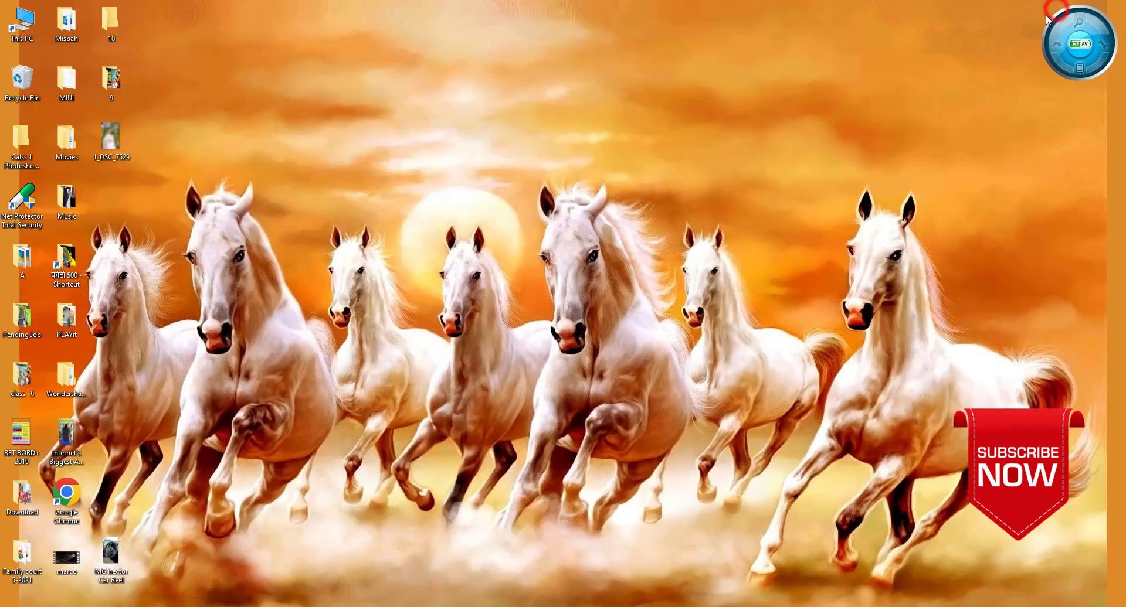
pyautogui.click(250, 175)
pyautogui.moveTo(112, 139); pyautogui.dragTo(478, 330)
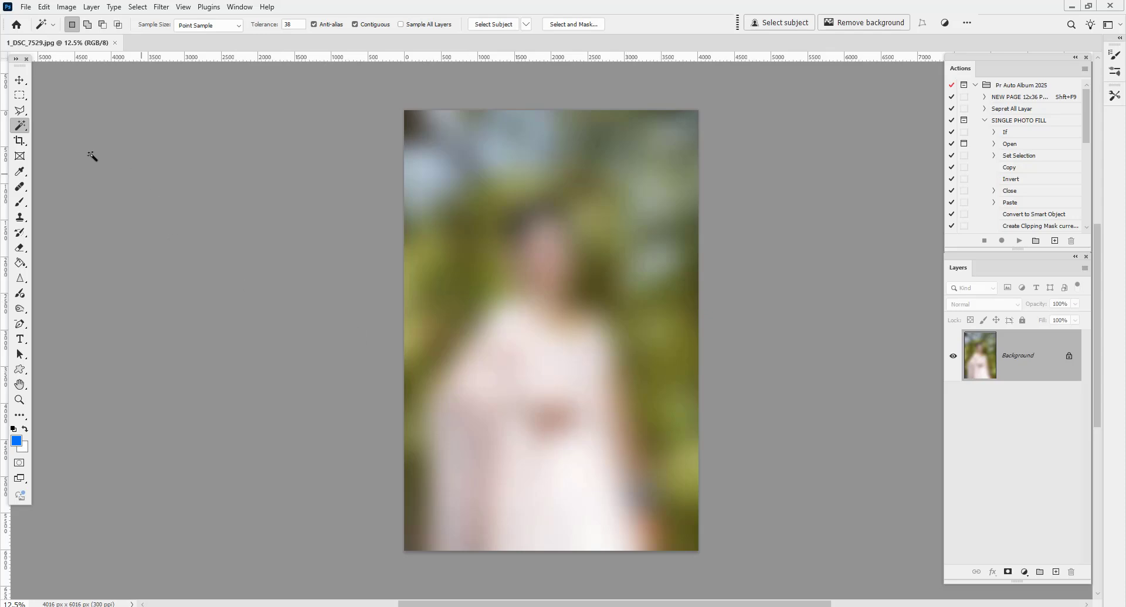
# - Check the reopened blurred photo and its Background layer for editable filters, and close the file
pyautogui.click(20, 80)
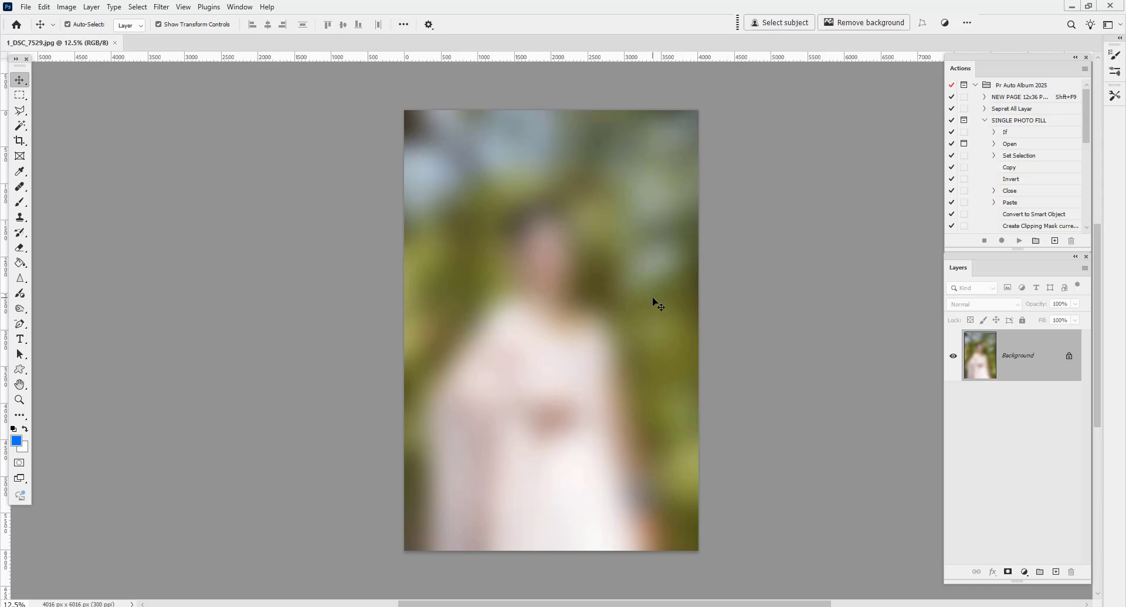
pyautogui.click(1013, 358)
pyautogui.click(507, 187)
pyautogui.click(115, 42)
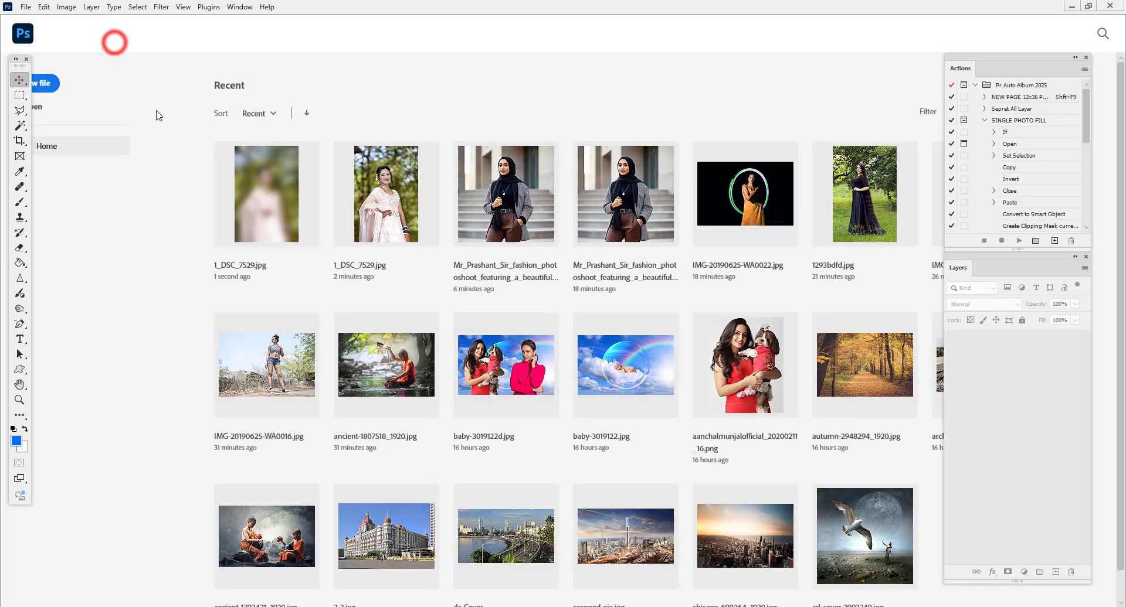
# - Open the original sharp 1_DSC_7529.jpg from the recent files and convert its Background layer for smart filters
pyautogui.click(390, 182)
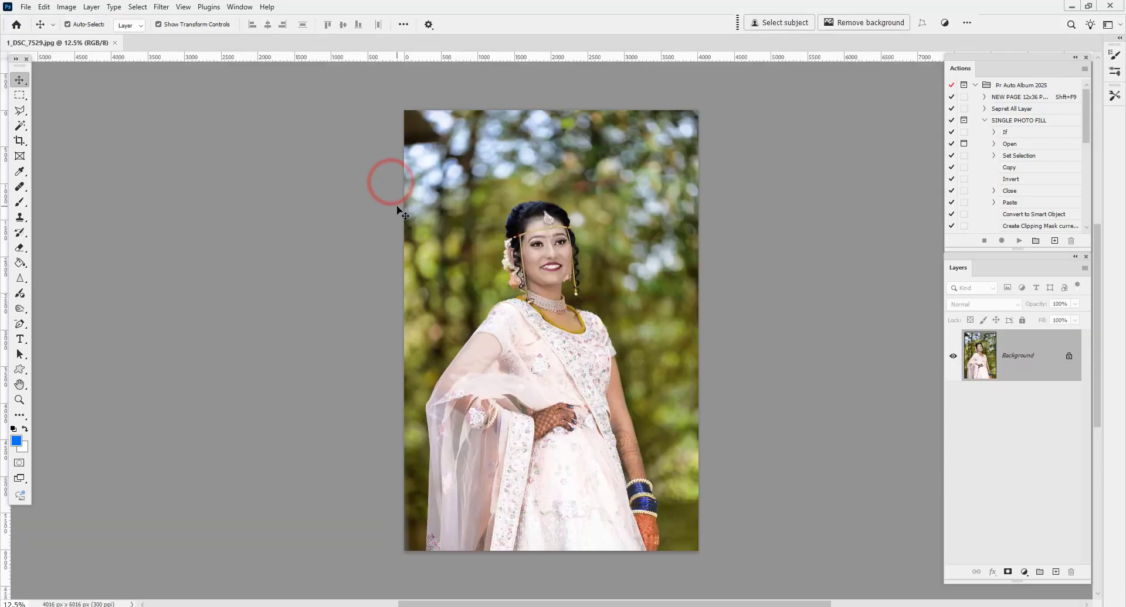
pyautogui.click(159, 7)
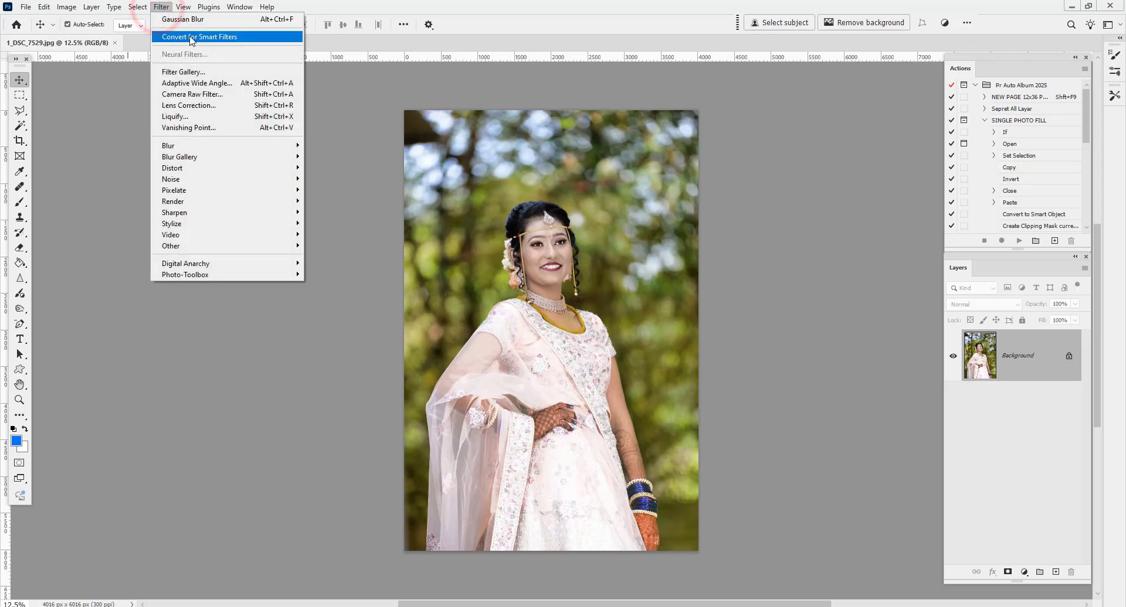
pyautogui.click(246, 39)
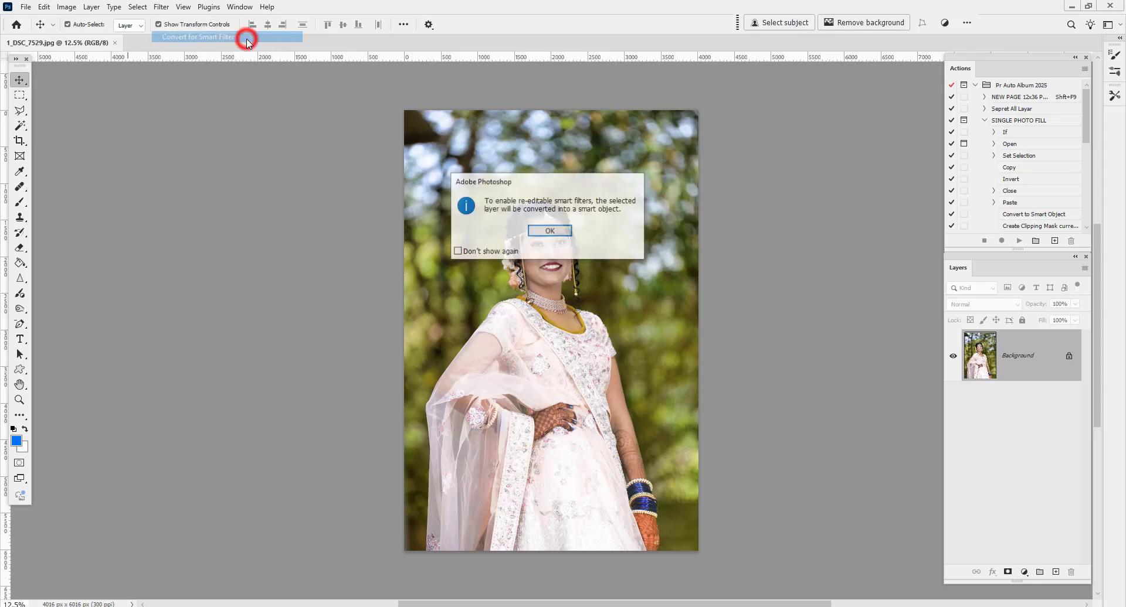
pyautogui.click(545, 229)
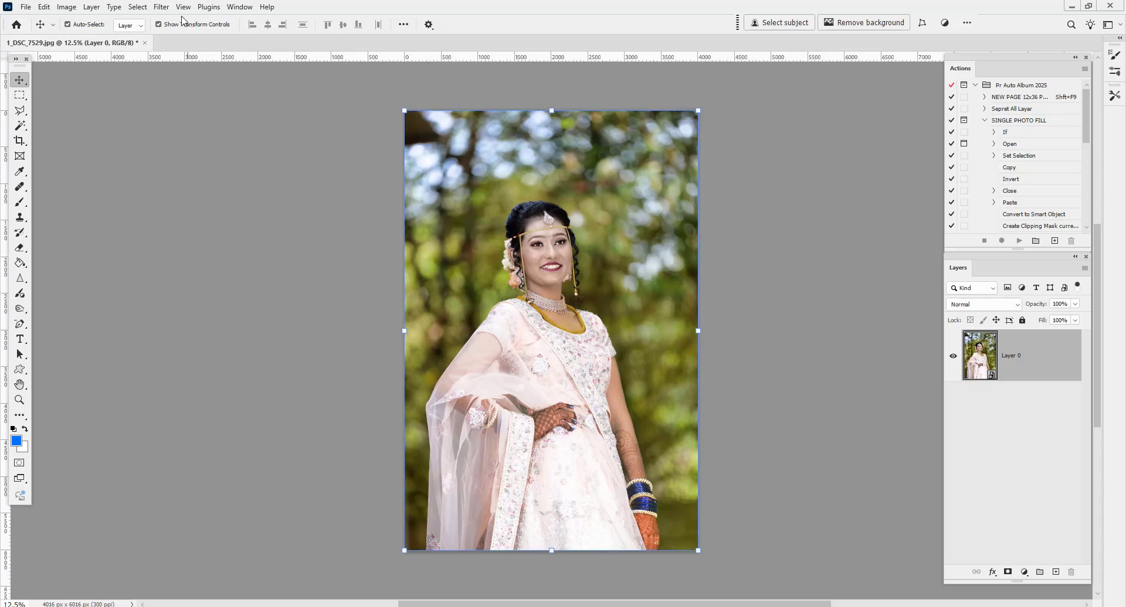
# - Distort the bride's face in Liquify with the Forward Warp tool at brush size 175, and apply it as a smart filter
pyautogui.click(162, 7)
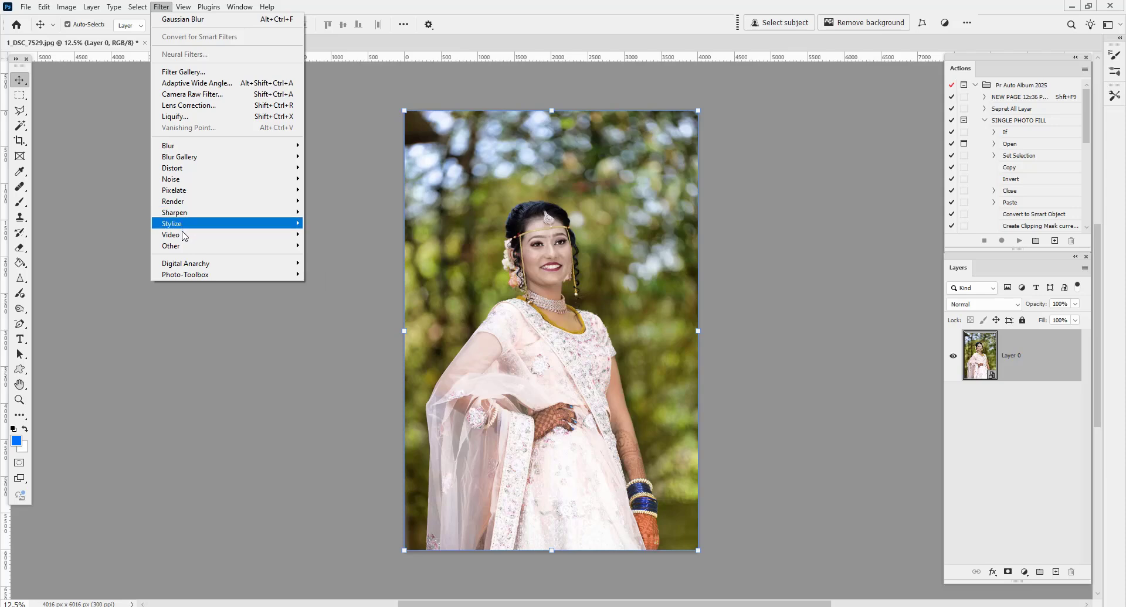
pyautogui.moveTo(187, 171)
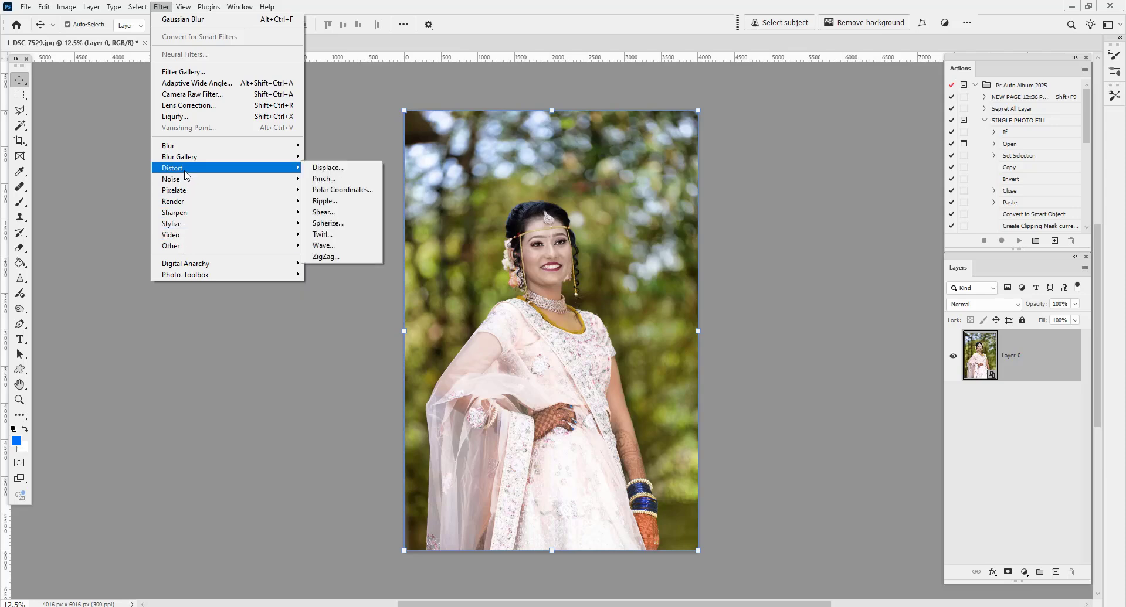
pyautogui.moveTo(189, 151)
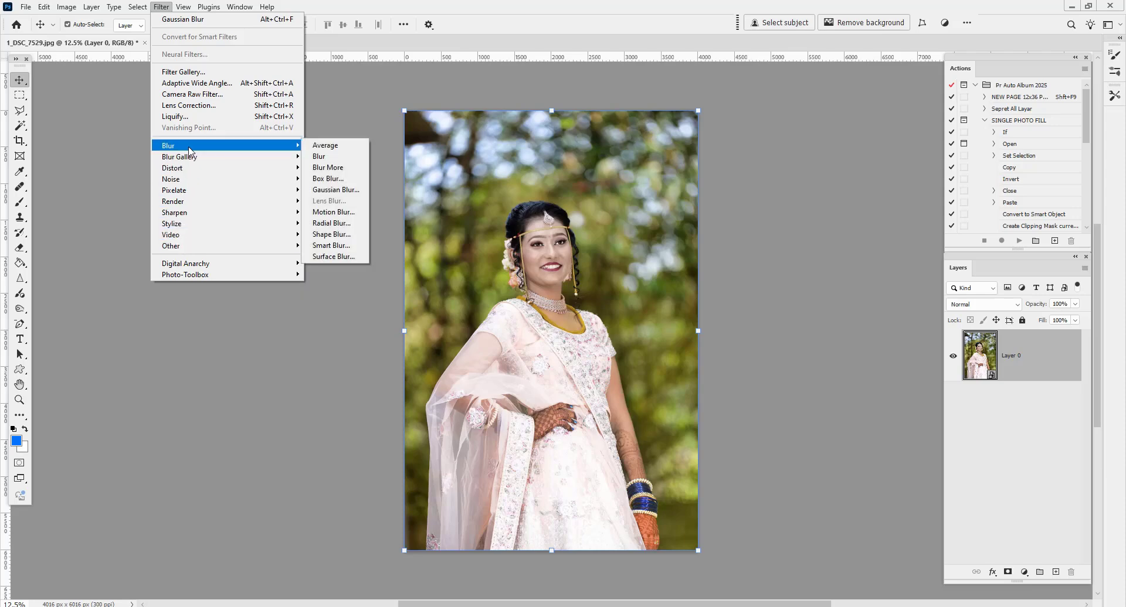
pyautogui.click(194, 116)
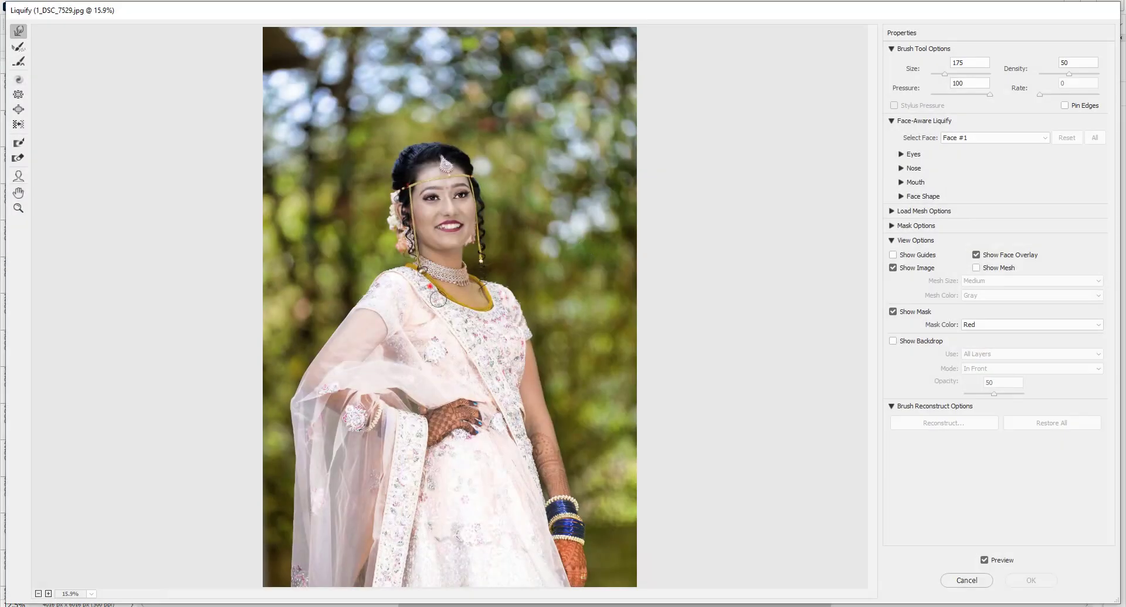
pyautogui.moveTo(430, 286)
pyautogui.mouseDown()
pyautogui.moveTo(462, 204)
pyautogui.moveTo(439, 196)
pyautogui.mouseUp()
pyautogui.click(1035, 580)
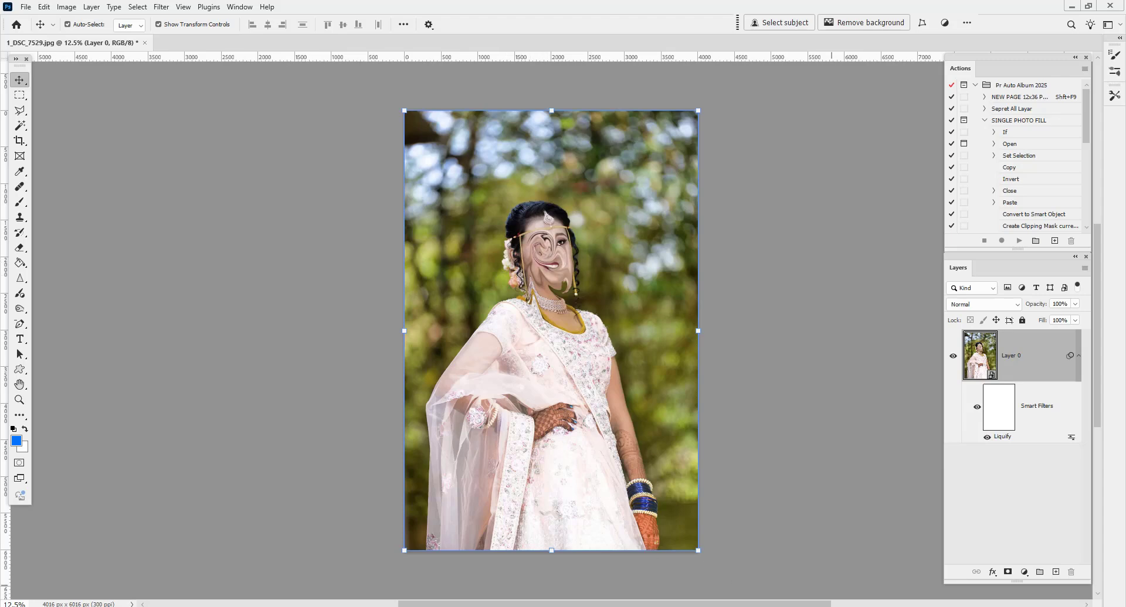
# - Reopen the Liquify smart filter for editing and restore all of the face distortions
pyautogui.click(1004, 436)
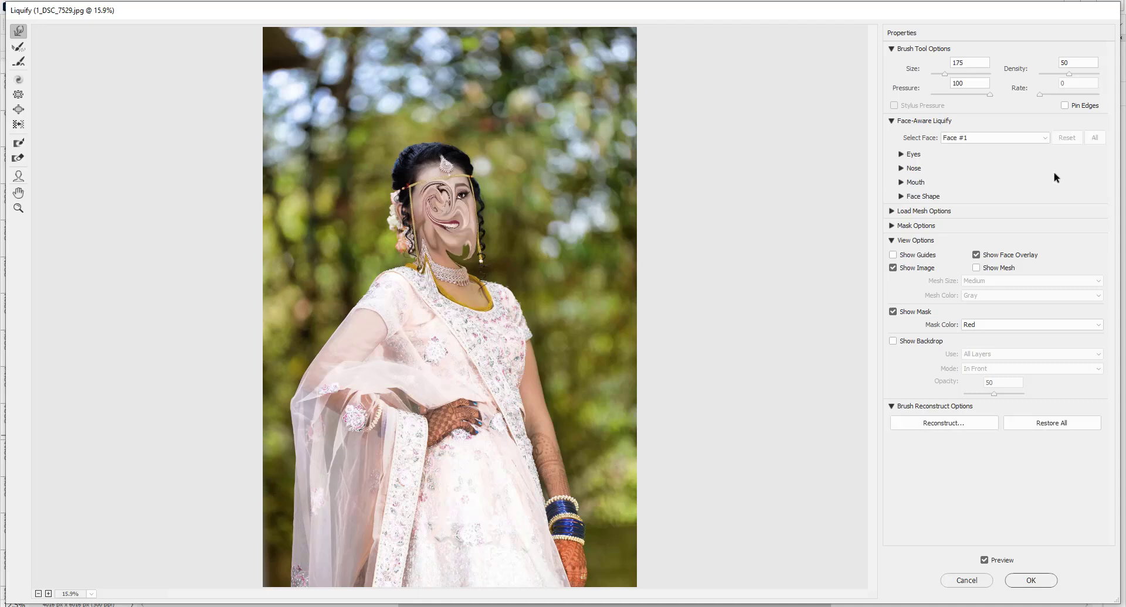
pyautogui.click(1040, 422)
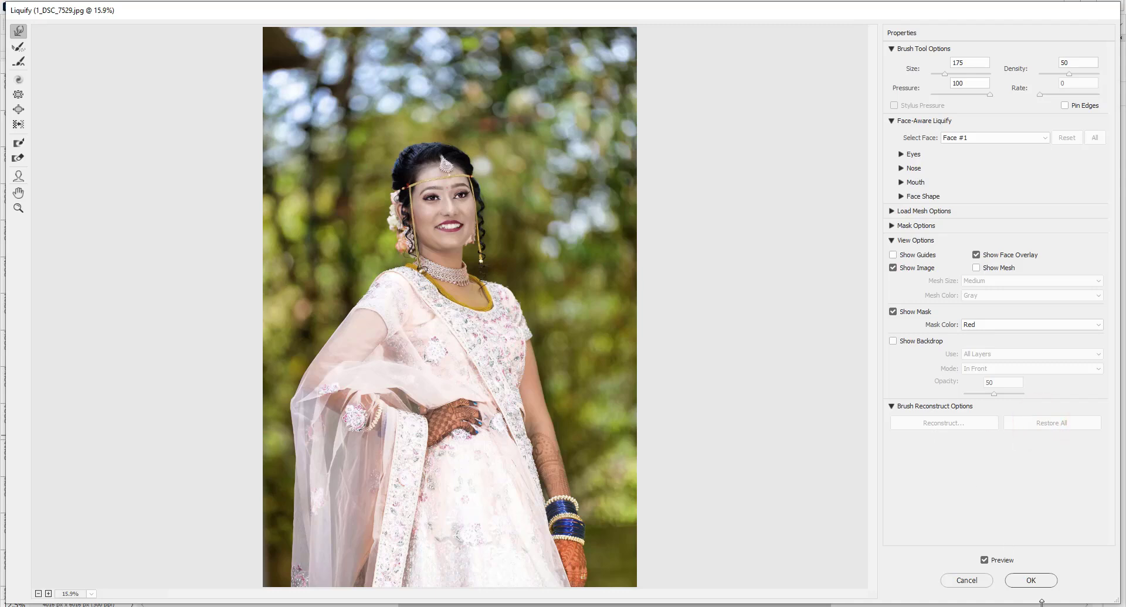
# - Try a nose height of 49 and a nose width of 62 in Face-Aware Liquify, and reset the face
pyautogui.click(901, 168)
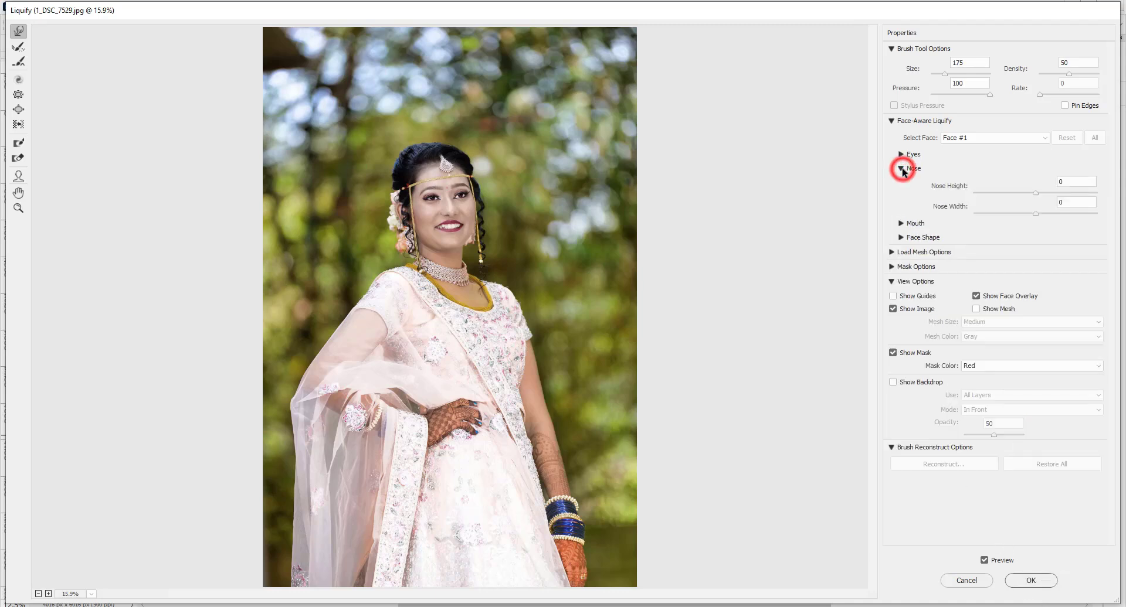
pyautogui.moveTo(1037, 193); pyautogui.dragTo(1076, 214)
pyautogui.click(1062, 195)
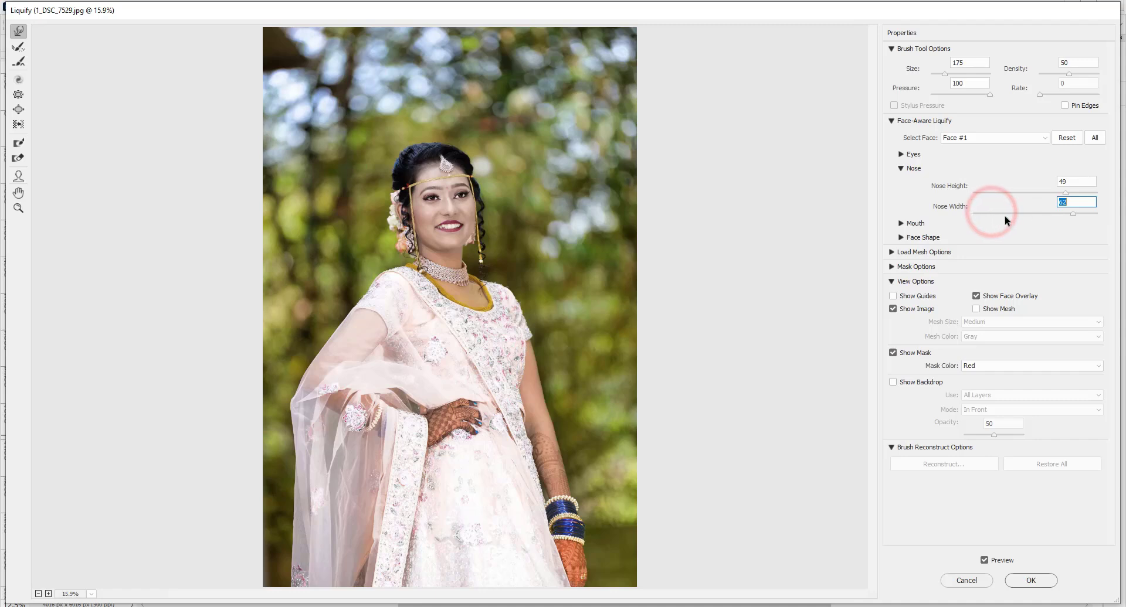
pyautogui.click(973, 137)
pyautogui.click(1068, 139)
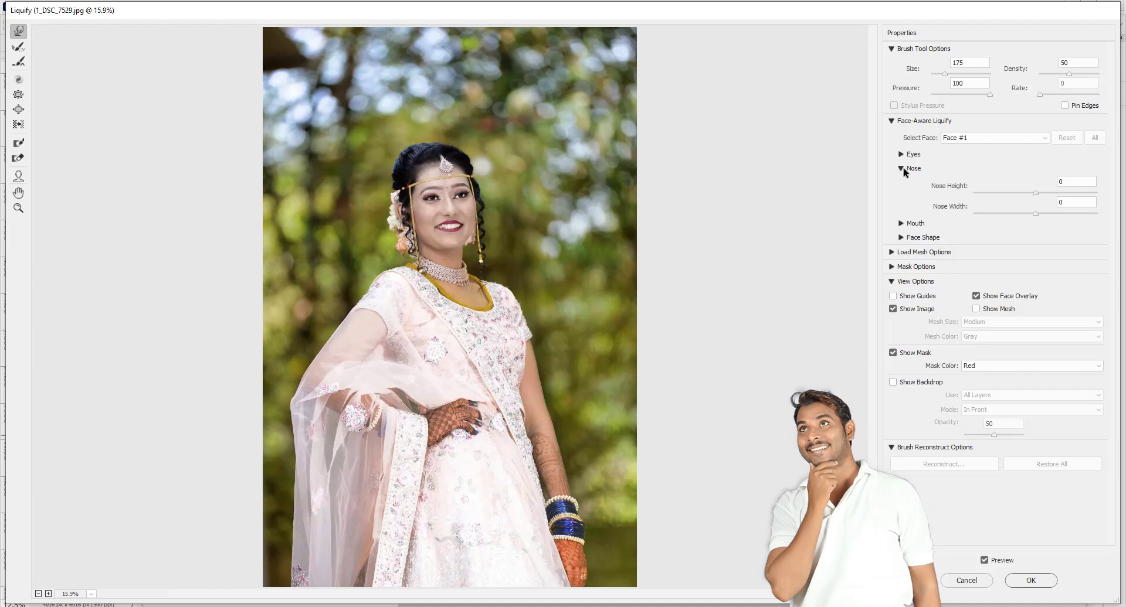
# - Try a Forward Warp stroke pulling the nose sideways past the cheek, and undo it
pyautogui.click(21, 35)
pyautogui.click(436, 217)
pyautogui.moveTo(437, 218); pyautogui.dragTo(497, 215)
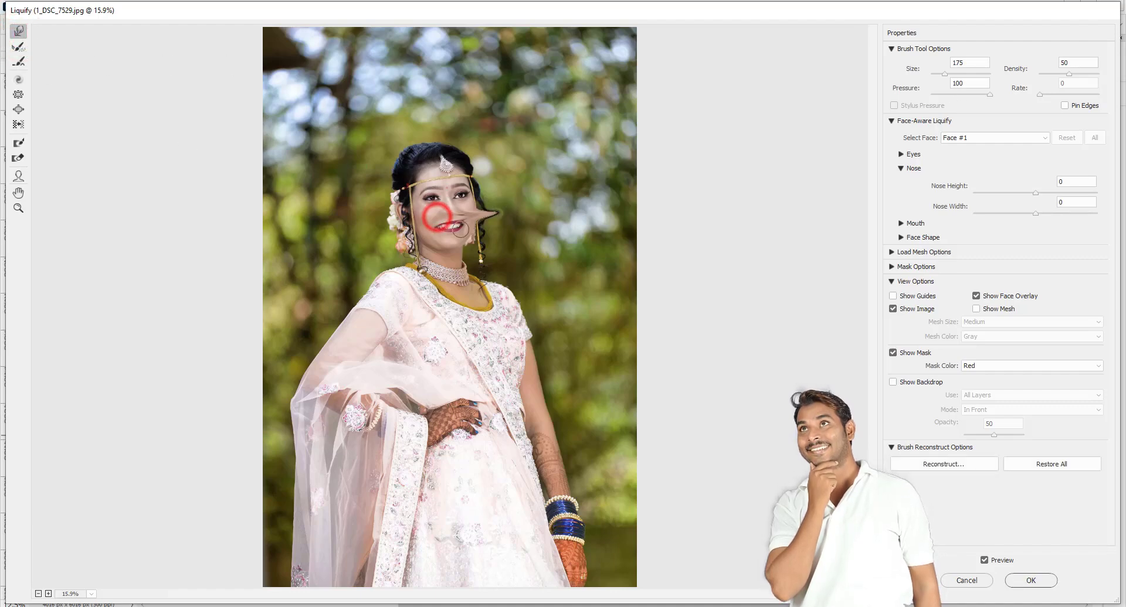
pyautogui.hotkey('ctrl', 'z')
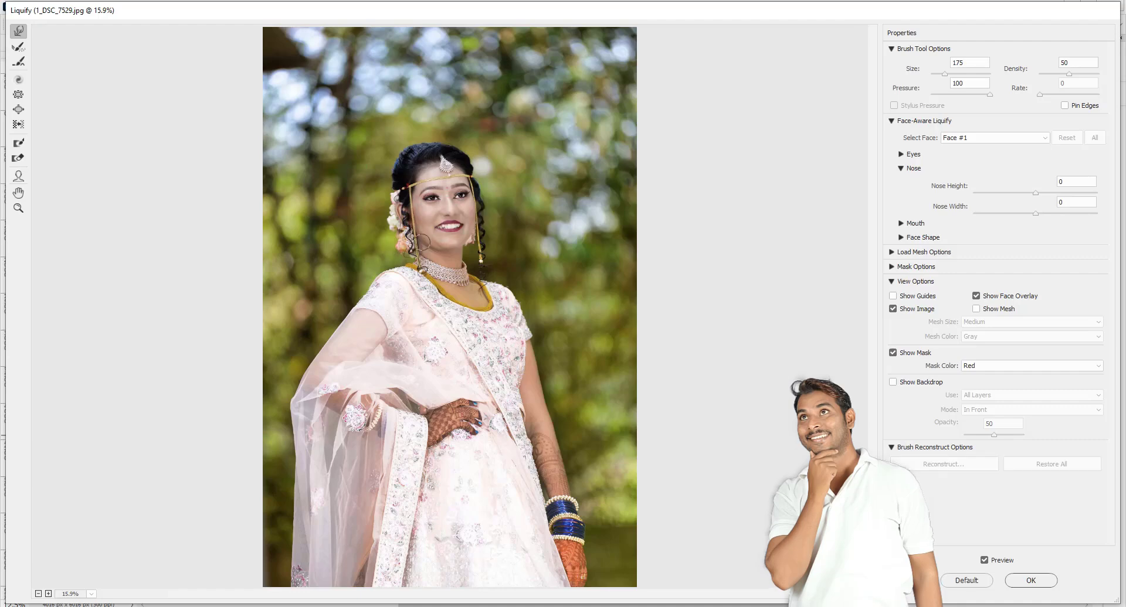
# - Make small Forward Warp touches on both of the bride's eyes
pyautogui.click(424, 201)
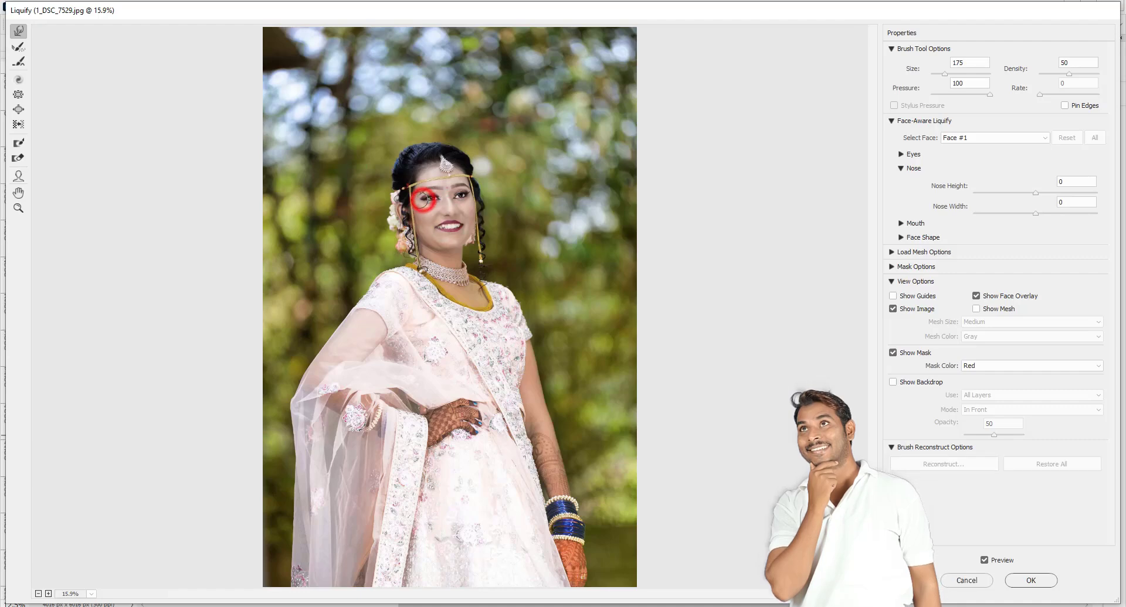
pyautogui.click(468, 193)
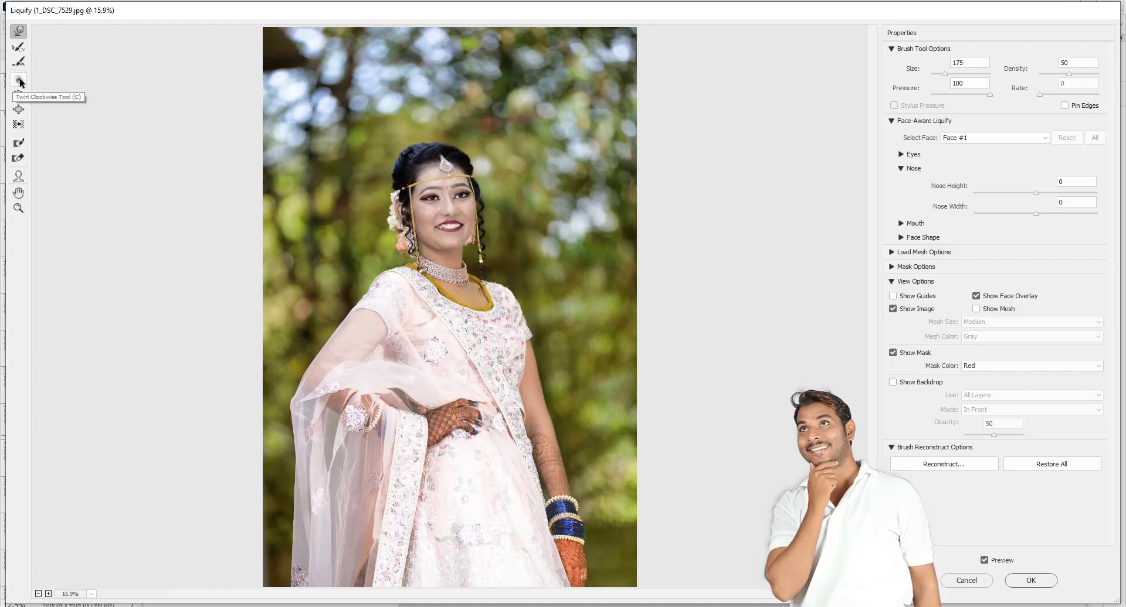
# - Pucker the bride's nose with a brush size of 300 and commit the Liquify changes to the smart filter
pyautogui.click(18, 109)
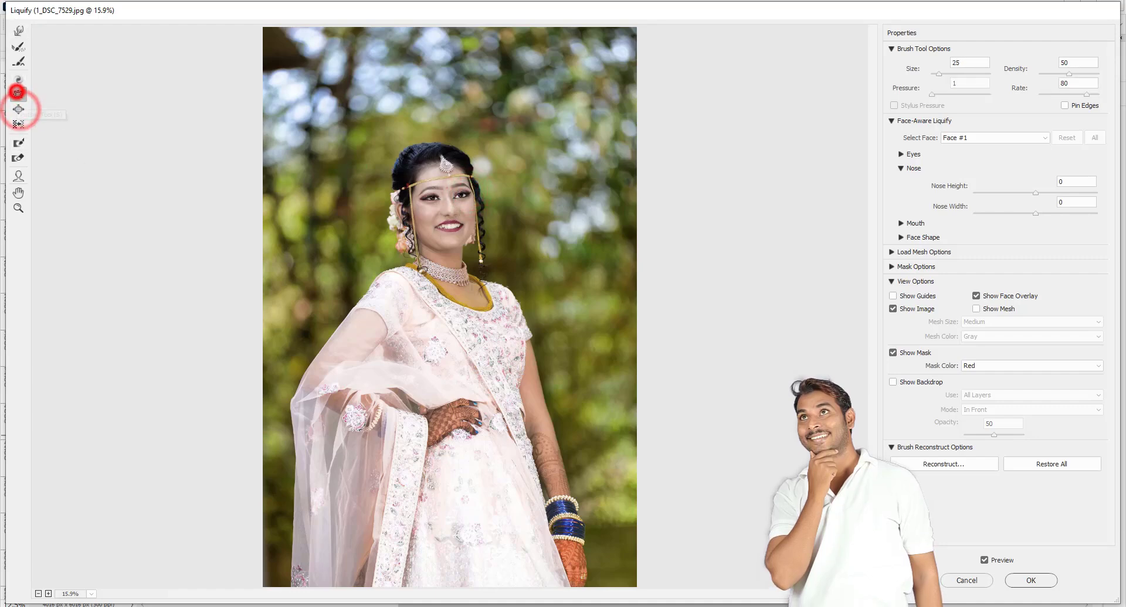
pyautogui.click(18, 94)
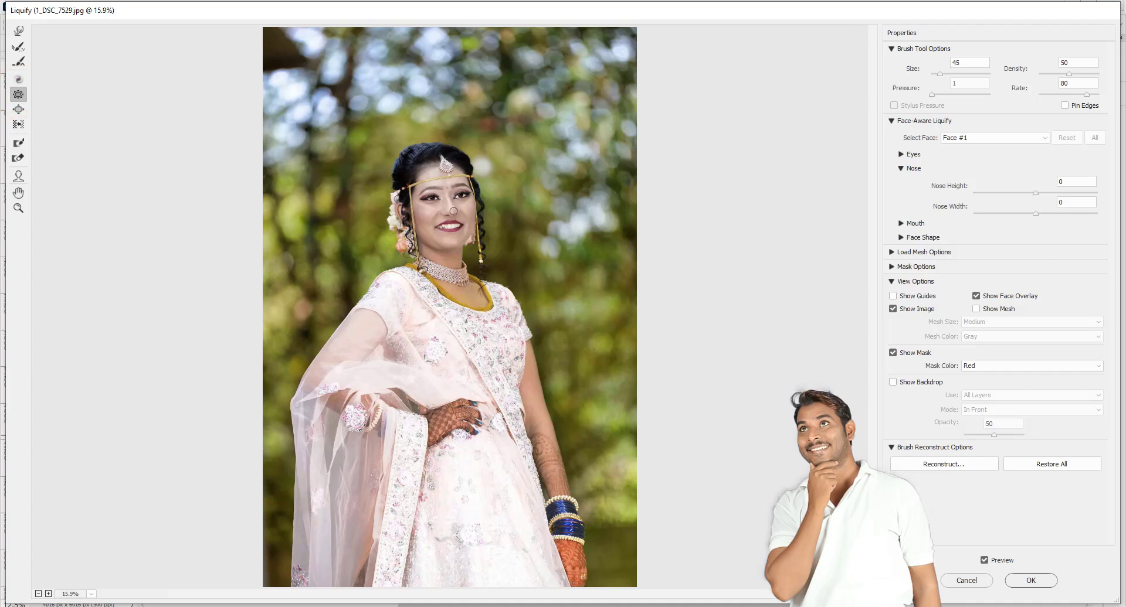
pyautogui.press(']')
pyautogui.press(']')
pyautogui.press(']')
pyautogui.press(']')
pyautogui.press(']')
pyautogui.press(']')
pyautogui.press(']')
pyautogui.press(']')
pyautogui.click(447, 210)
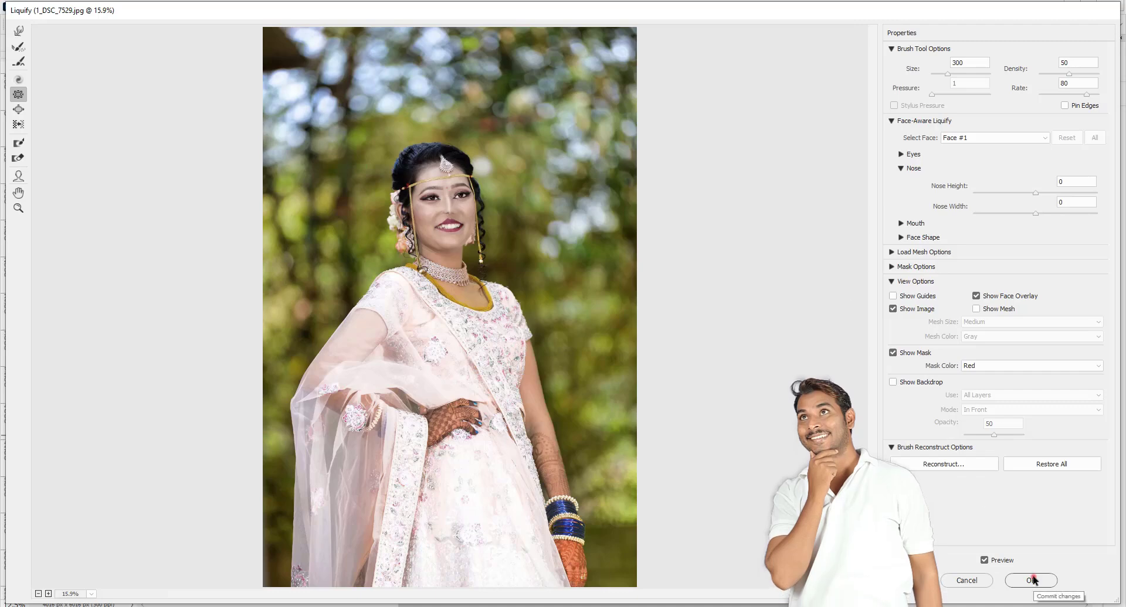
pyautogui.click(1032, 580)
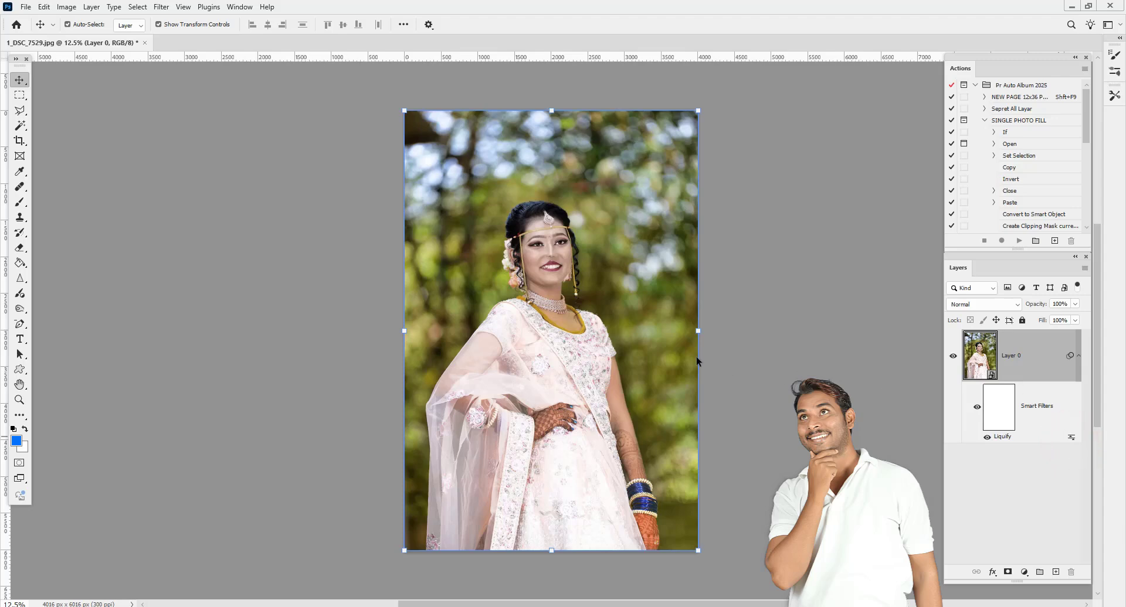
# - Reopen the Liquify smart filter, restore all of its distortions, and commit the cleared result
pyautogui.moveTo(565, 123)
pyautogui.mouseDown()
pyautogui.moveTo(919, 127)
pyautogui.moveTo(874, 128)
pyautogui.mouseUp()
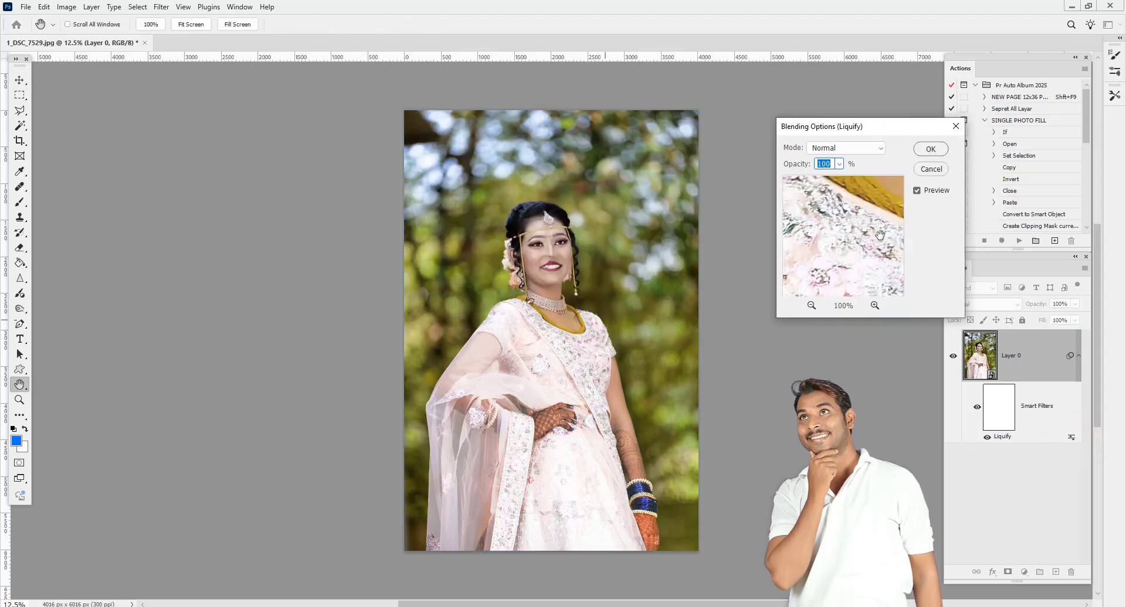
pyautogui.click(934, 169)
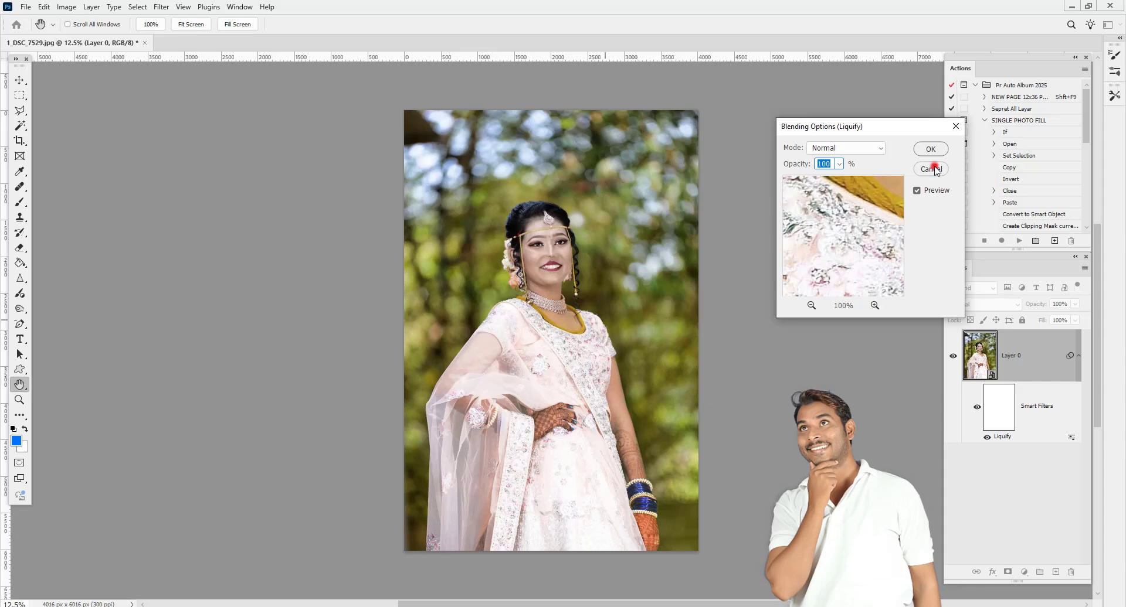
pyautogui.click(1006, 440)
pyautogui.doubleClick(1006, 435)
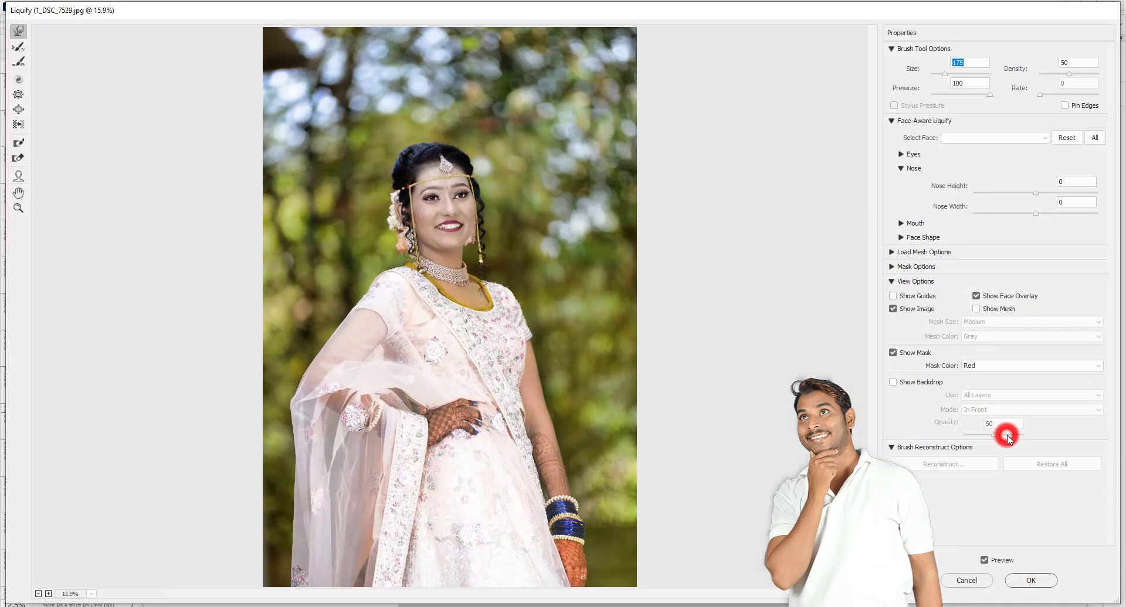
pyautogui.click(1042, 464)
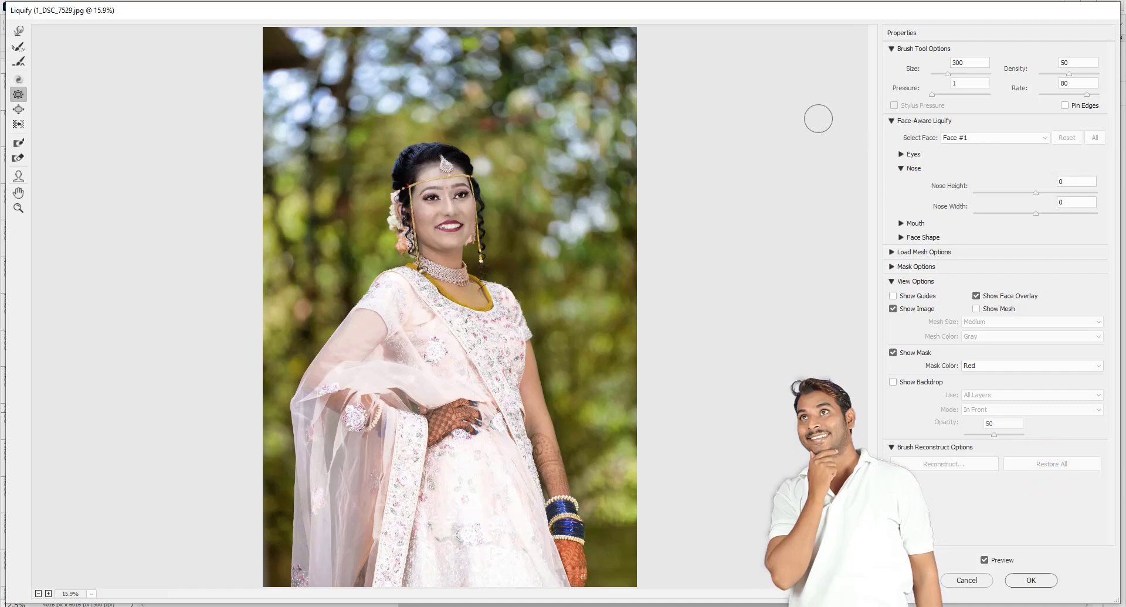
pyautogui.click(18, 31)
pyautogui.click(1030, 581)
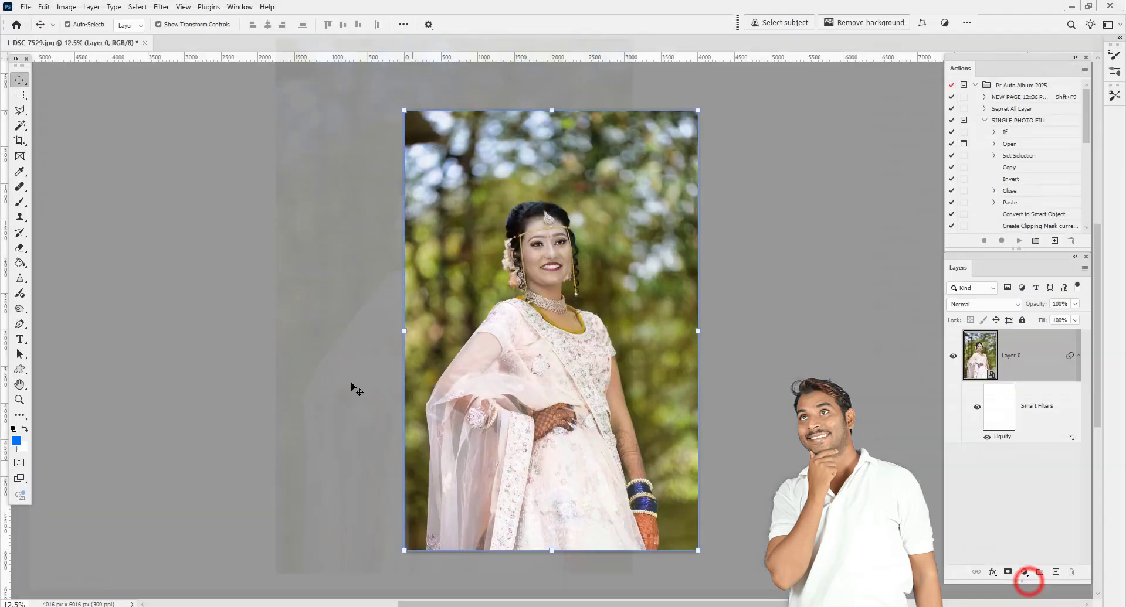
# - Delete the Smart Filters from Layer 0
pyautogui.click(1043, 419)
pyautogui.moveTo(1038, 417); pyautogui.dragTo(1071, 572)
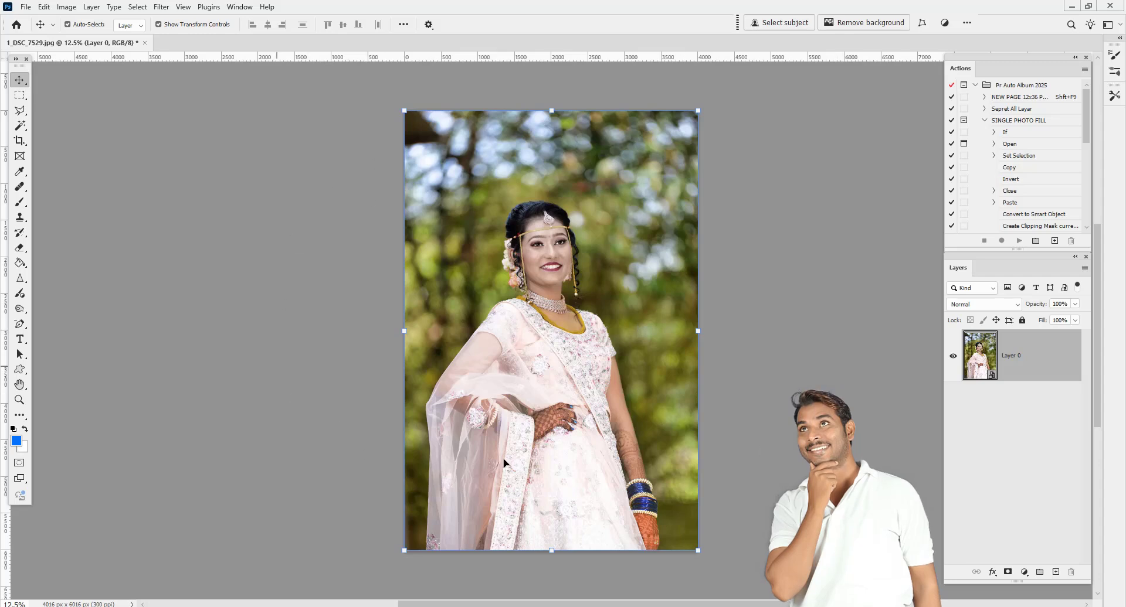
# - Open the Filter Gallery for Layer 0 and preview the Artistic Colored Pencil filter on the whole bride
pyautogui.click(161, 7)
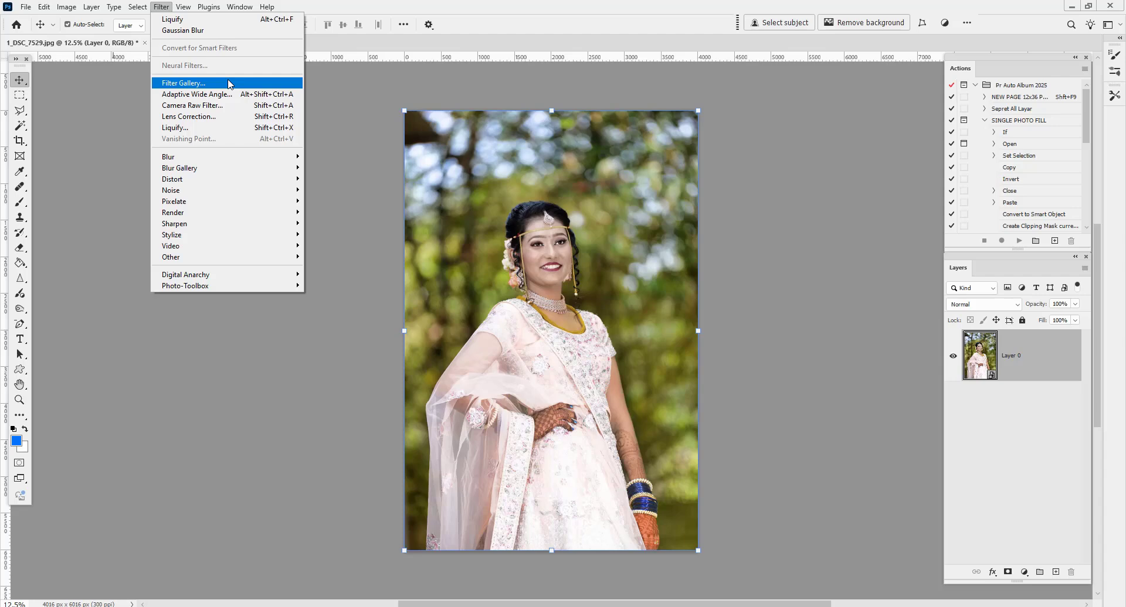
pyautogui.click(229, 82)
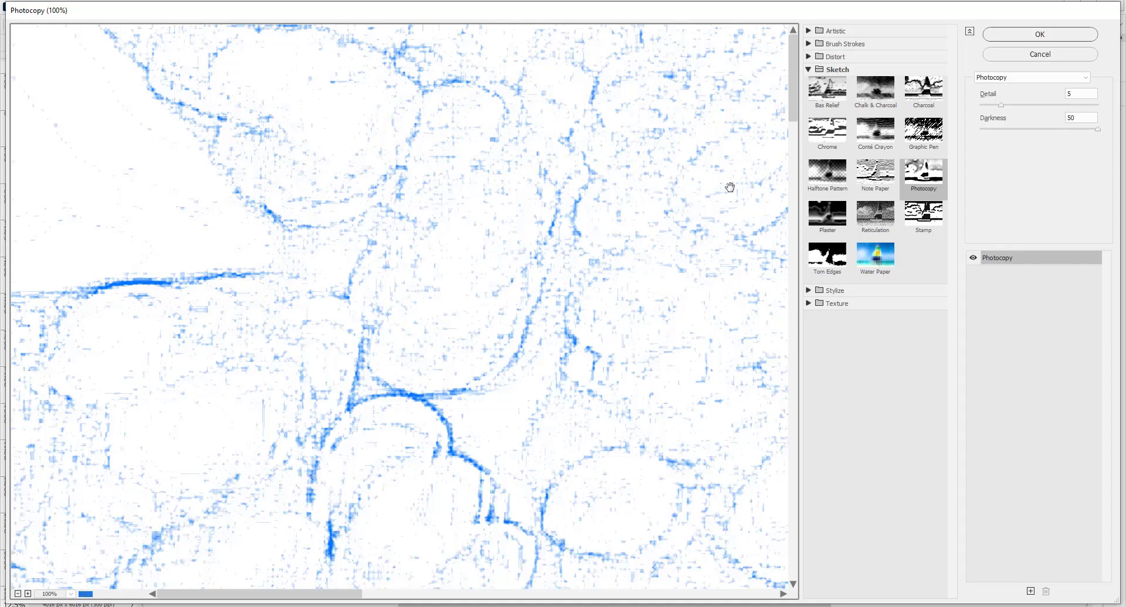
pyautogui.click(231, 175)
pyautogui.click(830, 31)
pyautogui.click(828, 52)
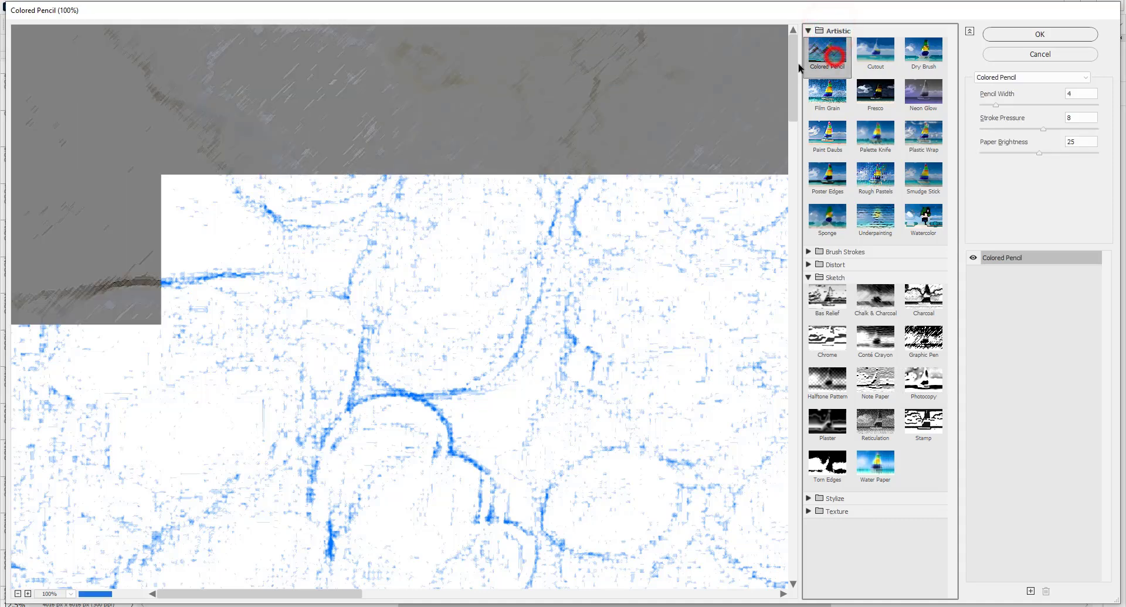
pyautogui.click(17, 594)
pyautogui.click(17, 594)
pyautogui.click(17, 594)
pyautogui.click(17, 594)
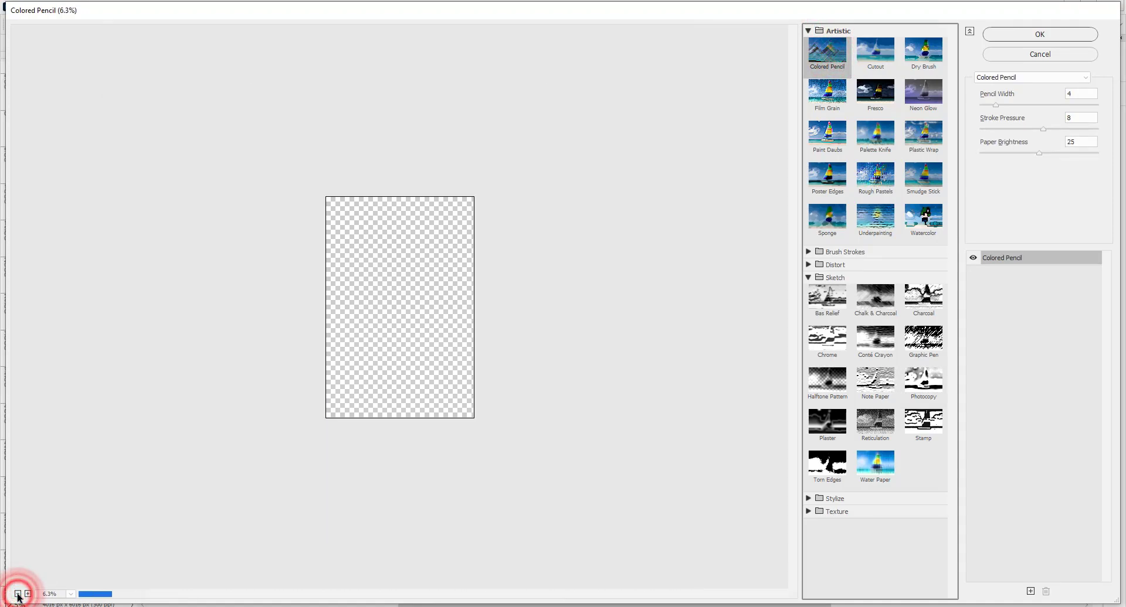
pyautogui.click(28, 594)
pyautogui.click(28, 594)
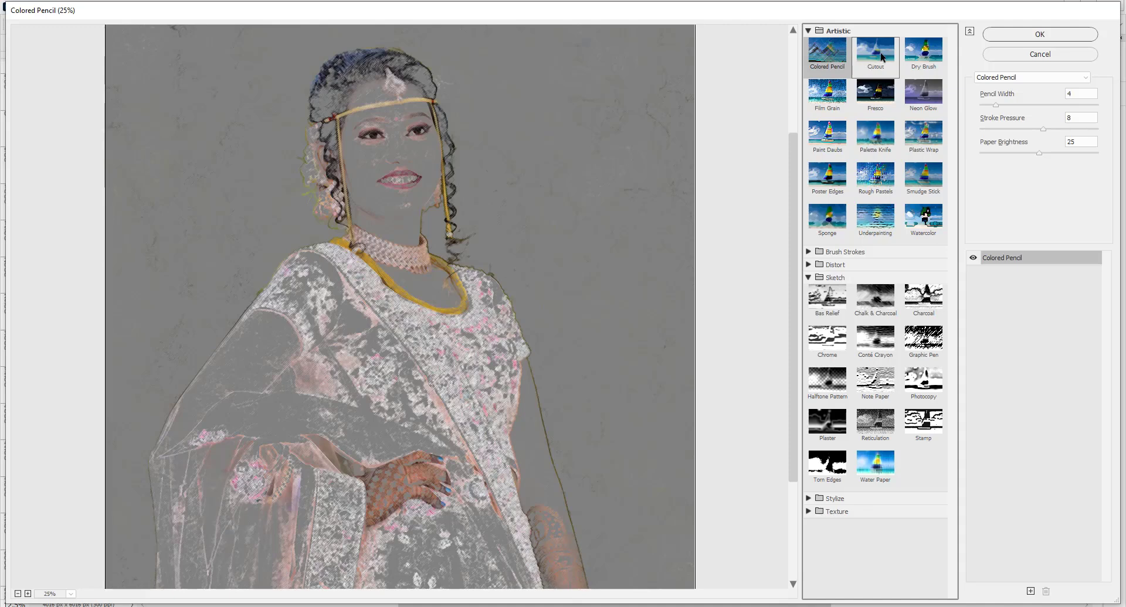
# - Try the Cutout filter, and Dry Brush with a brush size of 5, brush detail of 7 and texture of 2
pyautogui.click(881, 57)
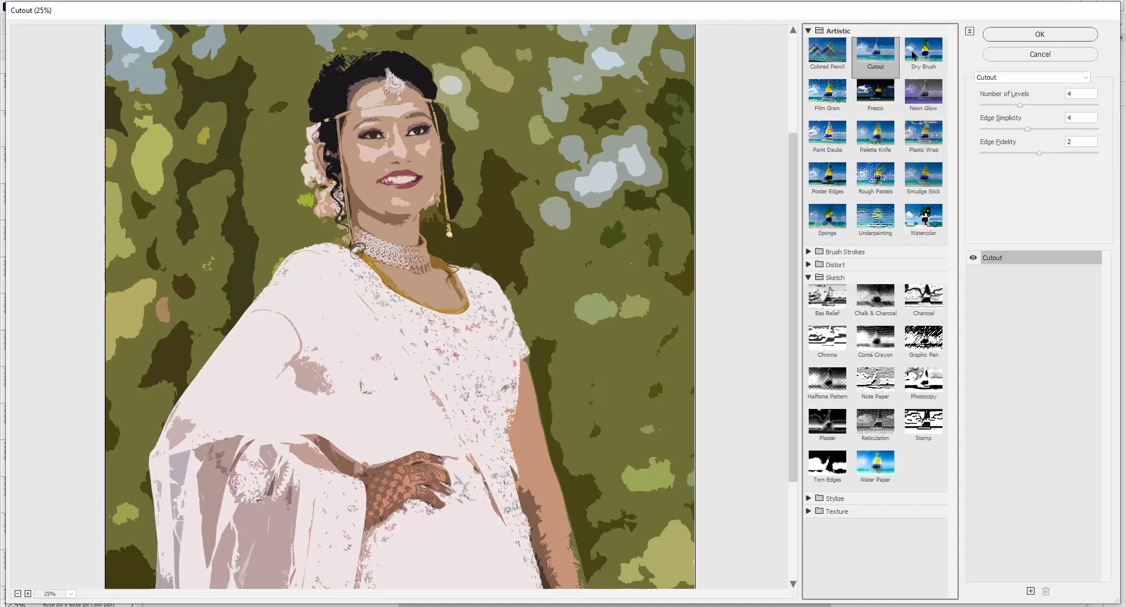
pyautogui.click(913, 57)
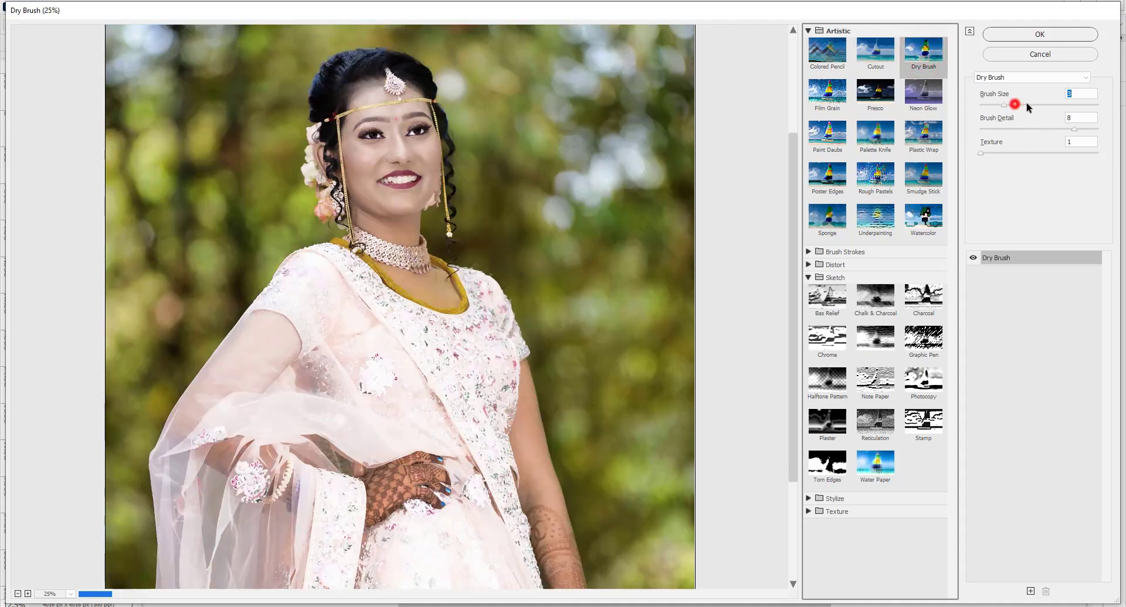
pyautogui.moveTo(1027, 107); pyautogui.dragTo(1059, 128)
pyautogui.click(1038, 155)
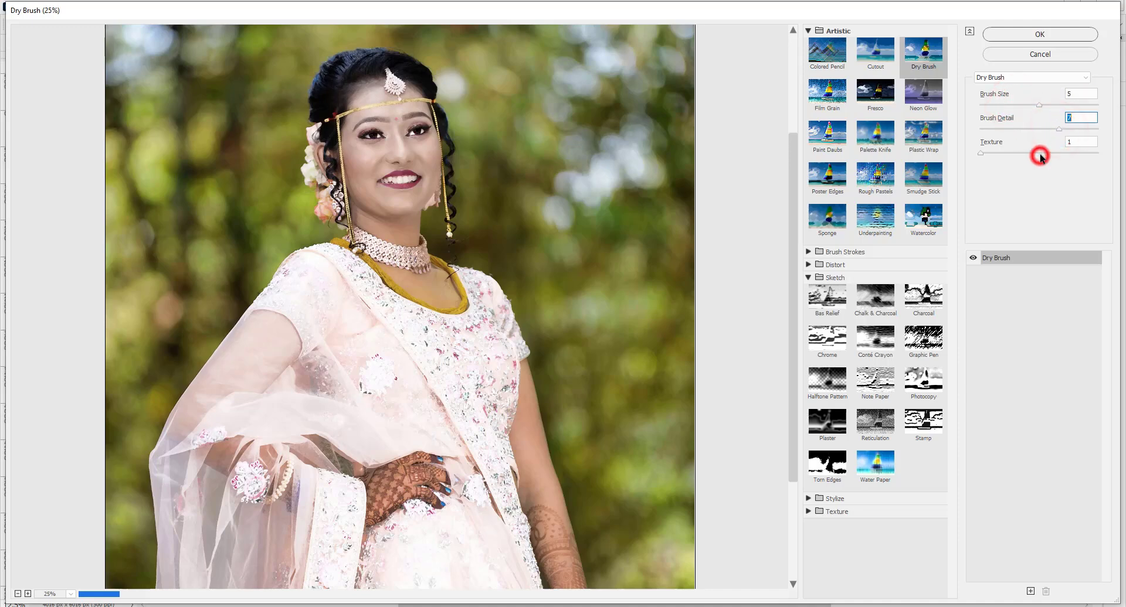
pyautogui.click(1004, 153)
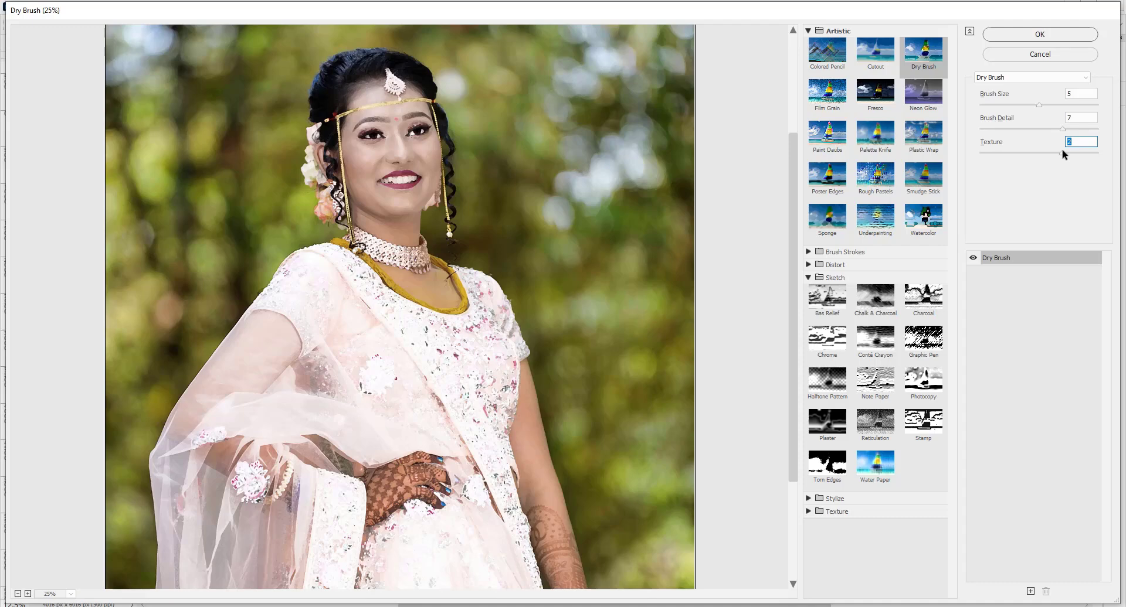
# - Try Fresco, Neon Glow, Rough Pastels, Smudge Stick and Watercolor, plus the Sketch filters Chalk & Charcoal and Graphic Pen
pyautogui.click(878, 94)
pyautogui.click(922, 90)
pyautogui.click(867, 166)
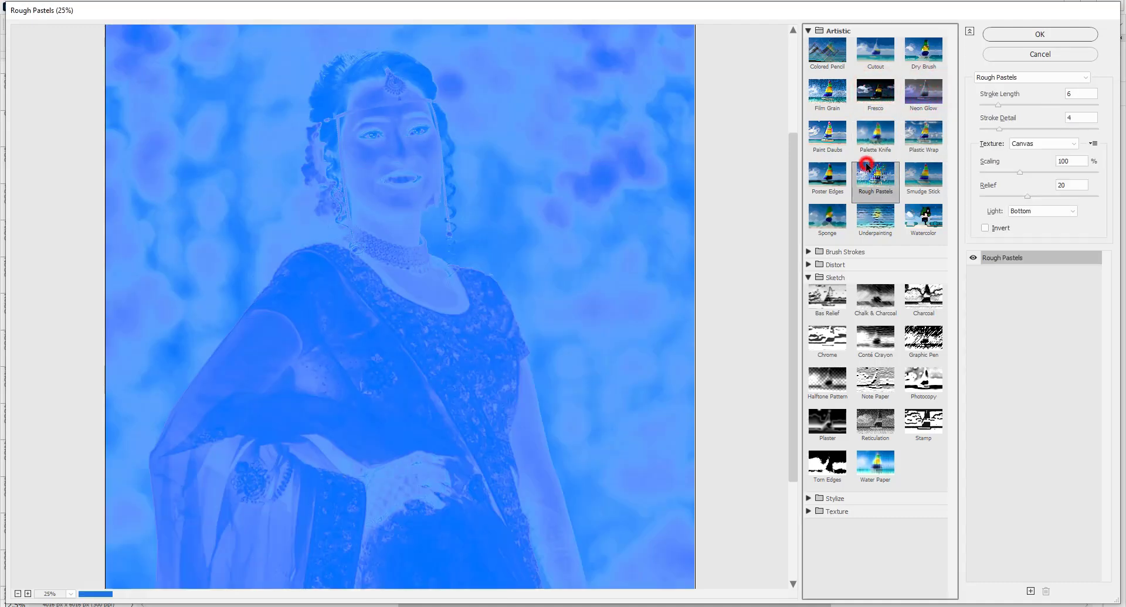
pyautogui.click(930, 187)
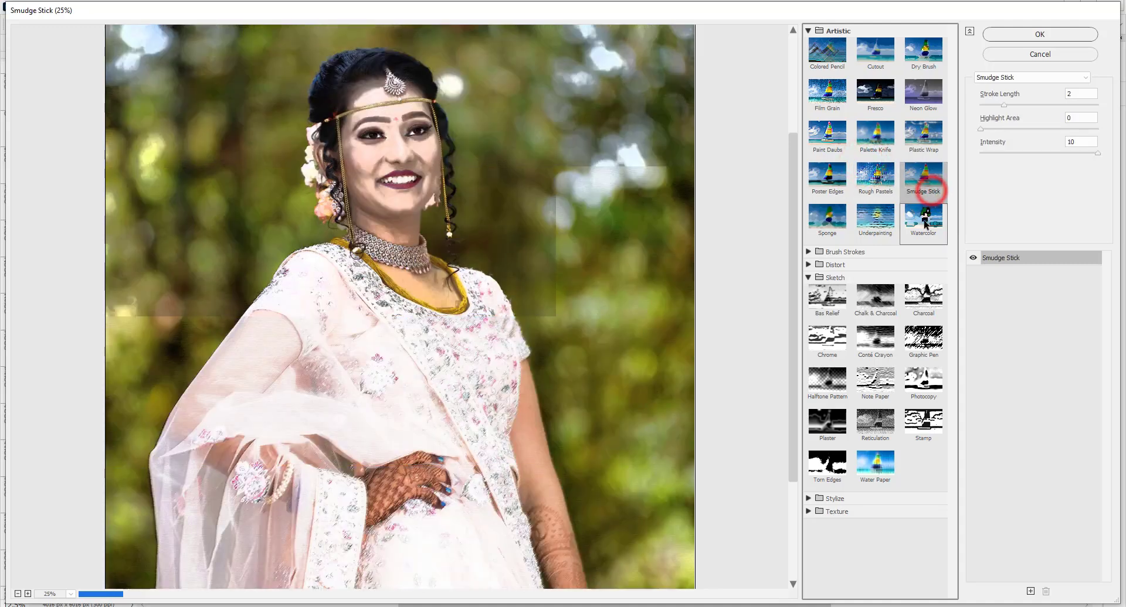
pyautogui.click(923, 221)
pyautogui.click(873, 298)
pyautogui.click(926, 335)
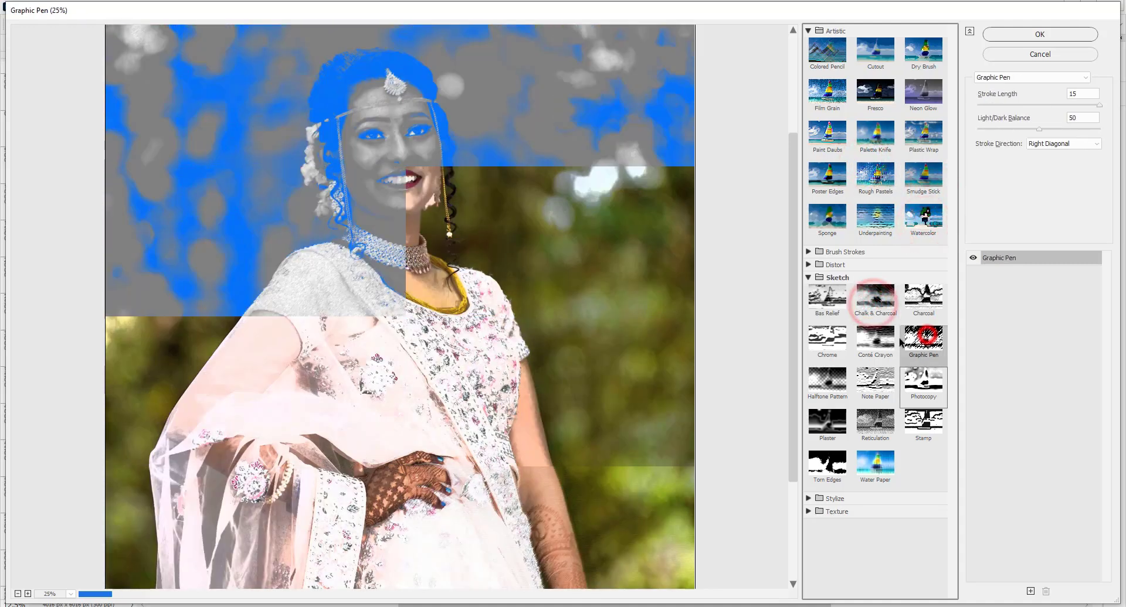
# - Reveal the Stylize filters and try the Brush Strokes filters Angled Strokes, Crosshatch and Spatter
pyautogui.click(808, 499)
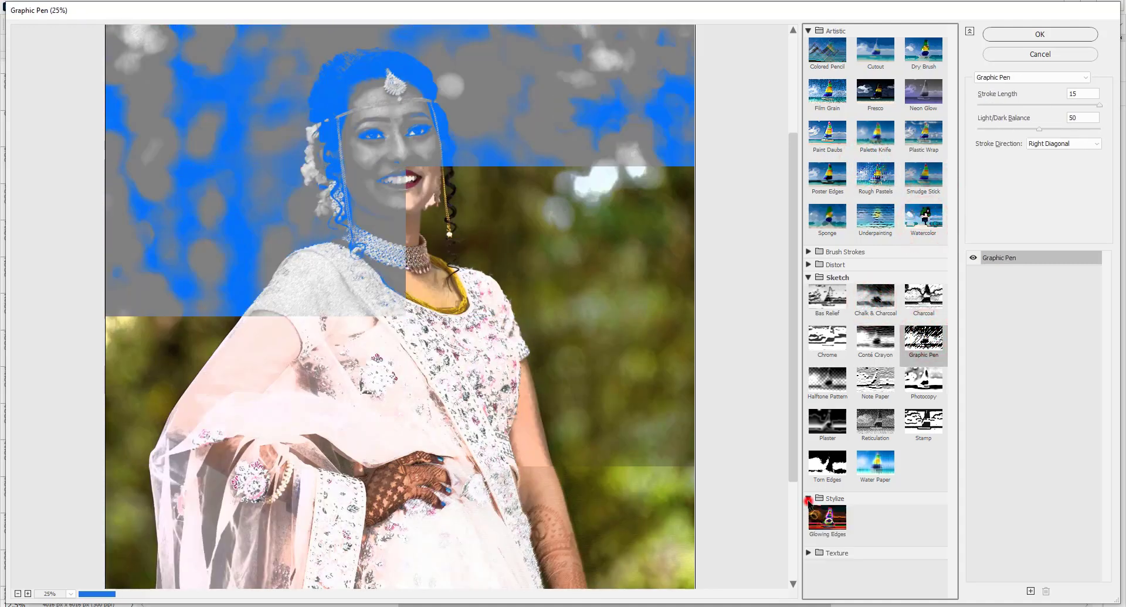
pyautogui.click(808, 251)
pyautogui.click(882, 273)
pyautogui.click(937, 282)
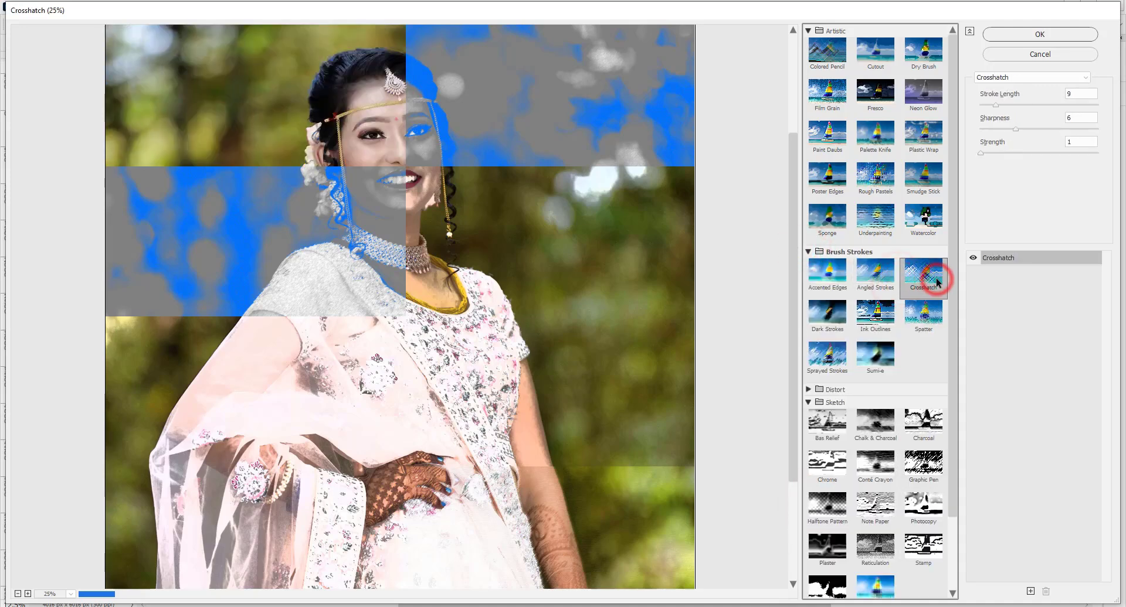
pyautogui.click(922, 317)
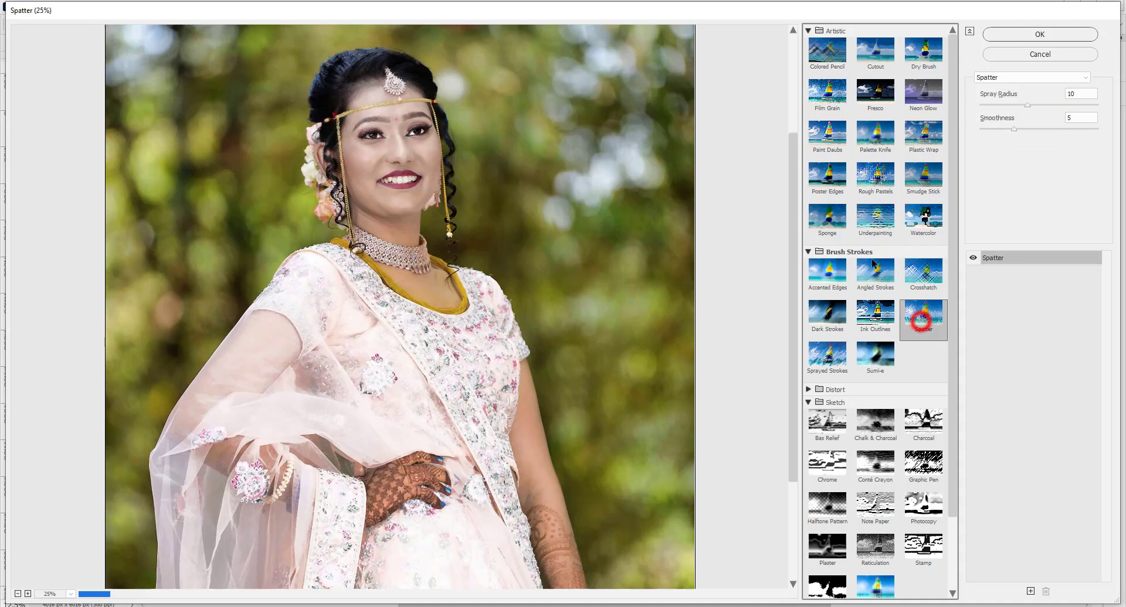
# - Collapse all the Filter Gallery categories and expand only Artistic
pyautogui.click(808, 31)
pyautogui.click(808, 43)
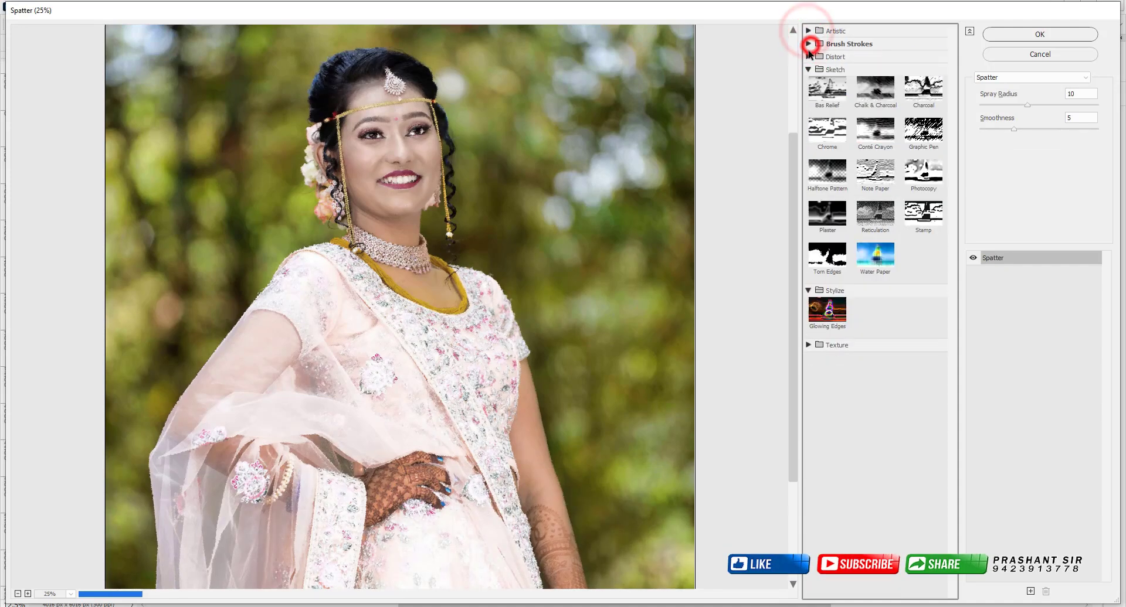
pyautogui.click(808, 69)
pyautogui.click(808, 82)
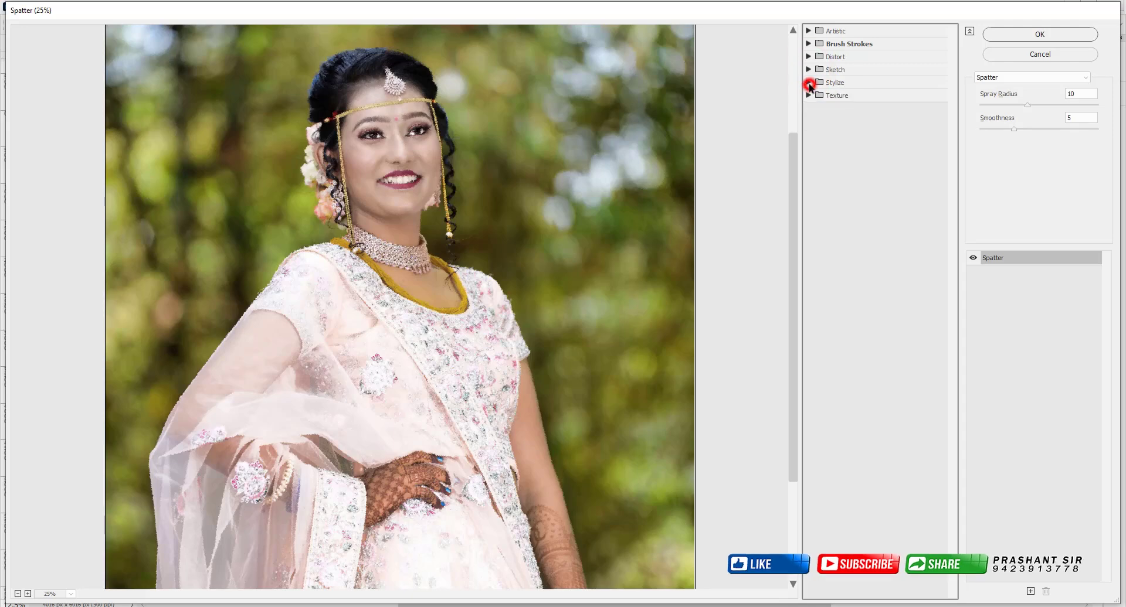
pyautogui.click(807, 96)
pyautogui.click(808, 96)
pyautogui.click(872, 34)
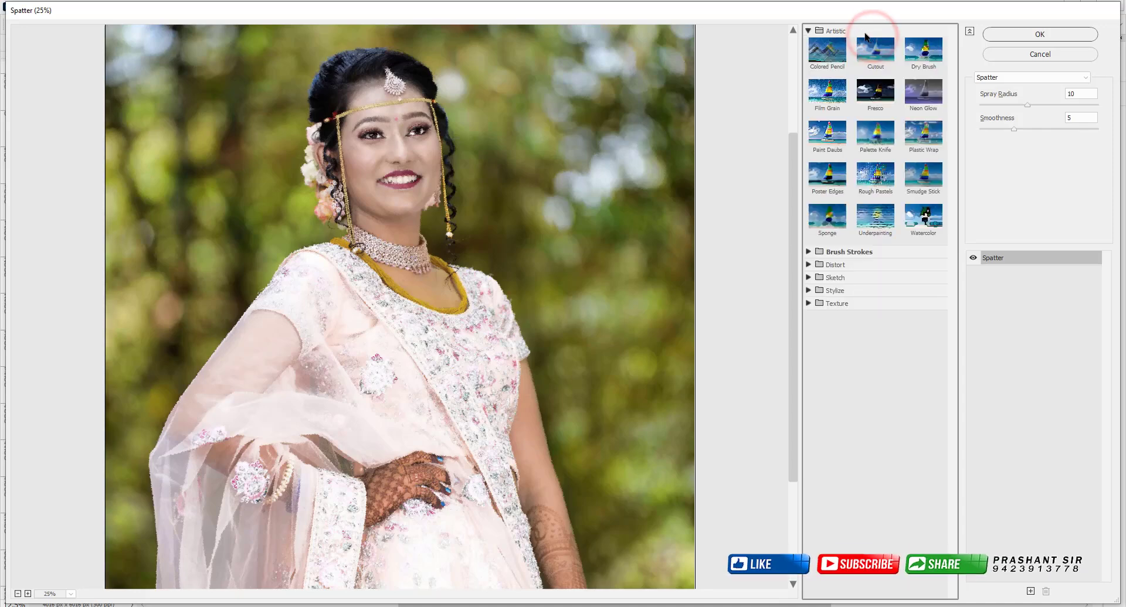
# - Hide and show the filter thumbnails several times to compare the preview area, leaving them shown
pyautogui.click(1026, 39)
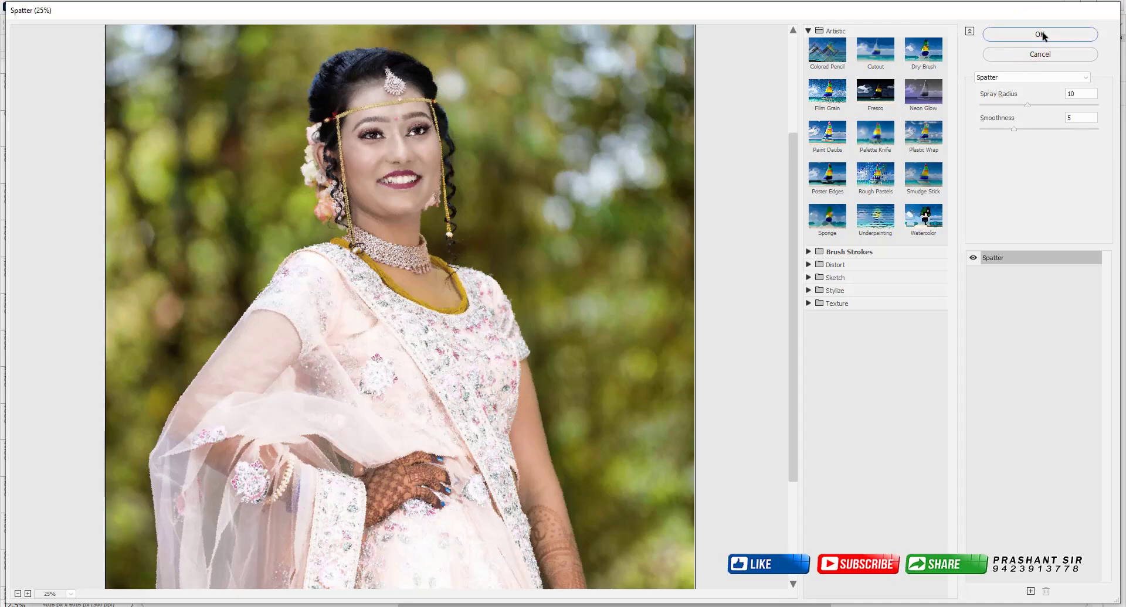
pyautogui.click(969, 32)
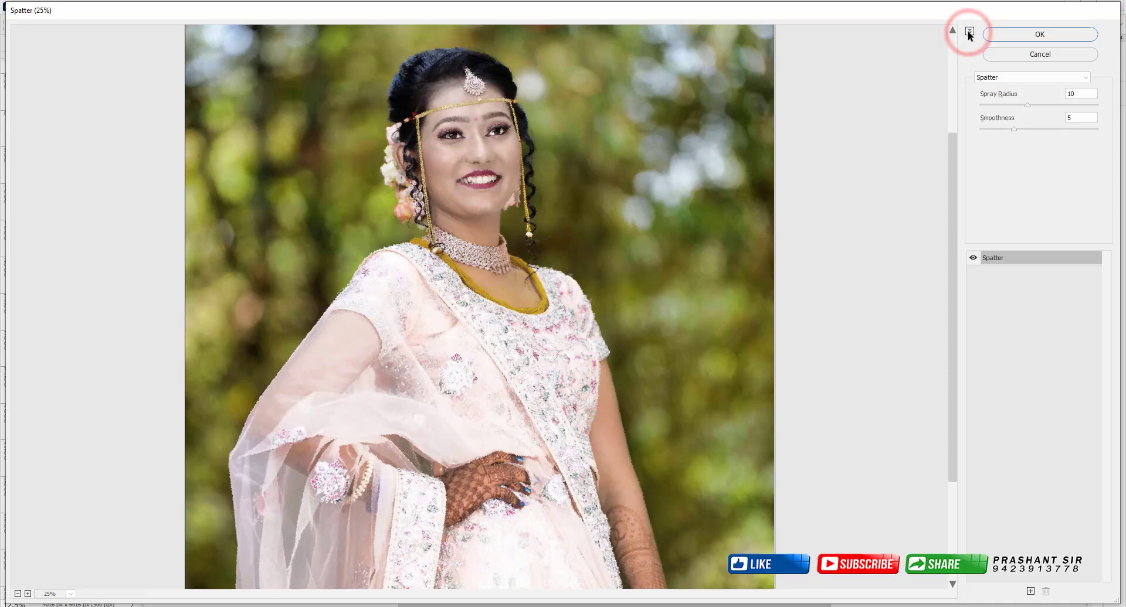
pyautogui.click(968, 32)
pyautogui.click(968, 32)
pyautogui.click(968, 33)
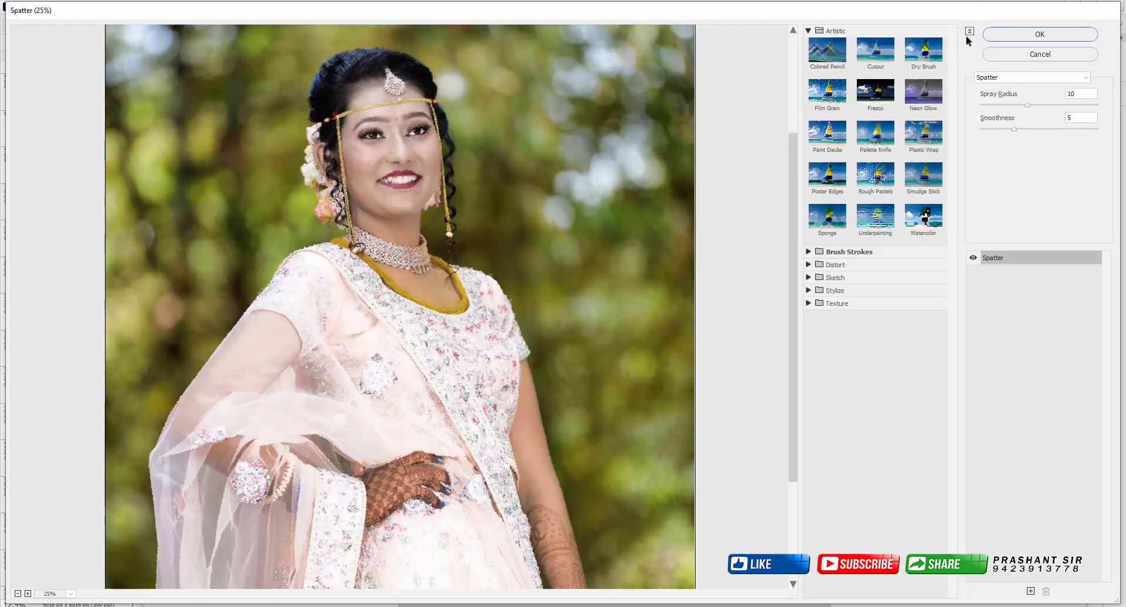
pyautogui.click(969, 32)
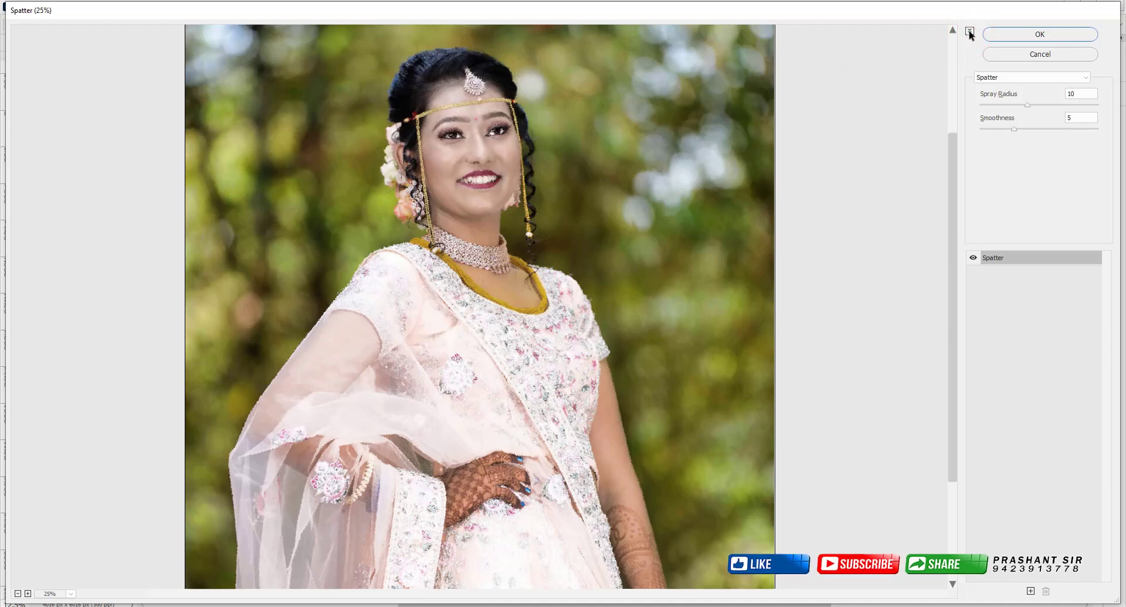
pyautogui.click(969, 32)
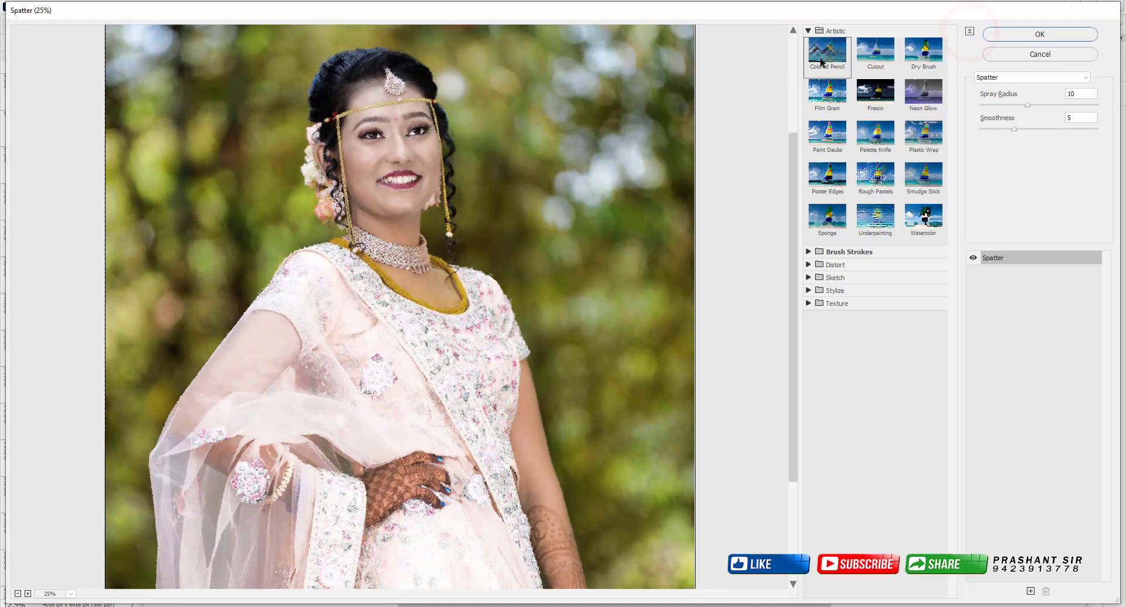
# - Try the Artistic filters Rough Pastels and Palette Knife, and Diffuse Glow from the Distort category
pyautogui.click(871, 174)
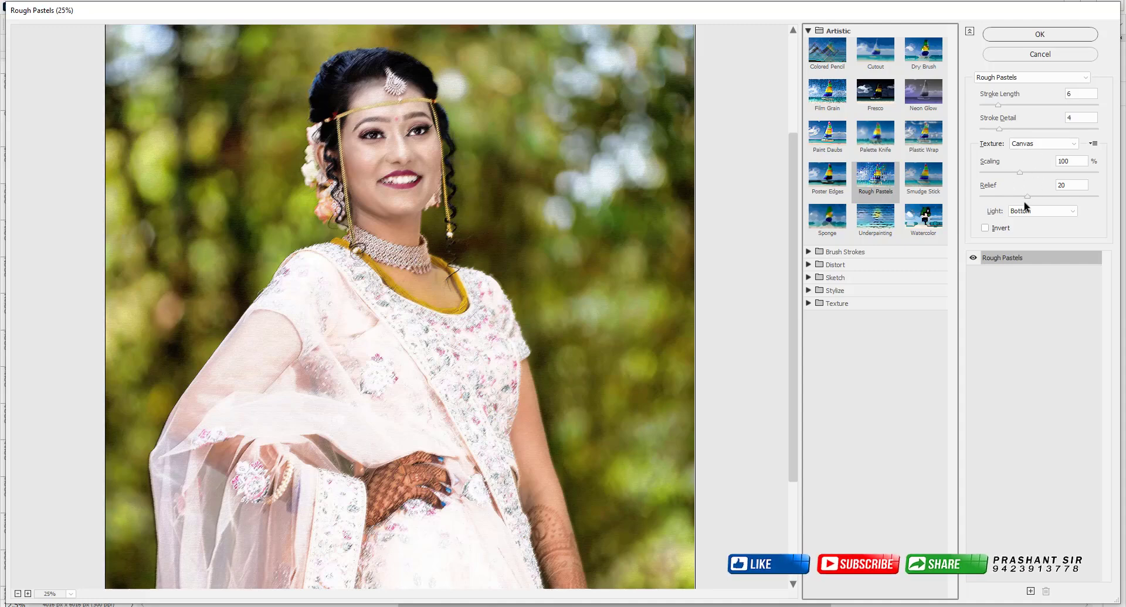
pyautogui.click(879, 147)
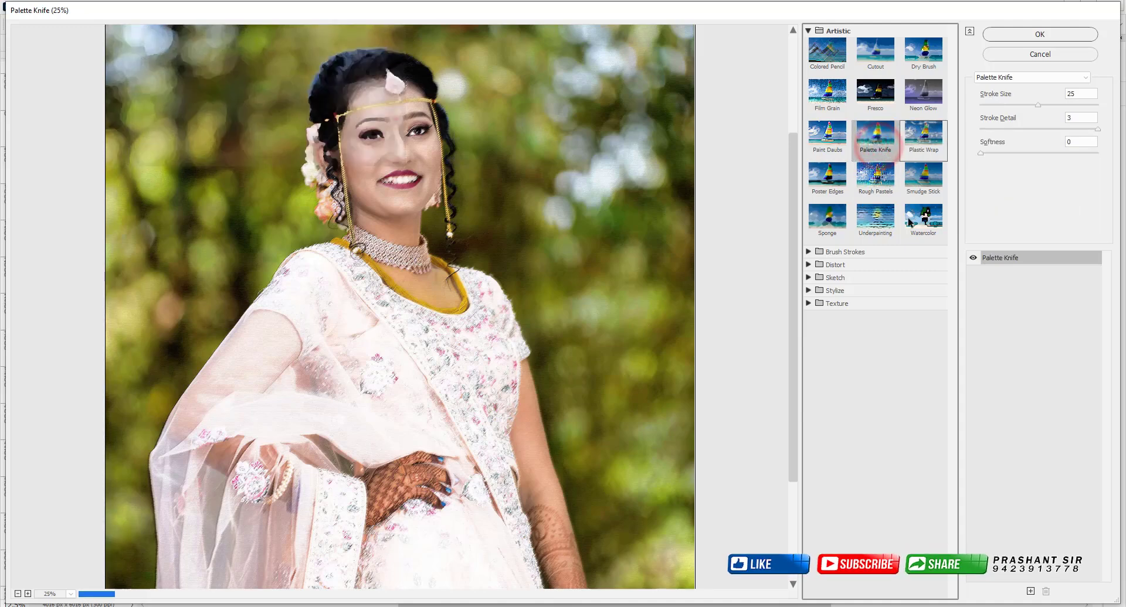
pyautogui.click(807, 252)
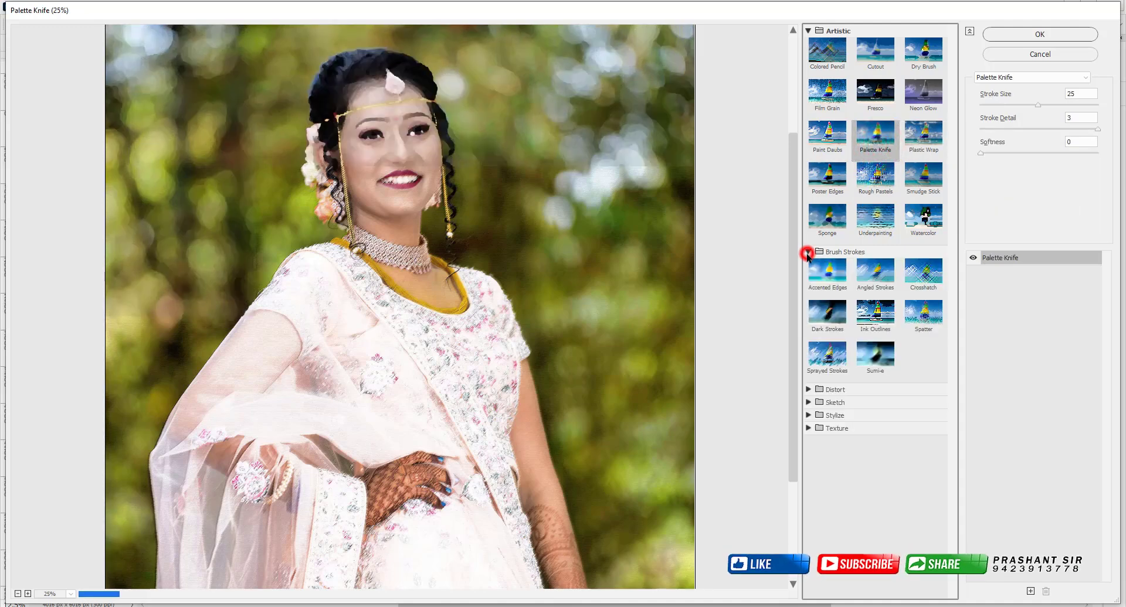
pyautogui.click(845, 390)
pyautogui.click(842, 411)
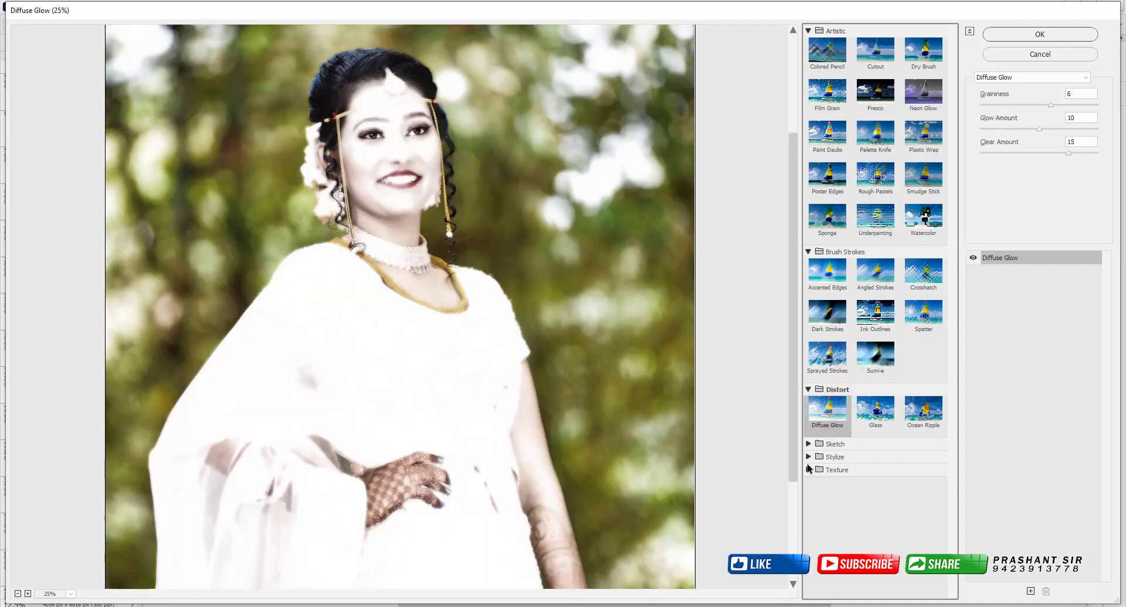
# - Try Chalk & Charcoal from the Sketch category and choose Photocopy as the effect
pyautogui.click(808, 444)
pyautogui.click(875, 463)
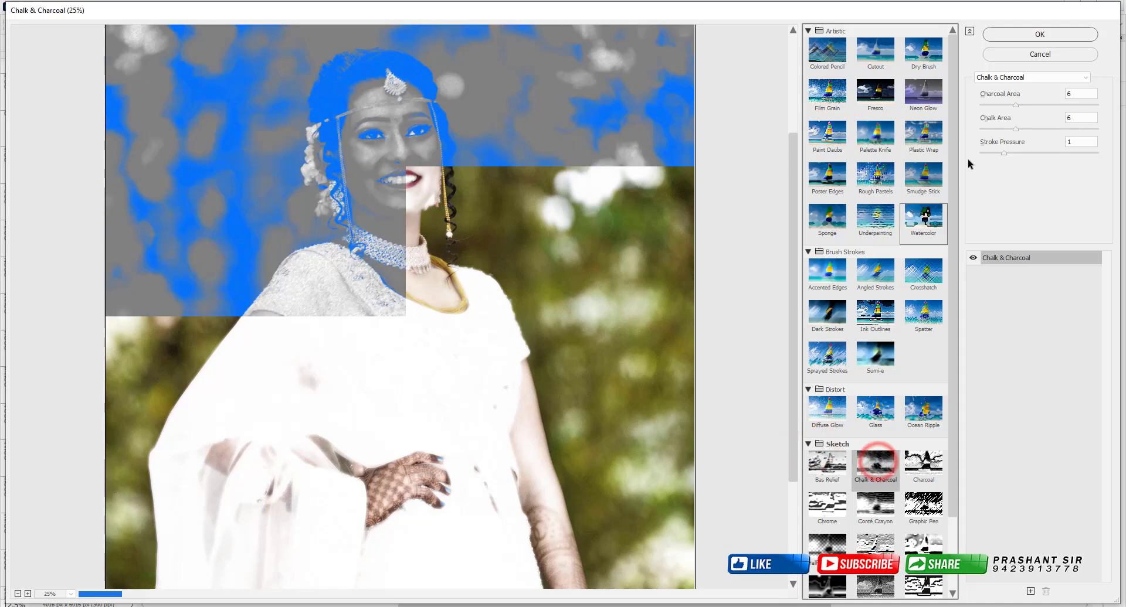
pyautogui.click(924, 542)
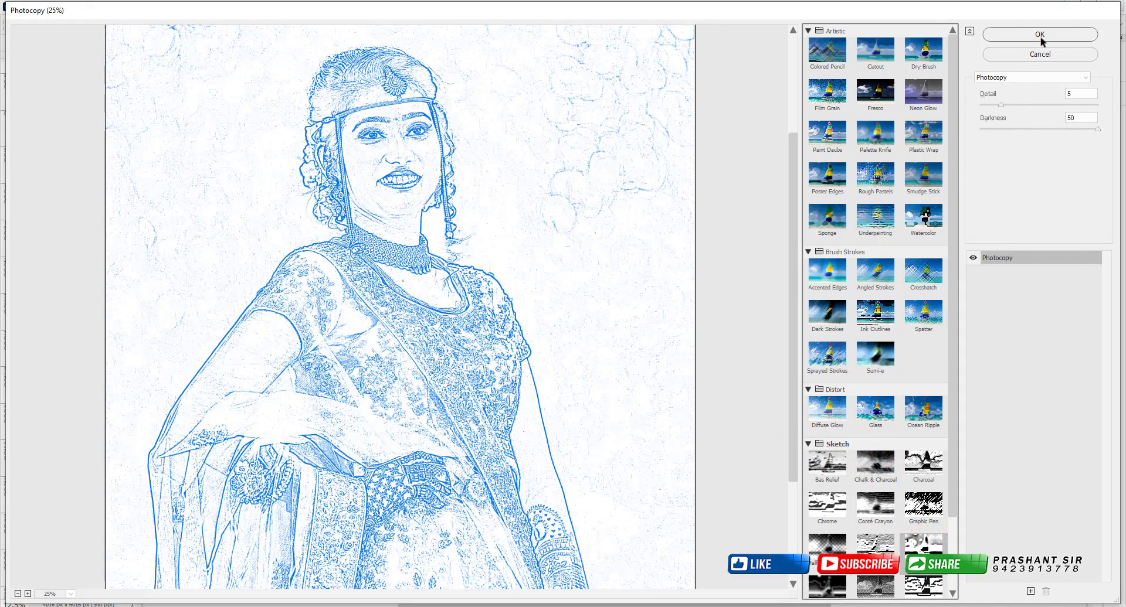
# - Switch the effect to Glowing Edges and try the following filters Grain, Ink Outlines and Mosaic Tiles
pyautogui.click(1028, 76)
pyautogui.click(1007, 87)
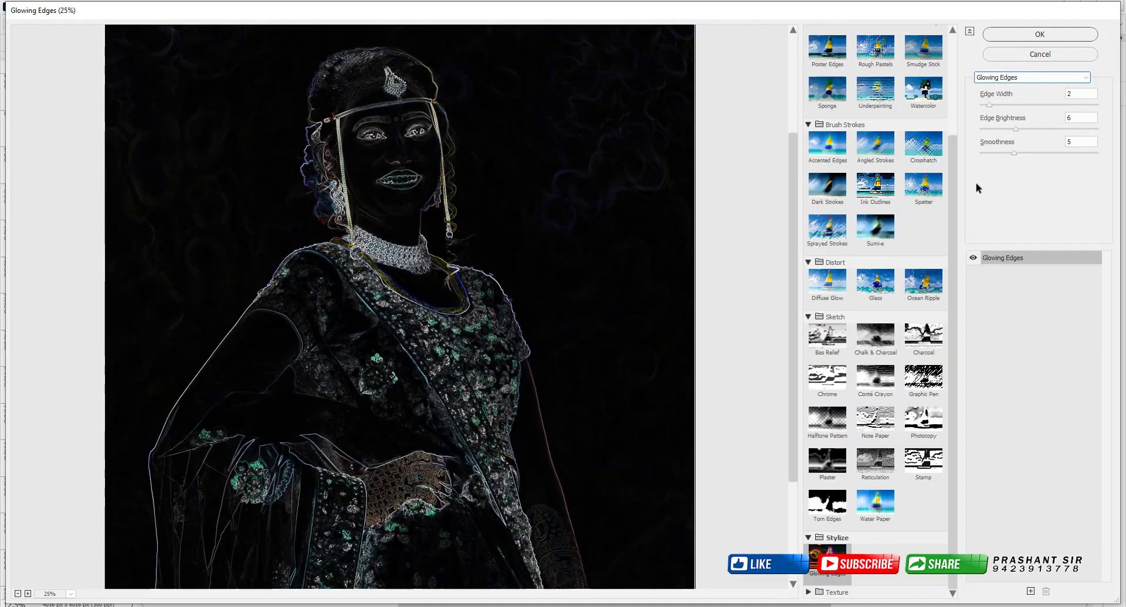
pyautogui.press('Down')
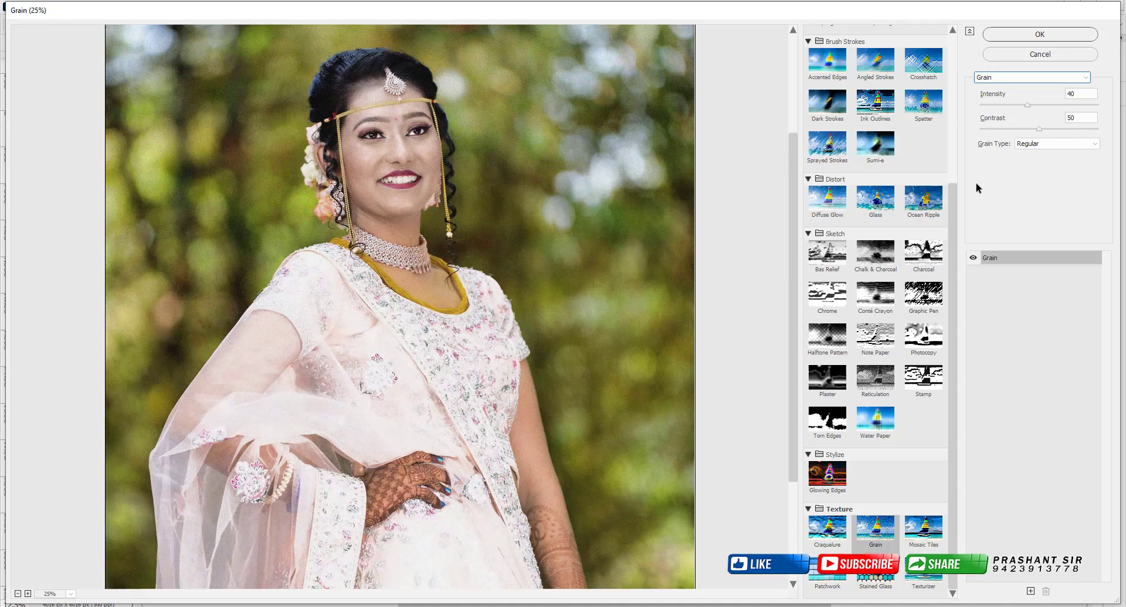
pyautogui.press('Down')
pyautogui.press('Down')
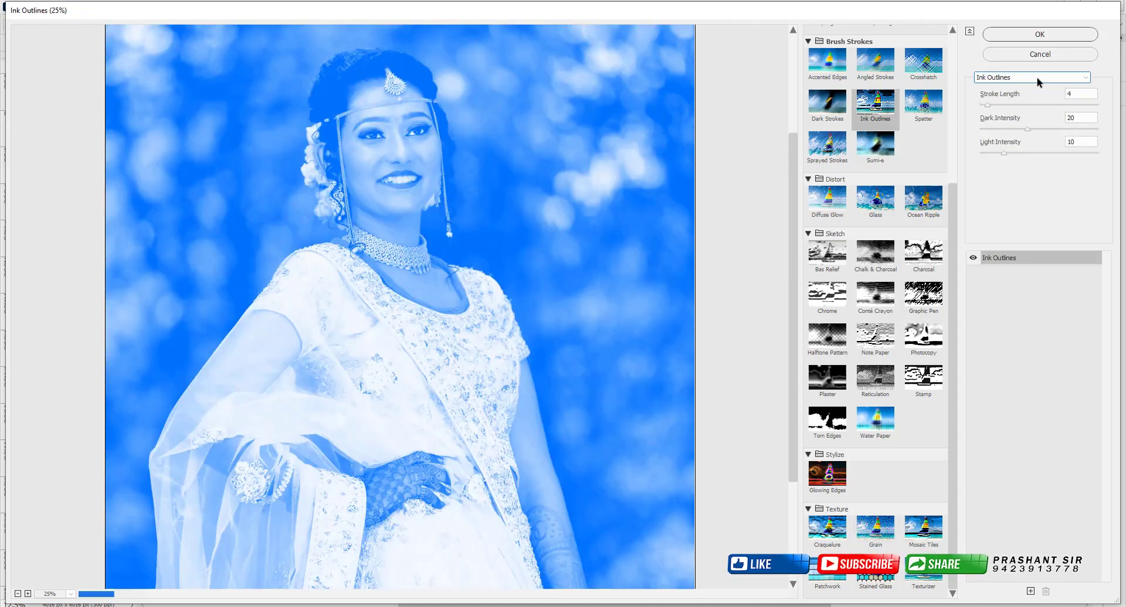
pyautogui.press('Down')
pyautogui.press('Down')
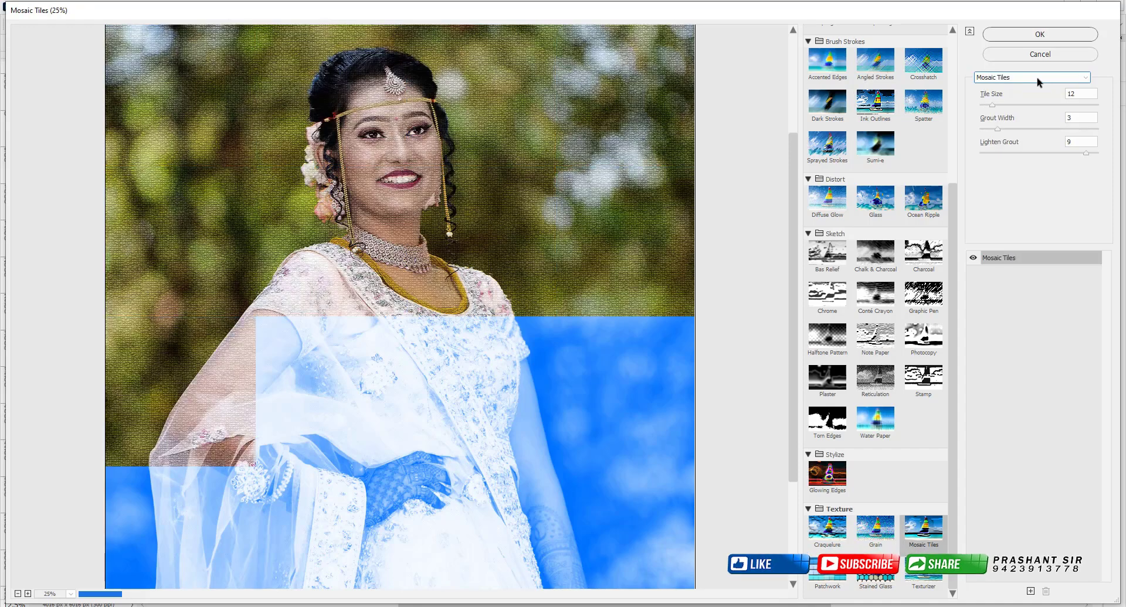
# - Continue through the effect list, trying Ocean Ripple, Palette Knife, Photocopy, Plaster and Poster Edges
pyautogui.press('Down')
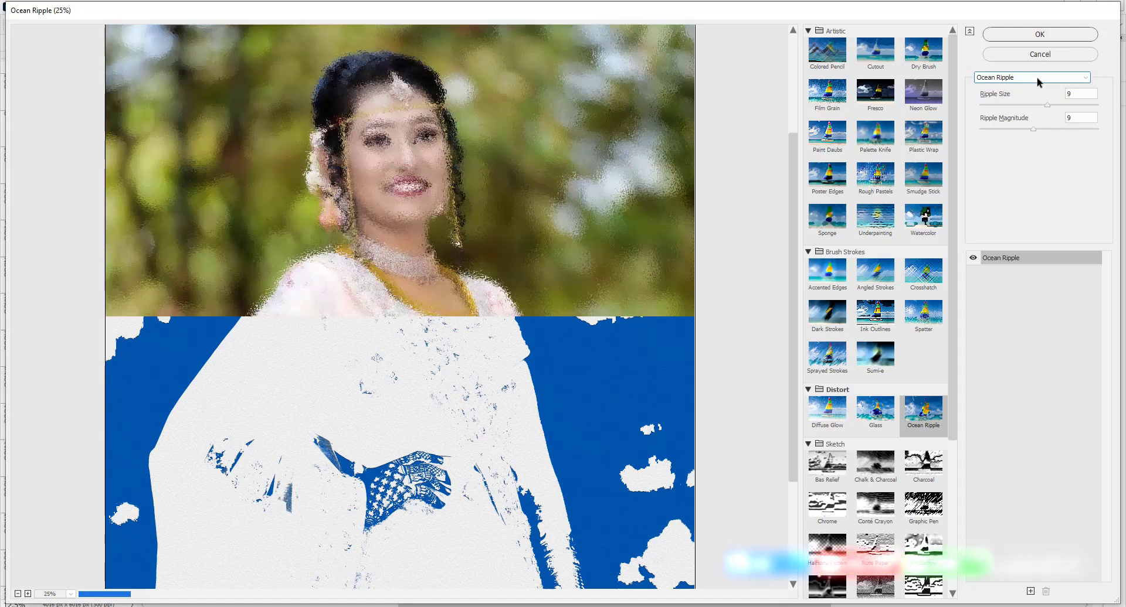
pyautogui.press('Down')
pyautogui.press('Down')
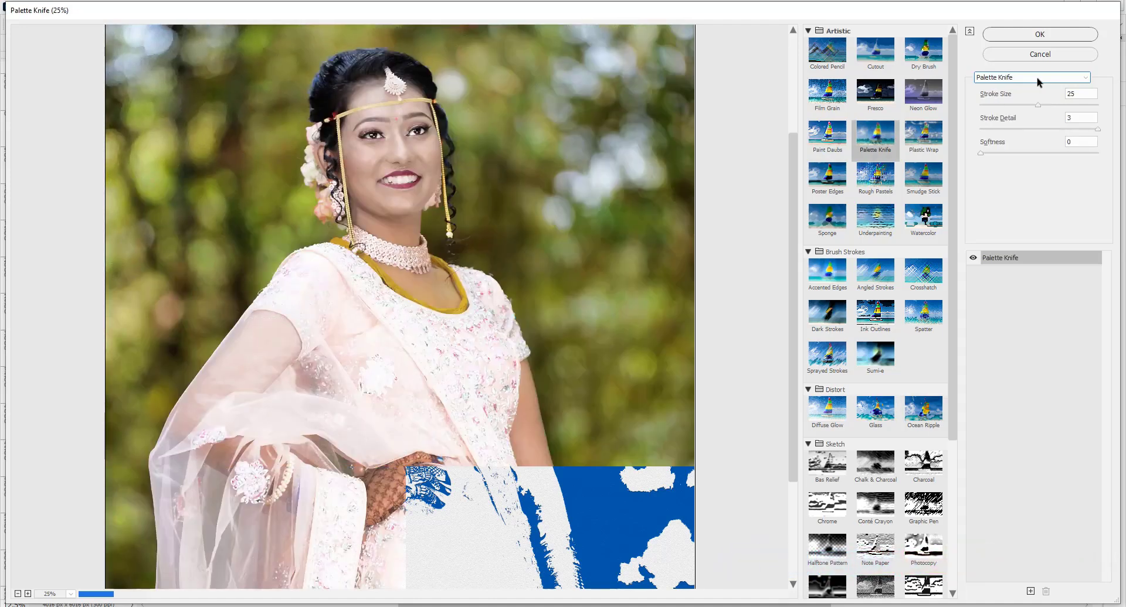
pyautogui.press('Down')
pyautogui.press('Down')
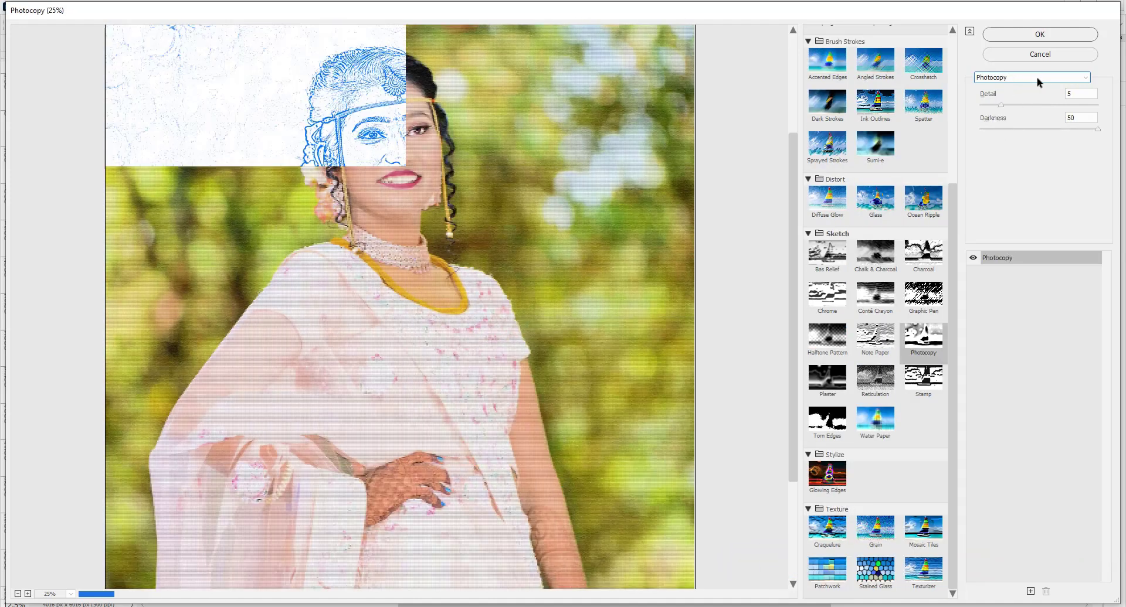
pyautogui.press('Down')
pyautogui.press('Down')
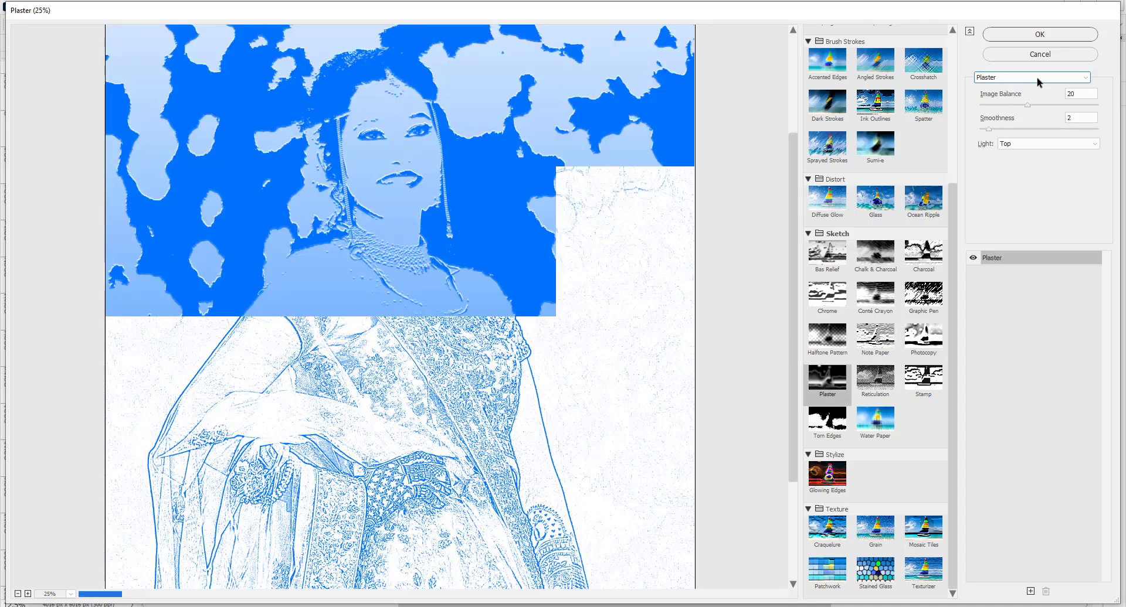
pyautogui.press('Down')
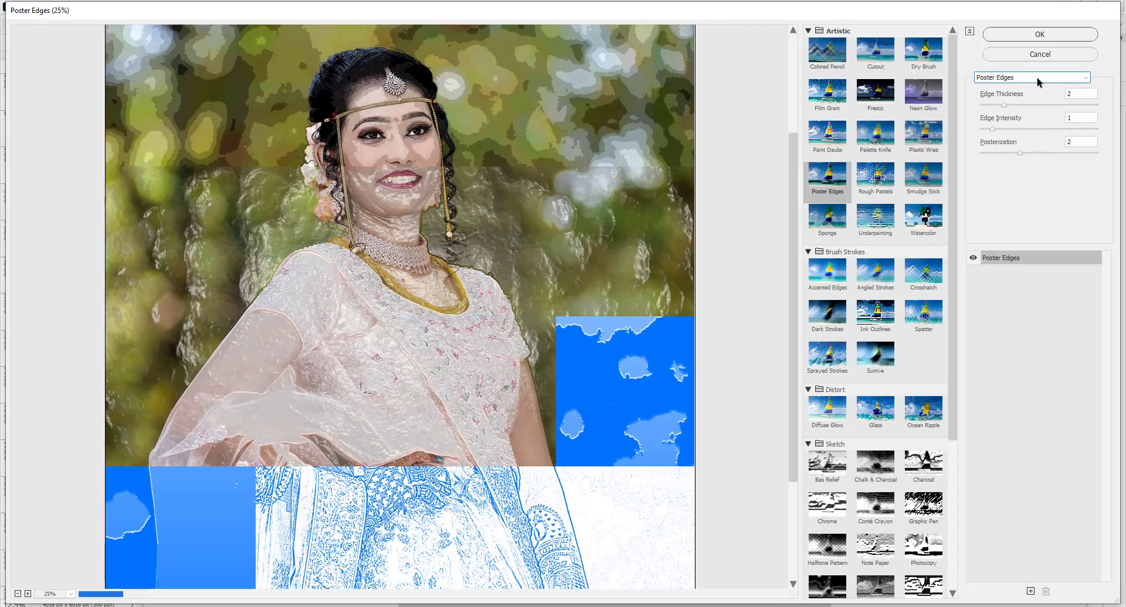
# - Preview the Rough Pastels, Smudge Stick, Sponge and Sprayed Strokes effects on the photo
pyautogui.press('Down')
pyautogui.press('Down')
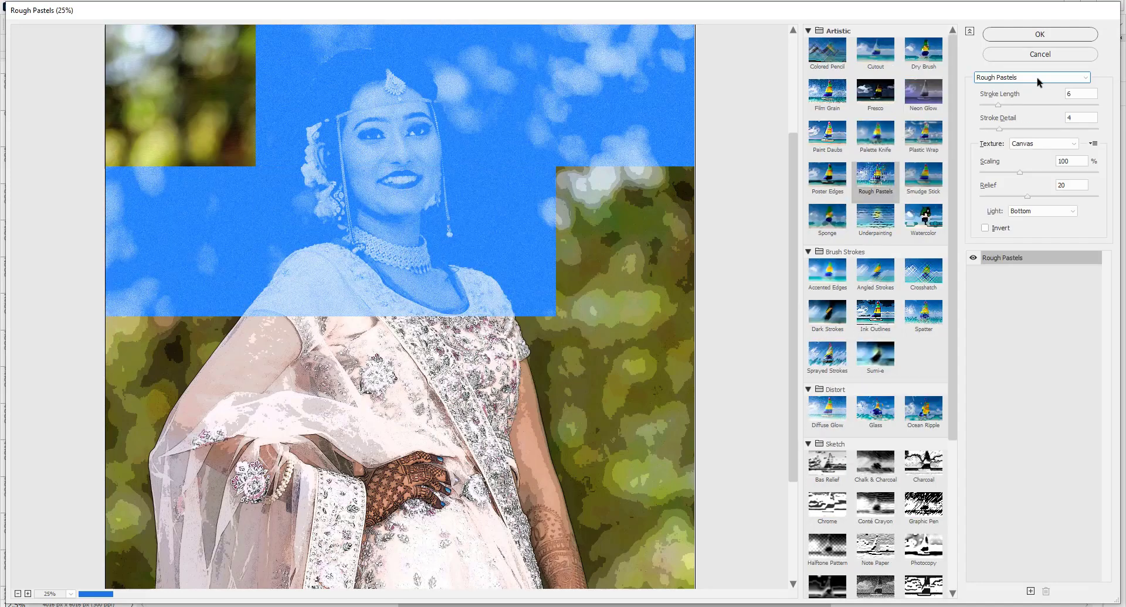
pyautogui.press('Down')
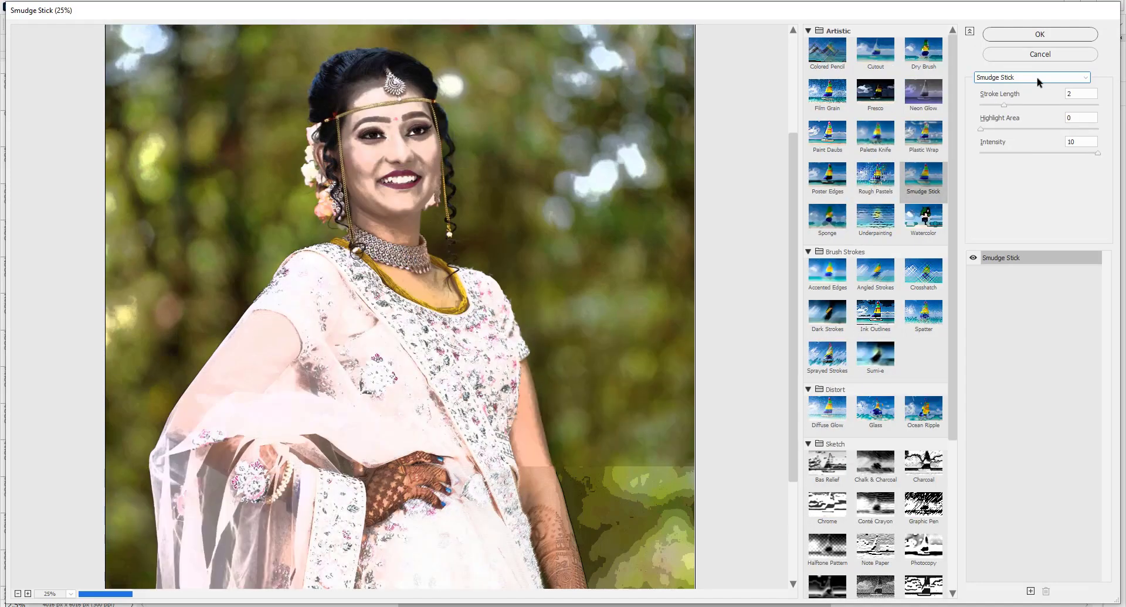
pyautogui.press('Down')
pyautogui.press('Down')
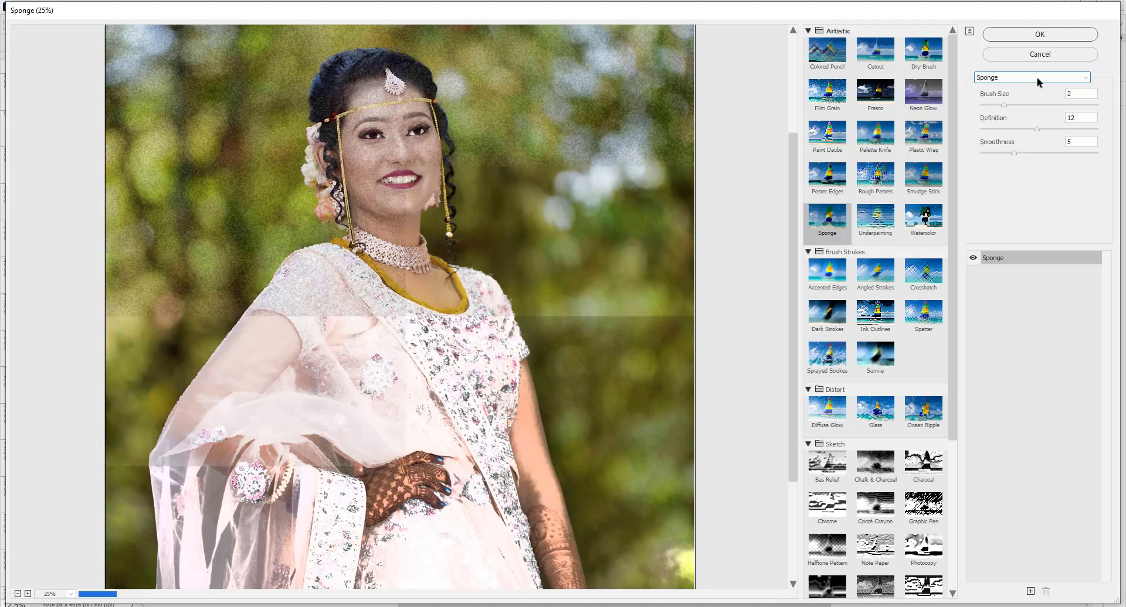
pyautogui.press('Down')
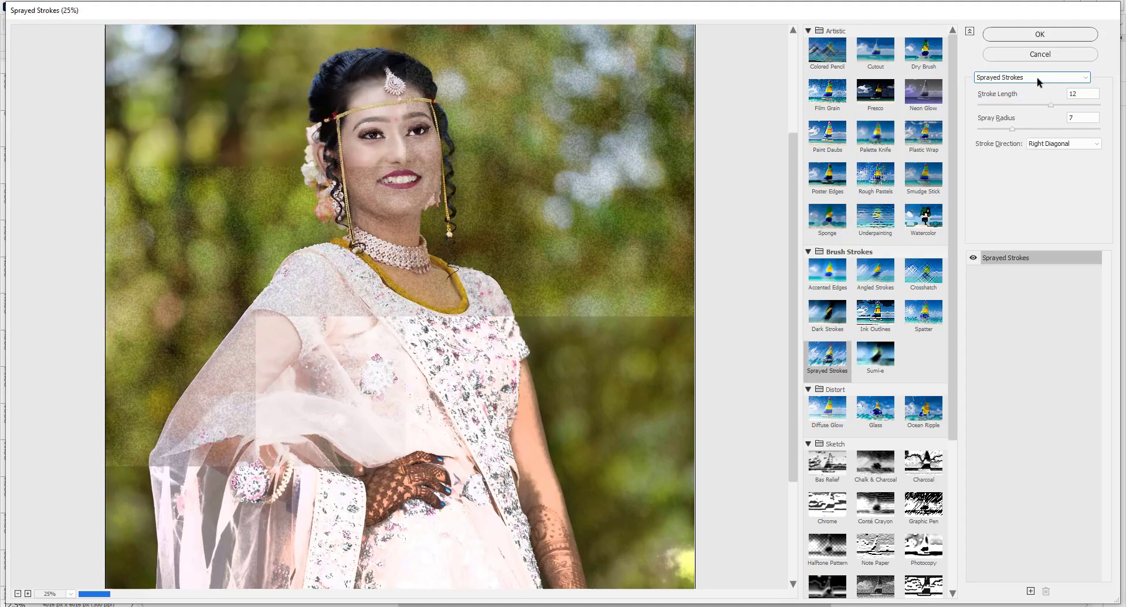
# - Try the Stained Glass, Stamp, Sumi-e and Torn Edges effects in list order
pyautogui.press('Down')
pyautogui.press('Down')
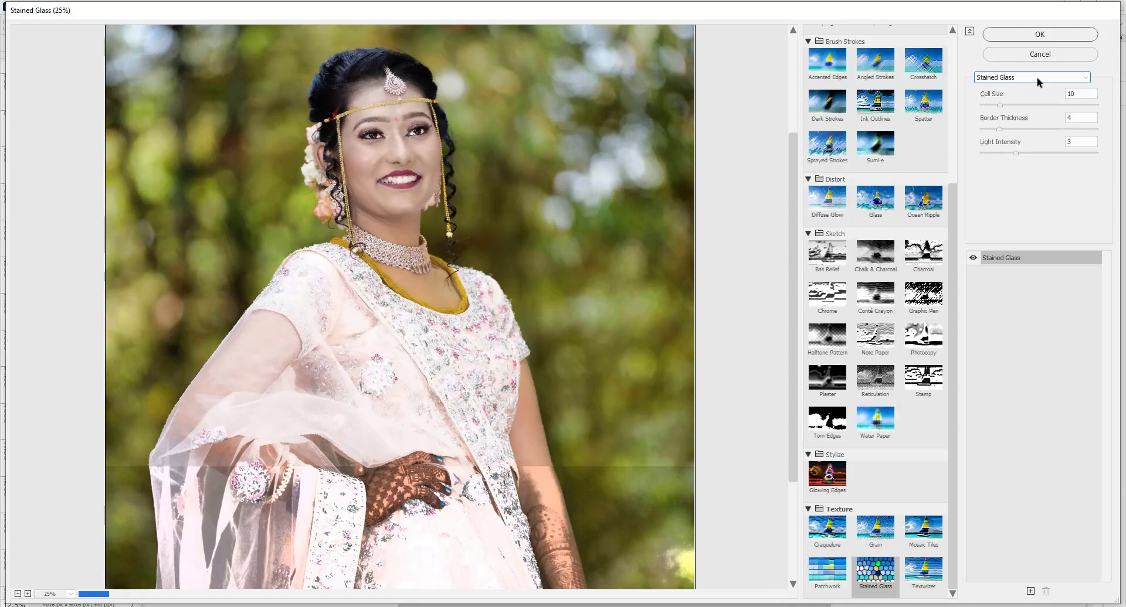
pyautogui.press('Down')
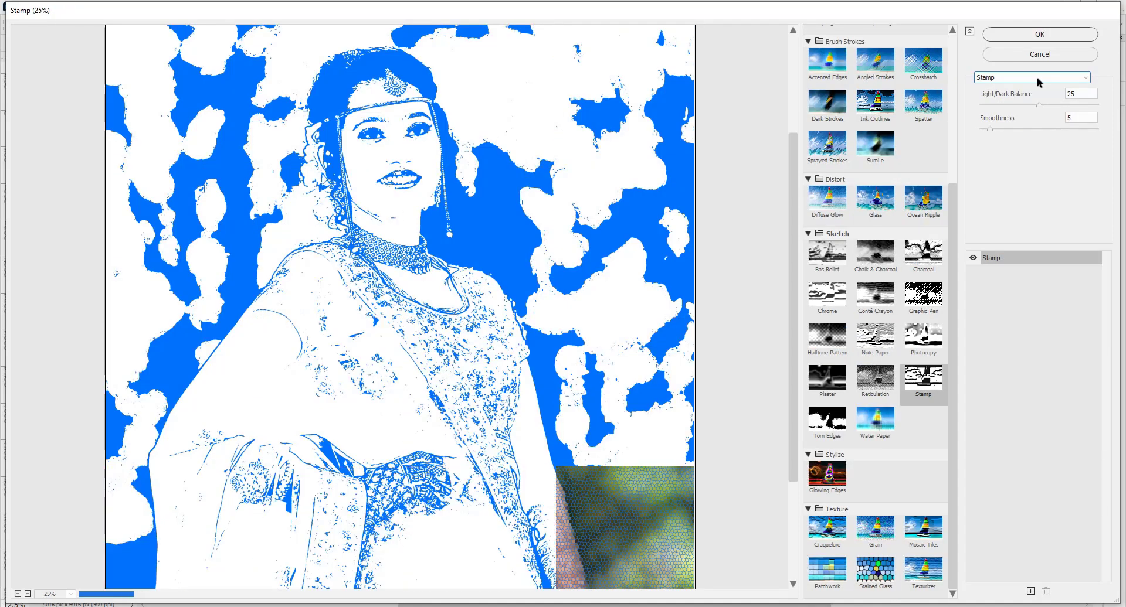
pyautogui.press('Down')
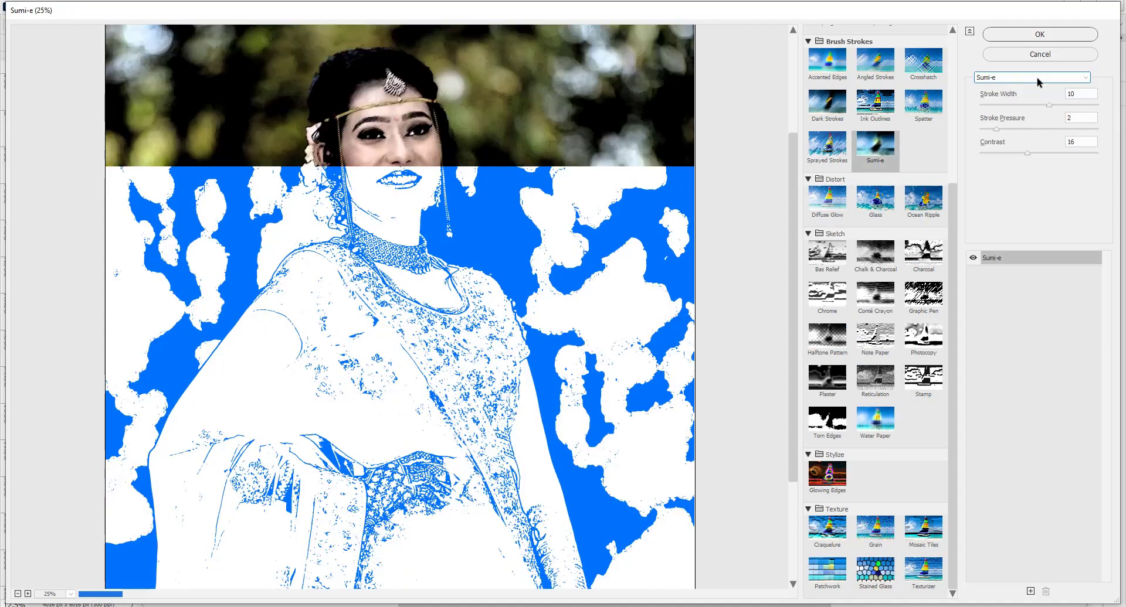
pyautogui.press('Down')
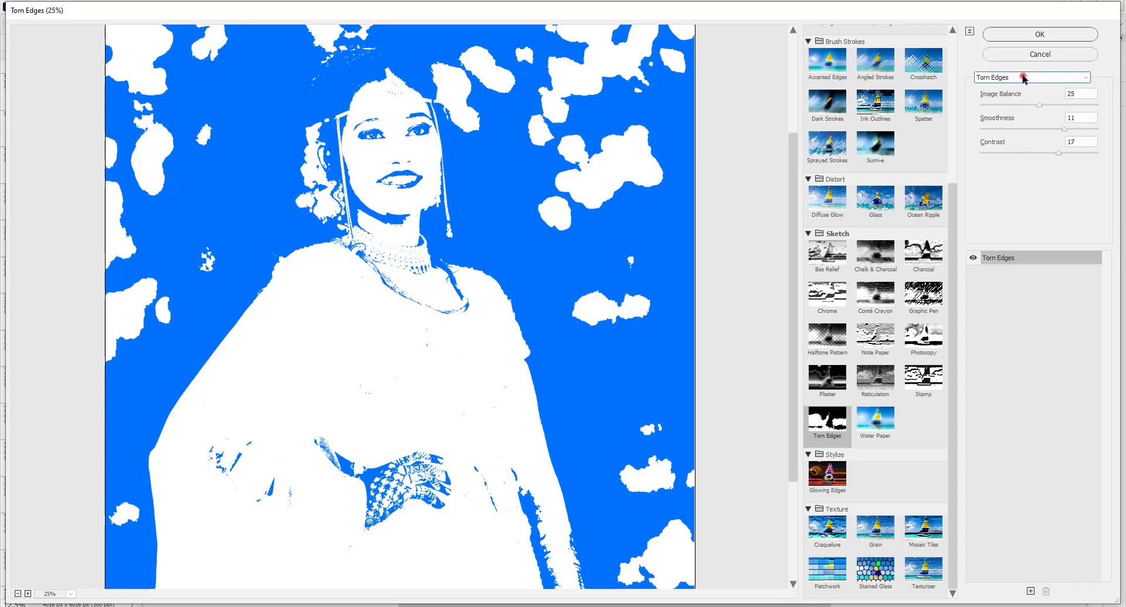
# - Return to the first effect, Accented Edges, compare it with Angled Strokes, and try Bas Relief
pyautogui.click(1023, 77)
pyautogui.moveTo(1085, 216); pyautogui.dragTo(1076, 115)
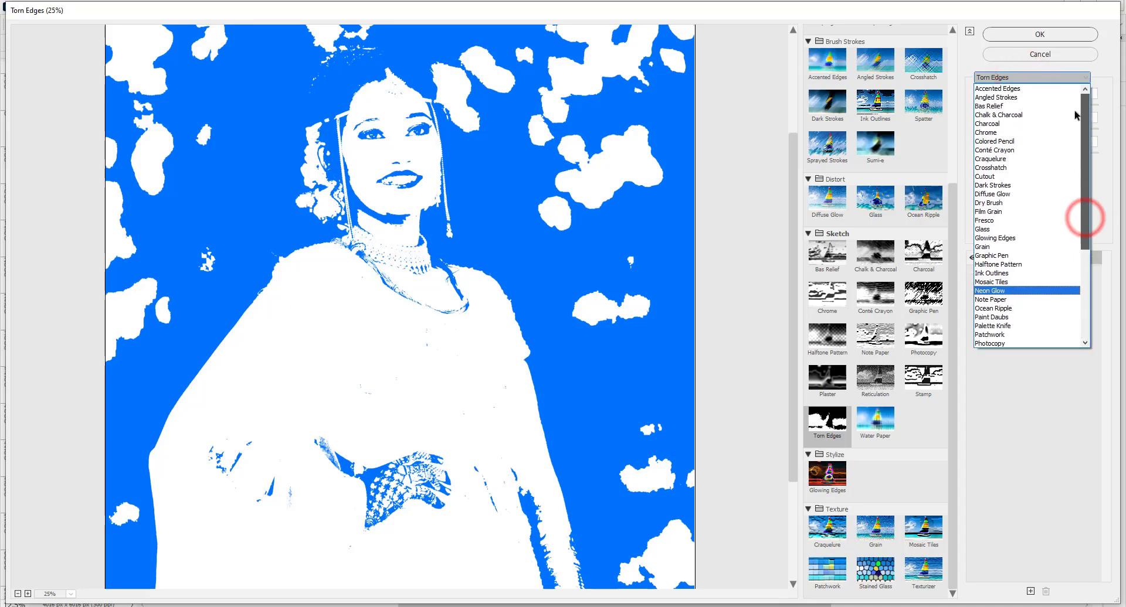
pyautogui.click(997, 88)
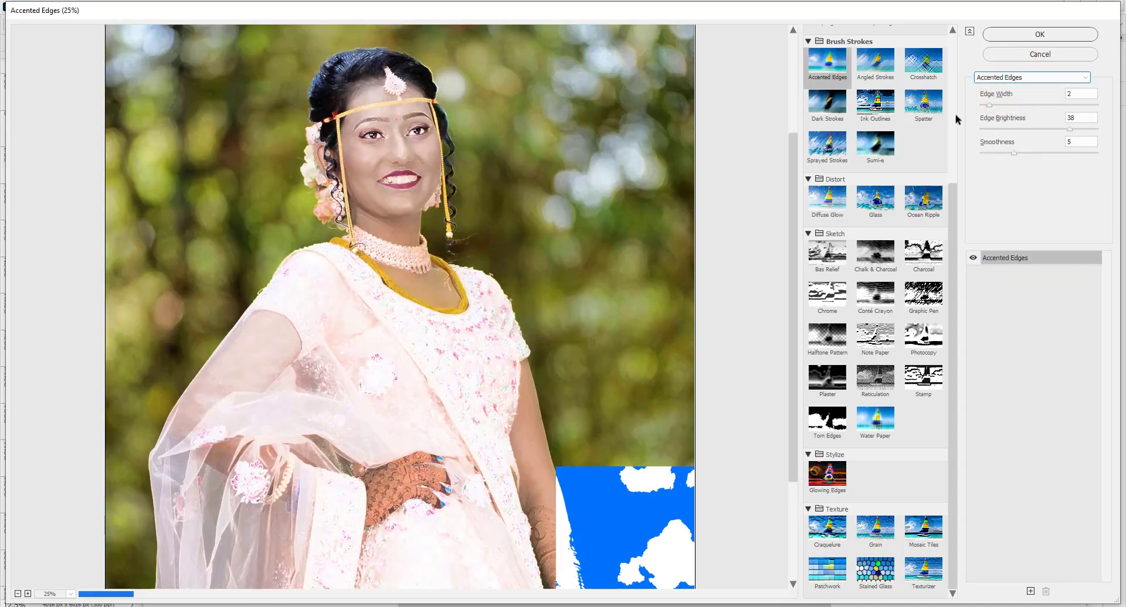
pyautogui.press('Down')
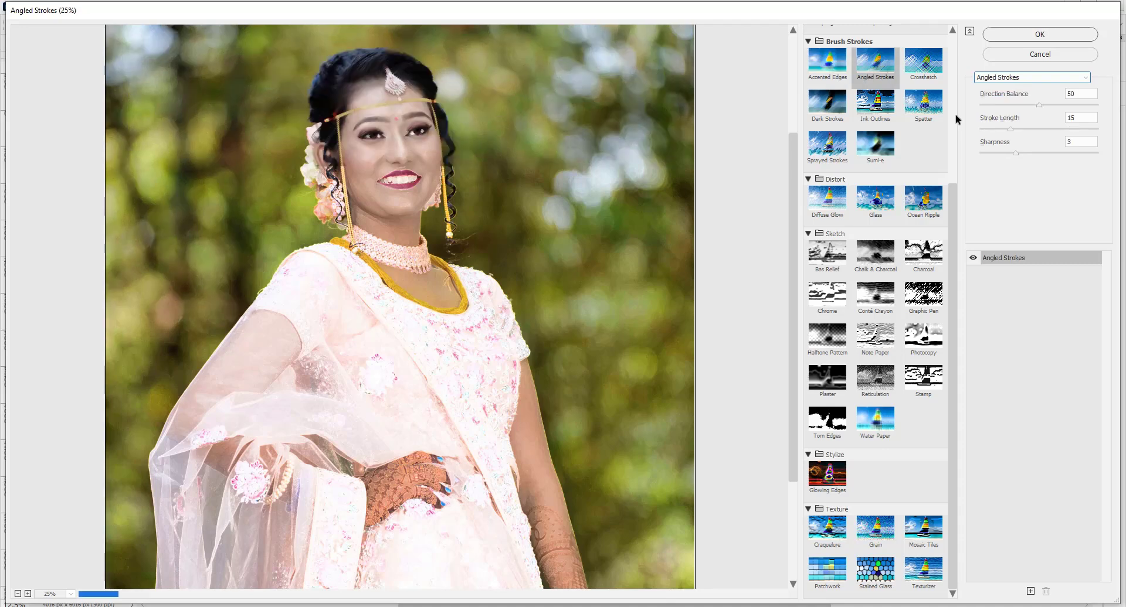
pyautogui.press('Up')
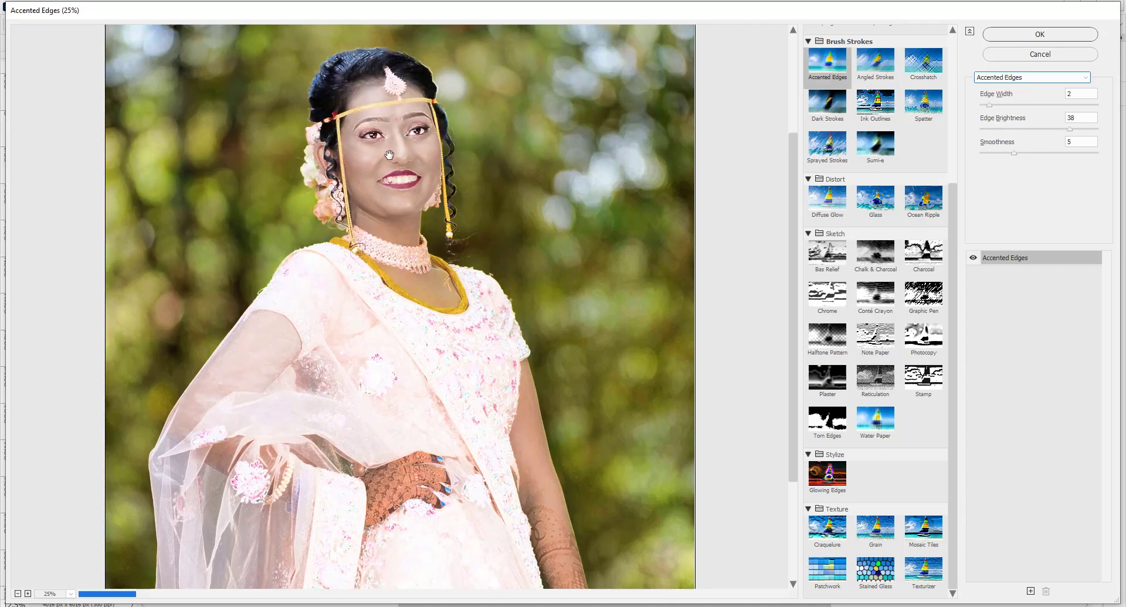
pyautogui.press('Down')
pyautogui.press('Down')
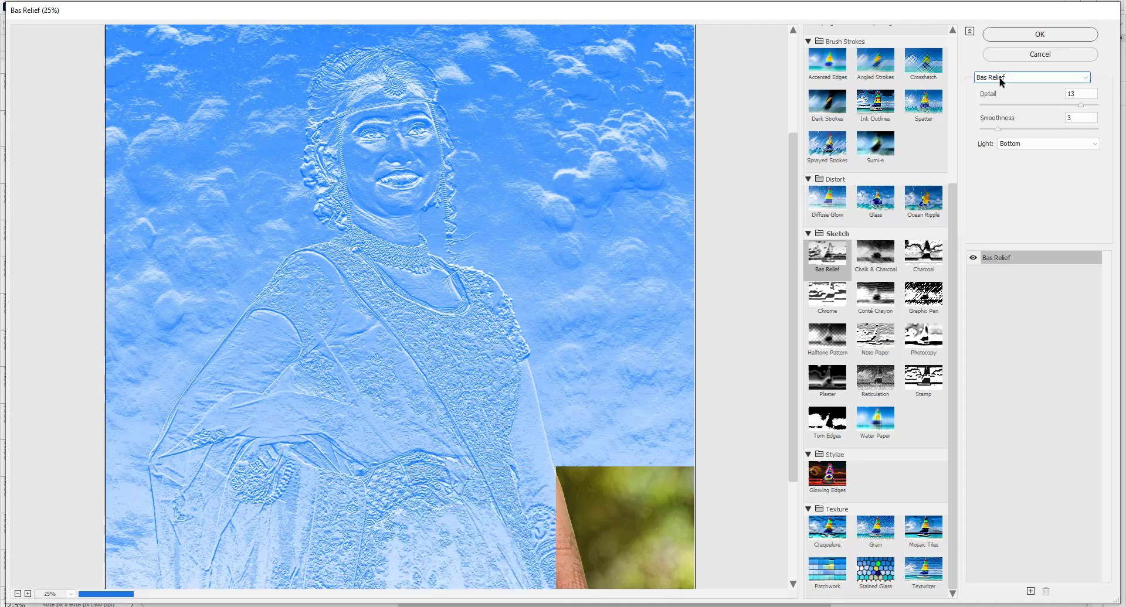
# - Choose Chalk & Charcoal as the effect and step through Charcoal to Colored Pencil
pyautogui.click(1001, 81)
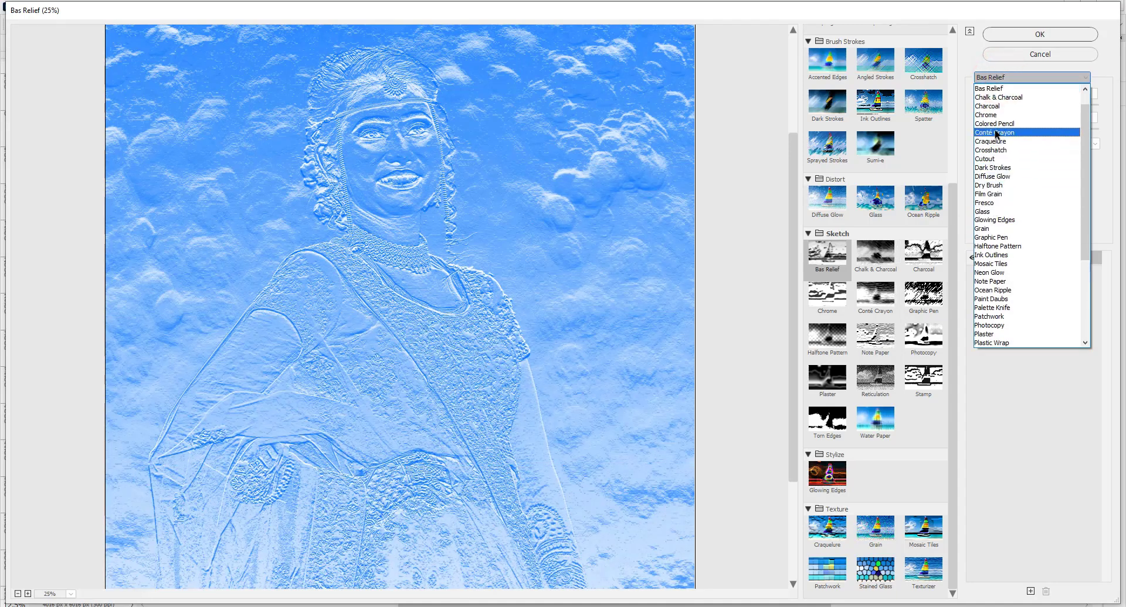
pyautogui.click(1004, 97)
pyautogui.press('Down')
pyautogui.press('Down')
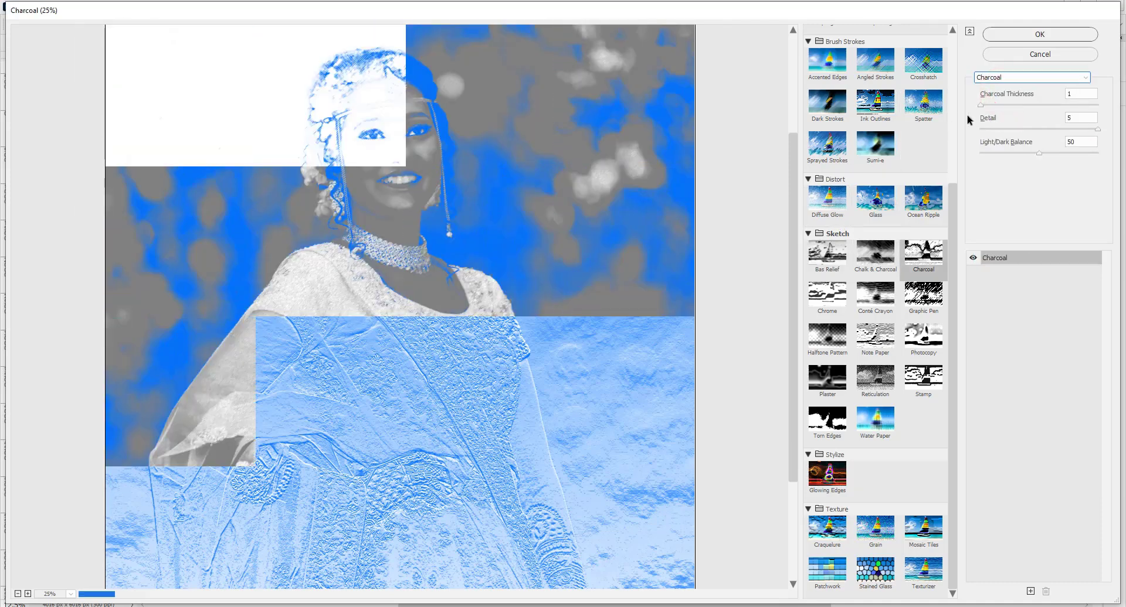
pyautogui.press('Down')
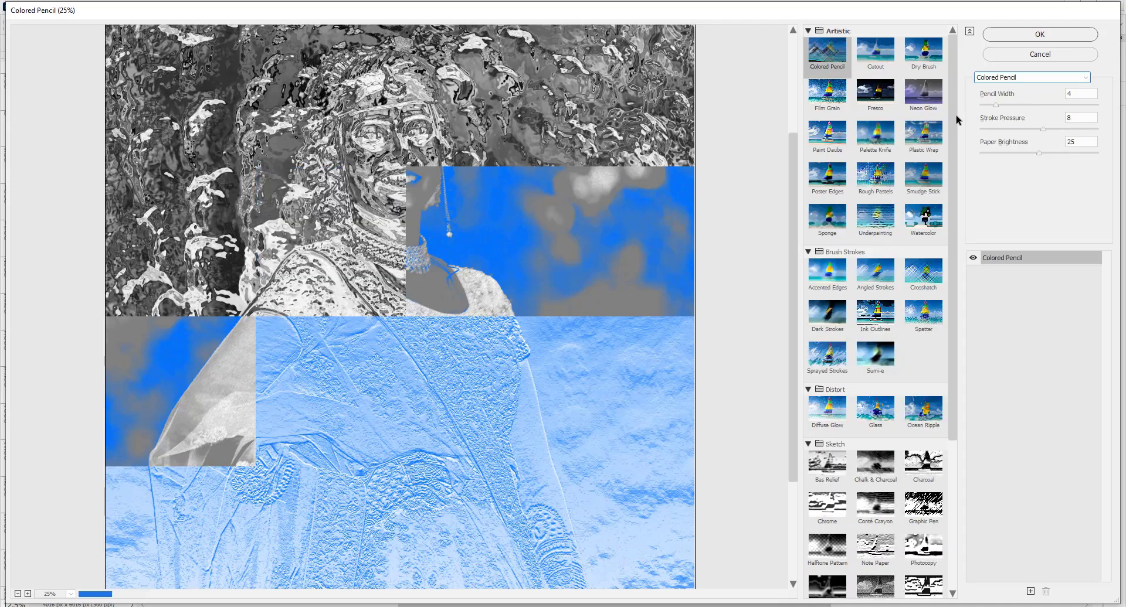
# - Collapse the Artistic category and try Grain from the Texture category
pyautogui.click(956, 197)
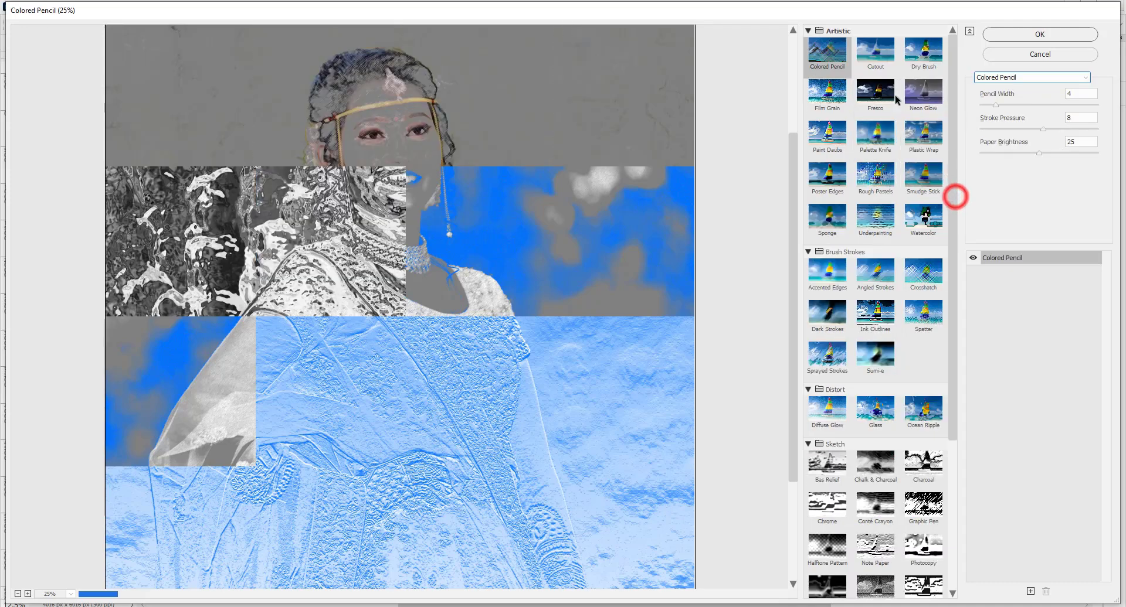
pyautogui.click(808, 30)
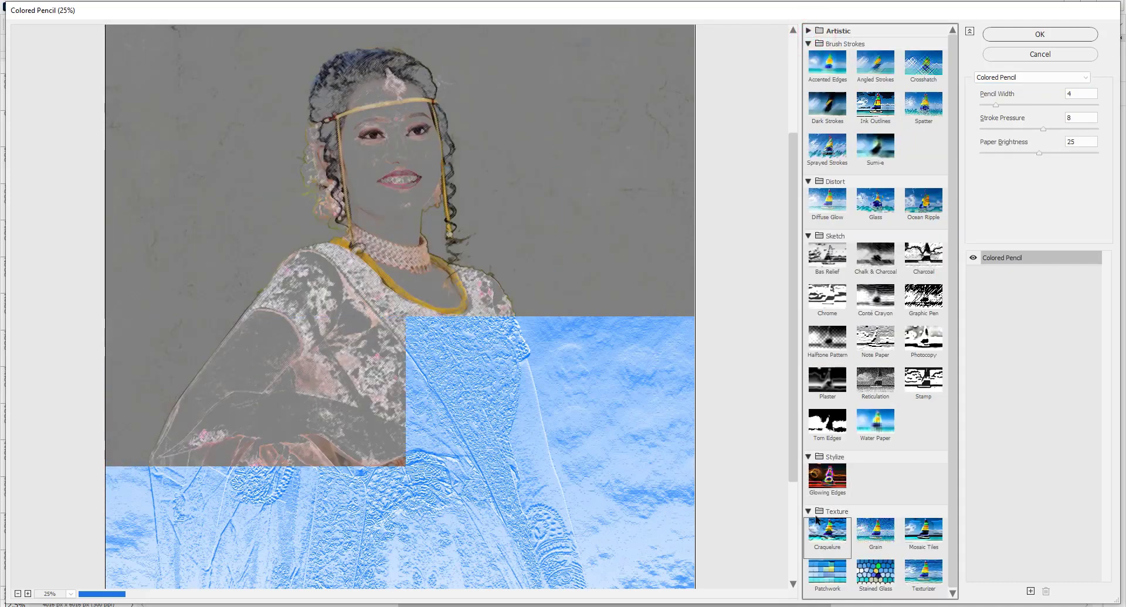
pyautogui.click(859, 527)
# - Compare the Graphic Pen, Halftone Pattern and Ink Outlines effects, and apply Halftone Pattern to the photo
pyautogui.click(1014, 78)
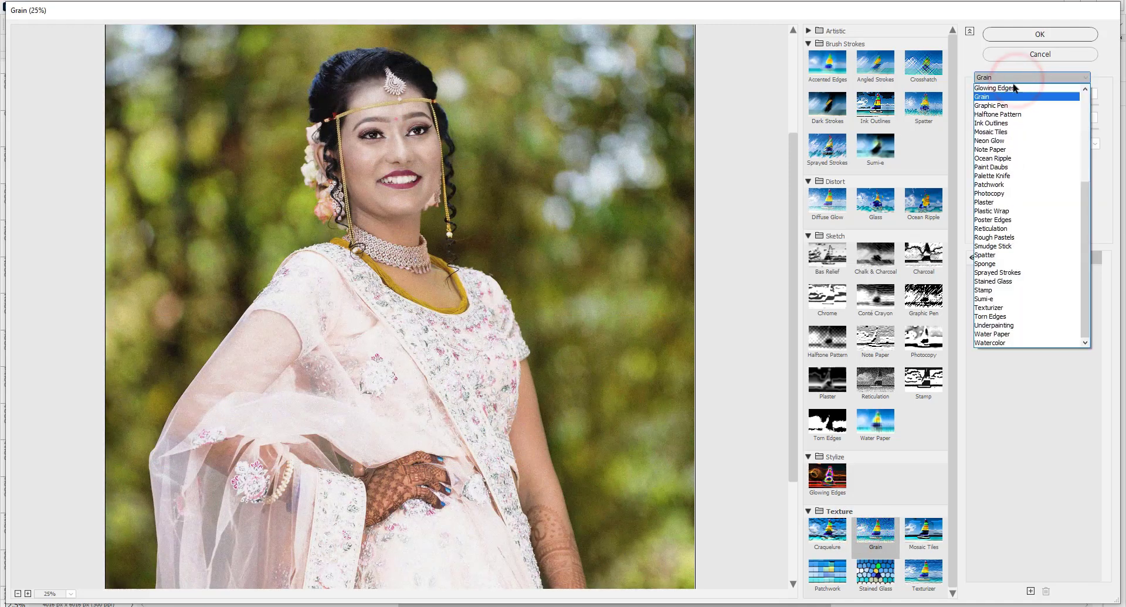
pyautogui.click(1014, 110)
pyautogui.press('Down')
pyautogui.press('Down')
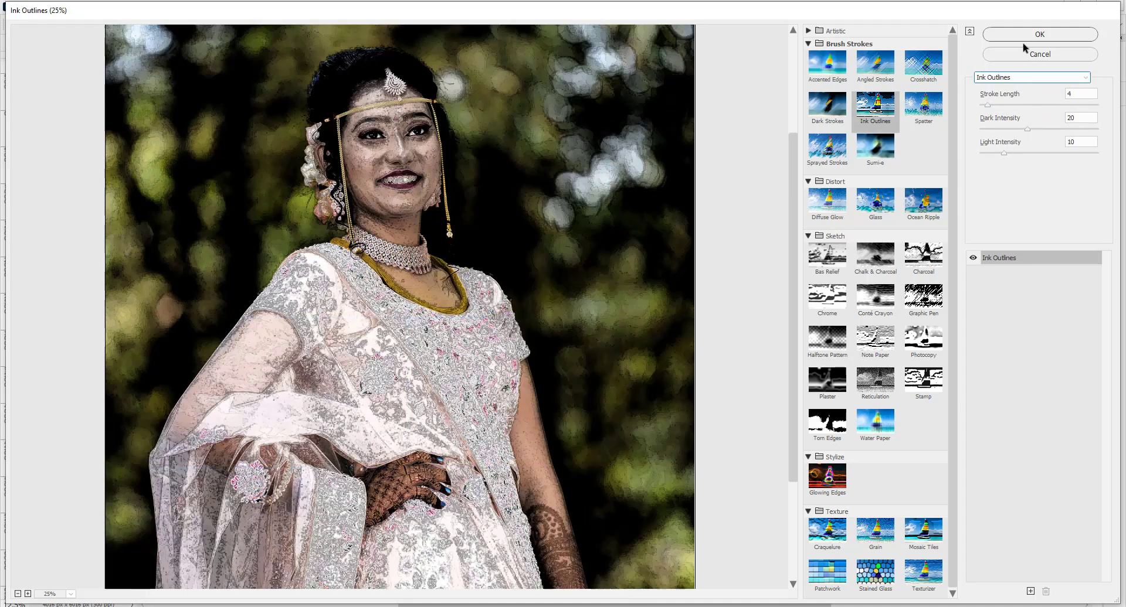
pyautogui.press('Up')
pyautogui.click(1025, 34)
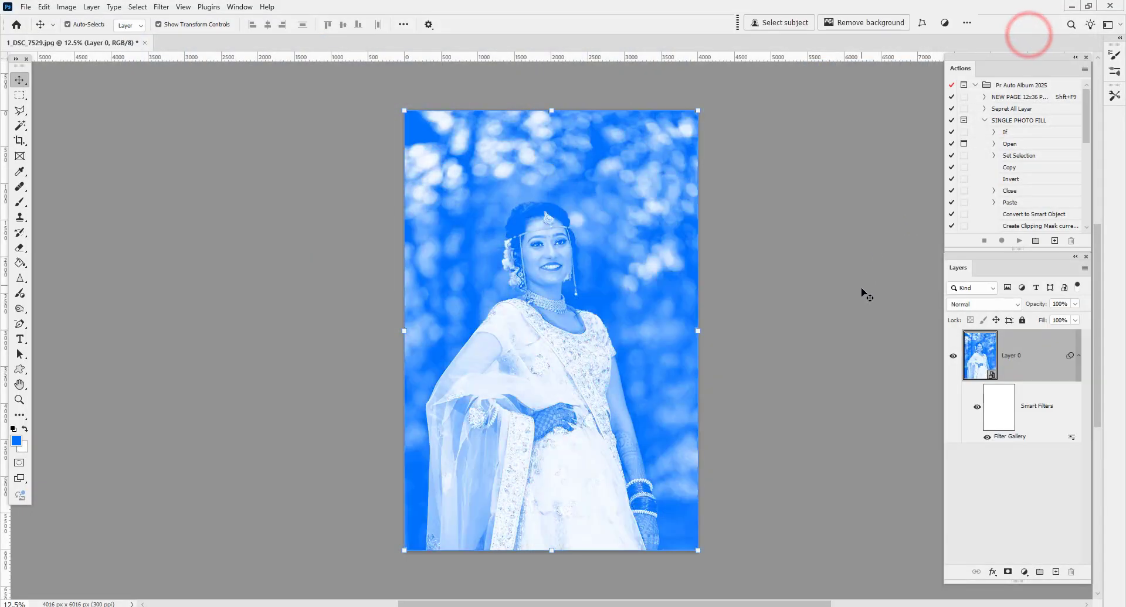
# - Hide and show Layer 0's smart filters several times to compare the photo with and without the effect, leaving them shown
pyautogui.click(974, 409)
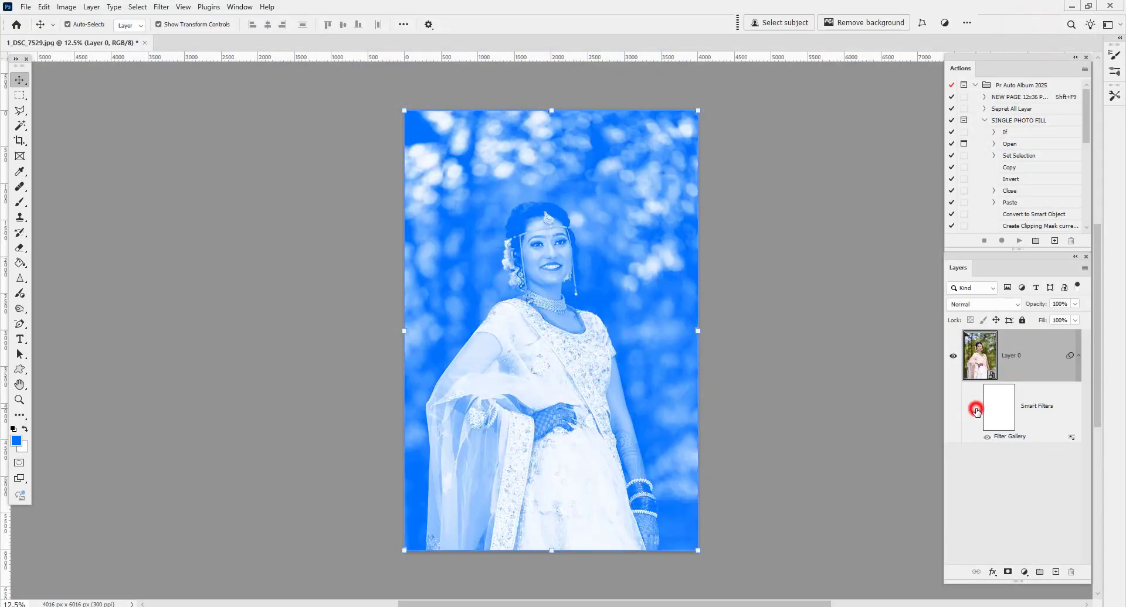
pyautogui.click(976, 409)
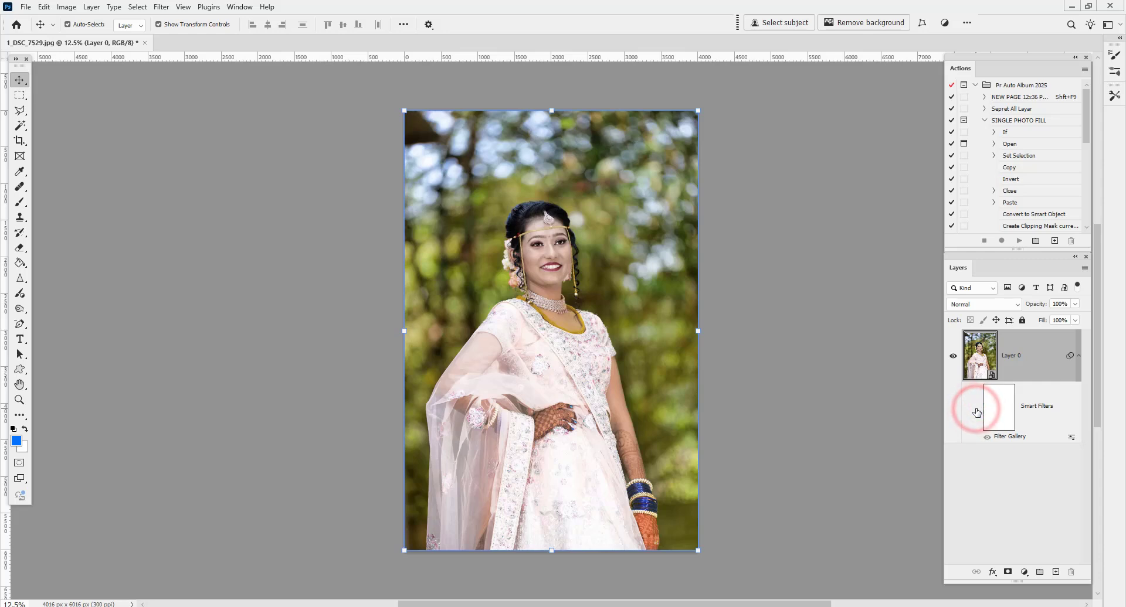
pyautogui.click(976, 409)
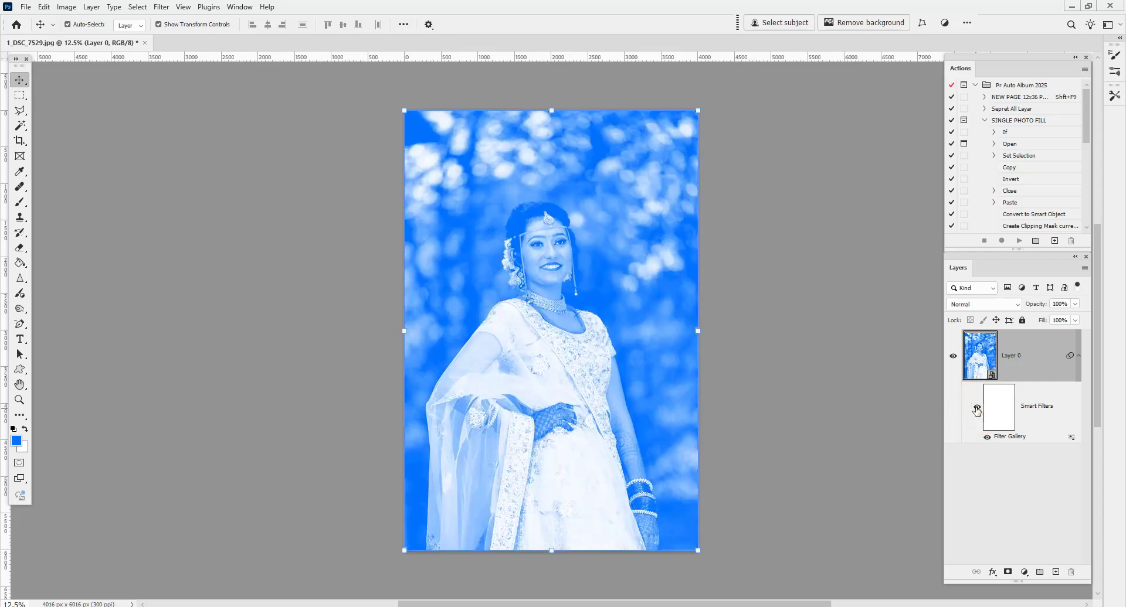
pyautogui.click(977, 408)
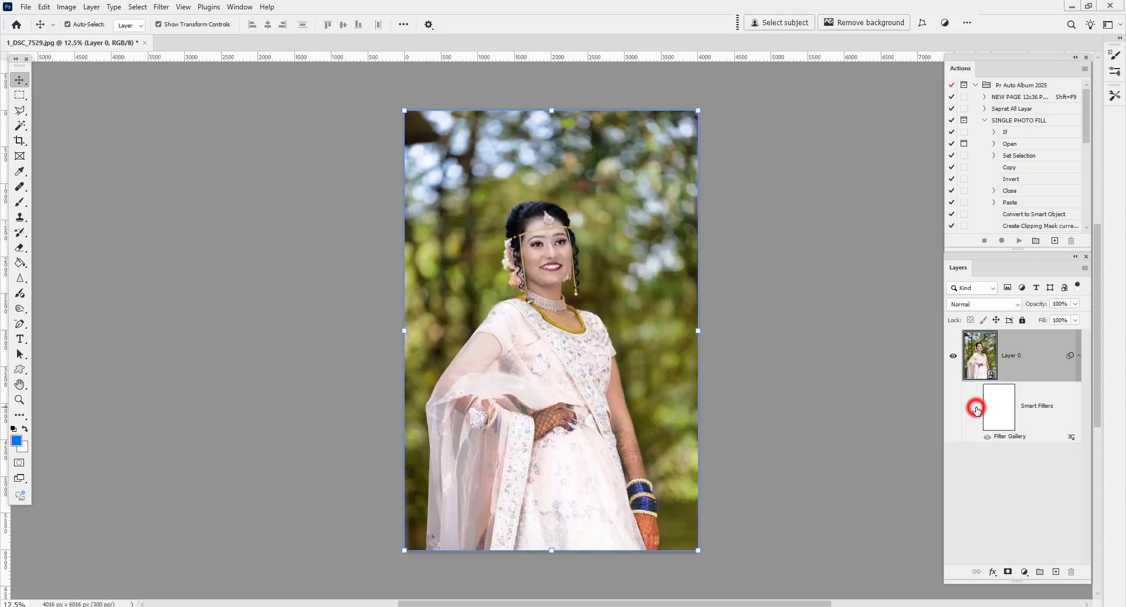
pyautogui.click(976, 409)
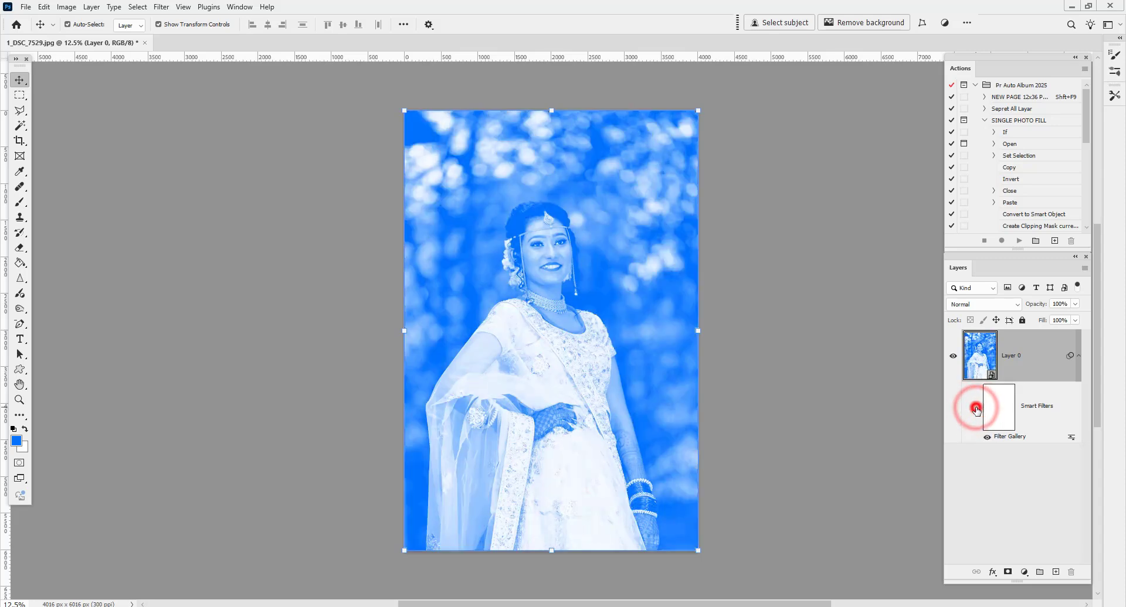
# - Toggle Layer 0's smart filters to compare the photo with and without the effect, and collapse and expand the filter list
pyautogui.click(976, 408)
pyautogui.click(976, 409)
pyautogui.click(976, 409)
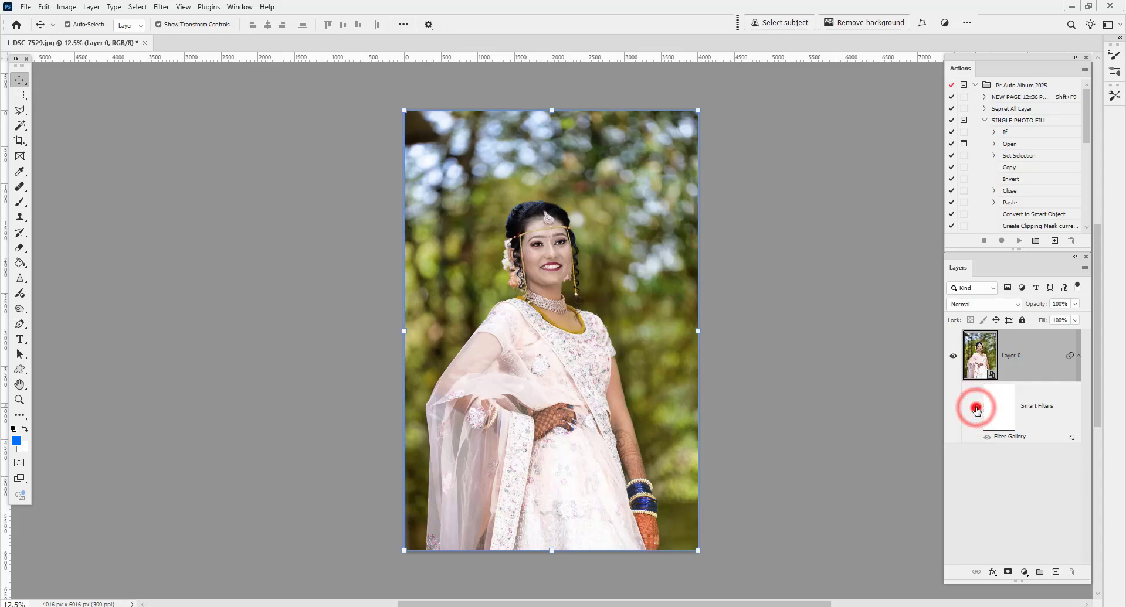
pyautogui.click(976, 409)
pyautogui.click(976, 409)
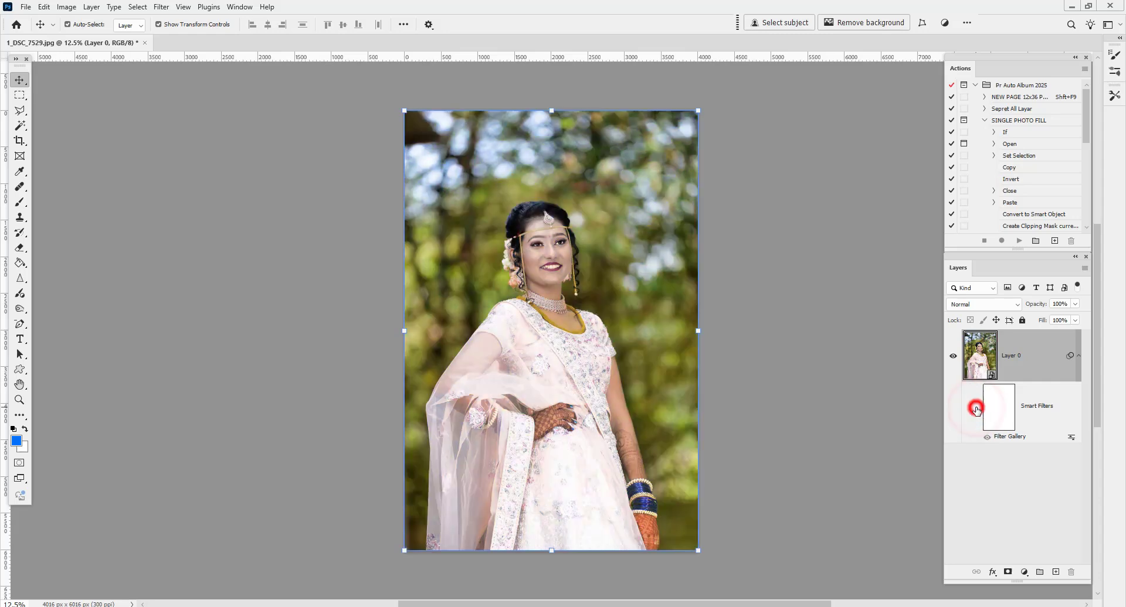
pyautogui.click(1078, 355)
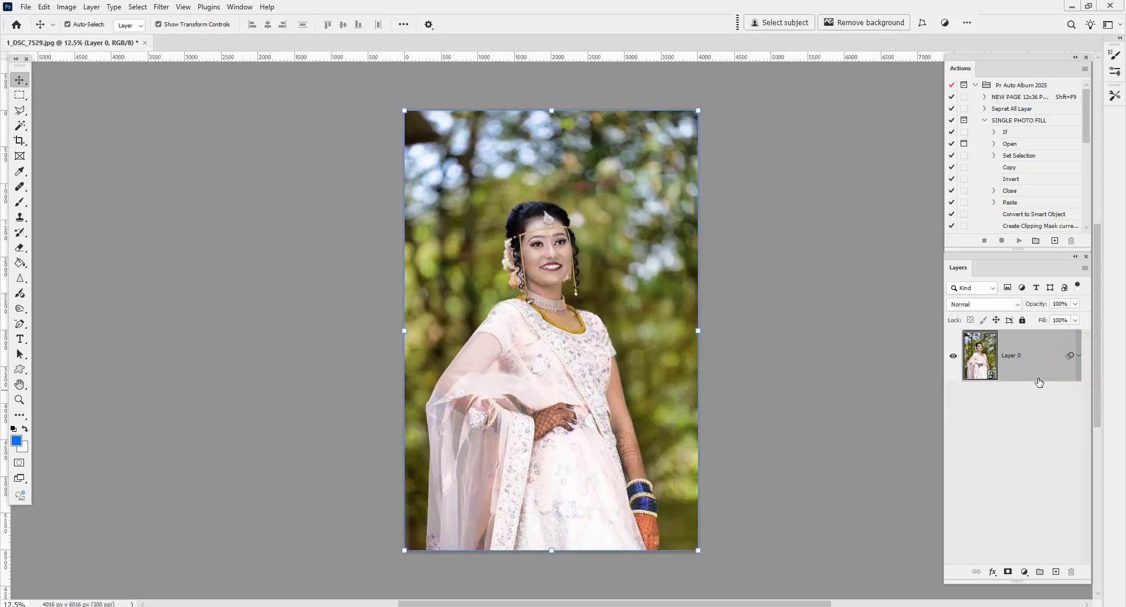
pyautogui.click(1075, 358)
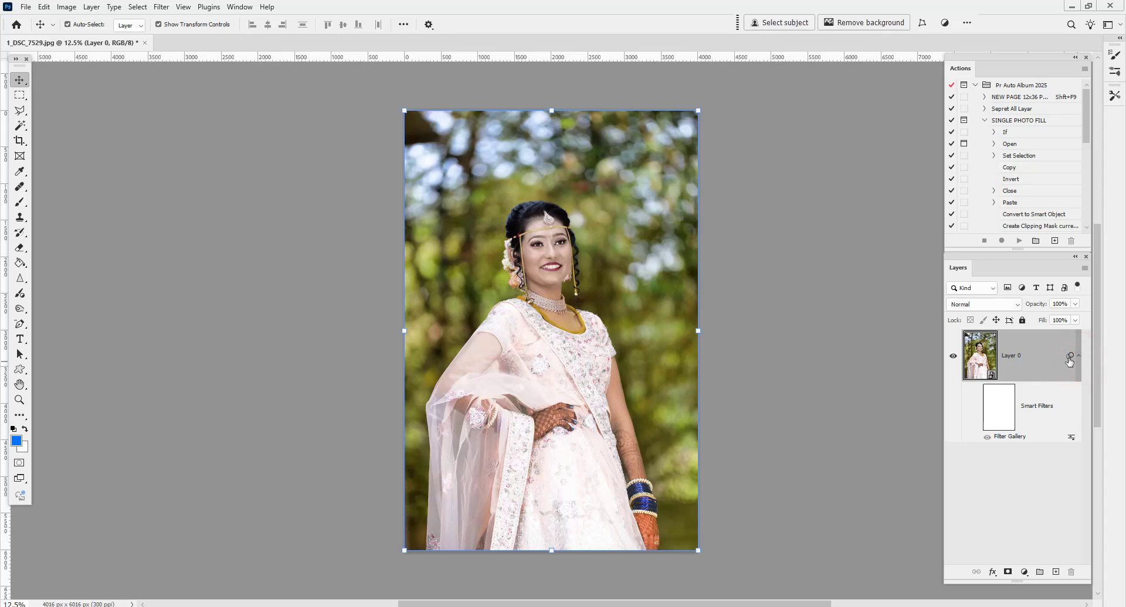
# - Open the Filter Gallery smart filter's blending options and examine the halftone effect around the woman's eye in the preview at 100%
pyautogui.doubleClick(1070, 438)
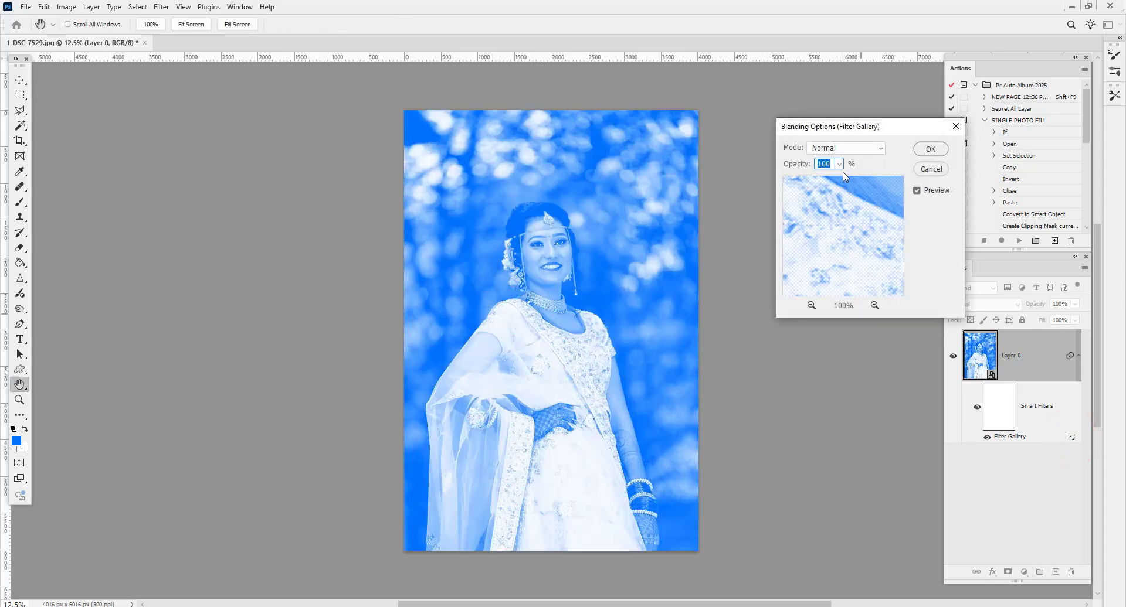
pyautogui.click(812, 305)
pyautogui.click(812, 305)
pyautogui.click(812, 305)
pyautogui.click(812, 305)
pyautogui.click(872, 307)
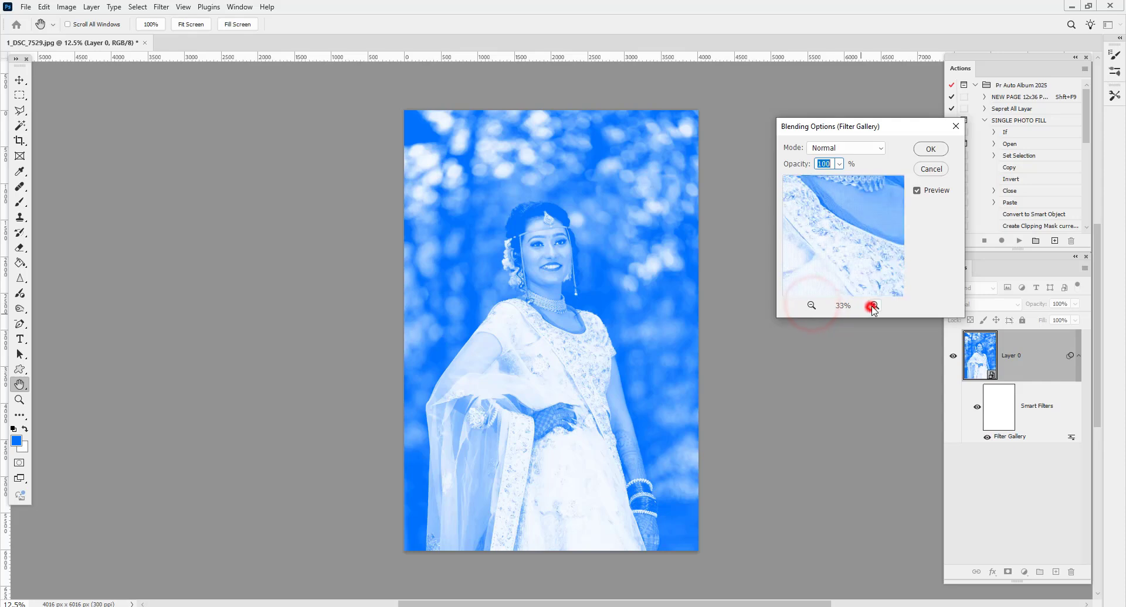
pyautogui.click(873, 307)
pyautogui.click(872, 306)
pyautogui.click(872, 306)
pyautogui.moveTo(834, 213); pyautogui.dragTo(823, 315)
pyautogui.moveTo(845, 229); pyautogui.dragTo(822, 317)
pyautogui.moveTo(854, 179); pyautogui.dragTo(838, 313)
pyautogui.moveTo(852, 213); pyautogui.dragTo(856, 300)
pyautogui.moveTo(861, 233); pyautogui.dragTo(844, 293)
pyautogui.moveTo(836, 225); pyautogui.dragTo(880, 296)
pyautogui.moveTo(821, 244); pyautogui.dragTo(862, 241)
# - Adjust the Filter Gallery smart filter's opacity and accept the blending options
pyautogui.click(842, 165)
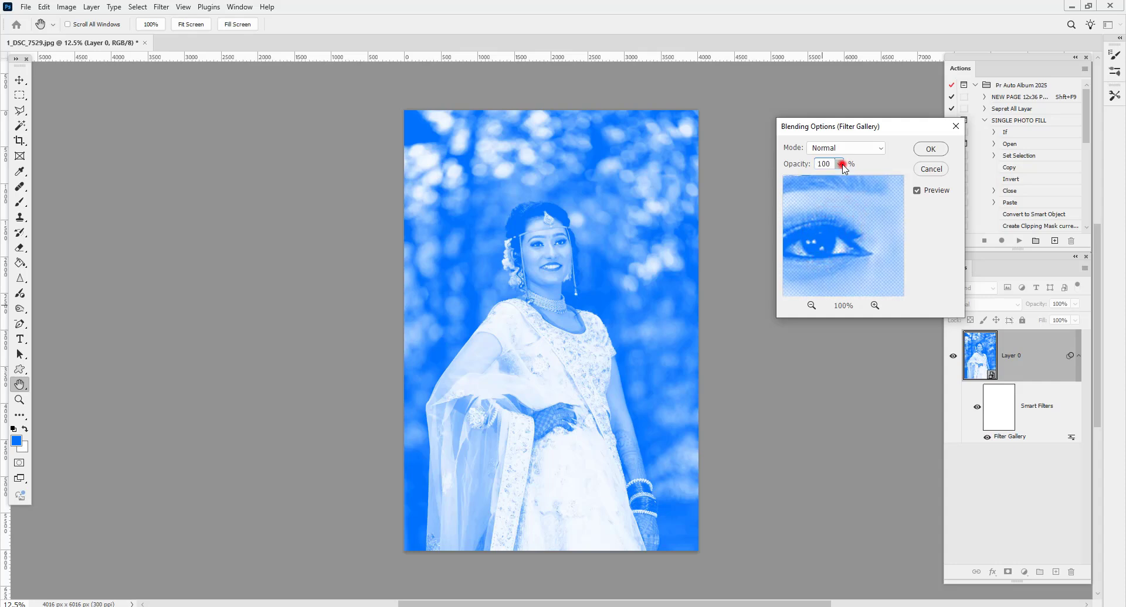
pyautogui.moveTo(835, 176)
pyautogui.mouseDown()
pyautogui.moveTo(787, 180)
pyautogui.moveTo(848, 179)
pyautogui.mouseUp()
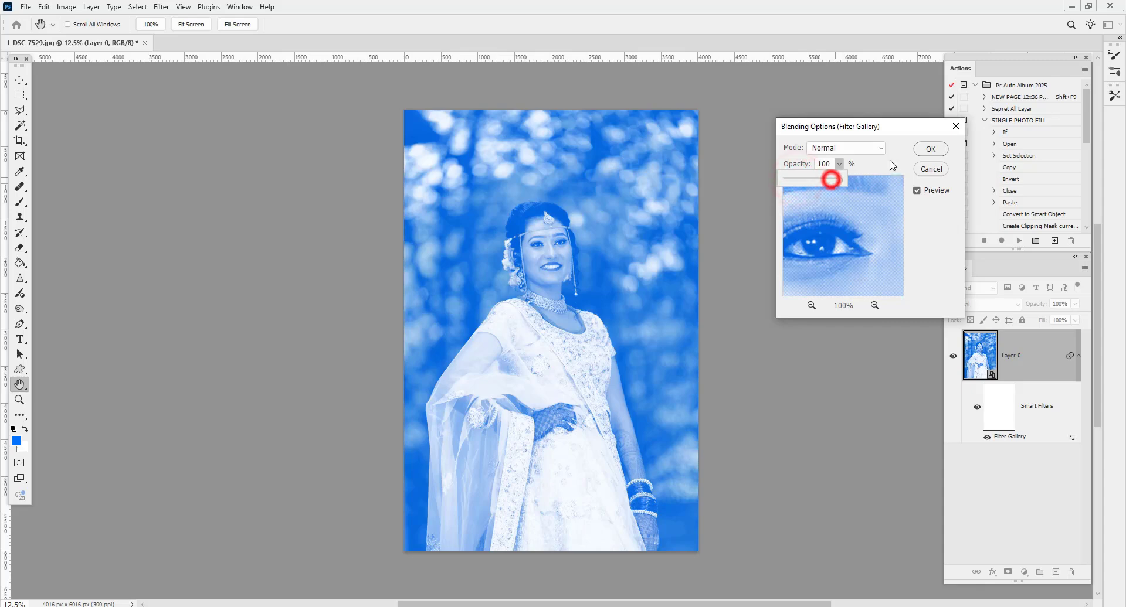
pyautogui.click(930, 149)
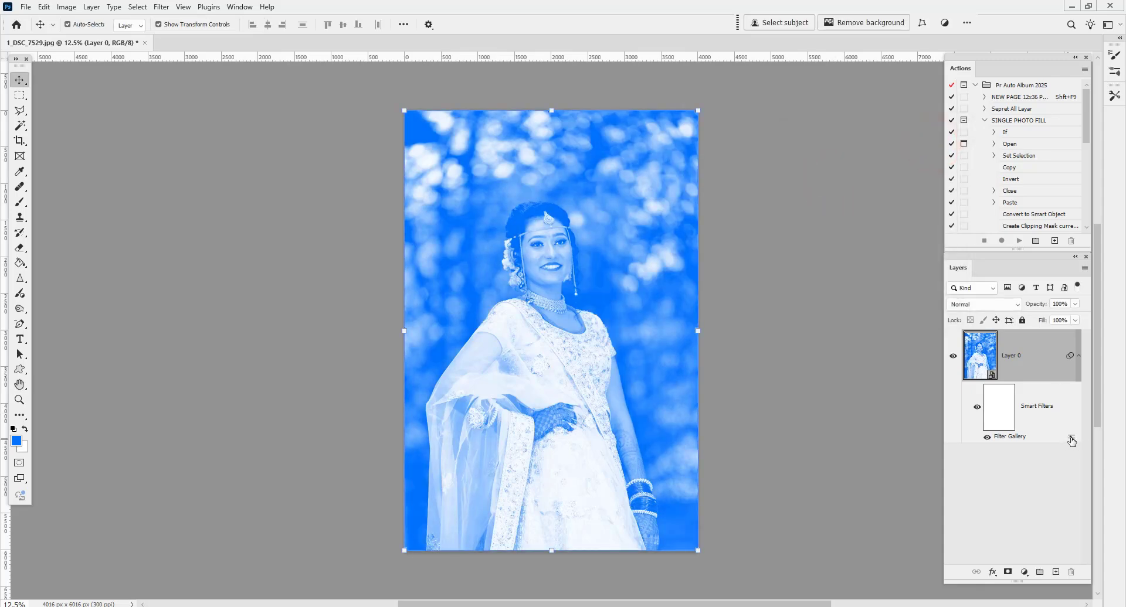
# - Reopen the Filter Gallery smart filter and try the Torn Edges, Water Paper, Reticulation, Stamp and Conté Crayon effects
pyautogui.click(1002, 439)
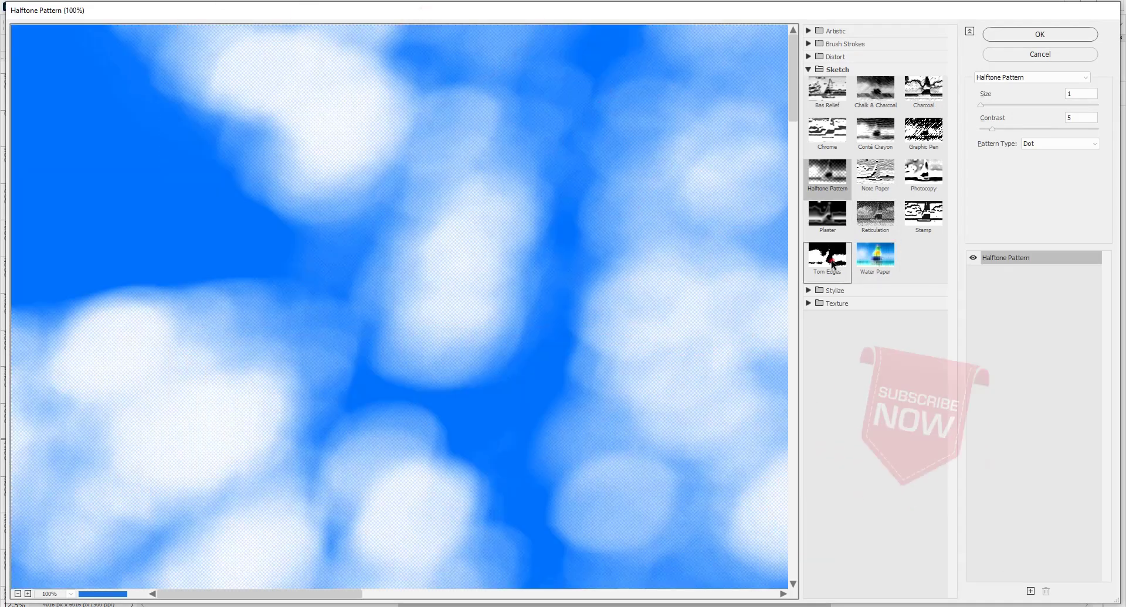
pyautogui.click(833, 265)
pyautogui.click(874, 256)
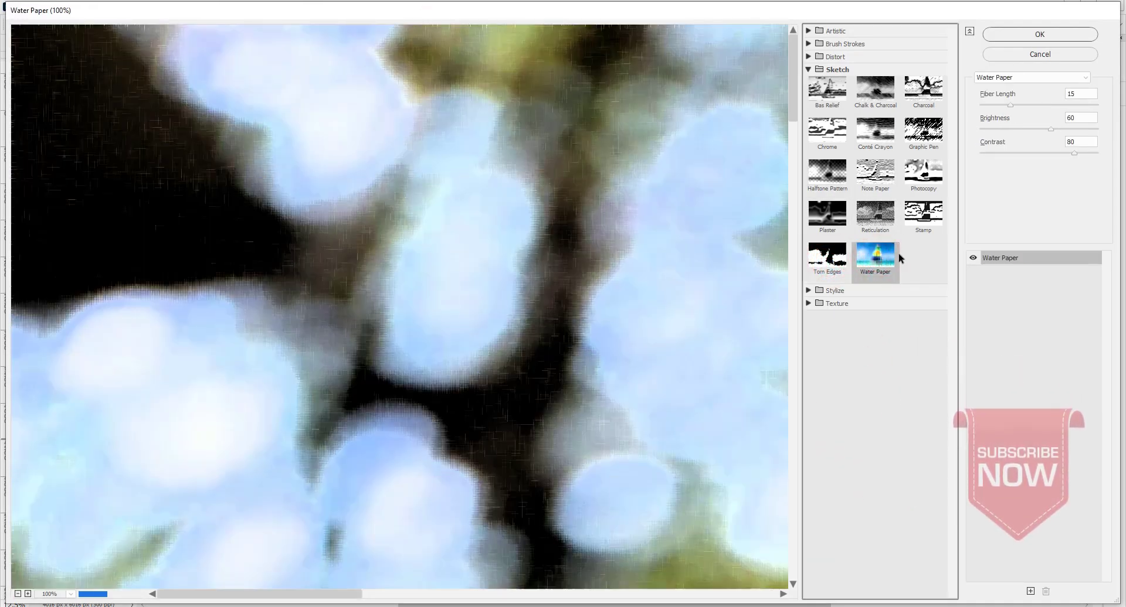
pyautogui.click(869, 220)
pyautogui.click(923, 217)
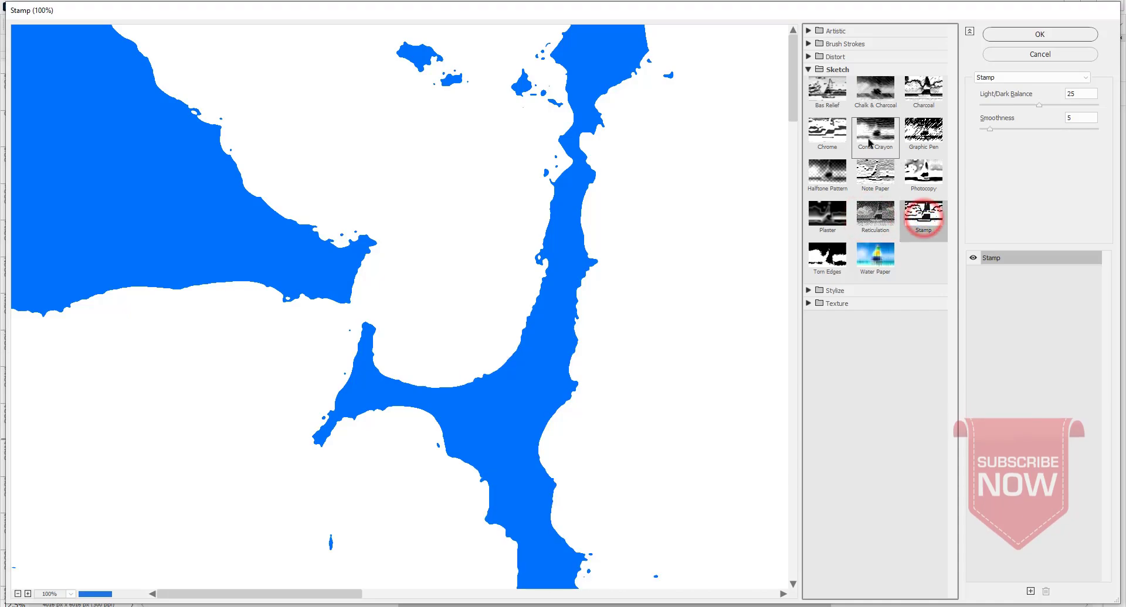
pyautogui.click(870, 142)
# - Choose Grain from the Texture category, check it on the woman's photo at 25% zoom, and apply it
pyautogui.click(835, 304)
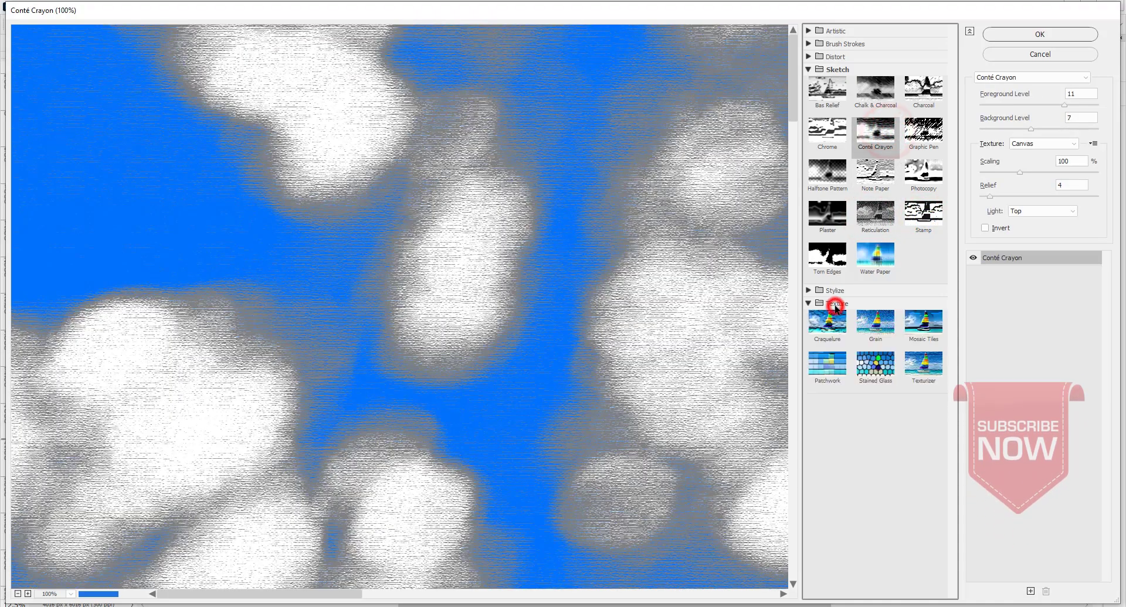
pyautogui.click(871, 333)
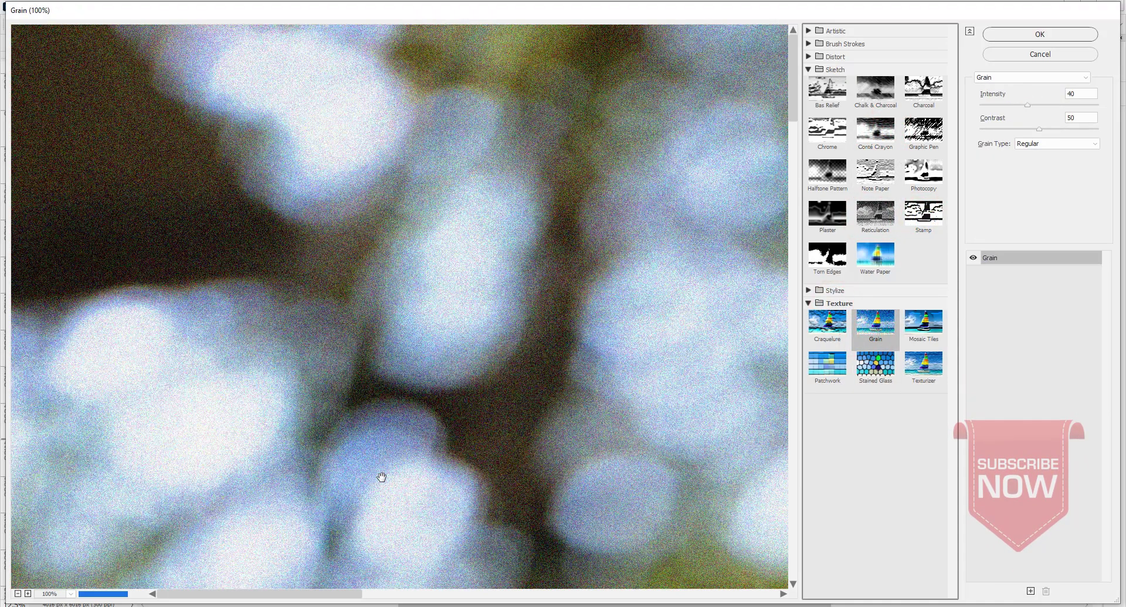
pyautogui.click(18, 594)
pyautogui.click(18, 594)
pyautogui.click(19, 593)
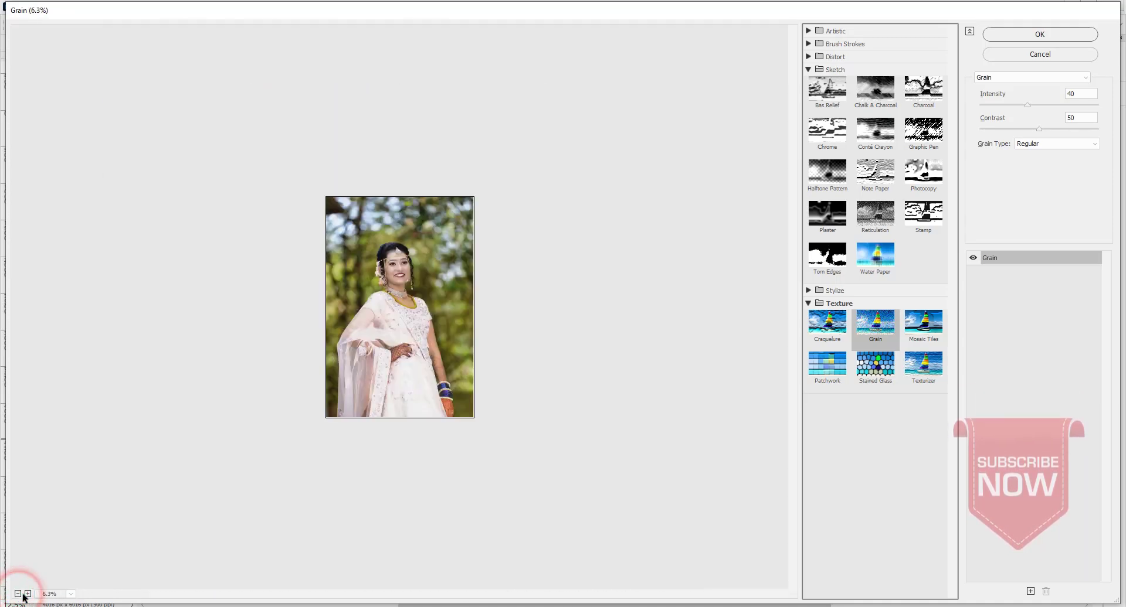
pyautogui.click(27, 594)
pyautogui.click(27, 594)
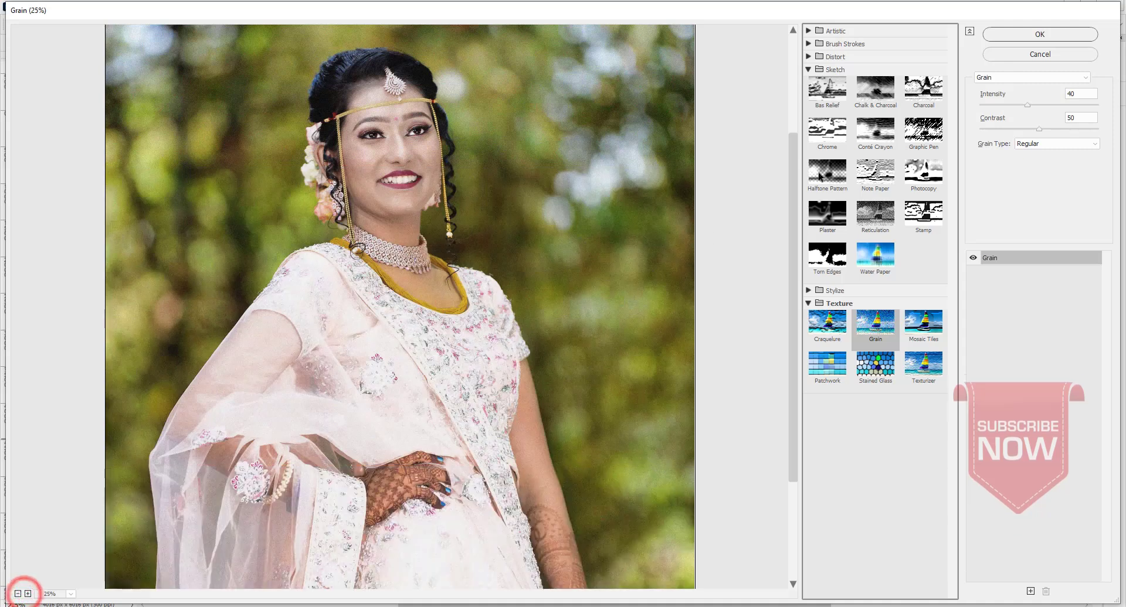
pyautogui.click(1027, 36)
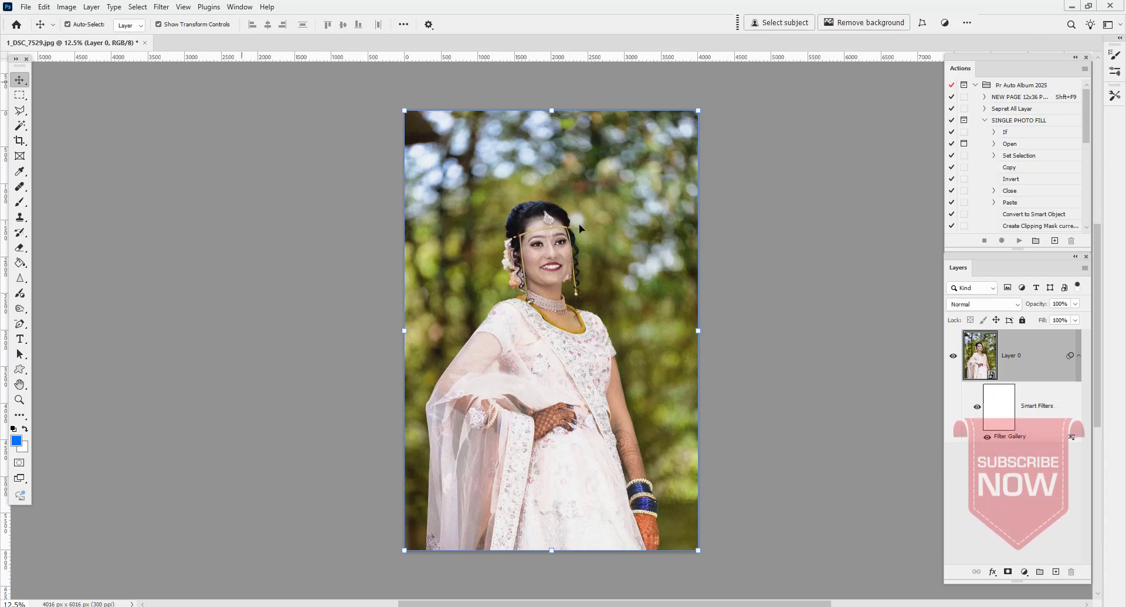
# - Close the 1_DSC_7529.jpg photo without saving and open 2-3.jpg from the recent files
pyautogui.click(161, 7)
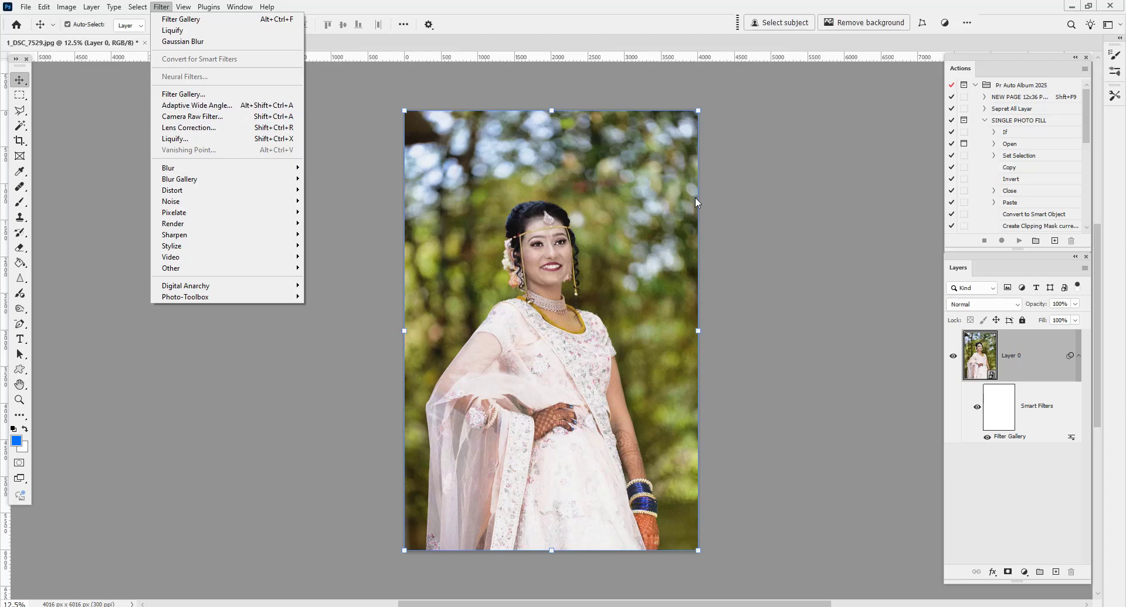
pyautogui.click(731, 205)
pyautogui.hotkey('ctrl', 'w')
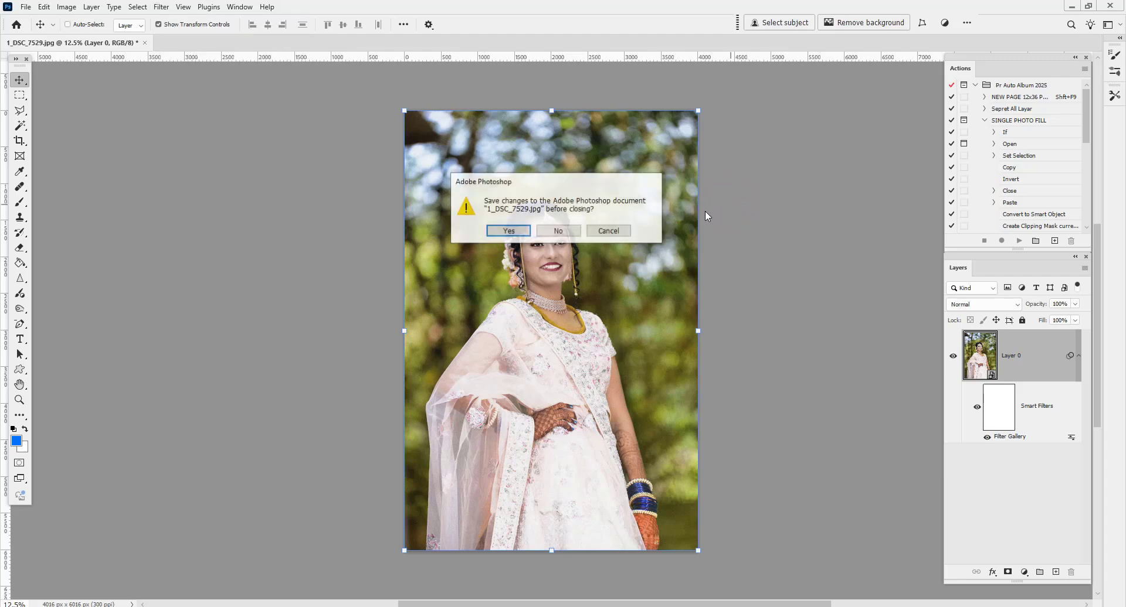
pyautogui.click(561, 230)
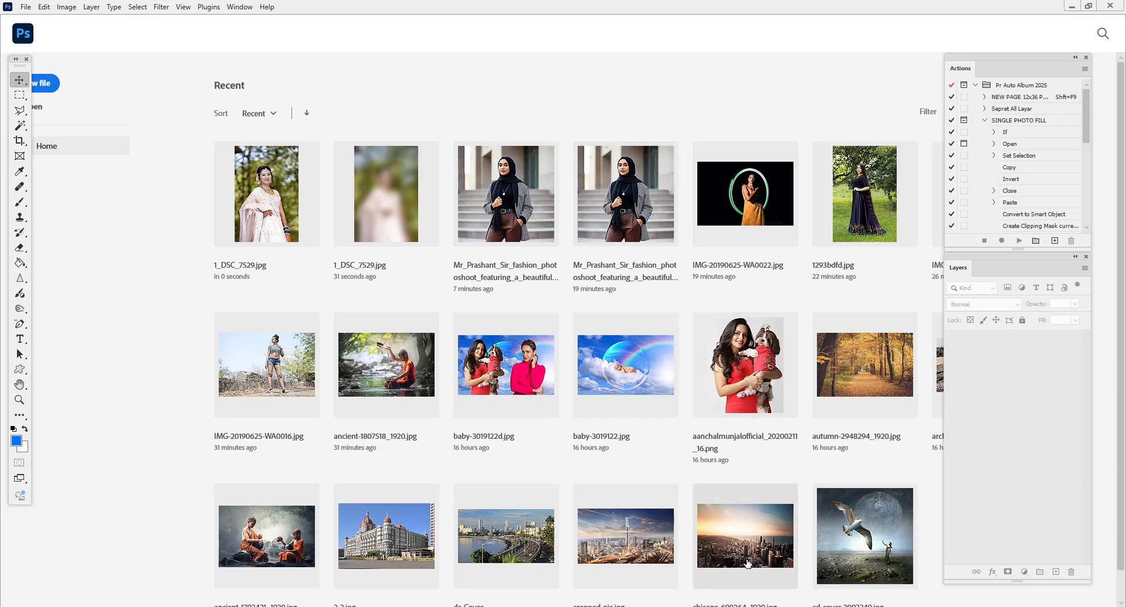
pyautogui.click(382, 541)
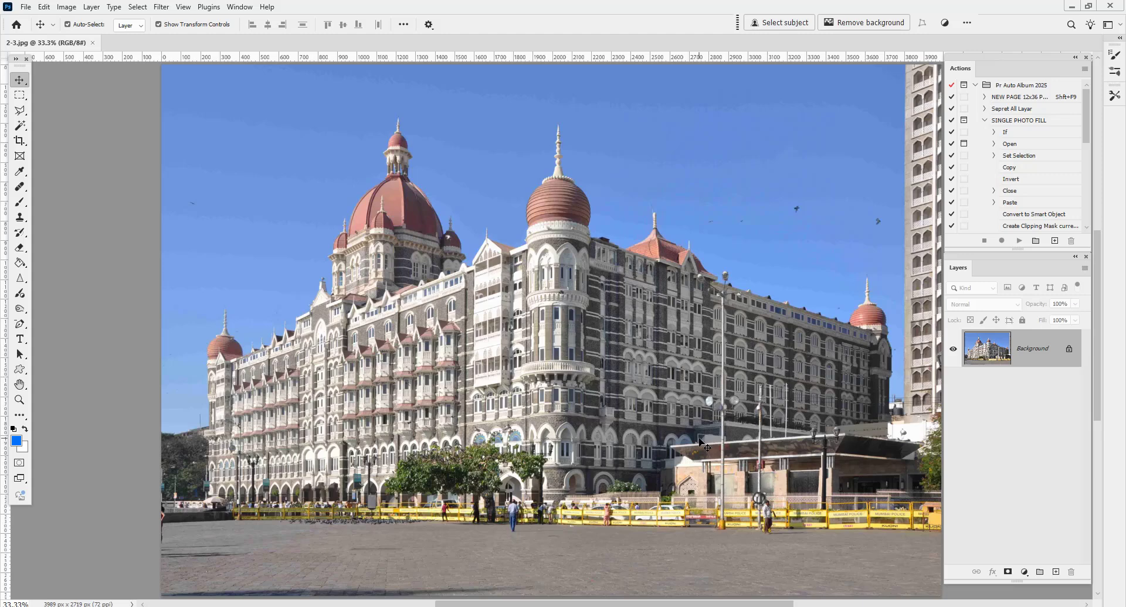
# - Open the Adaptive Wide Angle filter on the building photo and go through its Polygon Constraint, Zoom and Constraint tools
pyautogui.click(161, 7)
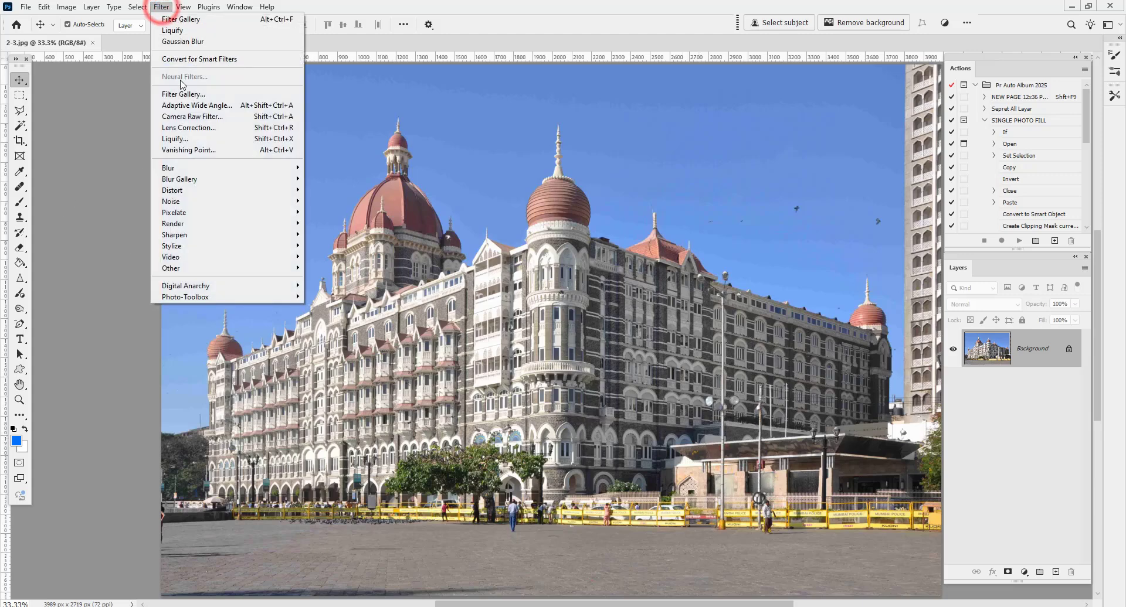
pyautogui.click(225, 109)
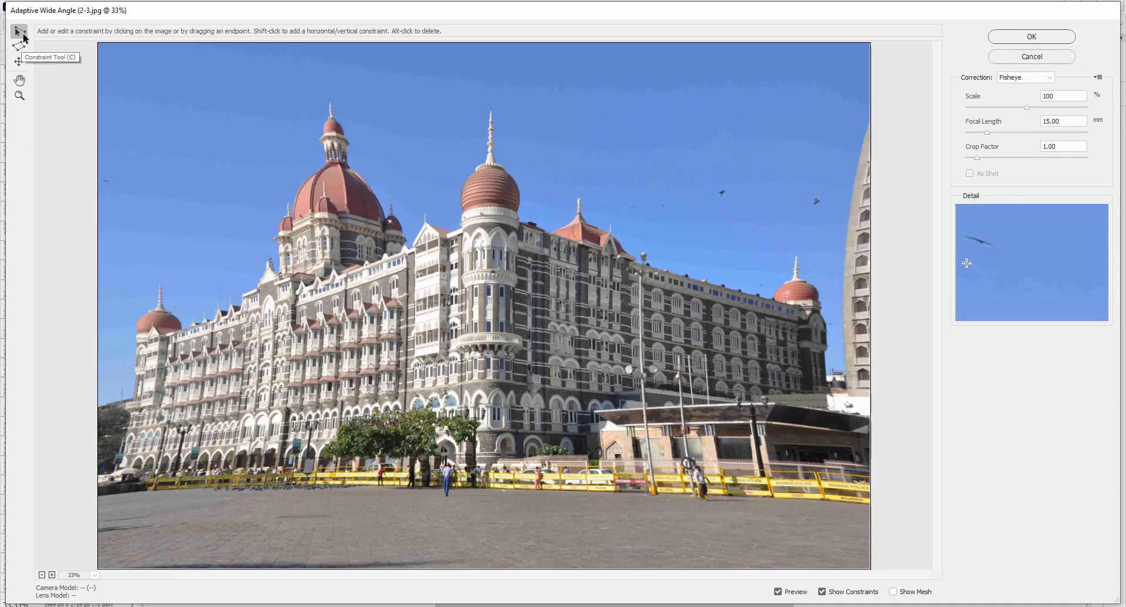
pyautogui.click(20, 45)
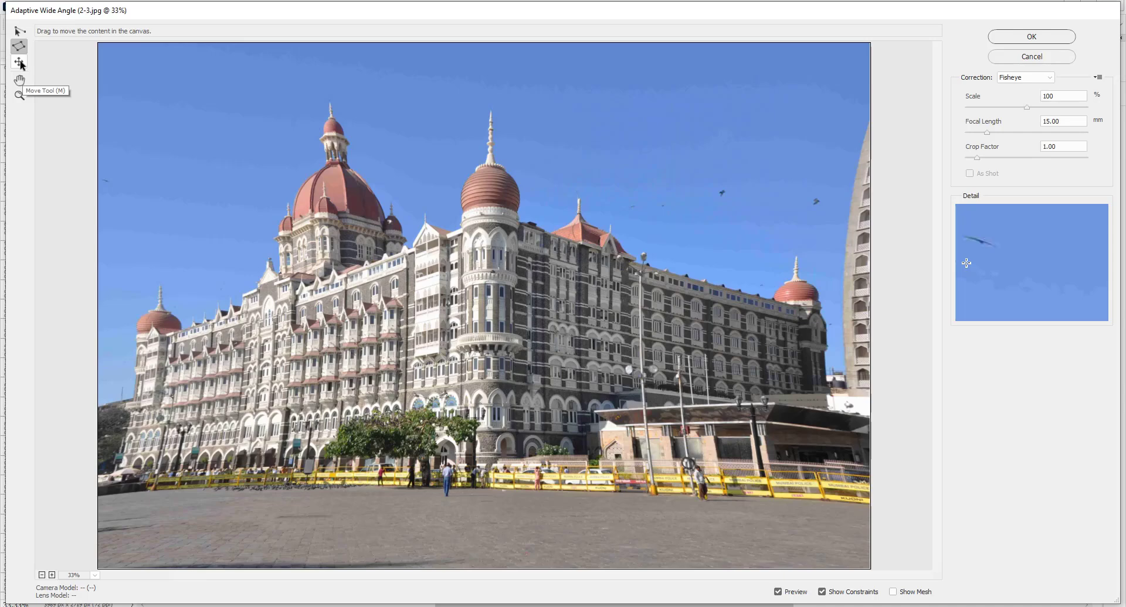
pyautogui.click(19, 96)
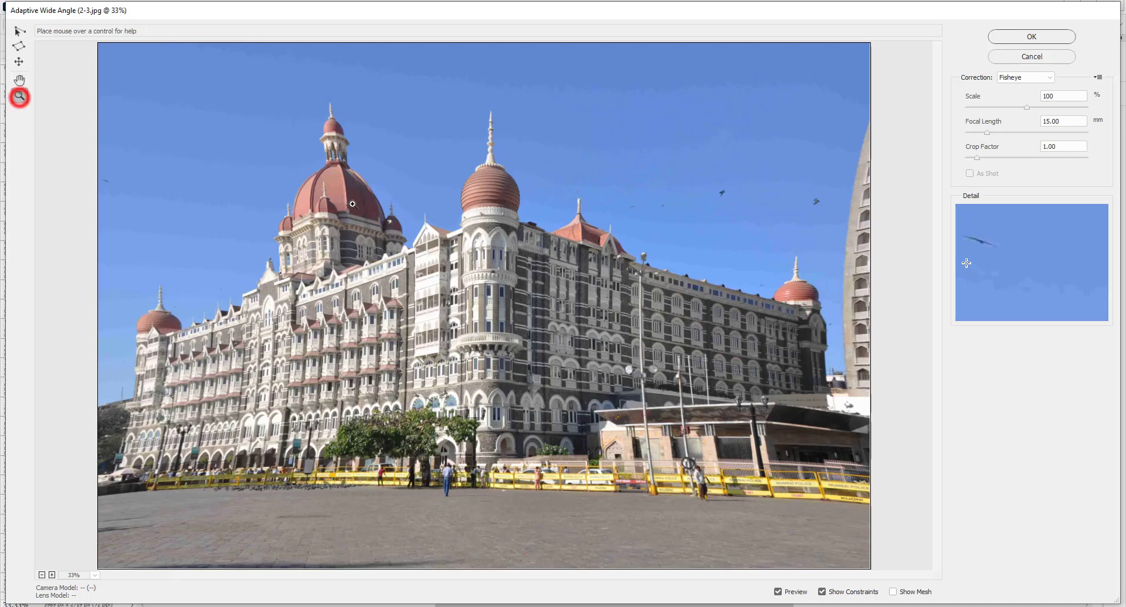
pyautogui.moveTo(413, 233); pyautogui.dragTo(490, 236)
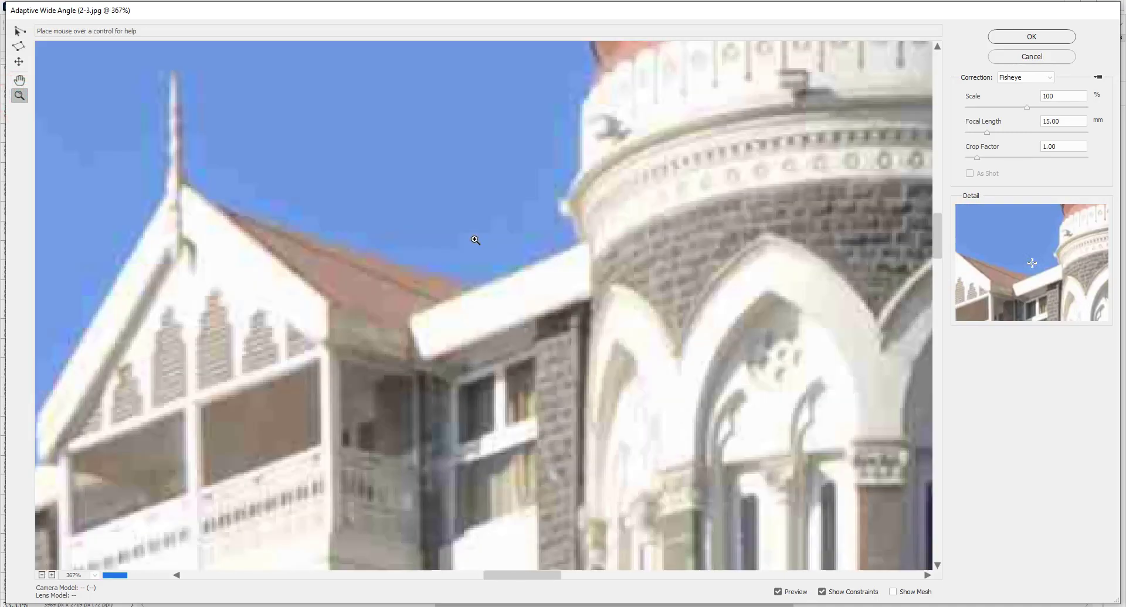
pyautogui.keyDown('alt'); pyautogui.click(475, 241); pyautogui.keyUp('alt')
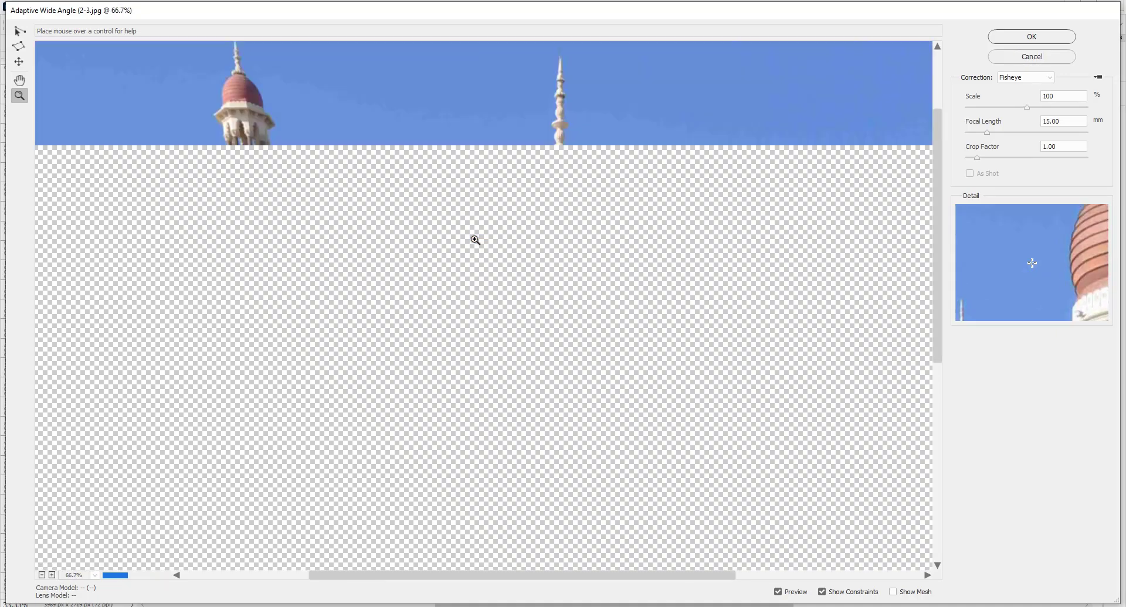
pyautogui.keyDown('alt'); pyautogui.click(475, 240); pyautogui.keyUp('alt')
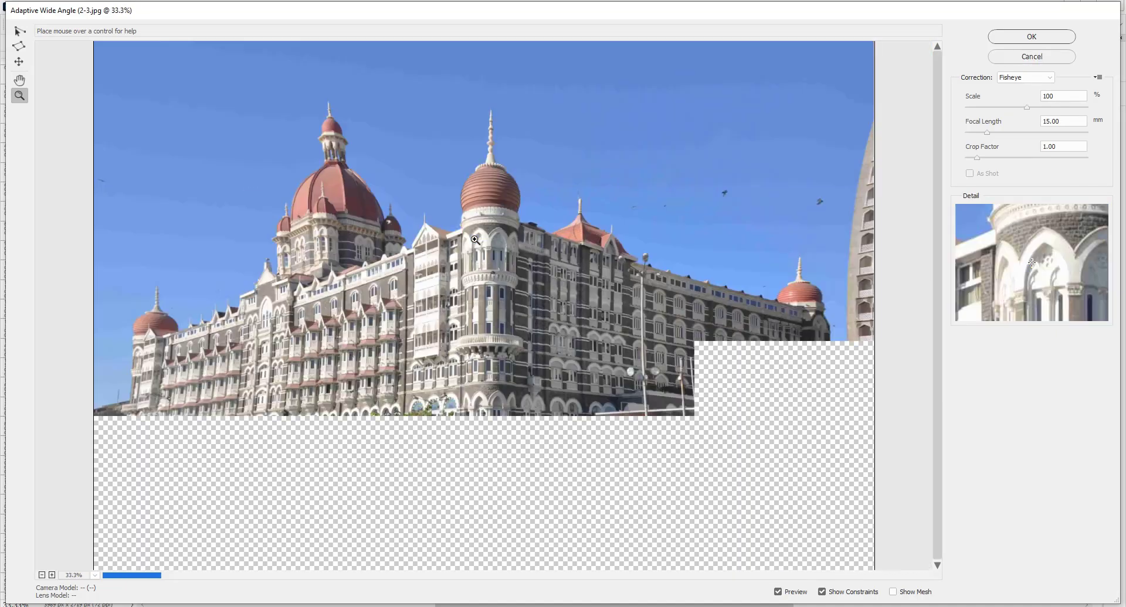
pyautogui.keyDown('alt'); pyautogui.click(475, 240); pyautogui.keyUp('alt')
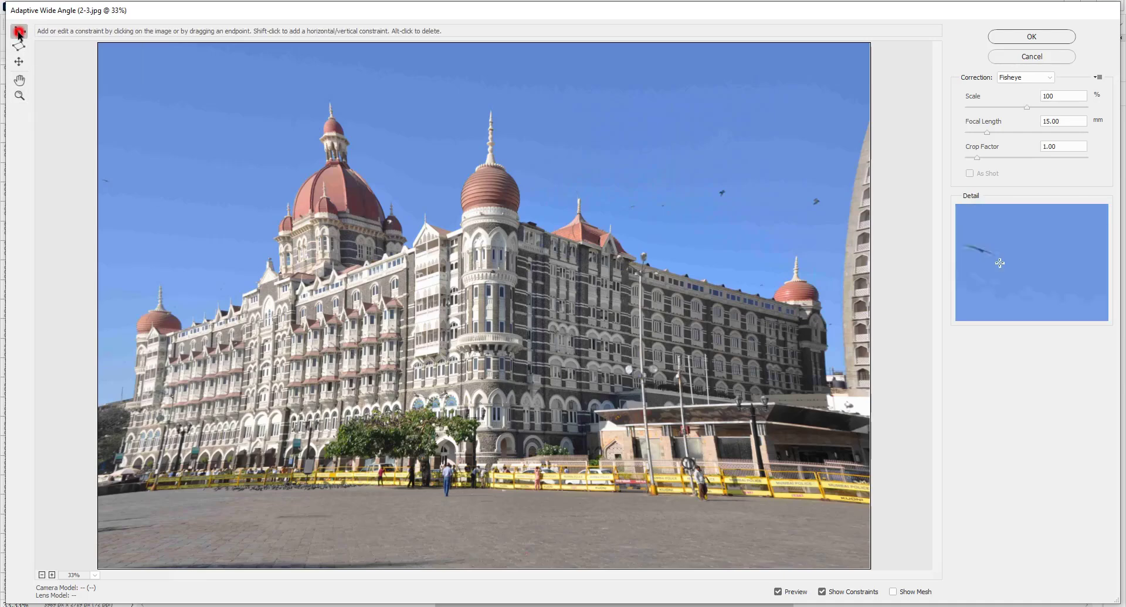
pyautogui.click(18, 30)
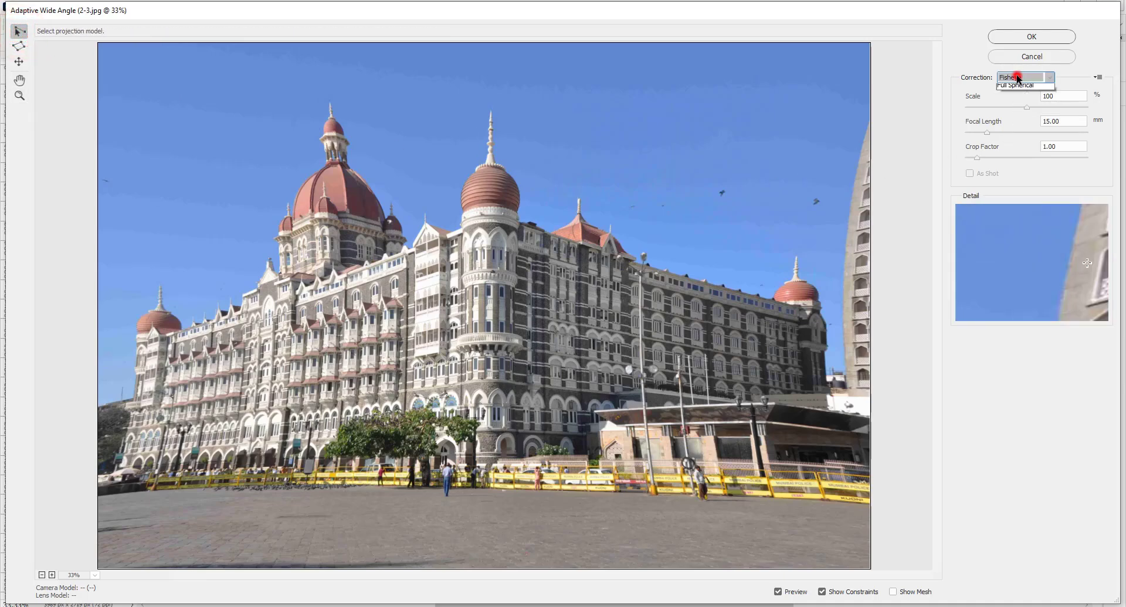
# - Review the available projection models for the building photo and set the correction to Perspective
pyautogui.click(1023, 76)
pyautogui.click(960, 69)
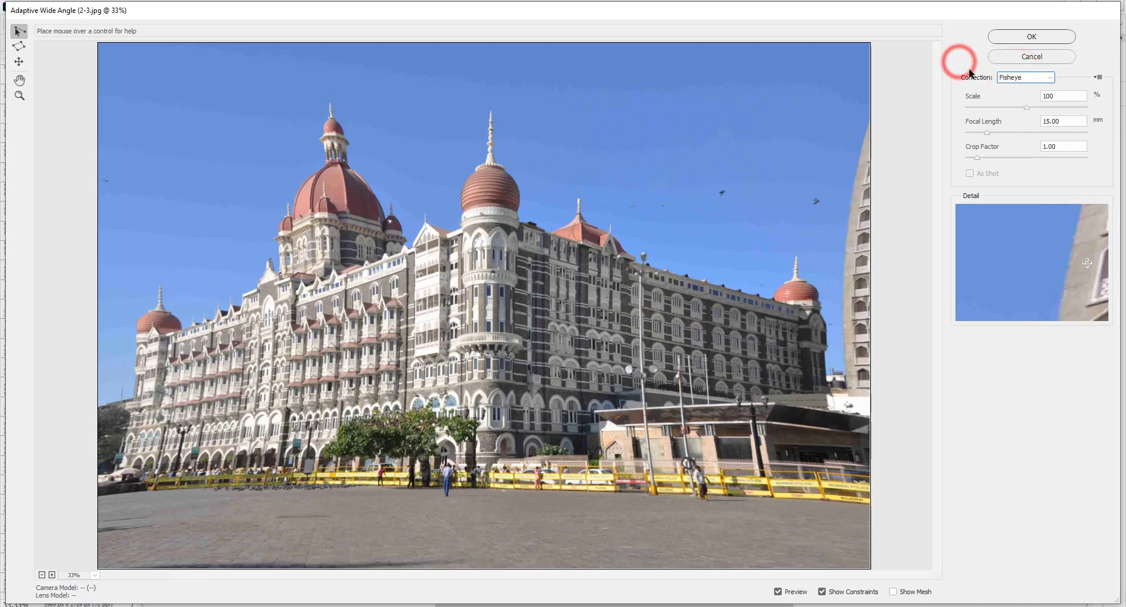
pyautogui.click(1028, 75)
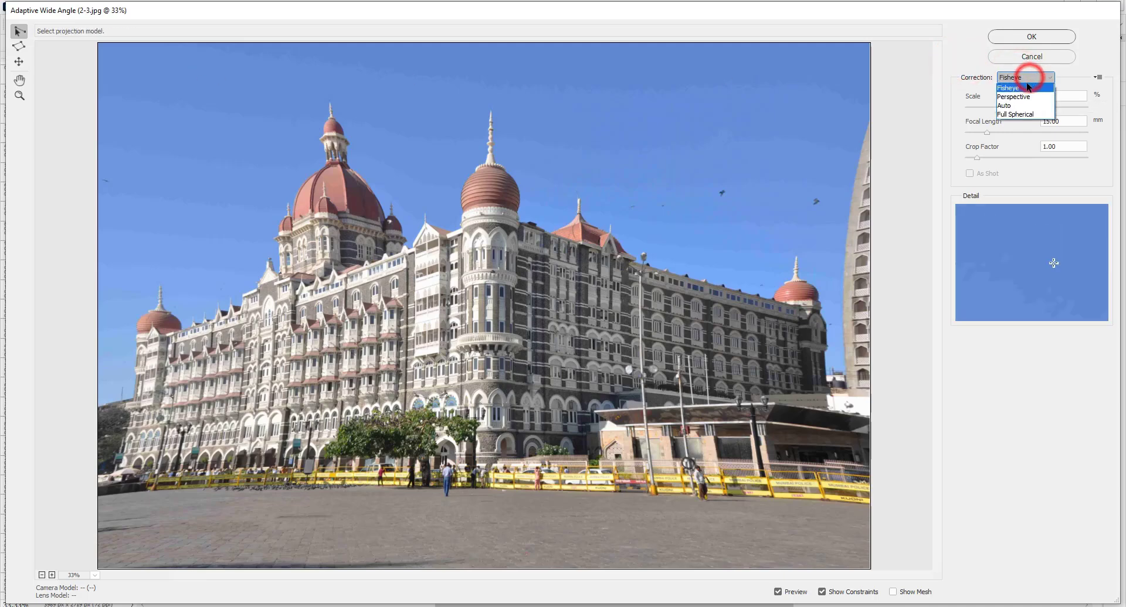
pyautogui.click(1025, 92)
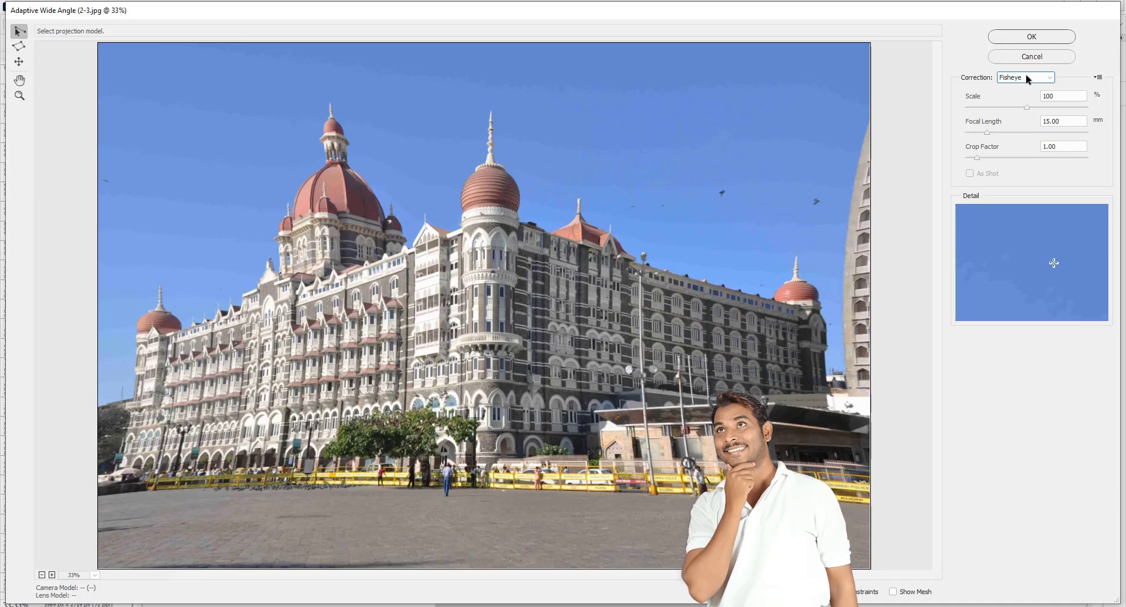
pyautogui.click(1026, 78)
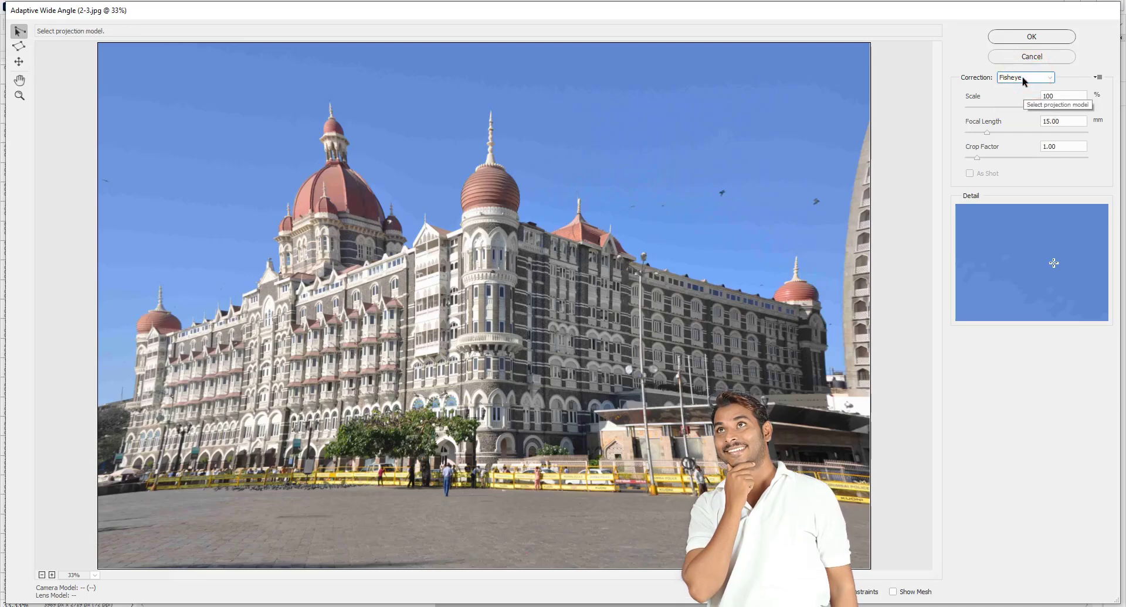
pyautogui.click(1020, 78)
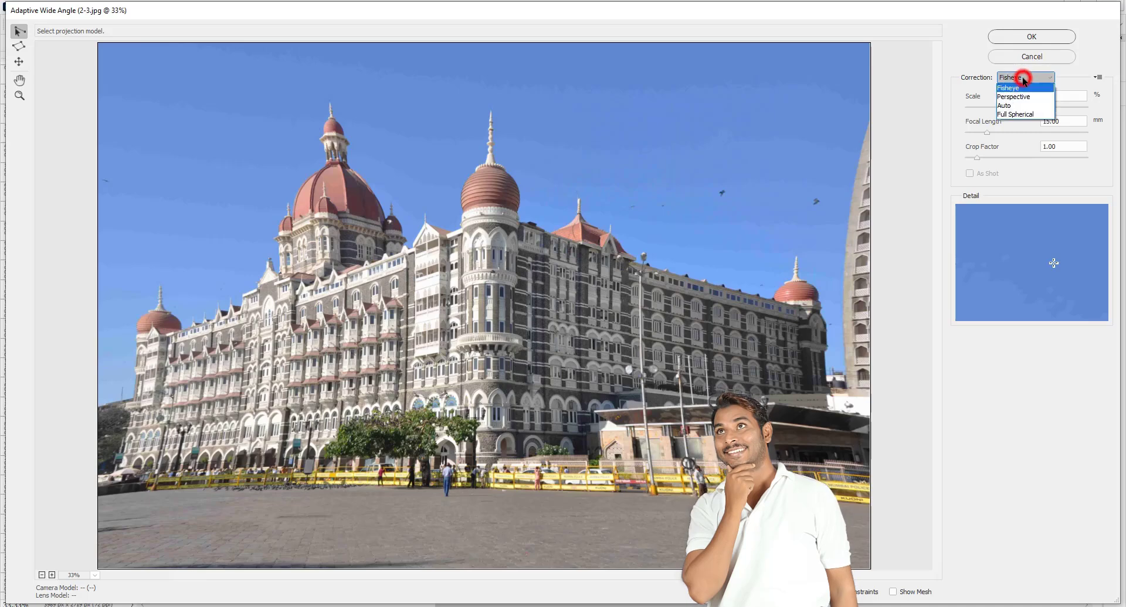
pyautogui.click(1021, 93)
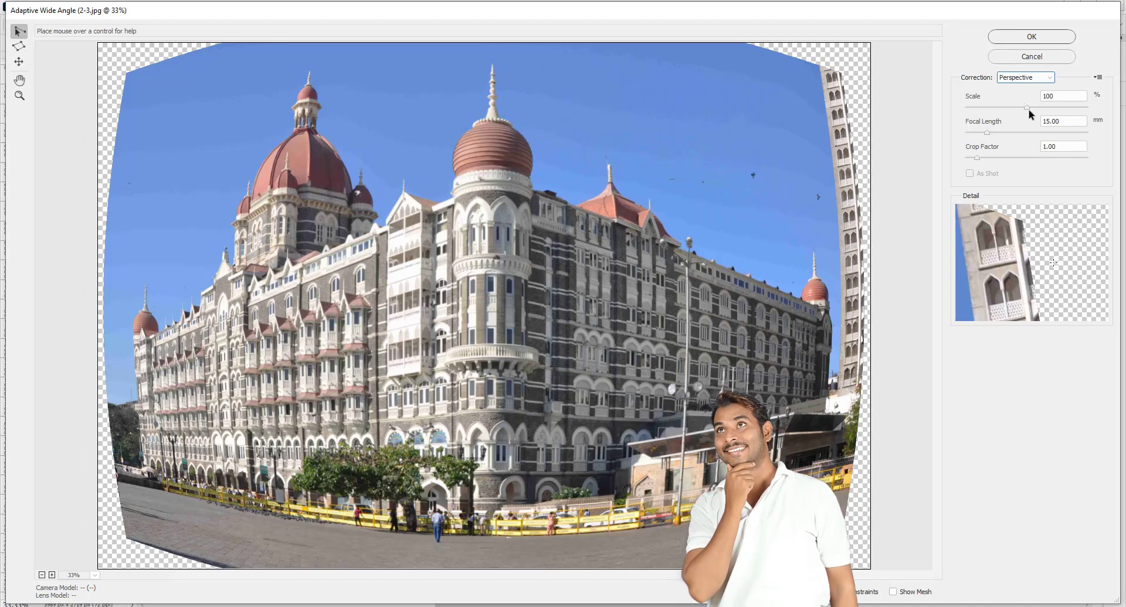
# - Set the perspective correction's Scale to 82%, Focal Length to 73.62 mm and Crop Factor to 10.00
pyautogui.moveTo(1028, 109)
pyautogui.mouseDown()
pyautogui.moveTo(1065, 113)
pyautogui.moveTo(1004, 107)
pyautogui.mouseUp()
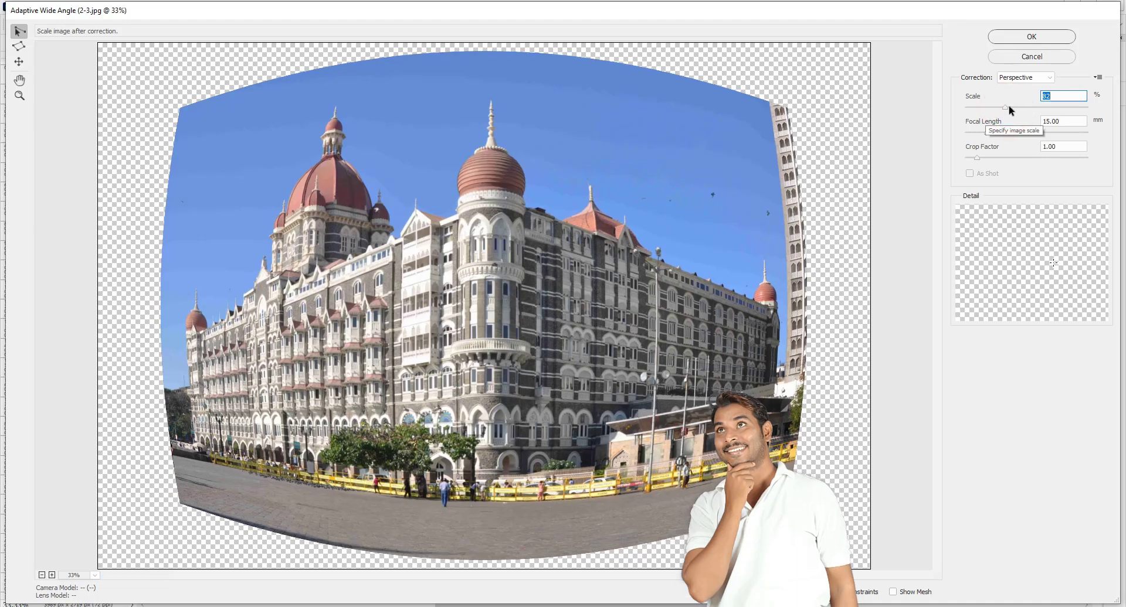
pyautogui.moveTo(991, 133); pyautogui.dragTo(1098, 134)
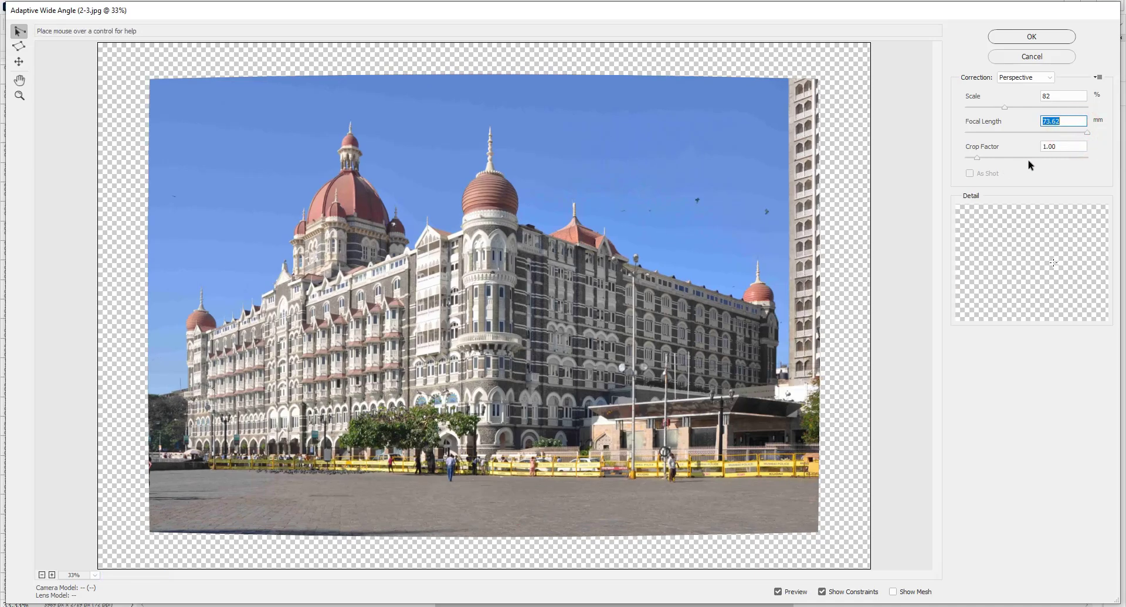
pyautogui.moveTo(976, 157); pyautogui.dragTo(1098, 168)
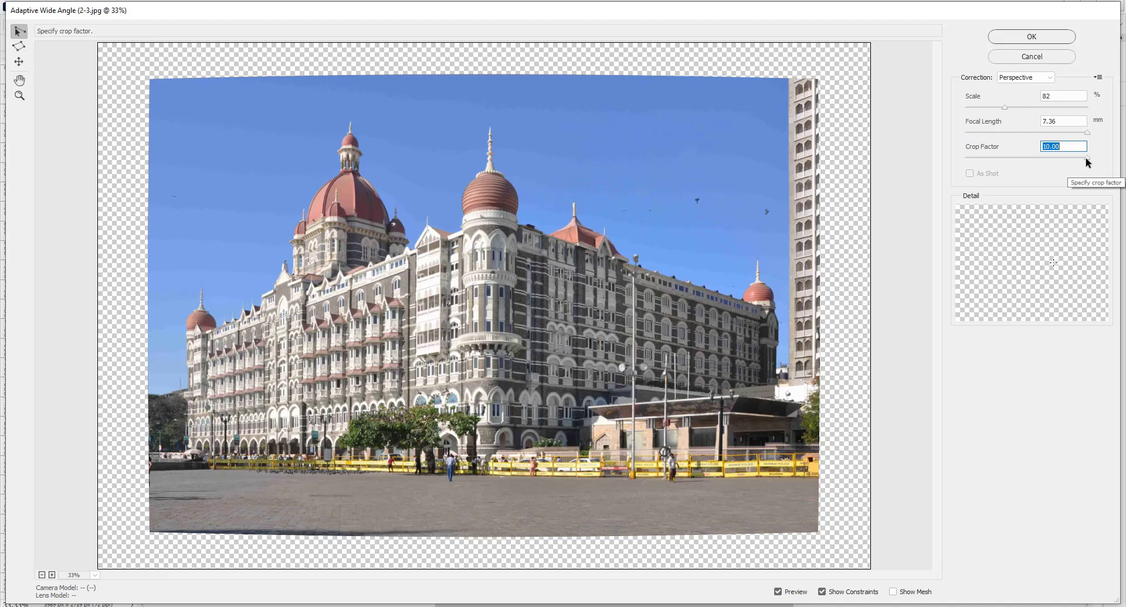
pyautogui.moveTo(1087, 163)
pyautogui.mouseDown()
pyautogui.moveTo(981, 158)
pyautogui.moveTo(1074, 163)
pyautogui.mouseUp()
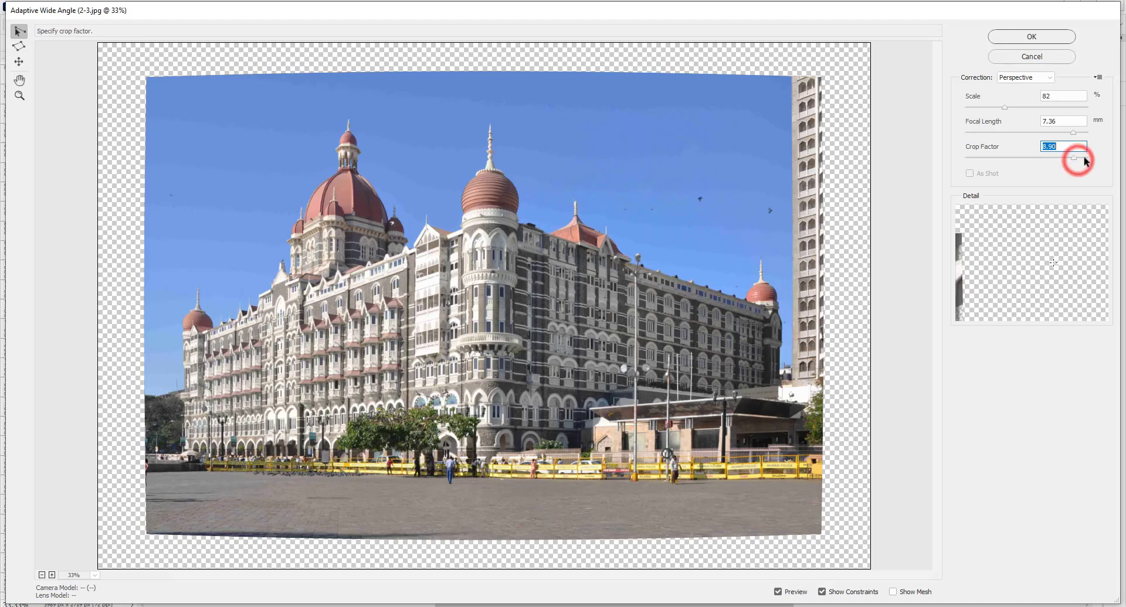
pyautogui.moveTo(1076, 158); pyautogui.dragTo(1090, 159)
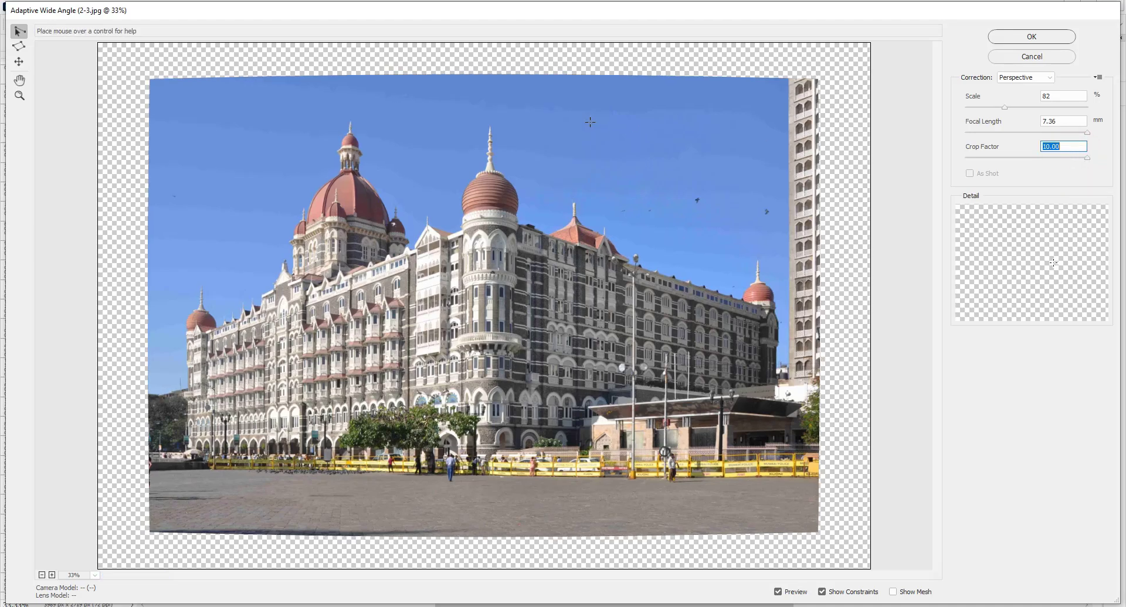
# - Try a diagonal constraint line from the upper-left sky to the lower-right pavement and undo it
pyautogui.click(173, 109)
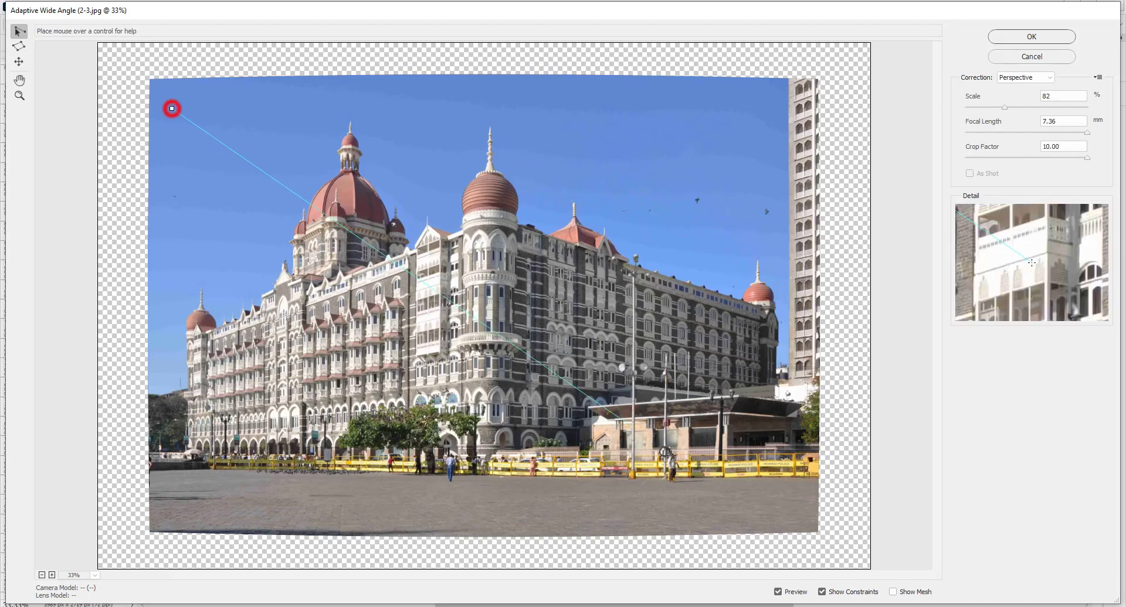
pyautogui.click(722, 478)
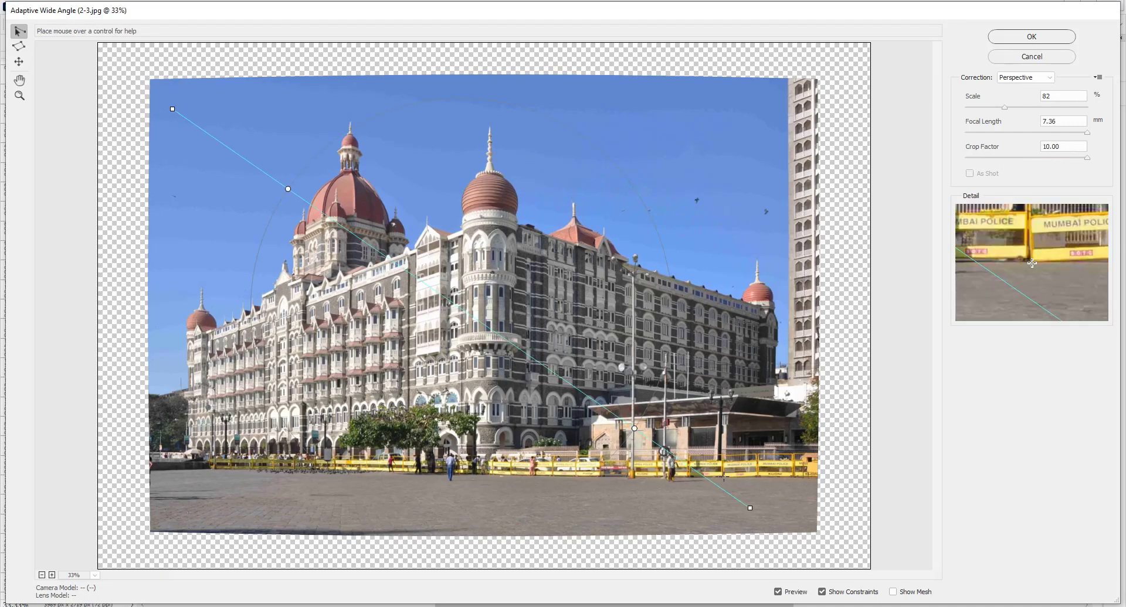
pyautogui.hotkey('ctrl', 'z')
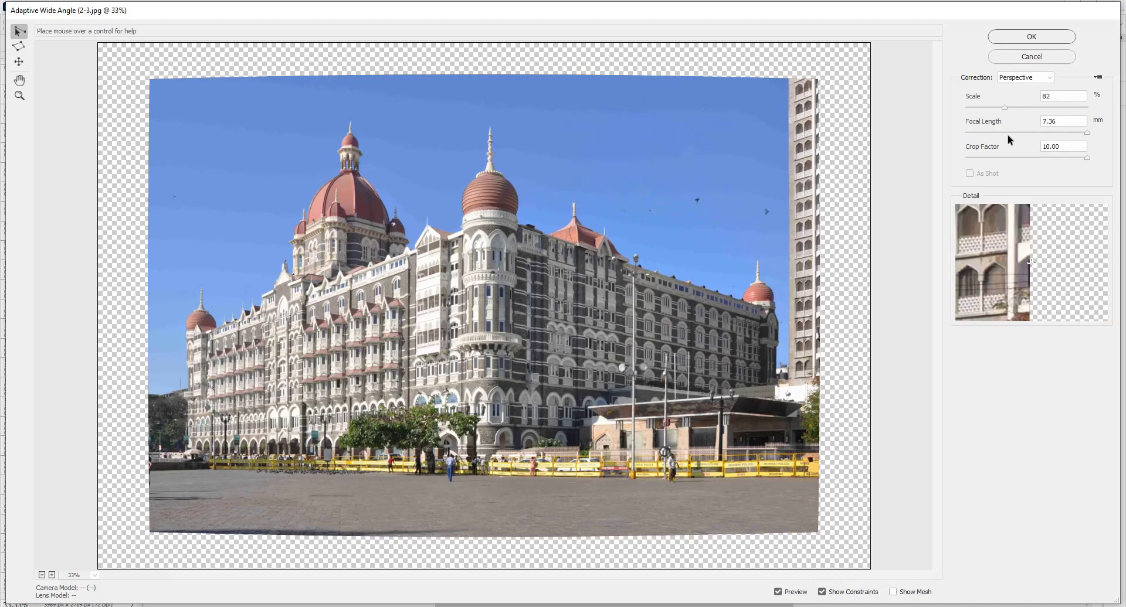
# - Try the minimum Scale of 50% and the maximum of 150% on the corrected photo
pyautogui.click(1088, 134)
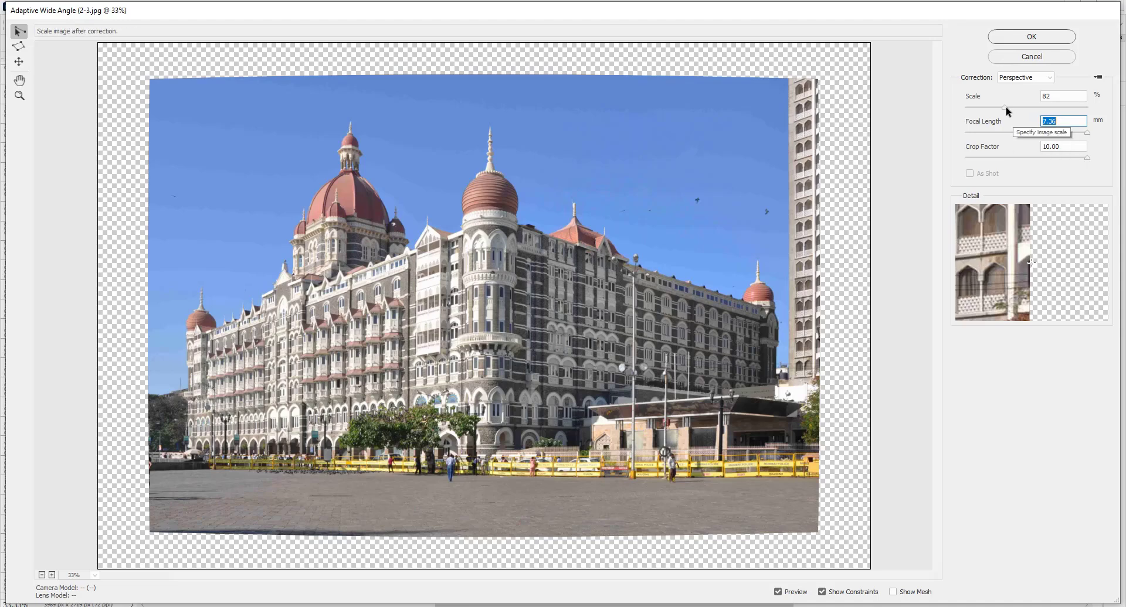
pyautogui.moveTo(1004, 107); pyautogui.dragTo(934, 111)
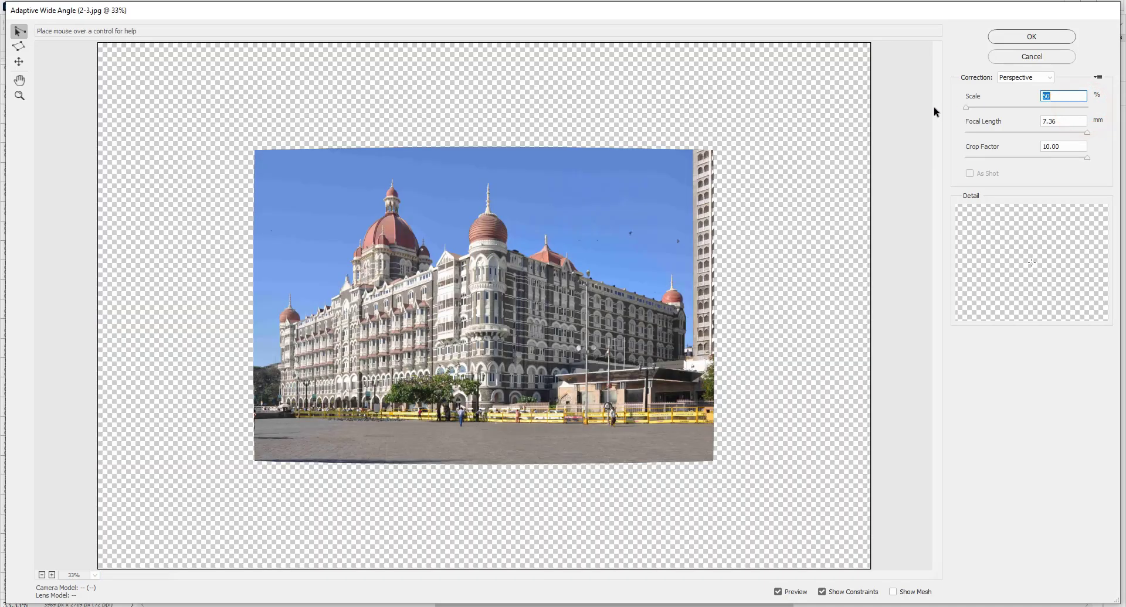
pyautogui.click(965, 108)
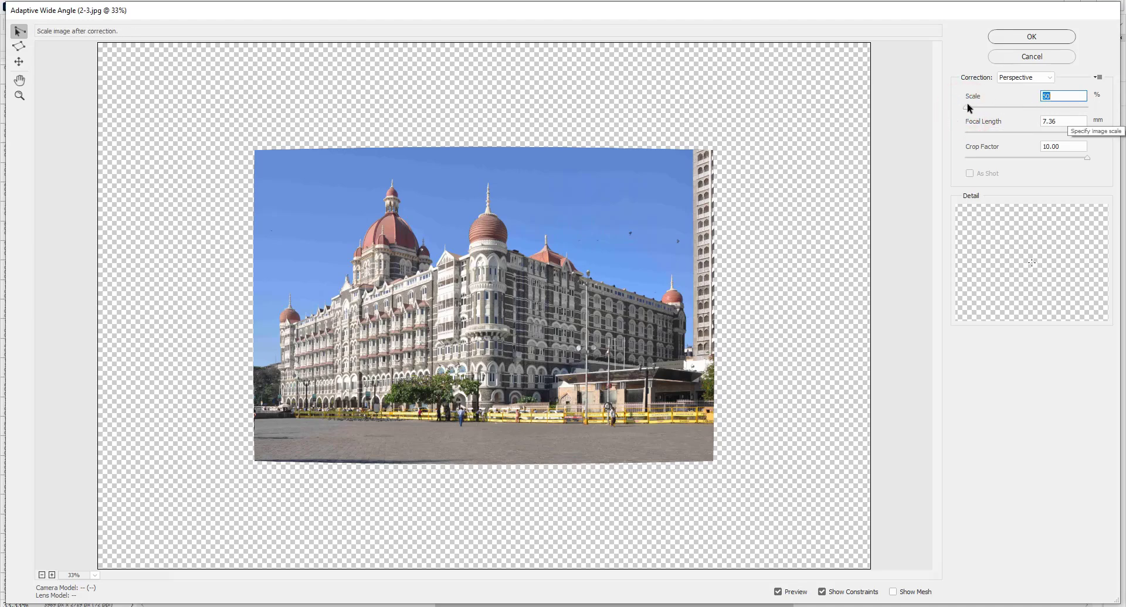
pyautogui.moveTo(968, 108); pyautogui.dragTo(1110, 112)
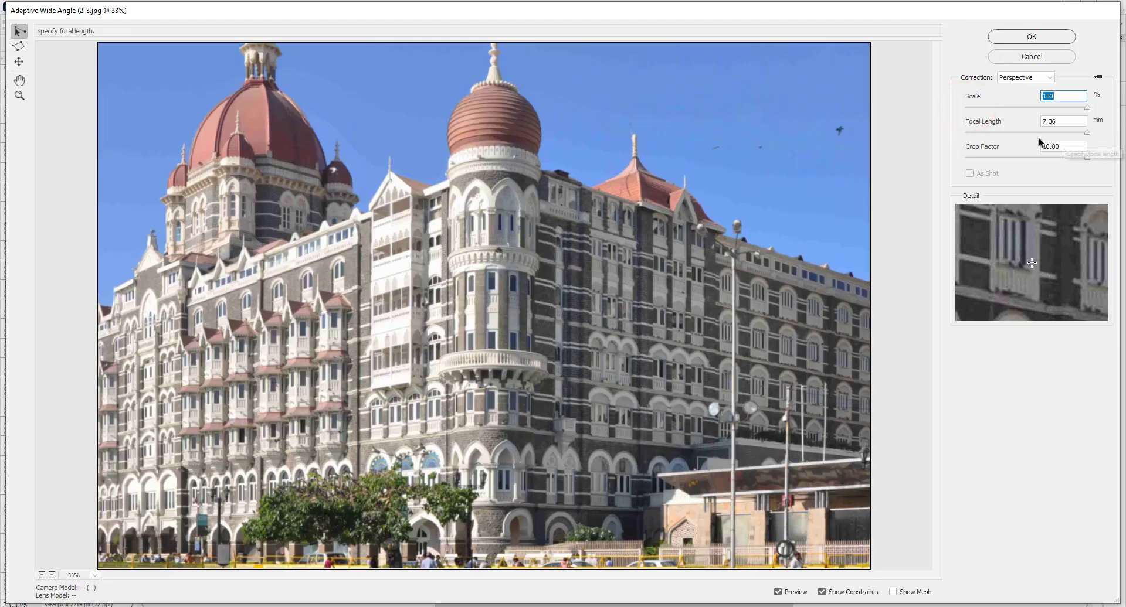
# - Try the minimum Crop Factor and the minimum Focal Length at 12.5% zoom, returning each to its maximum
pyautogui.click(41, 575)
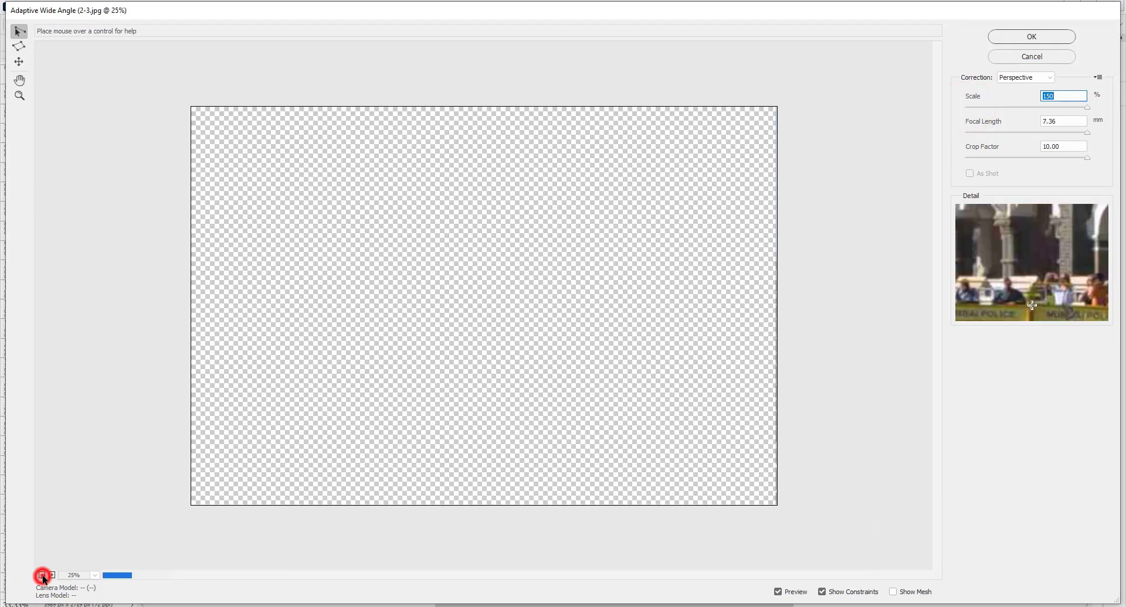
pyautogui.click(42, 575)
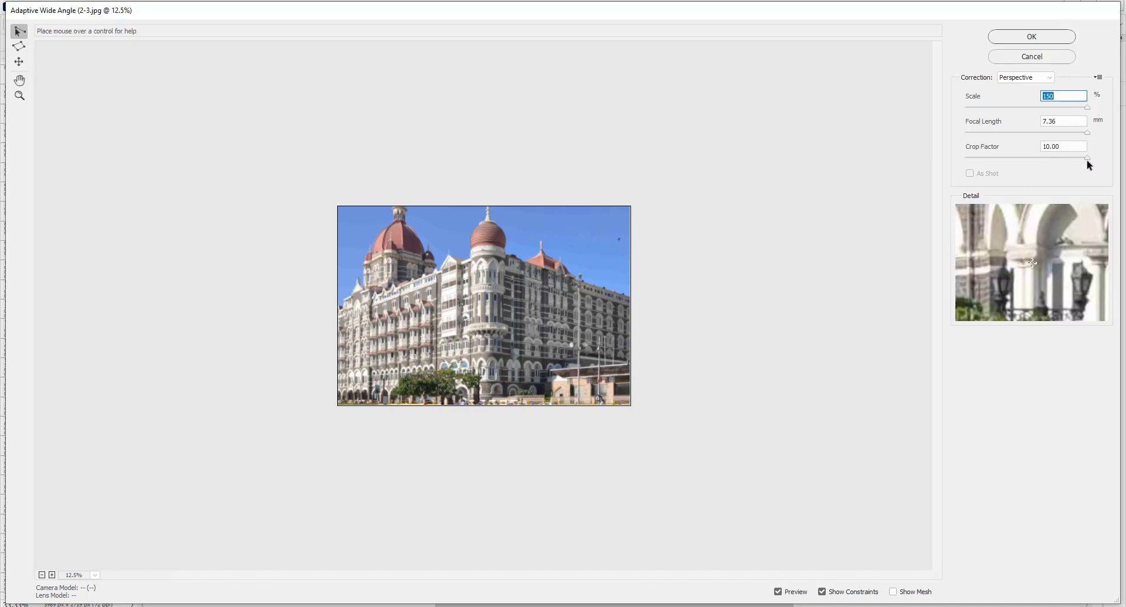
pyautogui.moveTo(1086, 160); pyautogui.dragTo(912, 173)
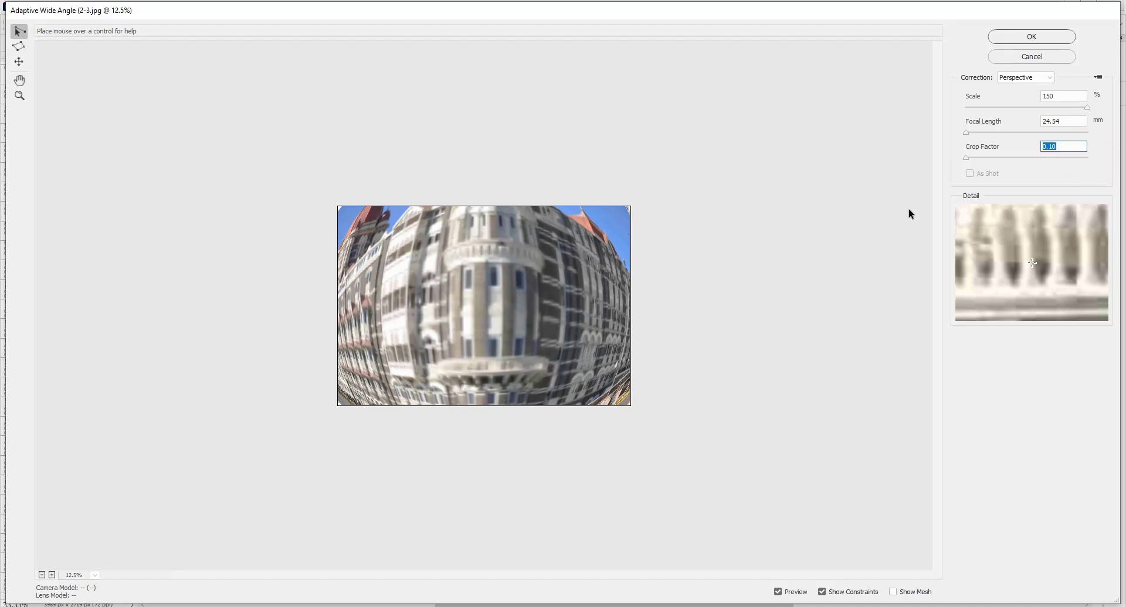
pyautogui.moveTo(967, 158); pyautogui.dragTo(1088, 171)
pyautogui.moveTo(1086, 133); pyautogui.dragTo(852, 183)
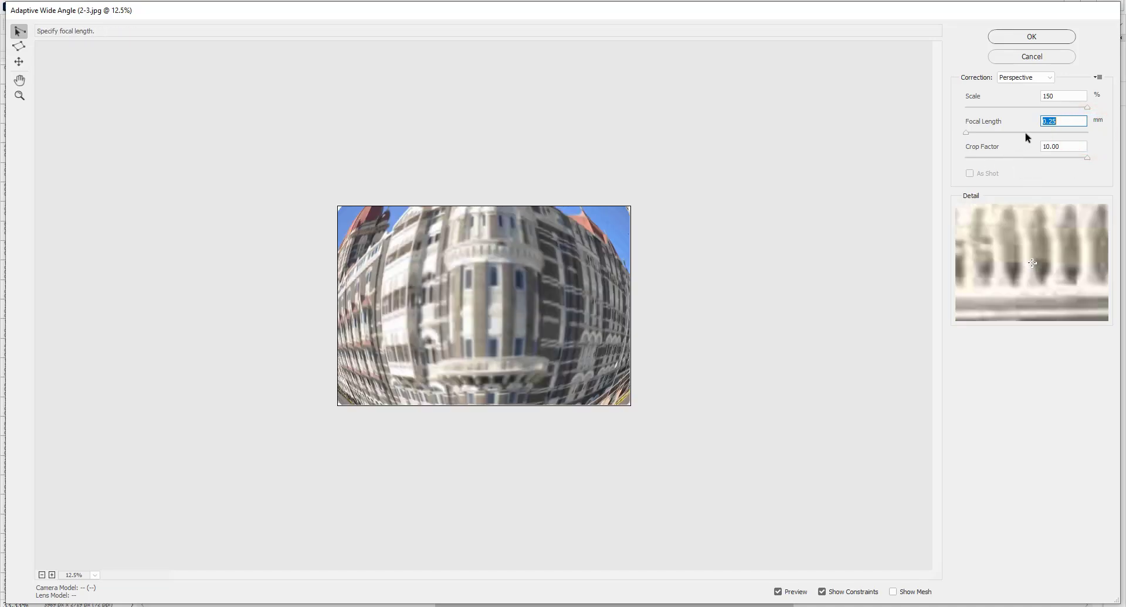
pyautogui.moveTo(1028, 134); pyautogui.dragTo(1086, 133)
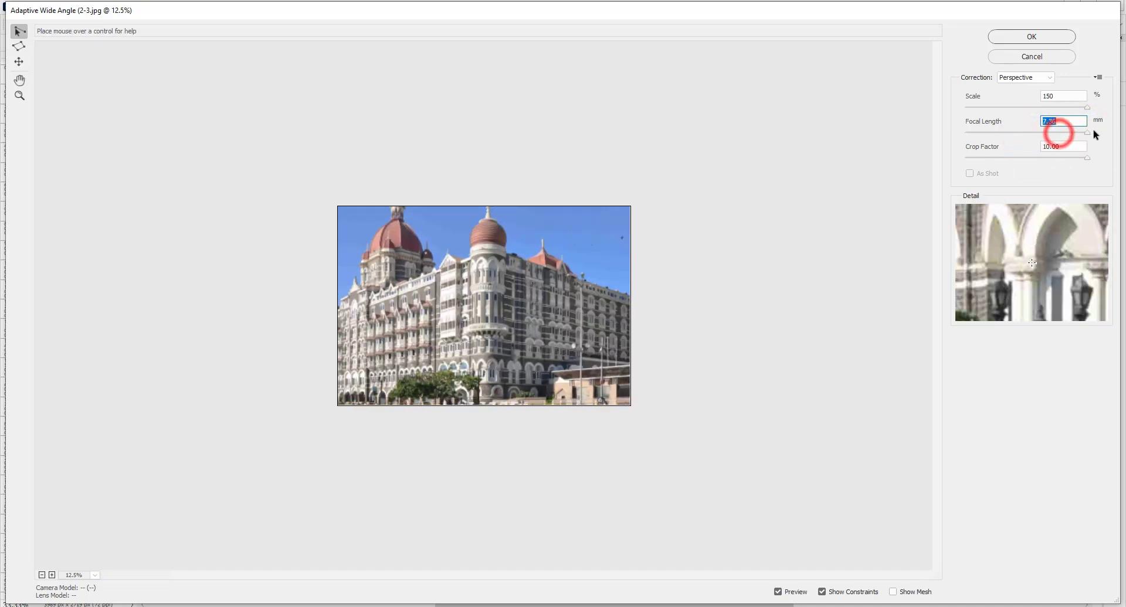
# - Try a Scale of 0, then settle on 91% and check the photo at 33.3% zoom
pyautogui.doubleClick(1067, 95)
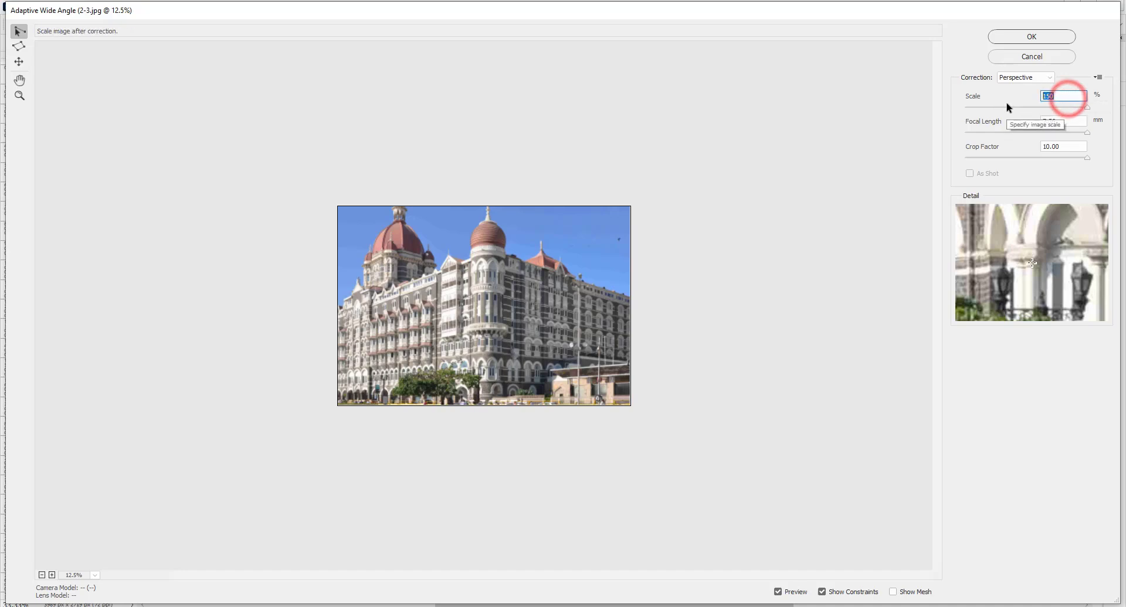
pyautogui.write('0')
pyautogui.click(1018, 103)
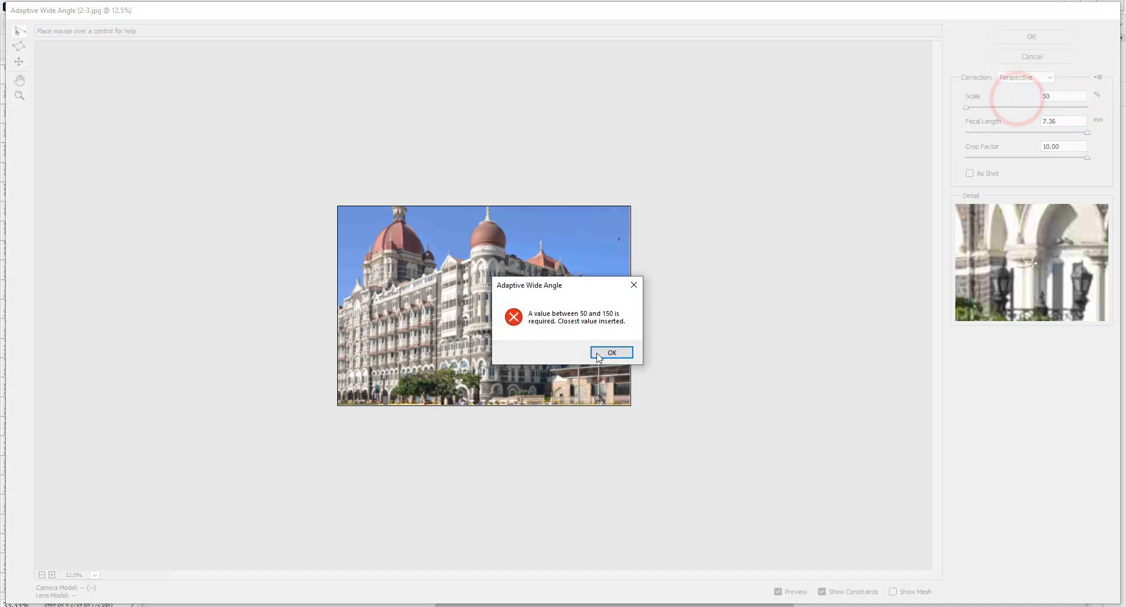
pyautogui.click(595, 353)
pyautogui.click(1015, 106)
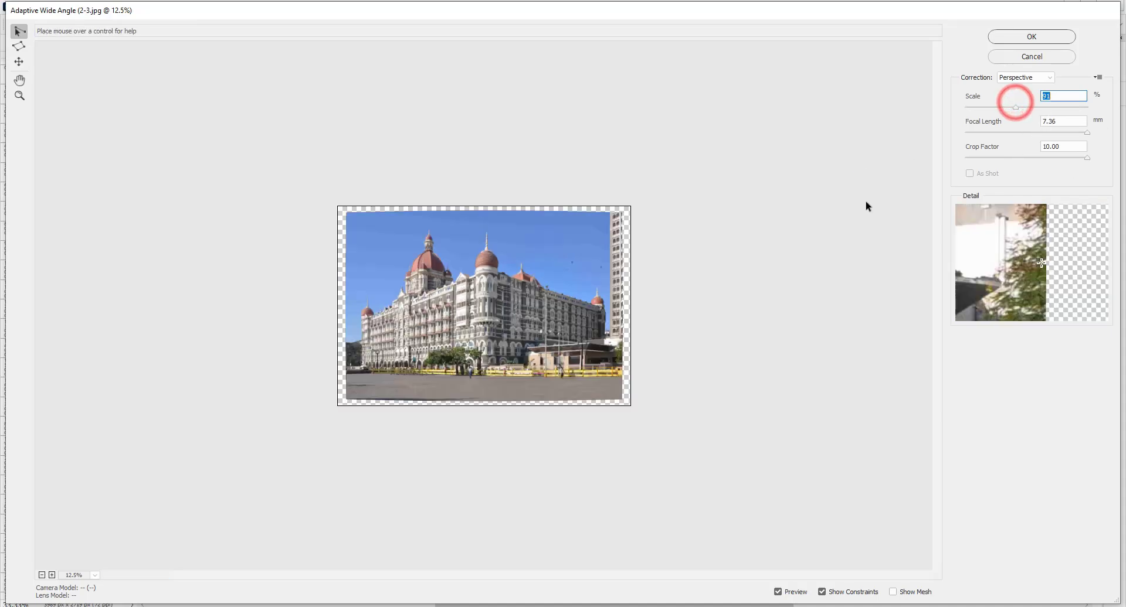
pyautogui.hotkey('ctrl', '+')
pyautogui.hotkey('ctrl', '+')
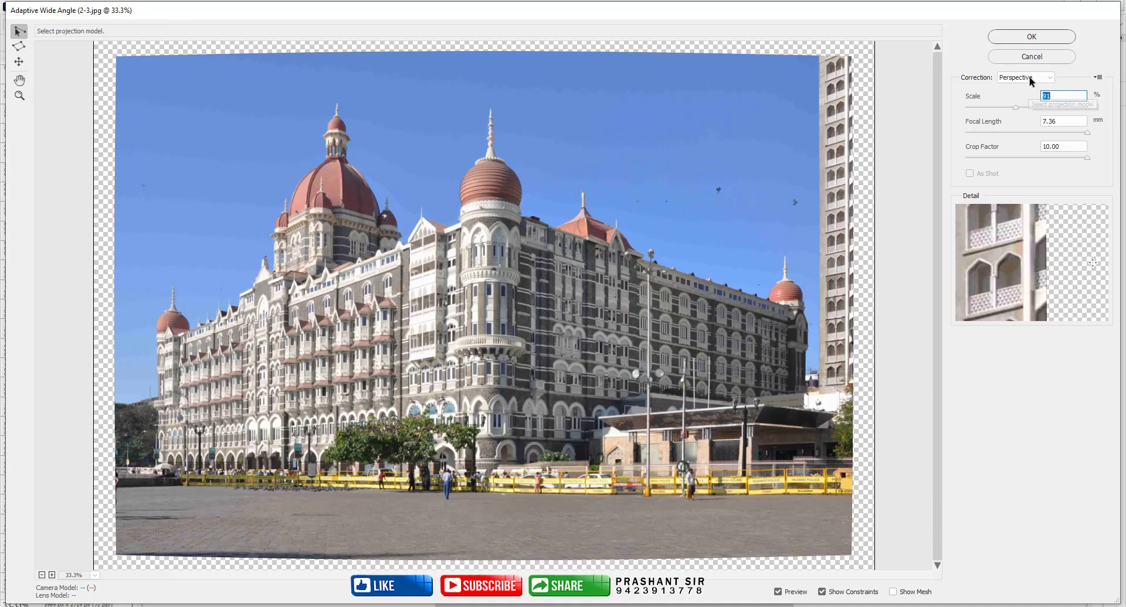
# - Try the Auto and Full Spherical correction models on the photo, dismissing each warning
pyautogui.click(1029, 77)
pyautogui.click(1019, 107)
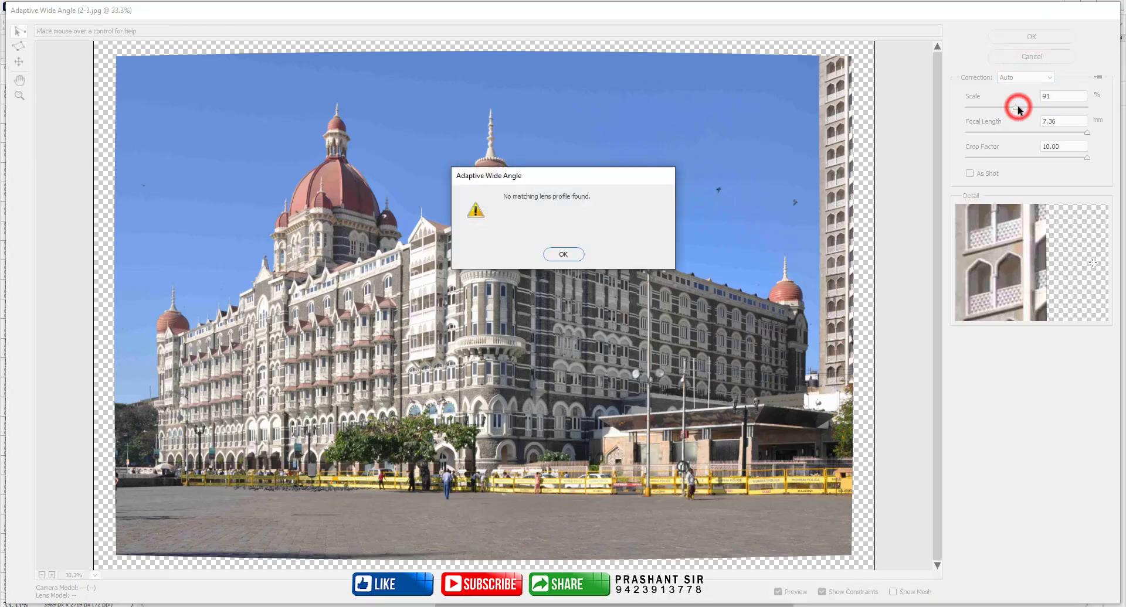
pyautogui.click(562, 255)
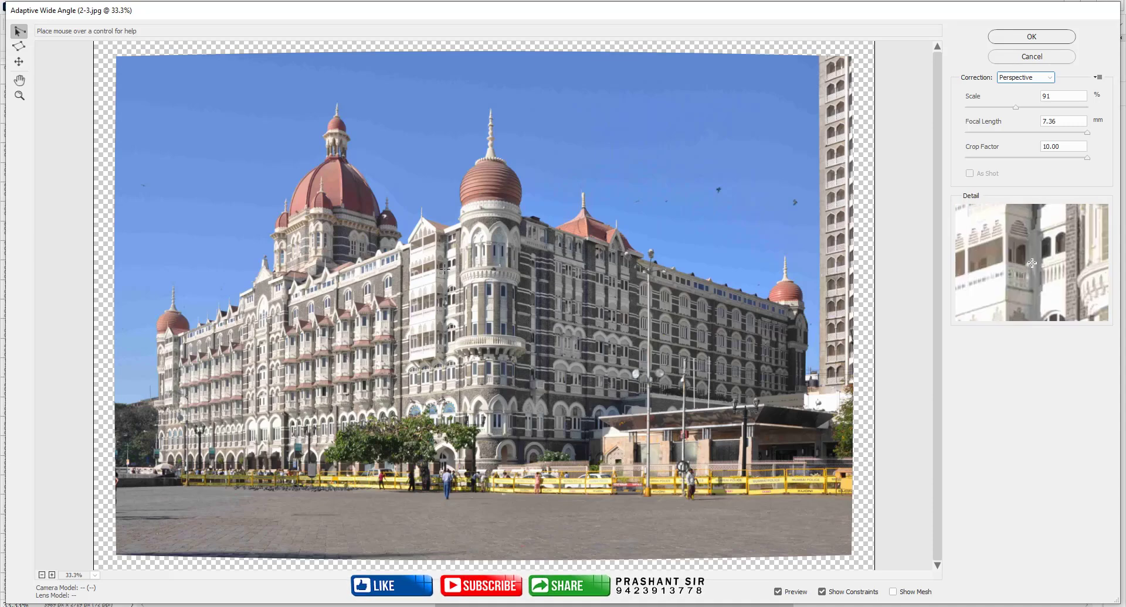
pyautogui.click(1029, 77)
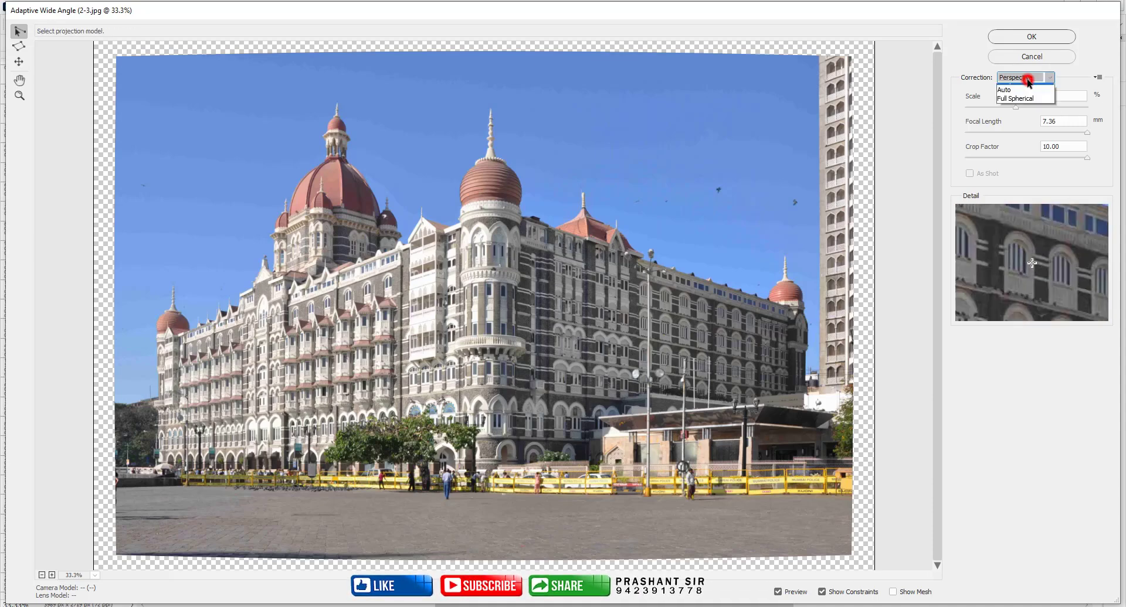
pyautogui.click(1007, 117)
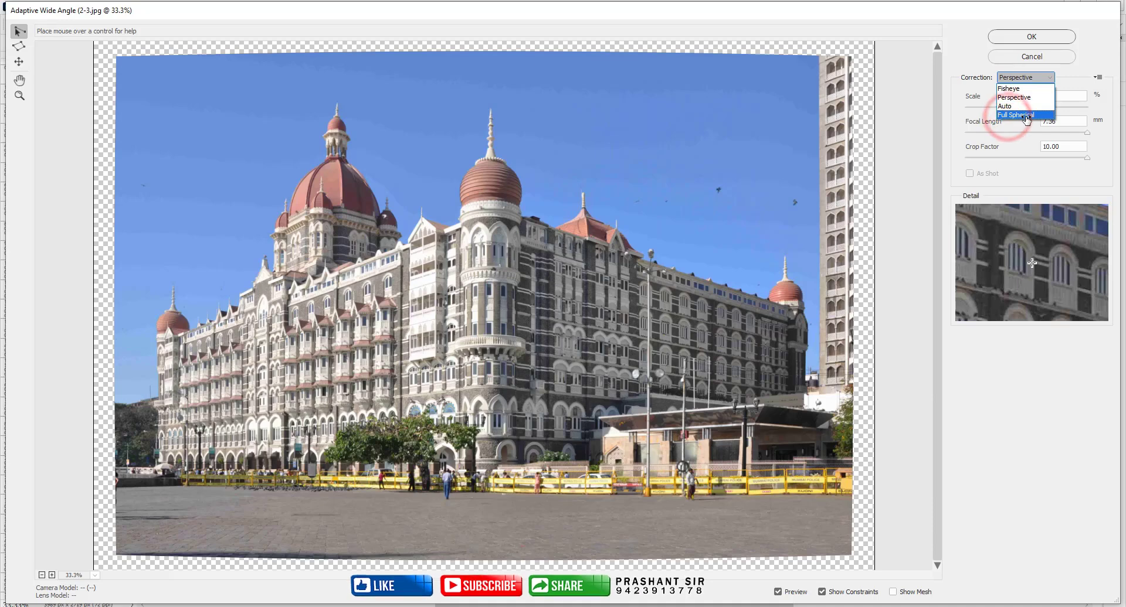
pyautogui.click(571, 255)
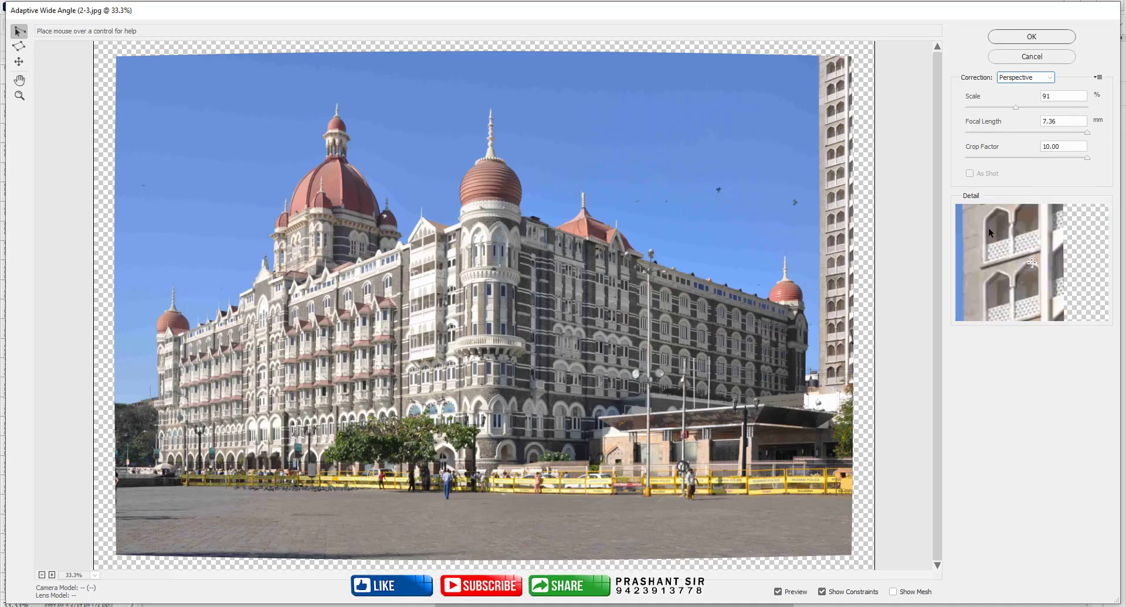
# - Show and hide the mesh, toggle the constraints off and on, and turn off the preview to compare with the original
pyautogui.click(893, 592)
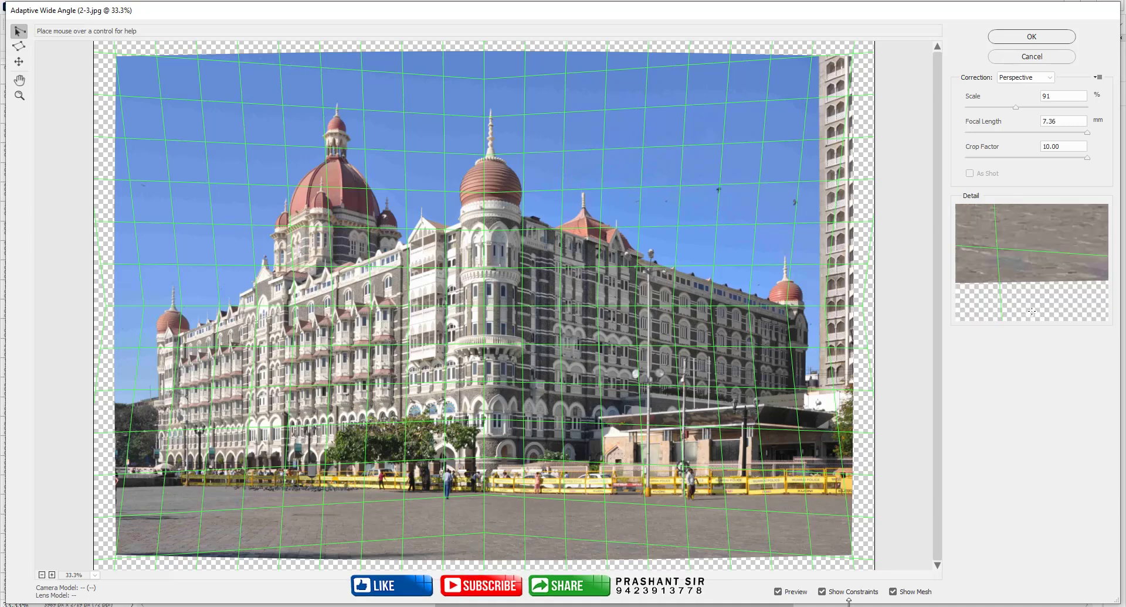
pyautogui.click(894, 593)
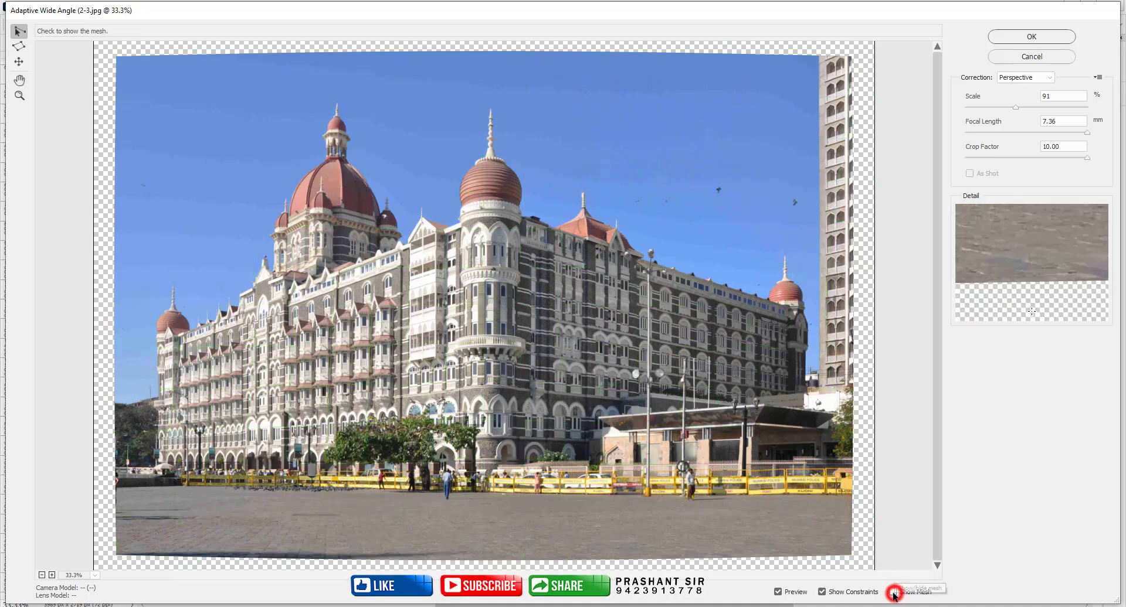
pyautogui.click(822, 592)
pyautogui.click(821, 592)
pyautogui.click(778, 593)
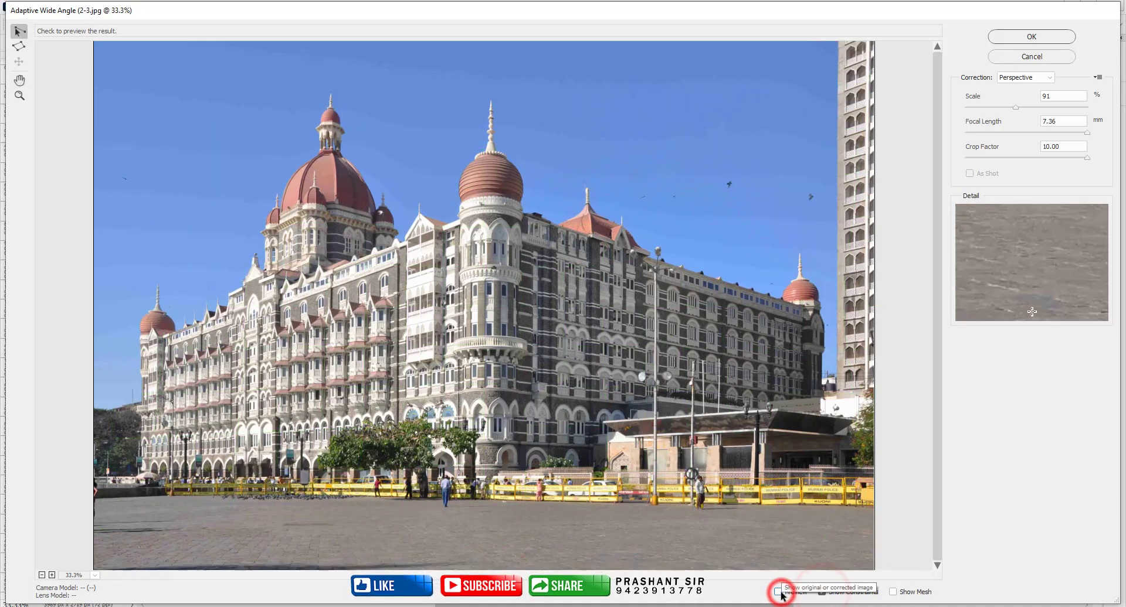
# - Turn the corrected preview back on and set the correction model to Fisheye
pyautogui.click(778, 592)
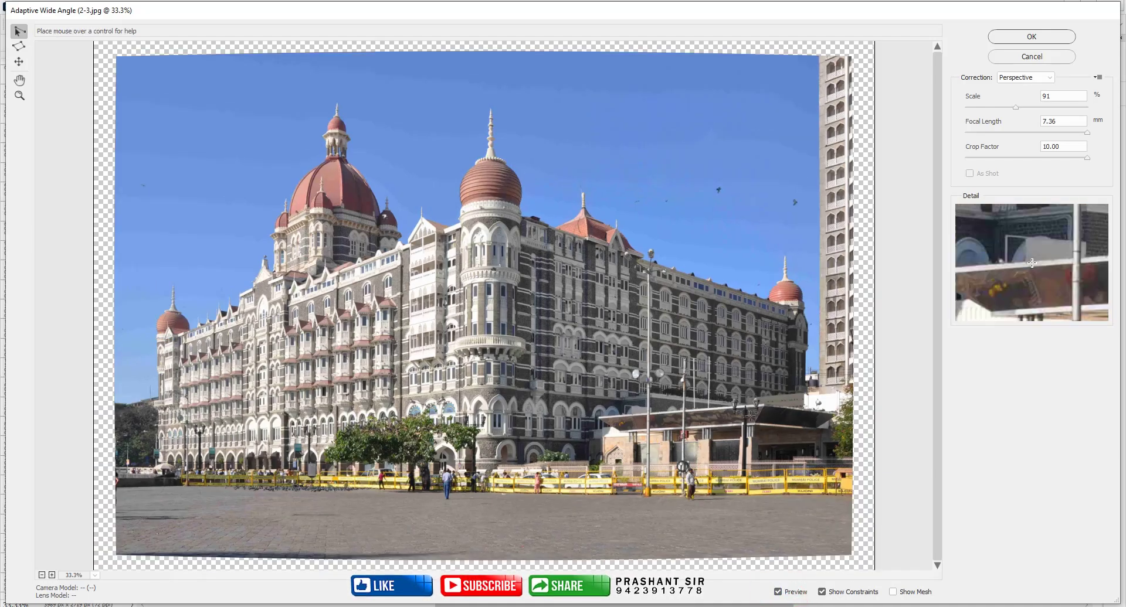
pyautogui.click(1025, 77)
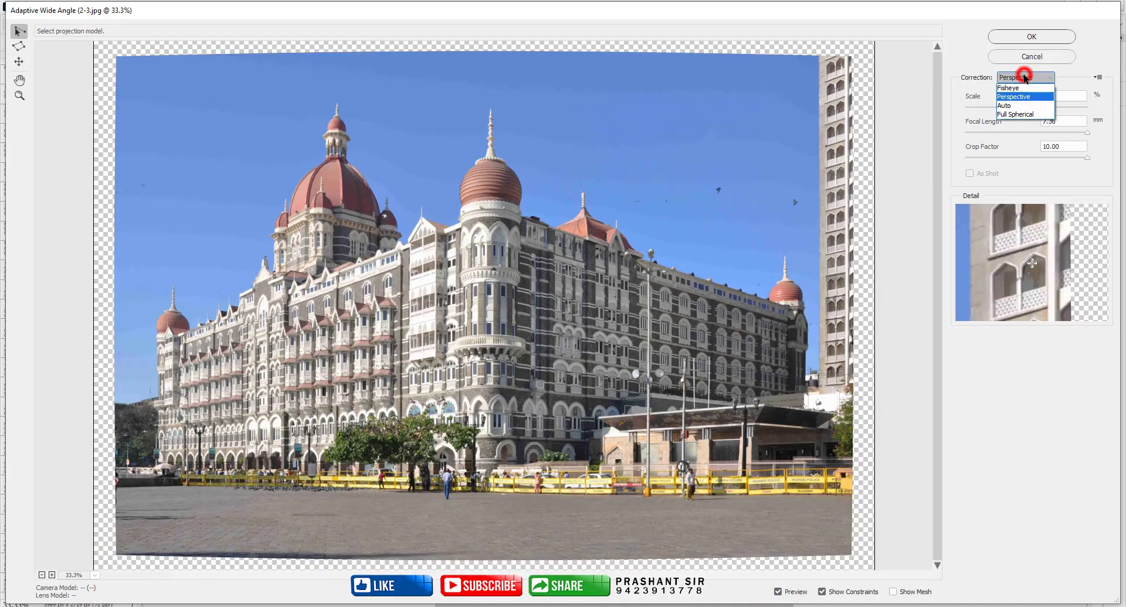
pyautogui.click(1021, 89)
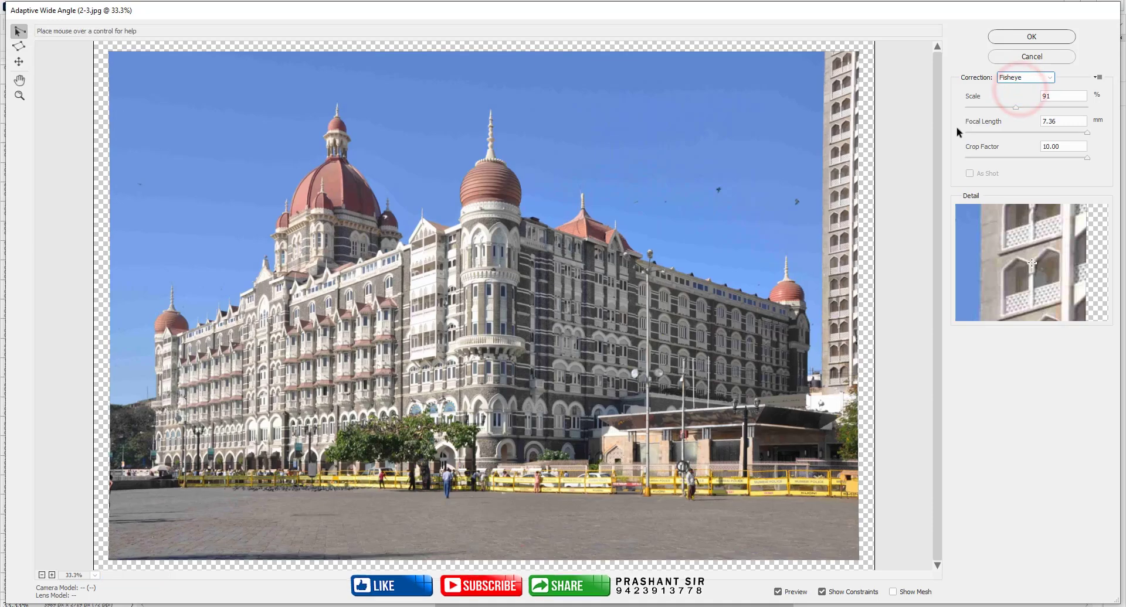
# - Add a straight constraint along the yellow barriers at the building's base and apply the Adaptive Wide Angle filter
pyautogui.click(18, 31)
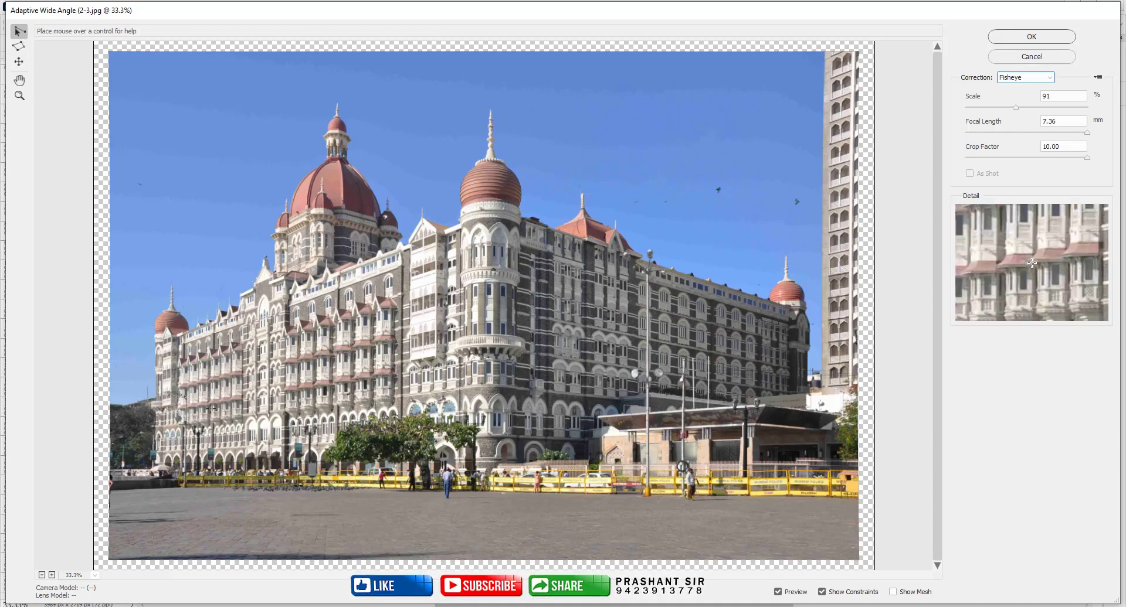
pyautogui.click(647, 480)
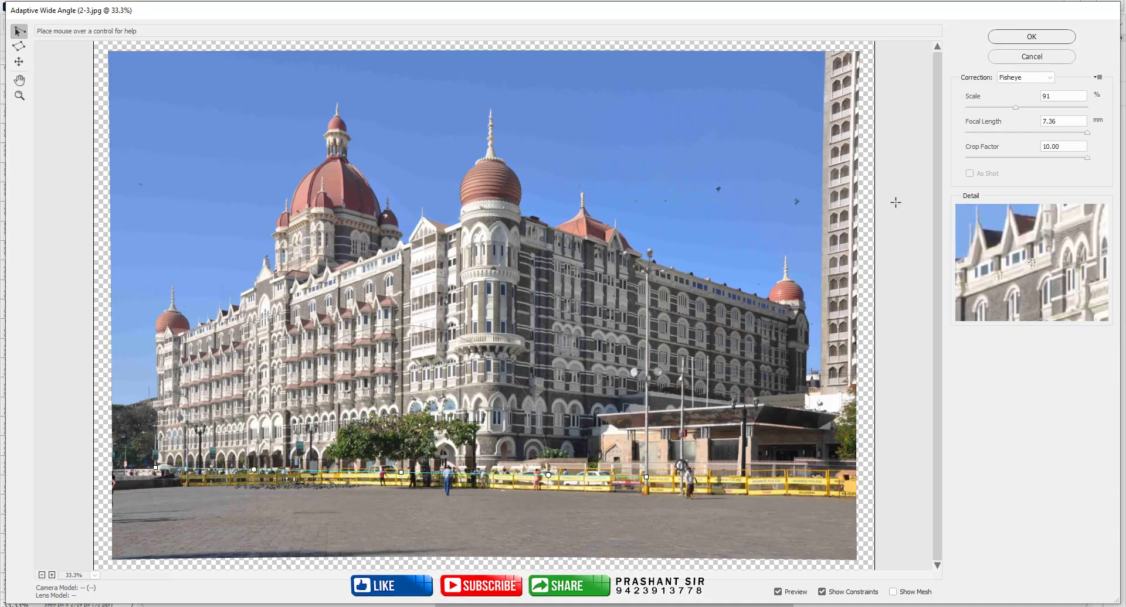
pyautogui.click(1033, 35)
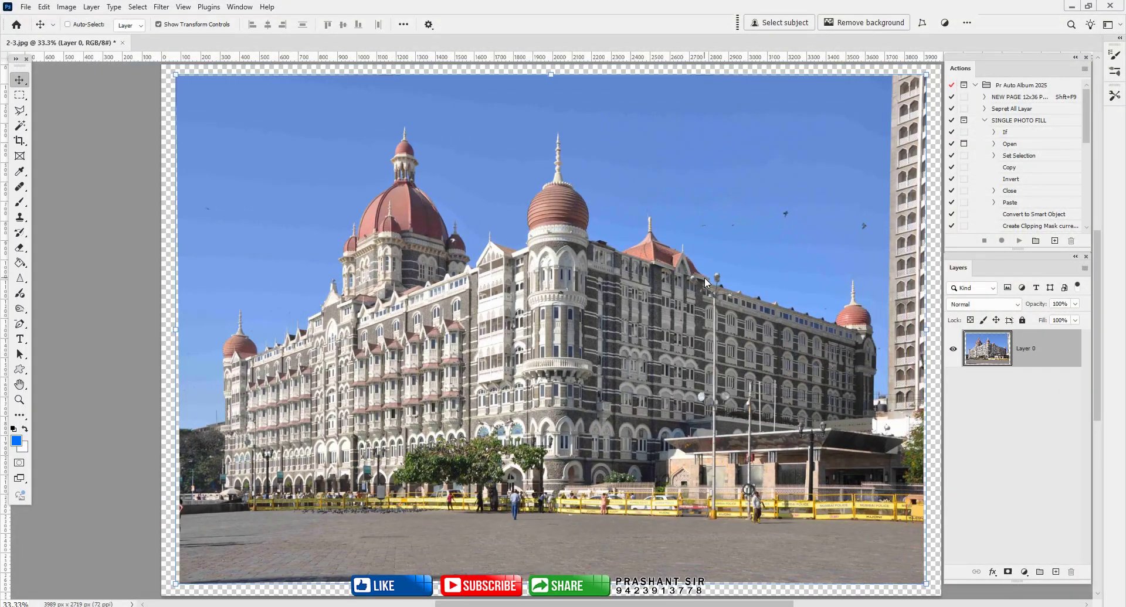
# - Close the photo without saving, then switch to File Explorer and open the MY PHOTOS folder on the PNG DATA (L:) drive
pyautogui.hotkey('ctrl', 'w')
pyautogui.click(545, 232)
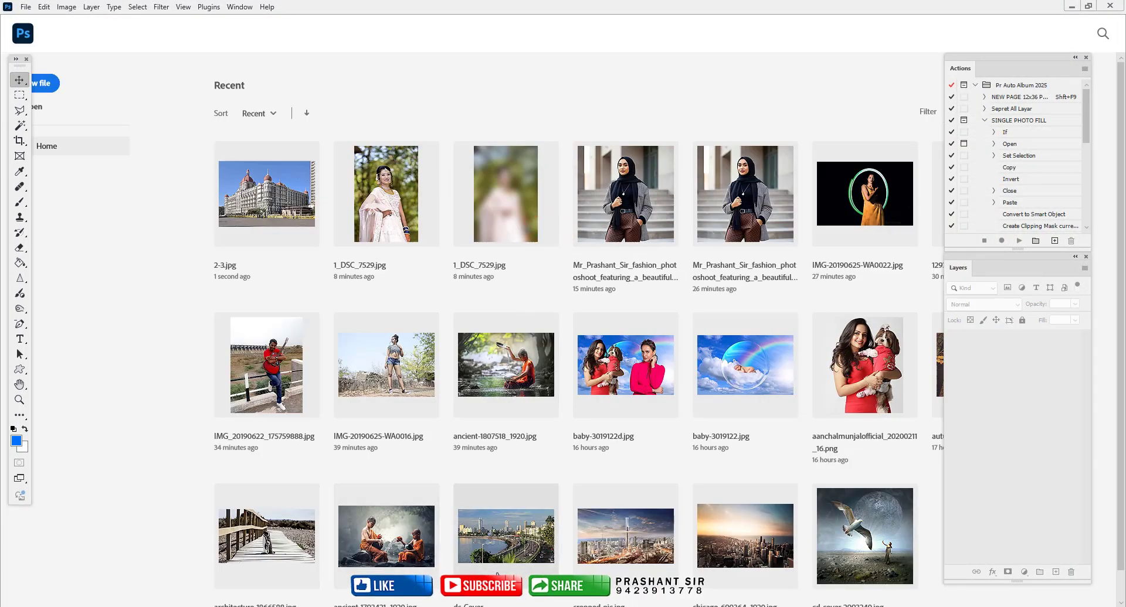
pyautogui.press('super')
pyautogui.click(223, 380)
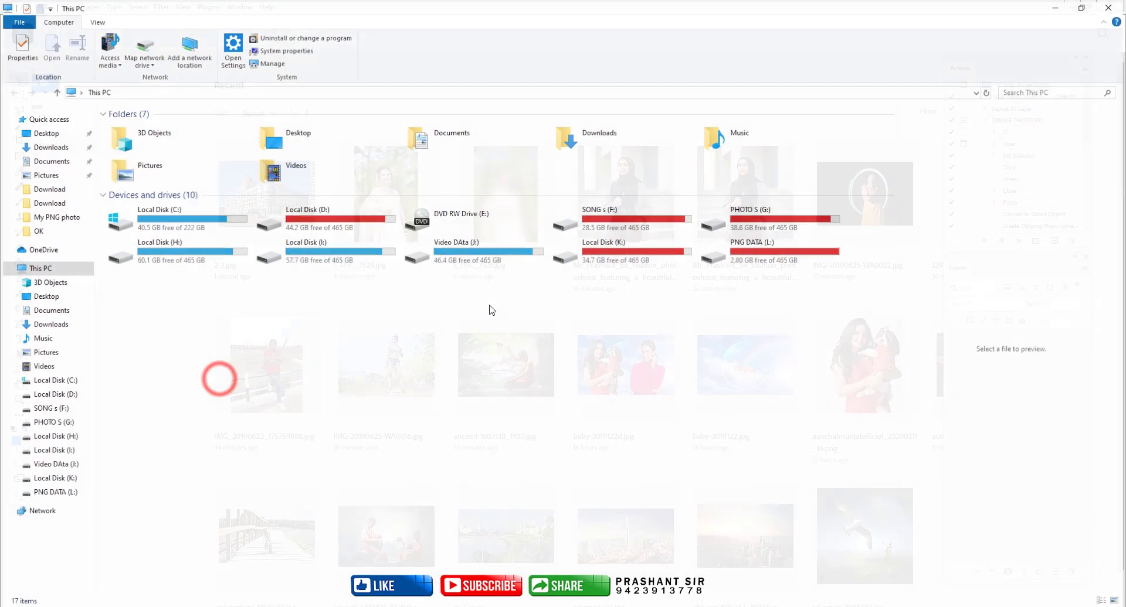
pyautogui.doubleClick(749, 254)
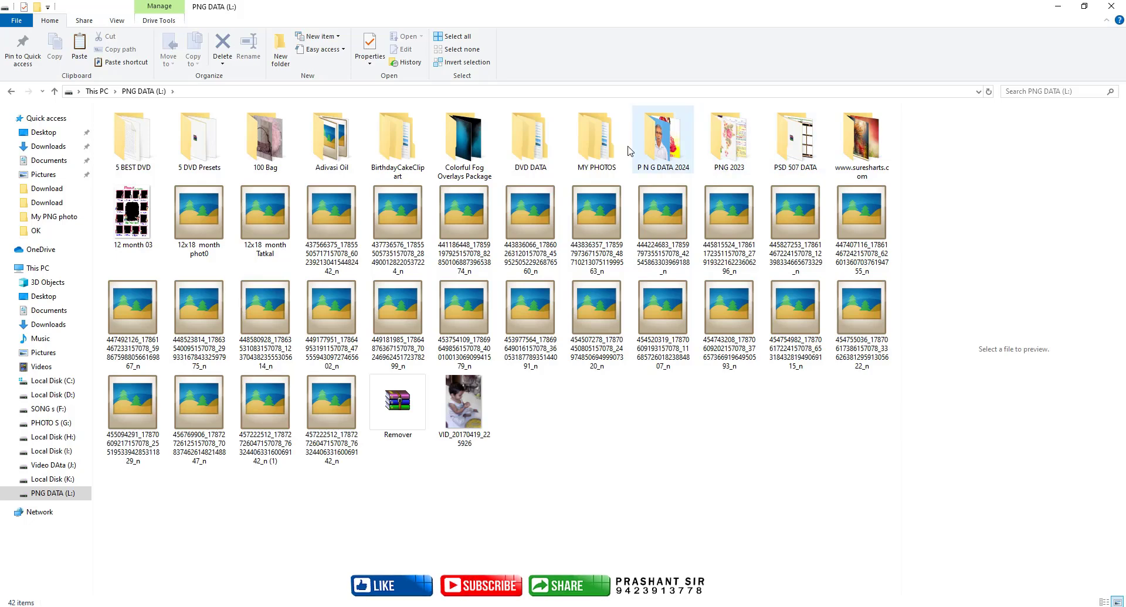
pyautogui.doubleClick(599, 146)
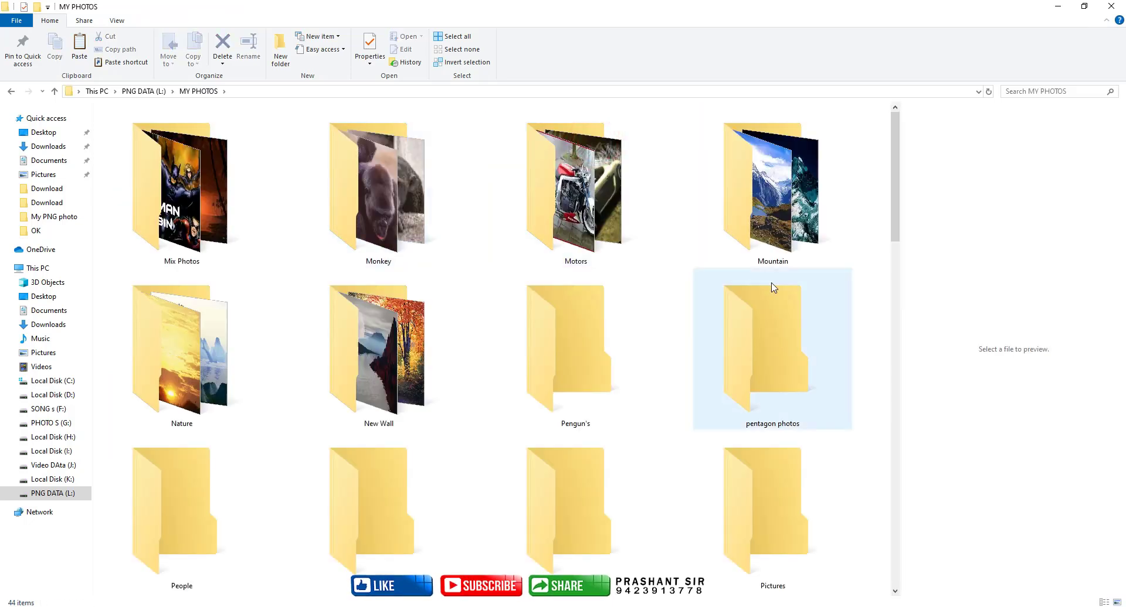
# - Open the Religion folder and preview the TEMPLE23 and Temple37 photos
pyautogui.click(807, 358)
pyautogui.scroll(-3, 520, 293)
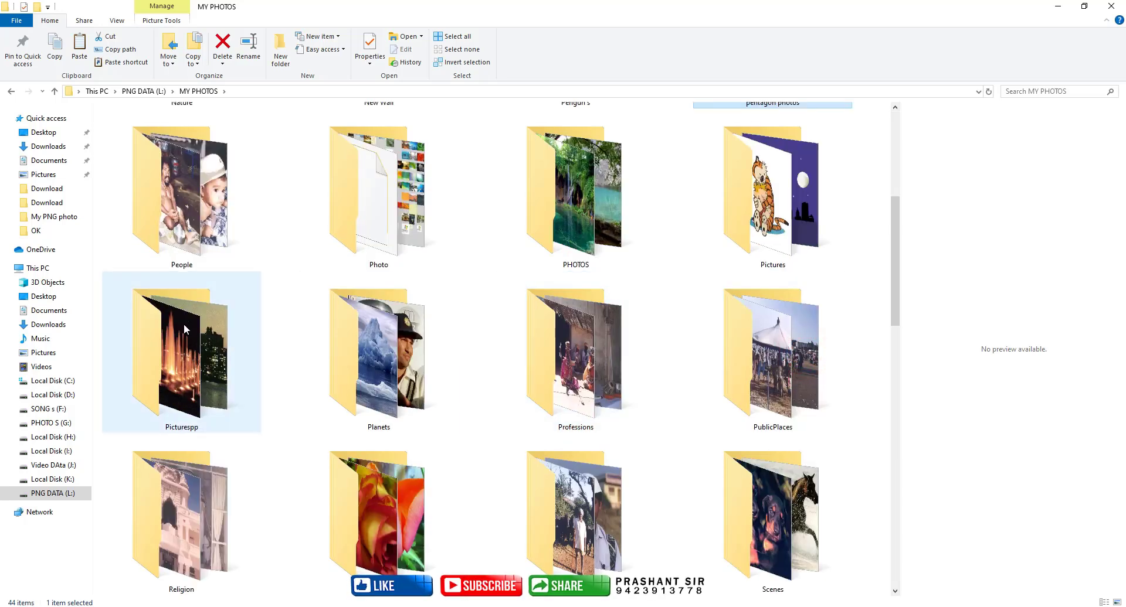
pyautogui.doubleClick(174, 496)
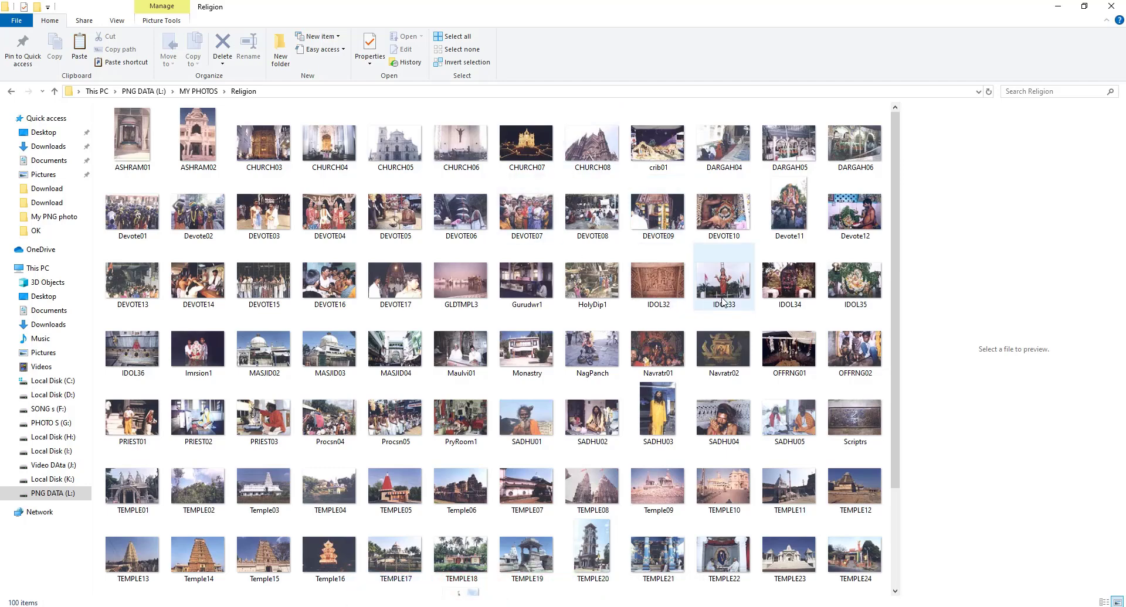
pyautogui.scroll(-2, 722, 307)
pyautogui.click(786, 433)
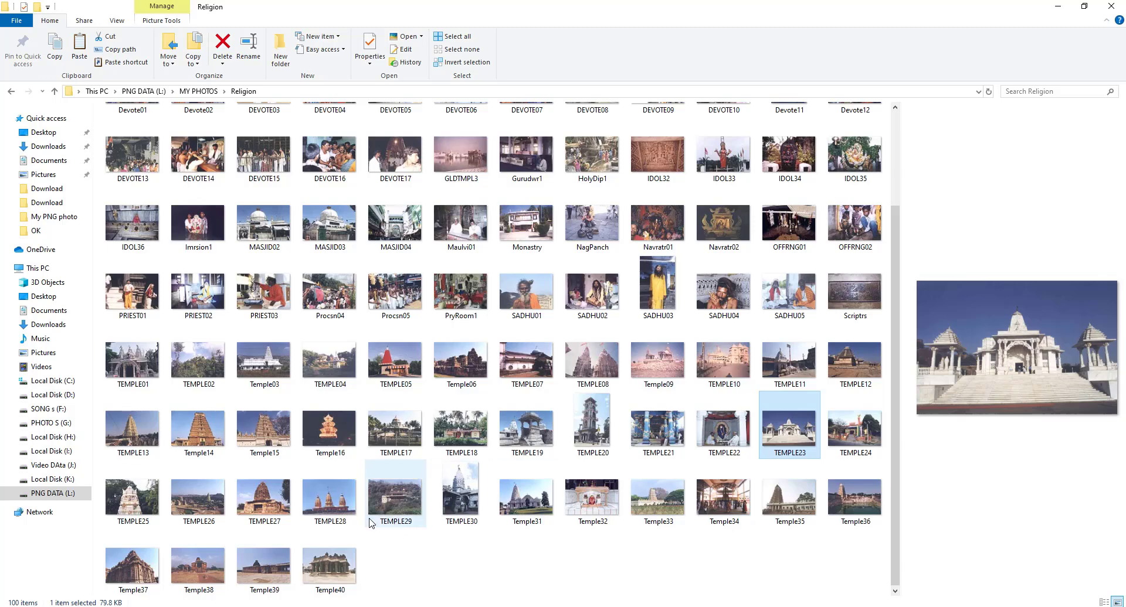
pyautogui.click(141, 560)
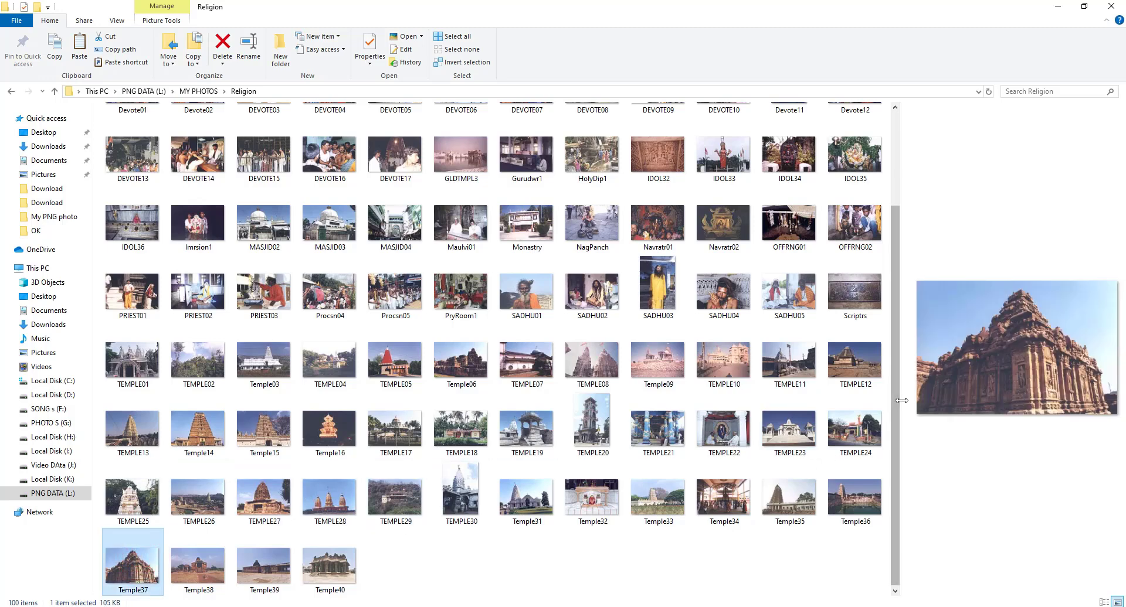
# - Widen the preview area and look through more temple photos, including TEMPLE08 and Temple03
pyautogui.moveTo(902, 399); pyautogui.dragTo(681, 394)
pyautogui.click(197, 503)
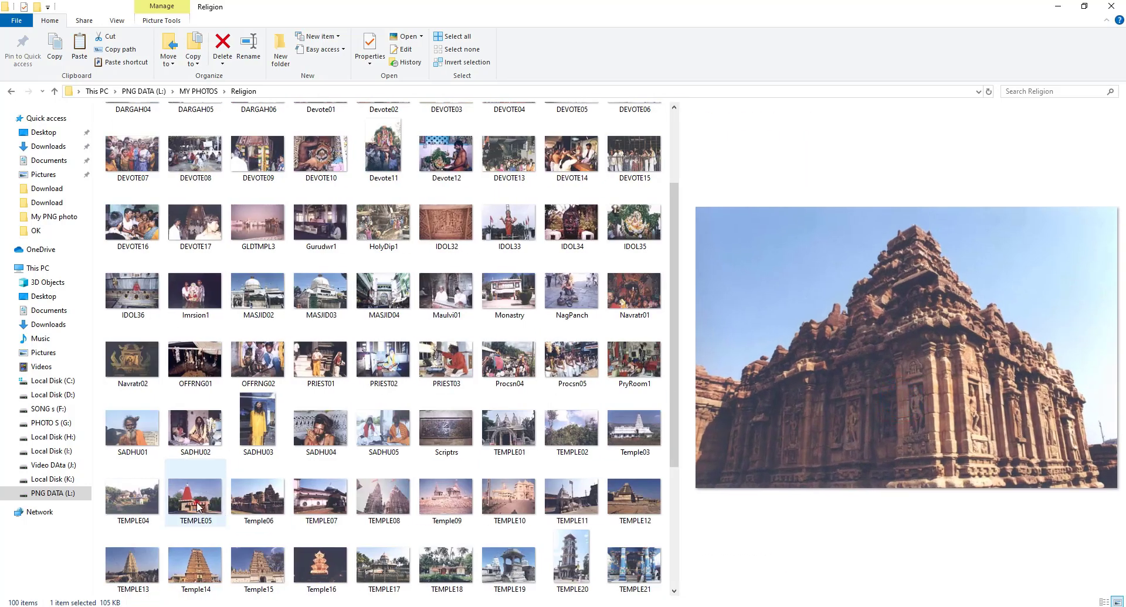
pyautogui.click(258, 503)
pyautogui.click(399, 500)
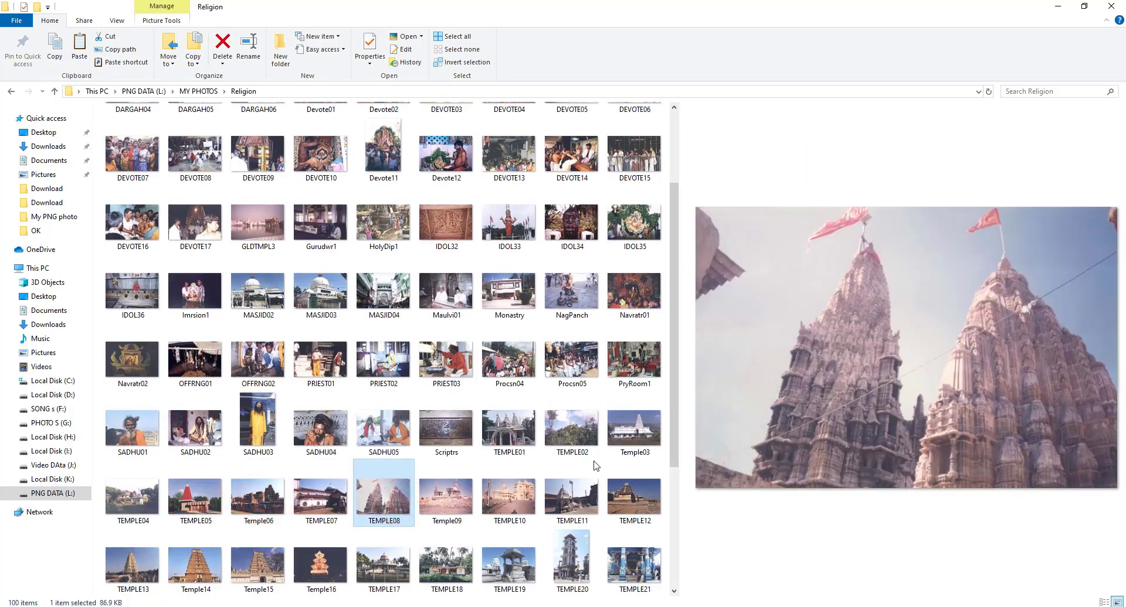
pyautogui.click(515, 502)
pyautogui.click(642, 430)
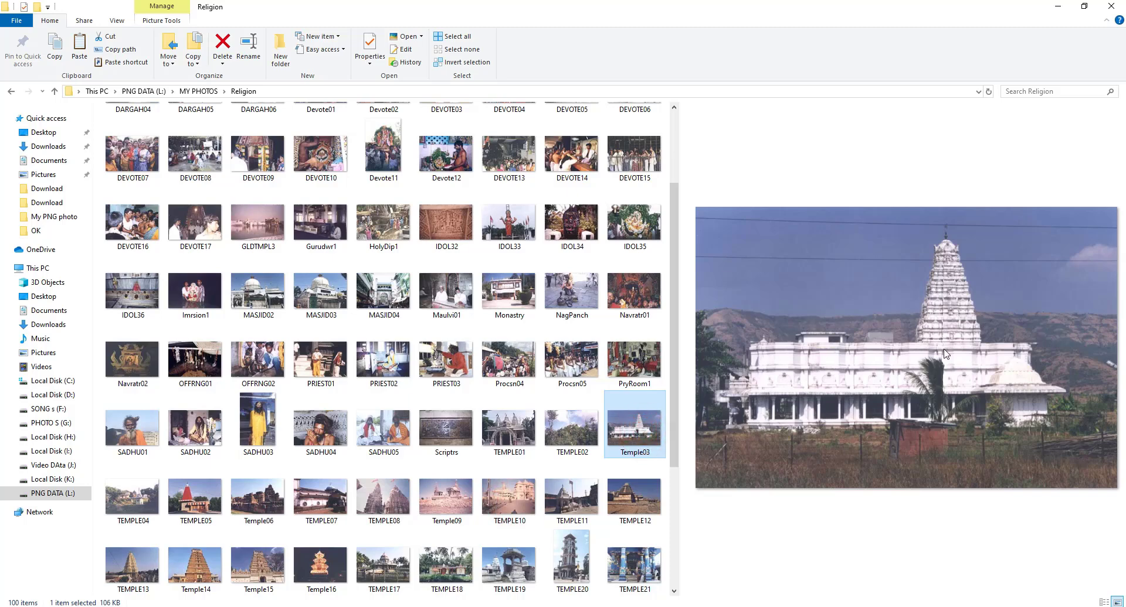
# - Preview the CHURCH05, CHURCH08, CHURCH07, ASHRAM02, ASHRAM01 and Temple15 photos for a suitable building picture
pyautogui.scroll(2, 509, 352)
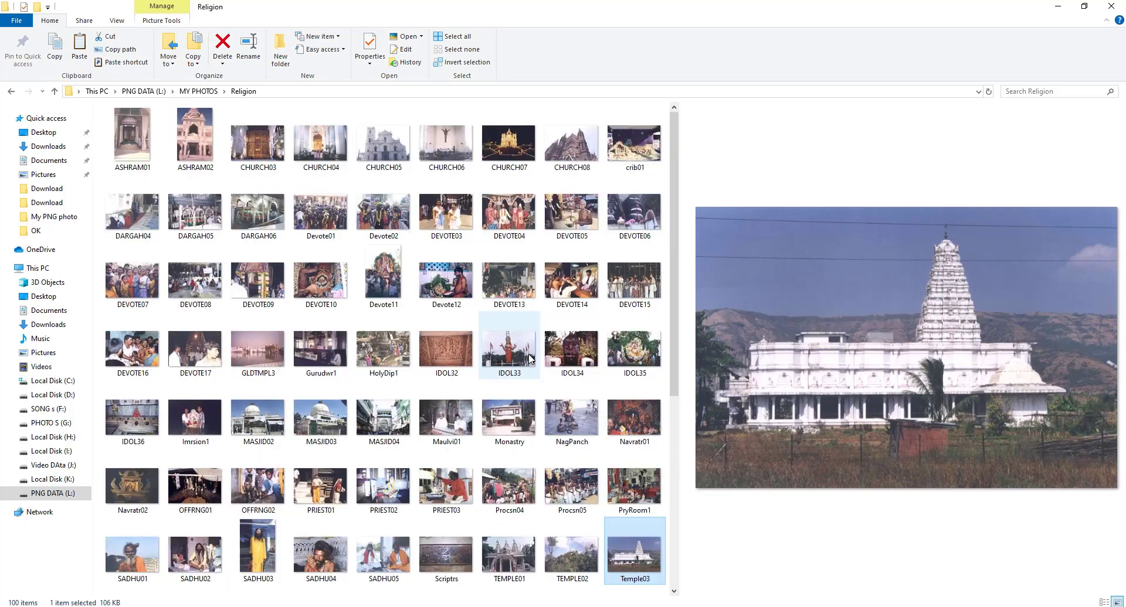
pyautogui.click(373, 146)
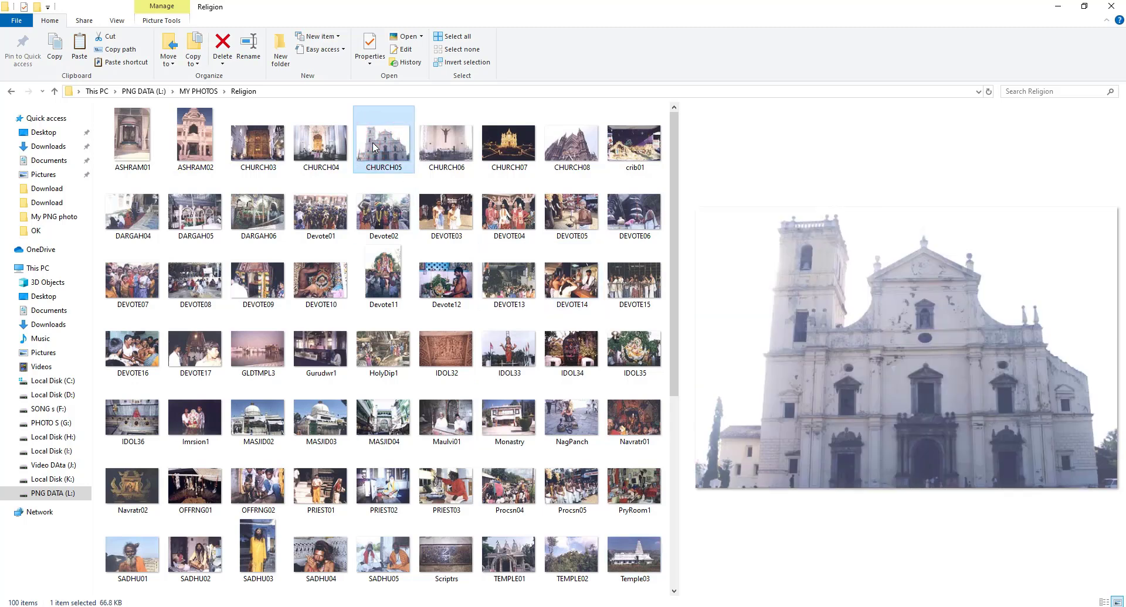
pyautogui.click(582, 156)
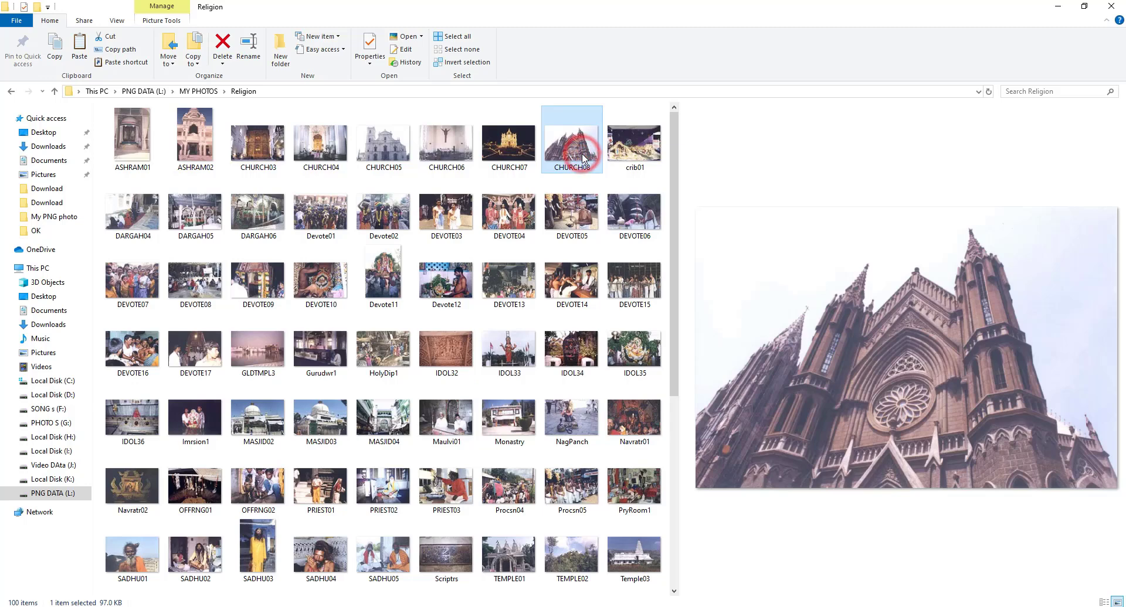
pyautogui.click(508, 146)
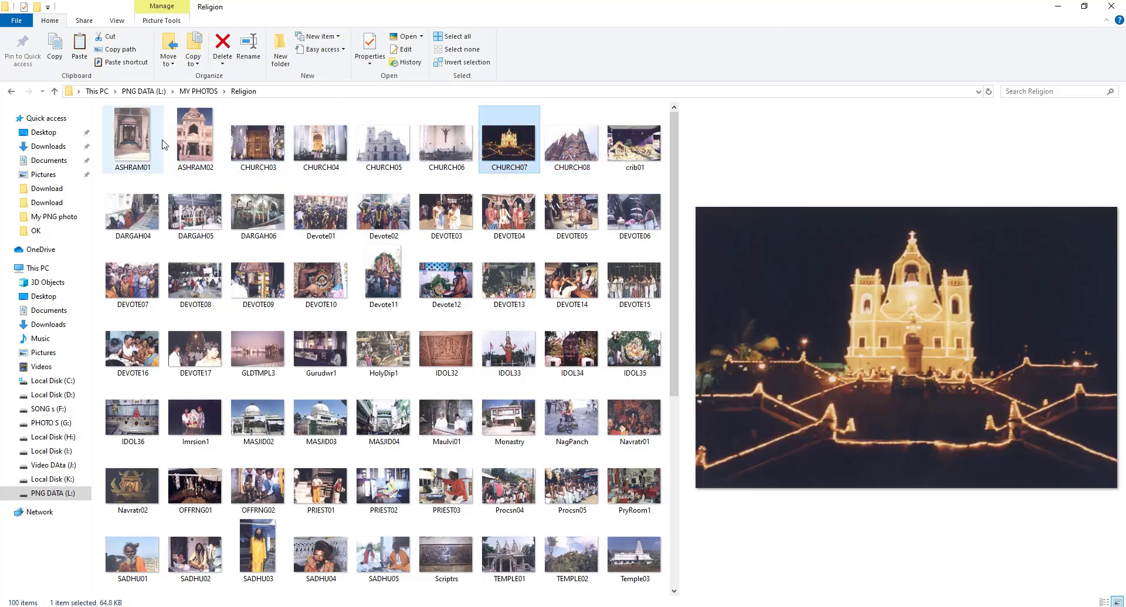
pyautogui.click(190, 153)
pyautogui.click(139, 151)
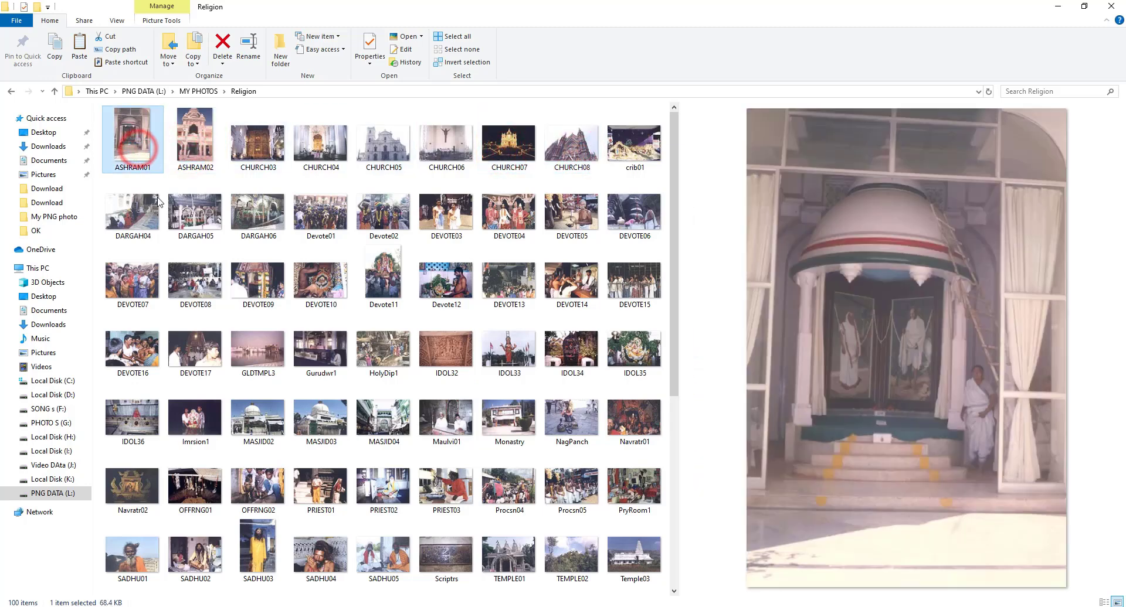
pyautogui.scroll(-5, 328, 422)
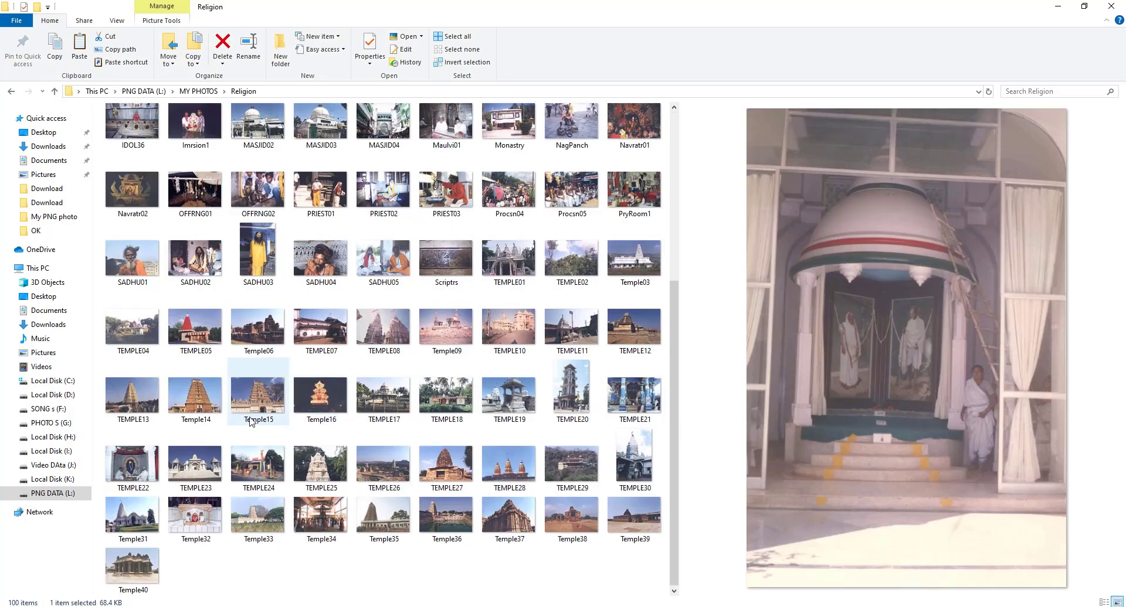
pyautogui.click(251, 400)
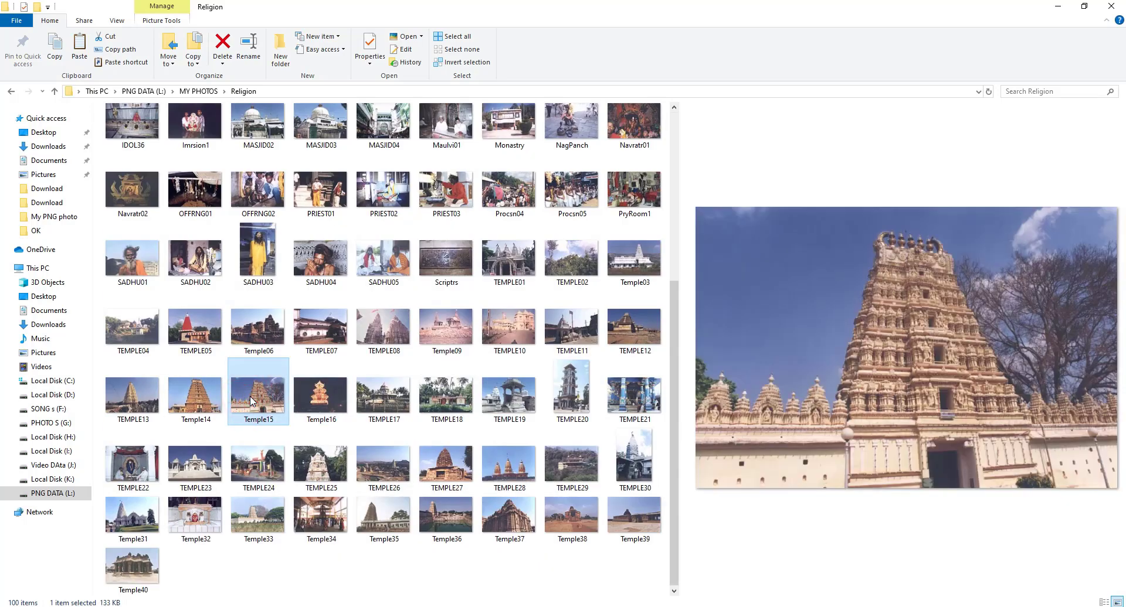
# - Return to MY PHOTOS and look through the UDAIPUR folder and its udaipur subfolder
pyautogui.click(11, 91)
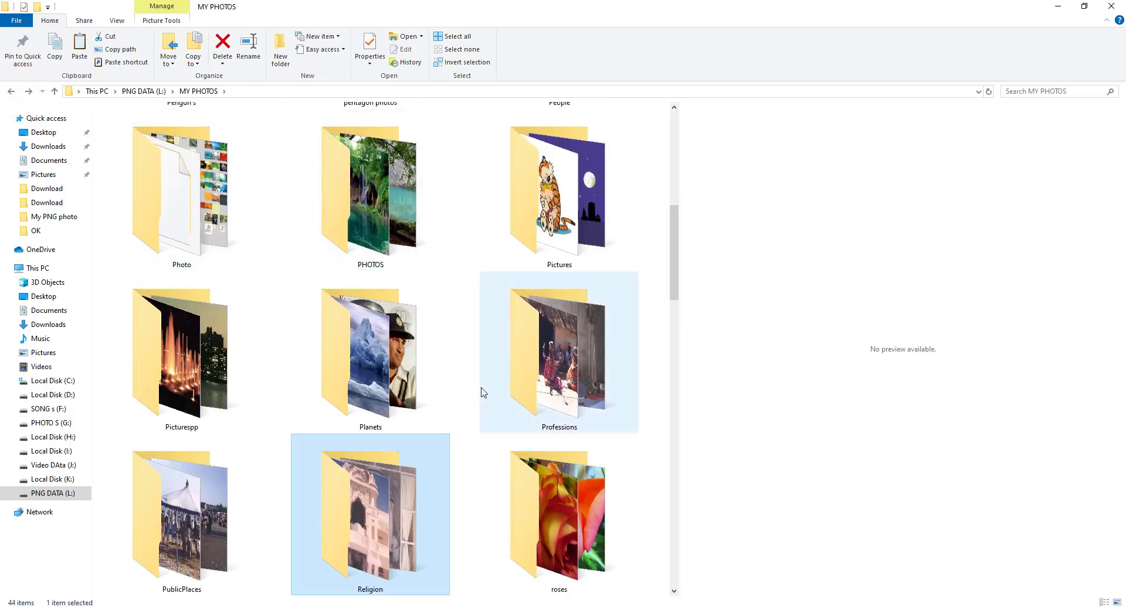
pyautogui.scroll(-5, 483, 392)
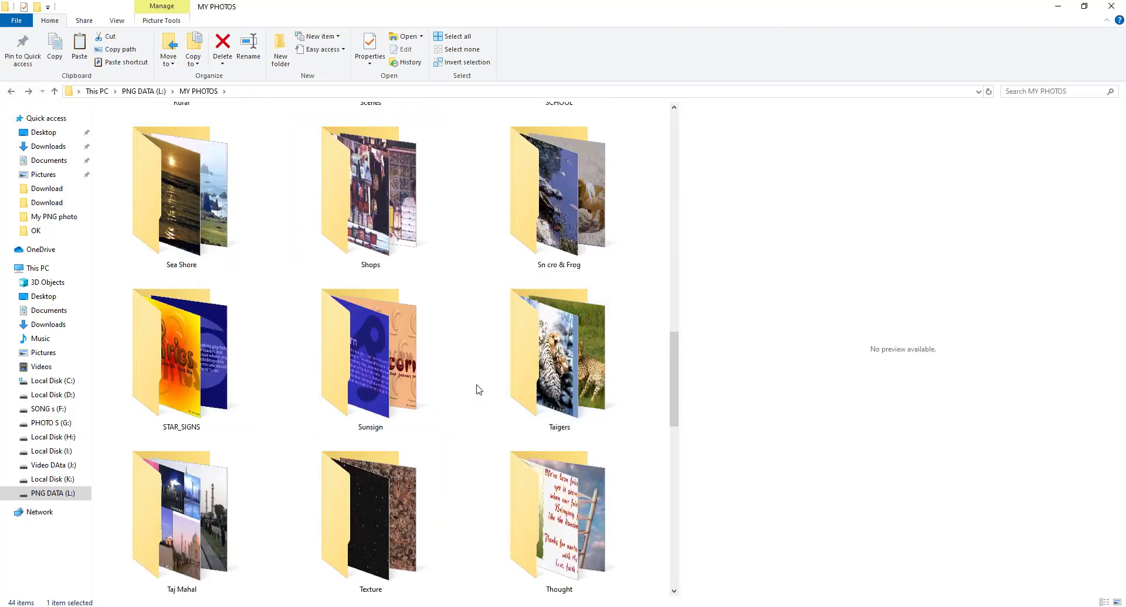
pyautogui.scroll(-3, 475, 390)
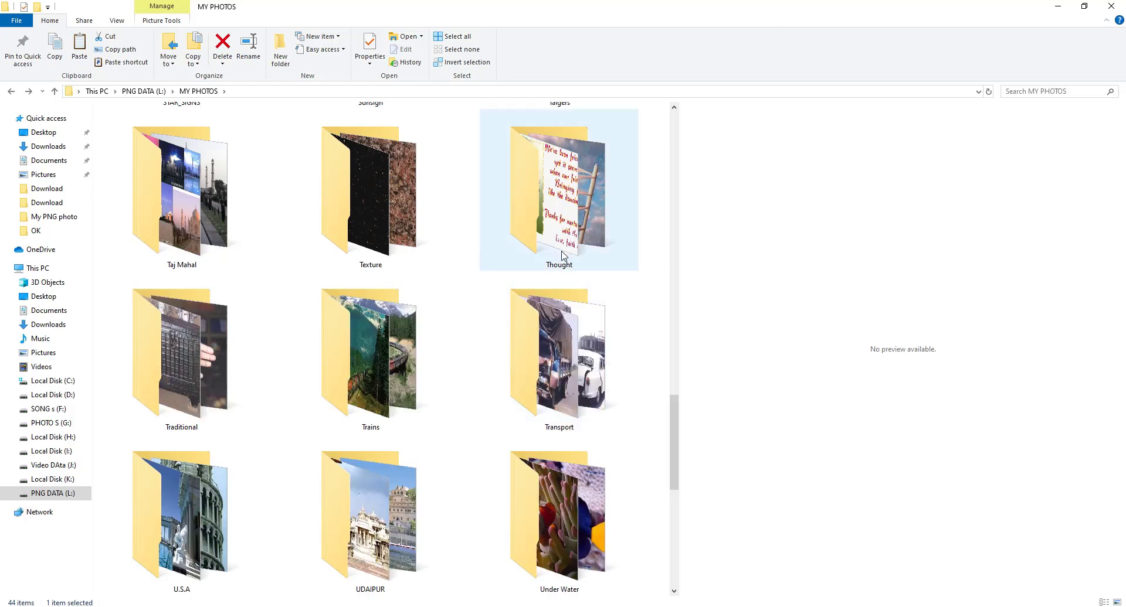
pyautogui.doubleClick(381, 552)
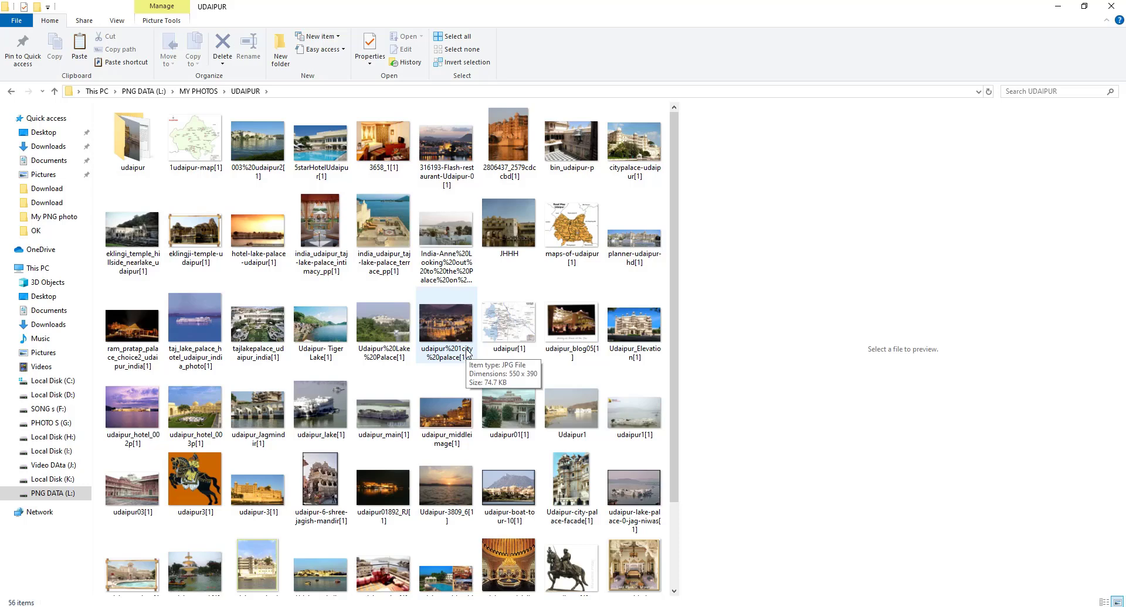
pyautogui.scroll(-1, 464, 357)
pyautogui.scroll(1, 463, 358)
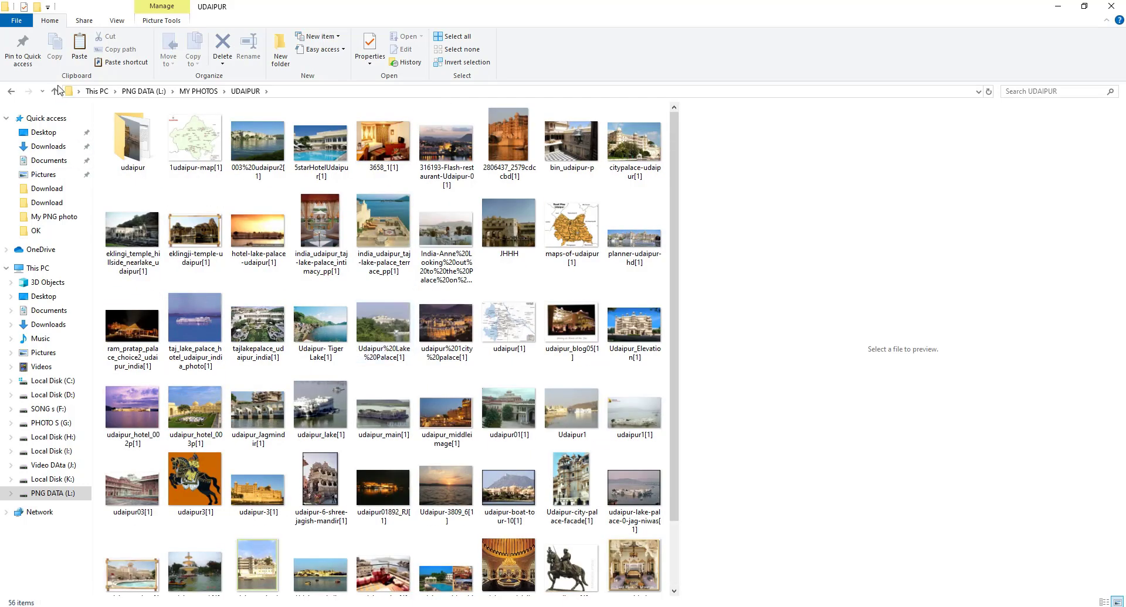
pyautogui.doubleClick(133, 139)
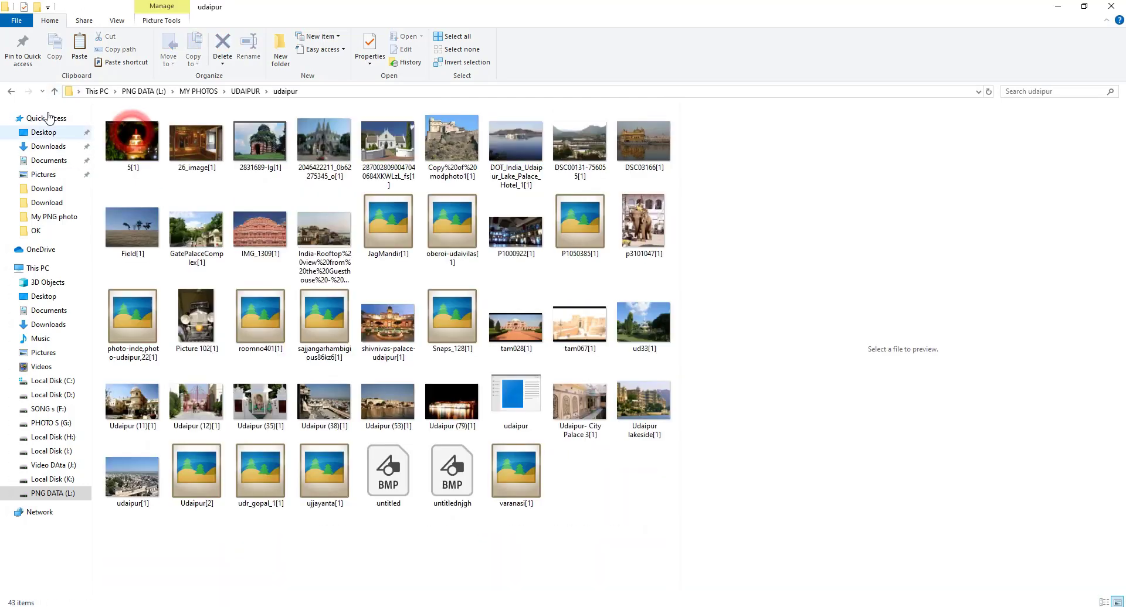
# - Go back to MY PHOTOS, check the remaining folders and narrow the preview area
pyautogui.click(13, 90)
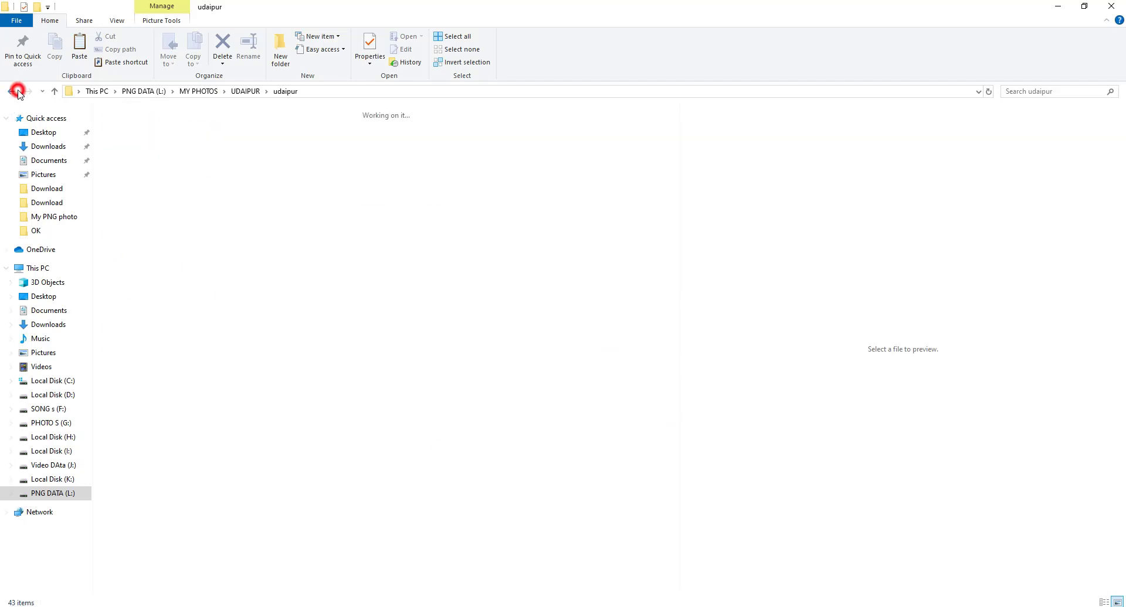
pyautogui.click(13, 91)
pyautogui.scroll(-5, 432, 358)
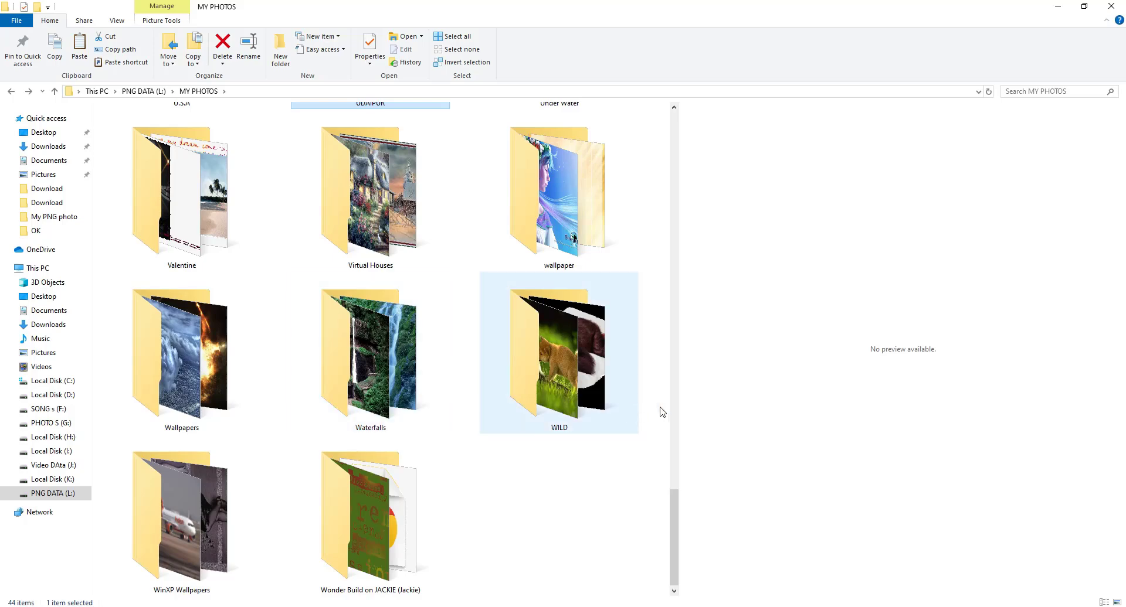
pyautogui.moveTo(680, 398); pyautogui.dragTo(890, 398)
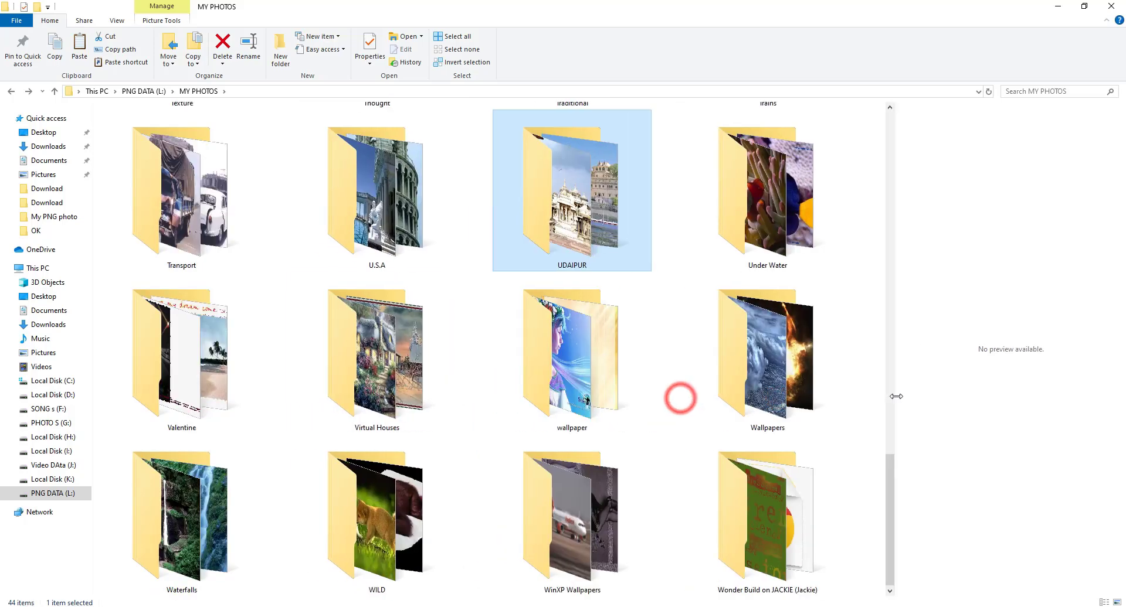
# - Open the U.S.A folder and preview its building photos, including Colisum
pyautogui.click(412, 212)
pyautogui.doubleClick(412, 212)
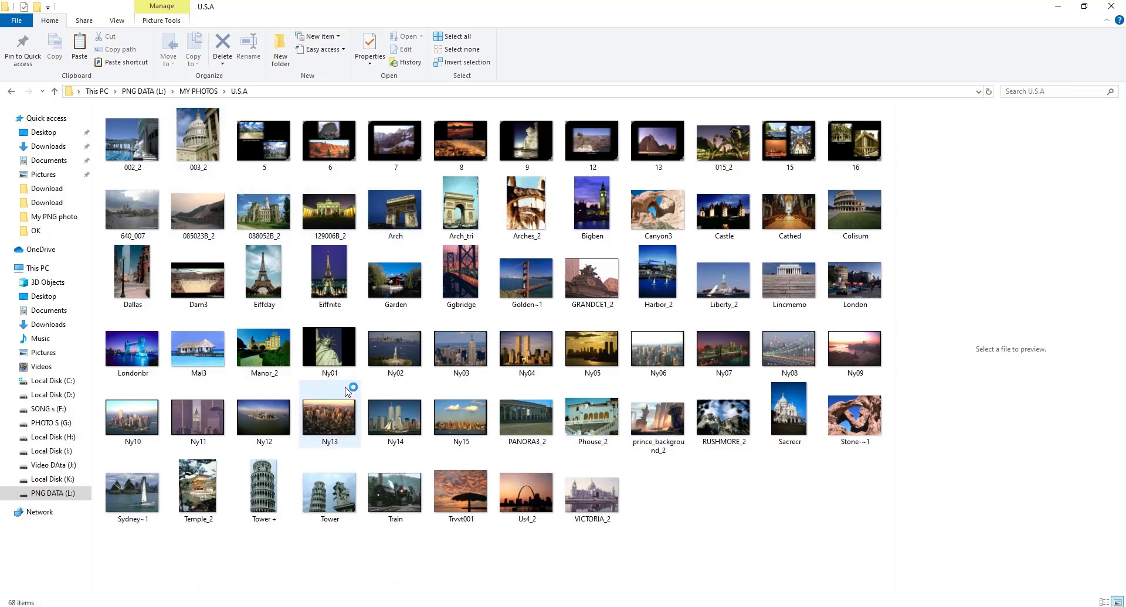
pyautogui.click(807, 294)
pyautogui.click(853, 225)
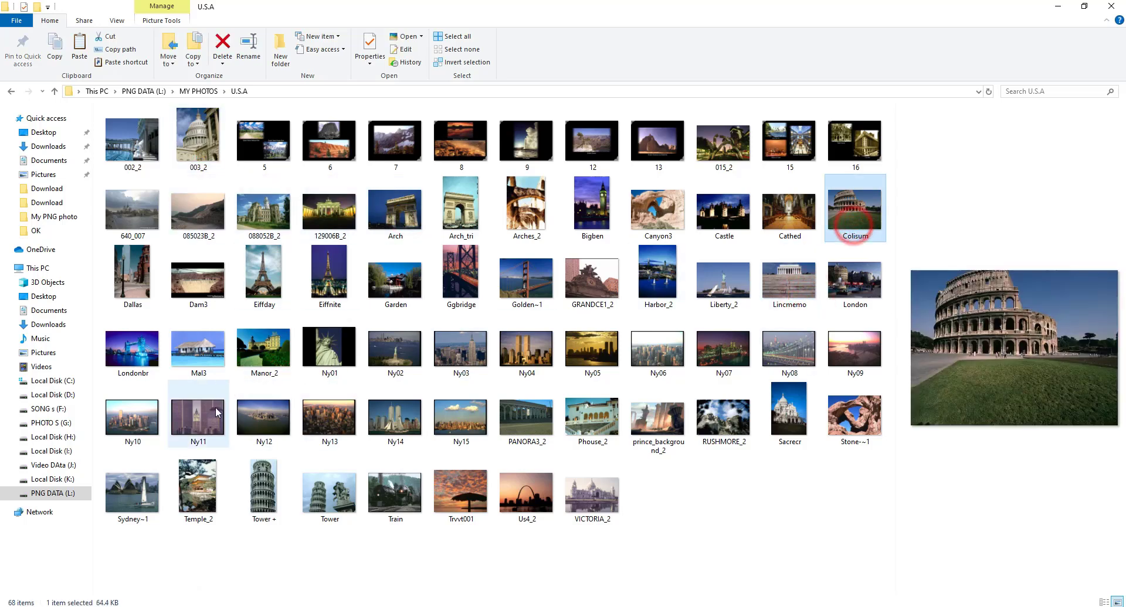
# - Preview the Ny11, Tower + and Tower photos in the U.S.A folder and open Tower in Photoshop
pyautogui.click(208, 423)
pyautogui.click(281, 483)
pyautogui.click(335, 495)
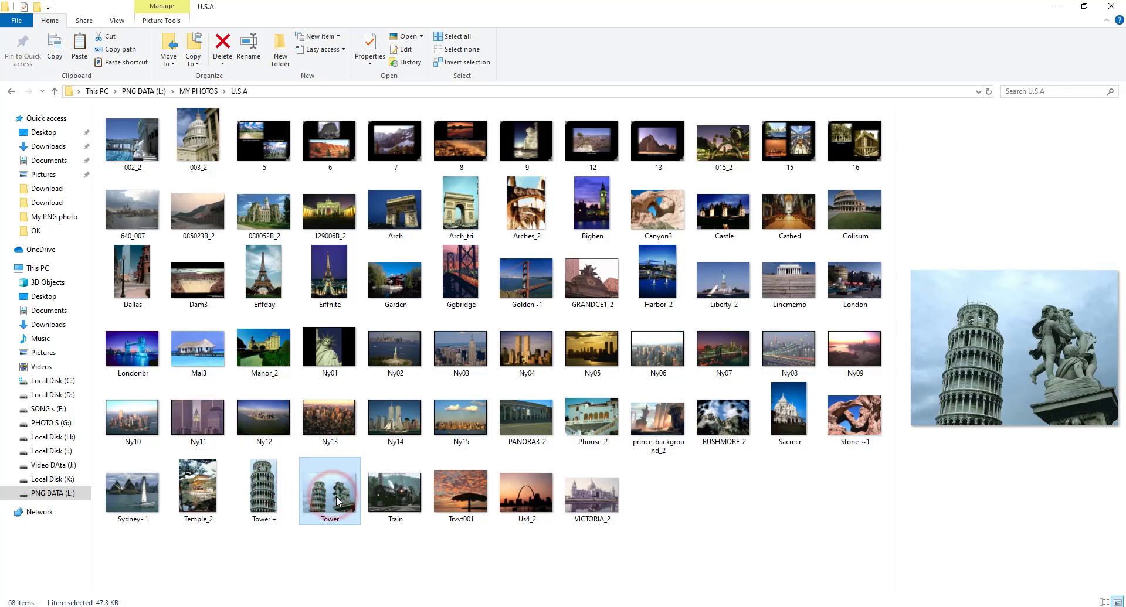
pyautogui.moveTo(338, 497); pyautogui.dragTo(394, 444)
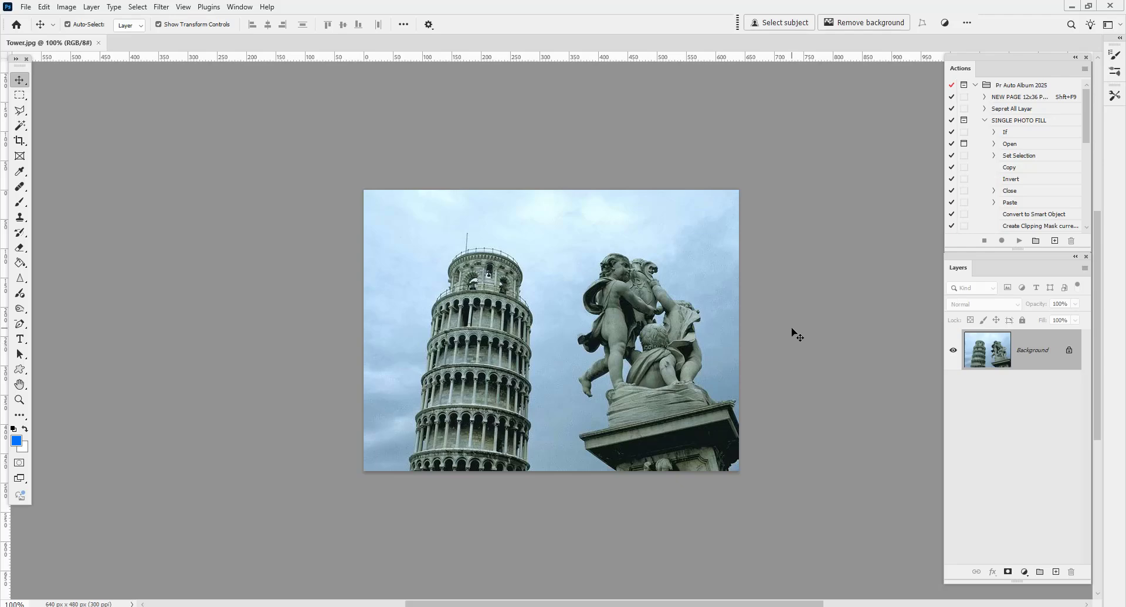
# - Brighten the Tower photo with Levels, using a midtone input of 1.33 and a white input of 255
pyautogui.scroll(1, 797, 335)
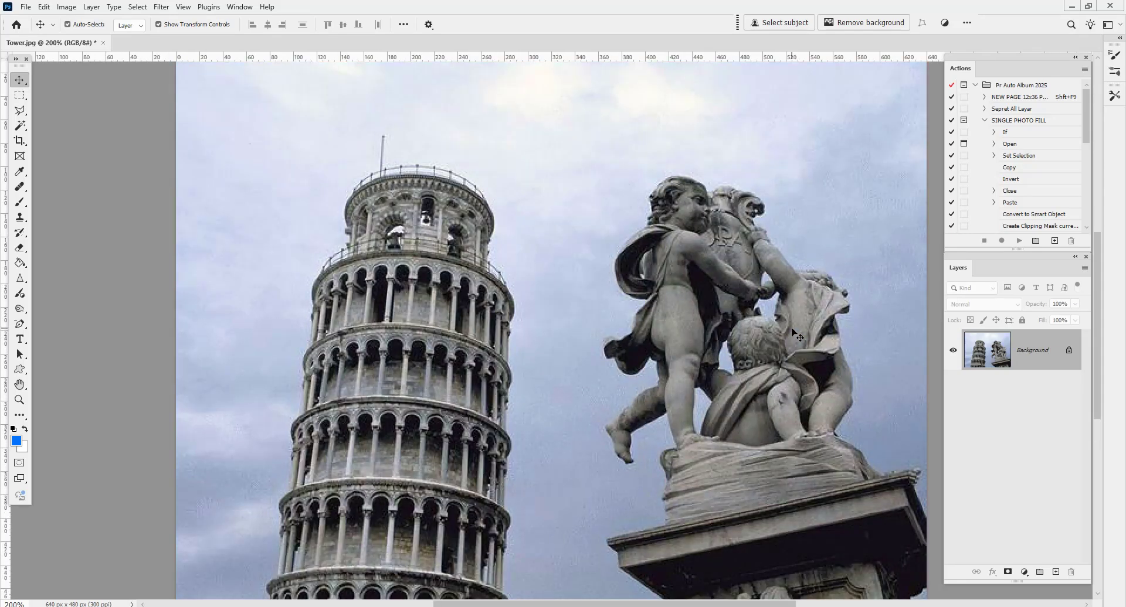
pyautogui.scroll(-1, 796, 334)
pyautogui.hotkey('ctrl', 'l')
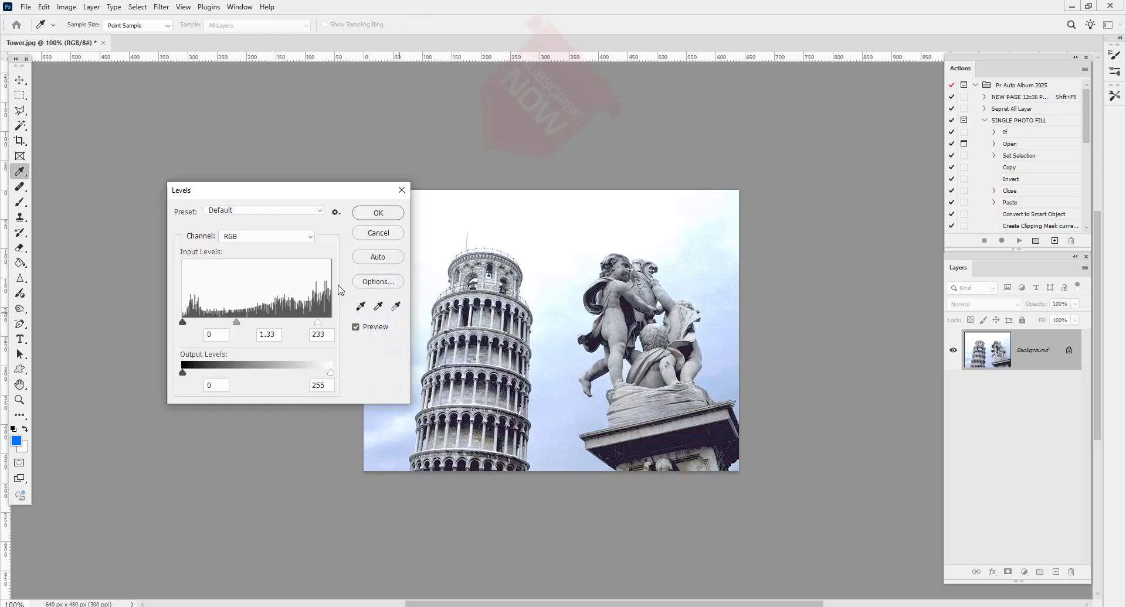
pyautogui.moveTo(318, 322); pyautogui.dragTo(331, 322)
pyautogui.click(376, 215)
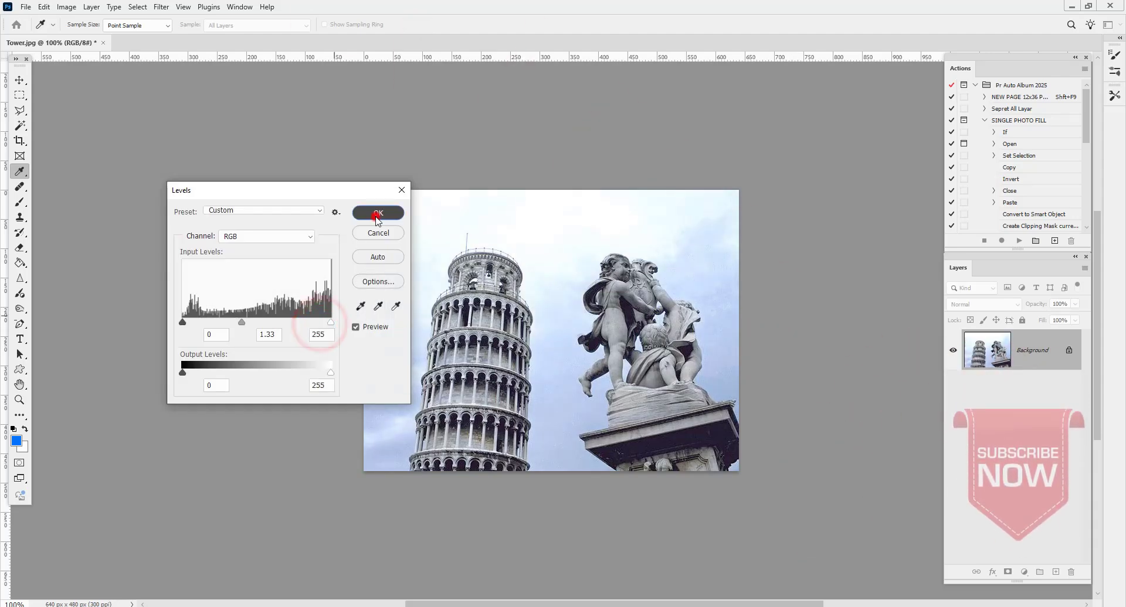
pyautogui.press('v')
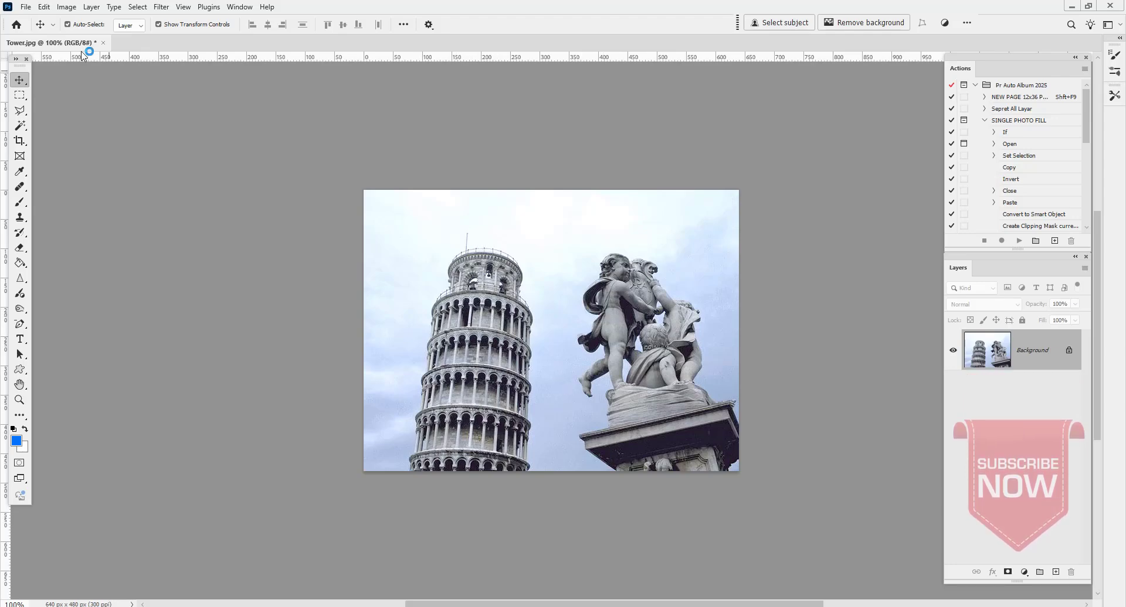
# - Start the Adaptive Wide Angle filter on the Tower photo
pyautogui.click(159, 7)
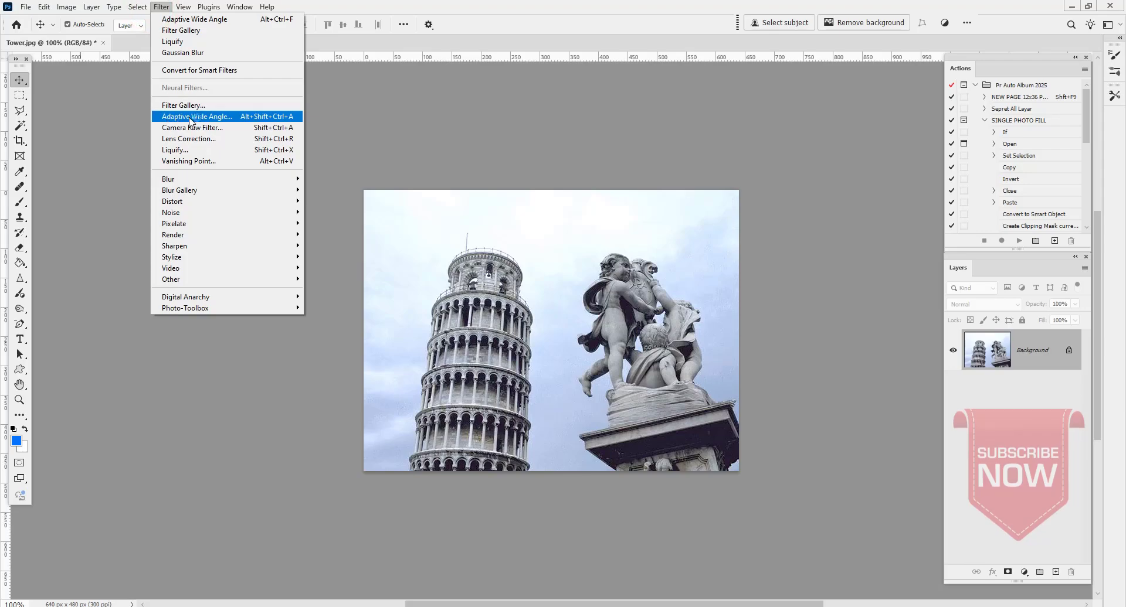
pyautogui.click(225, 120)
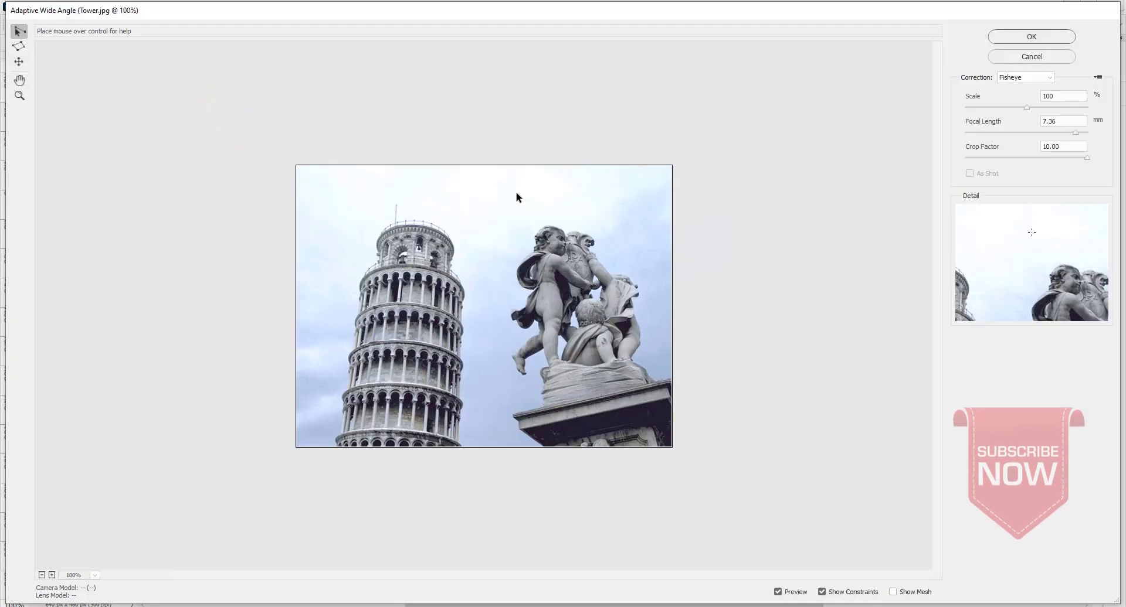
pyautogui.click(18, 30)
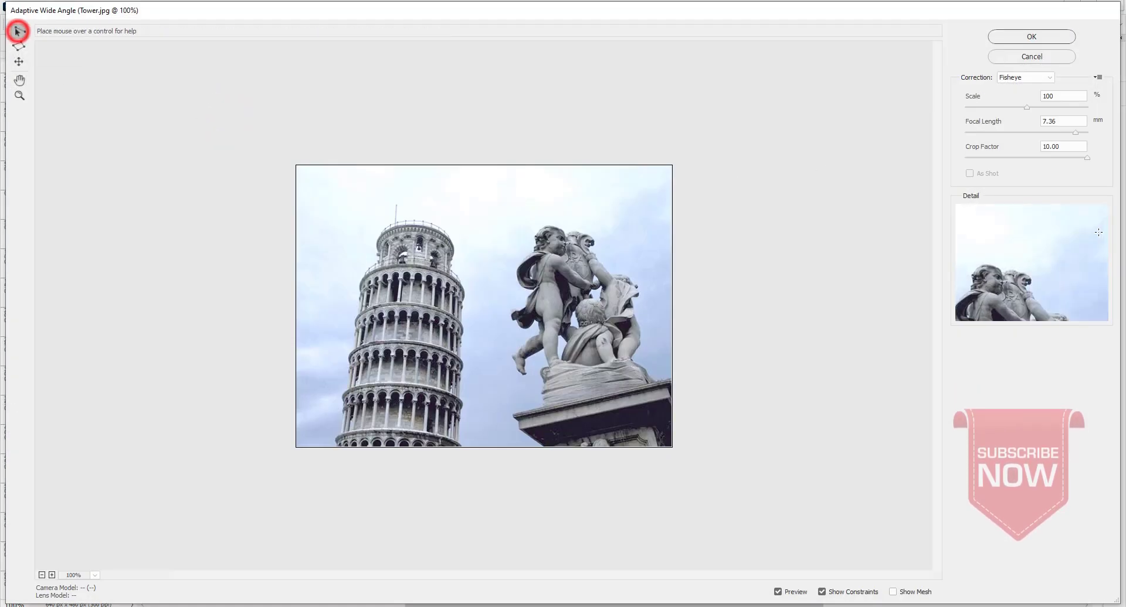
pyautogui.click(418, 224)
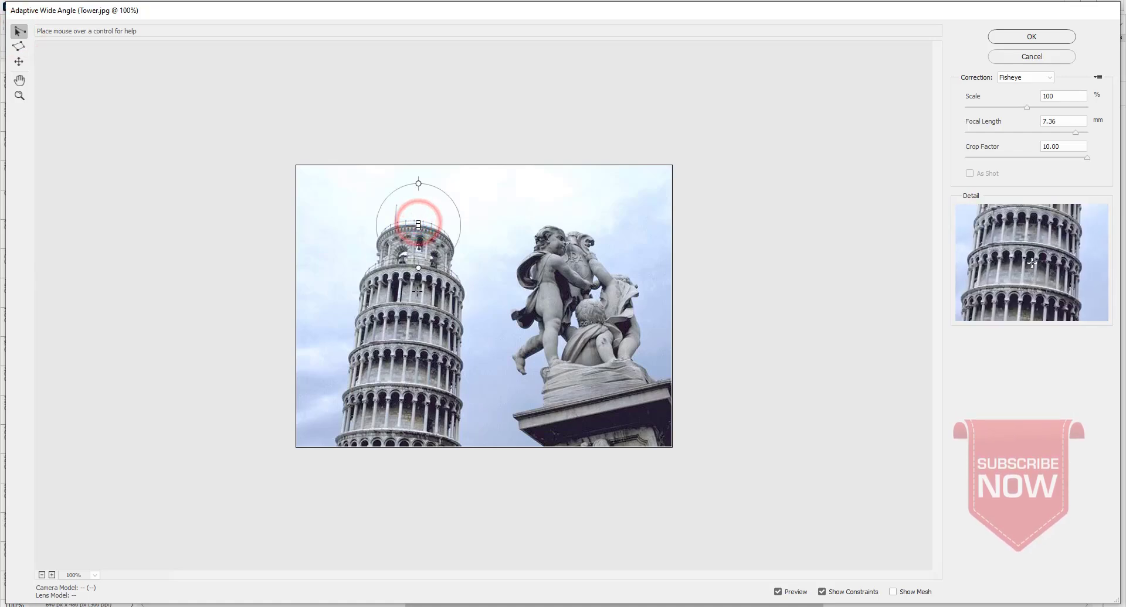
pyautogui.click(415, 267)
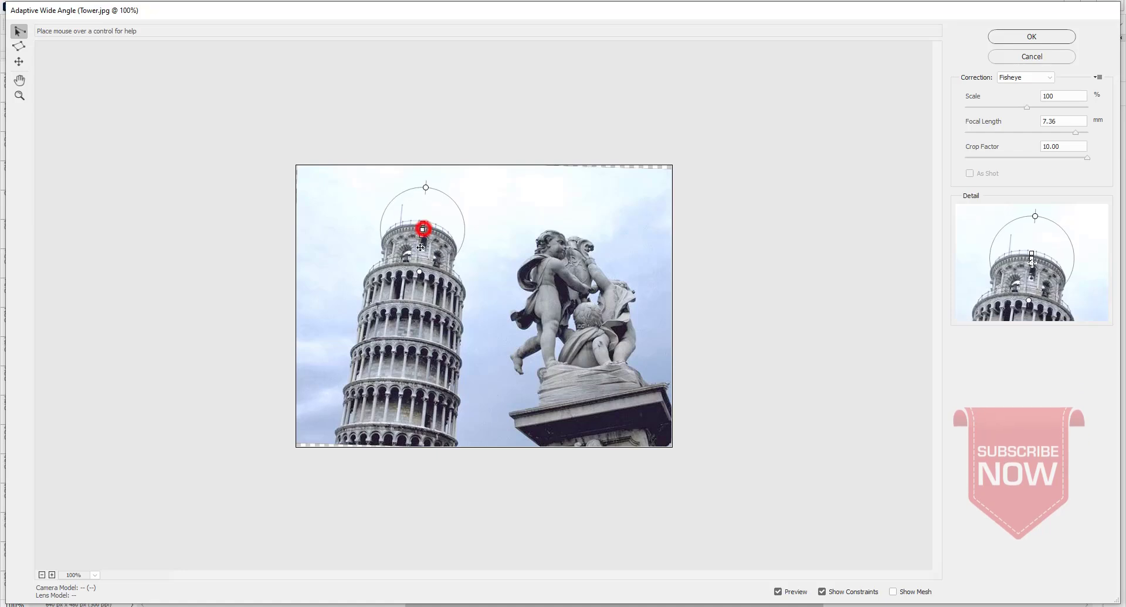
pyautogui.moveTo(420, 247); pyautogui.dragTo(405, 439)
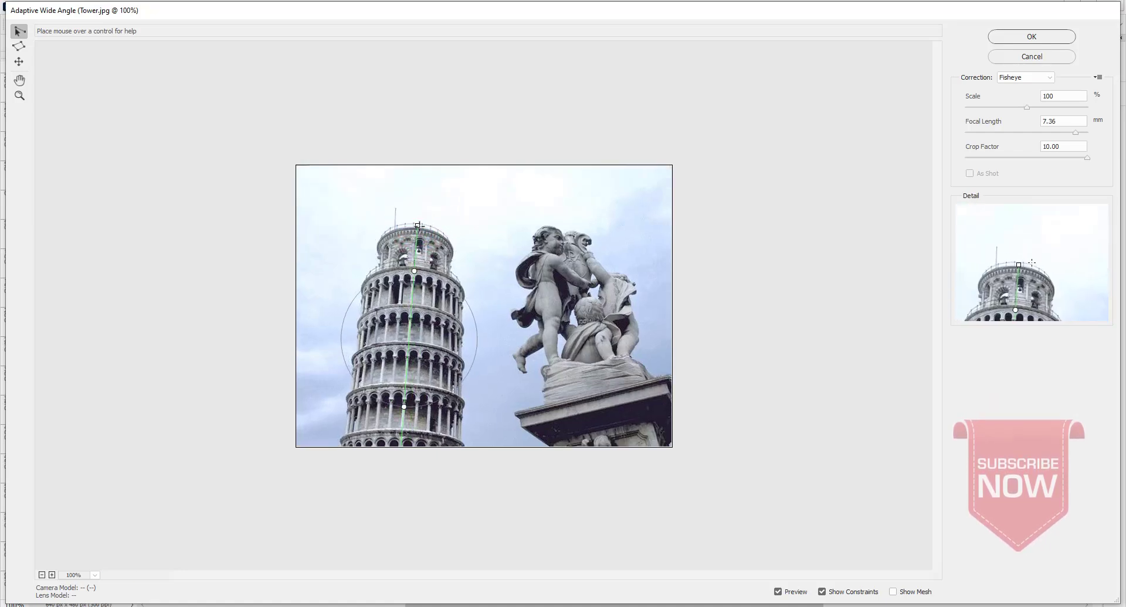
pyautogui.click(402, 274)
pyautogui.moveTo(443, 271); pyautogui.dragTo(442, 268)
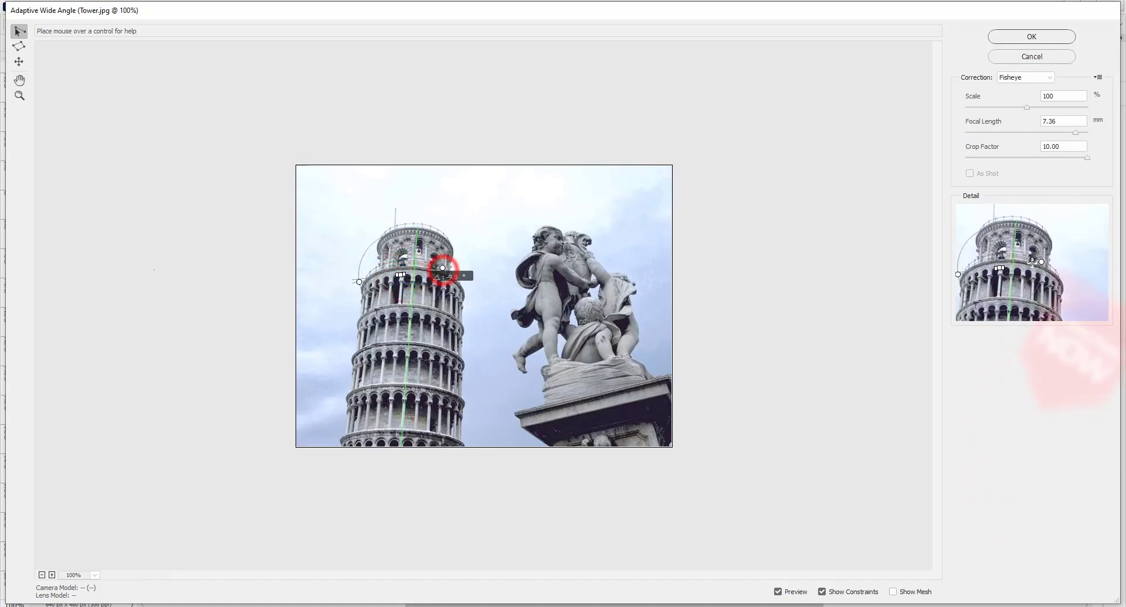
pyautogui.click(371, 263)
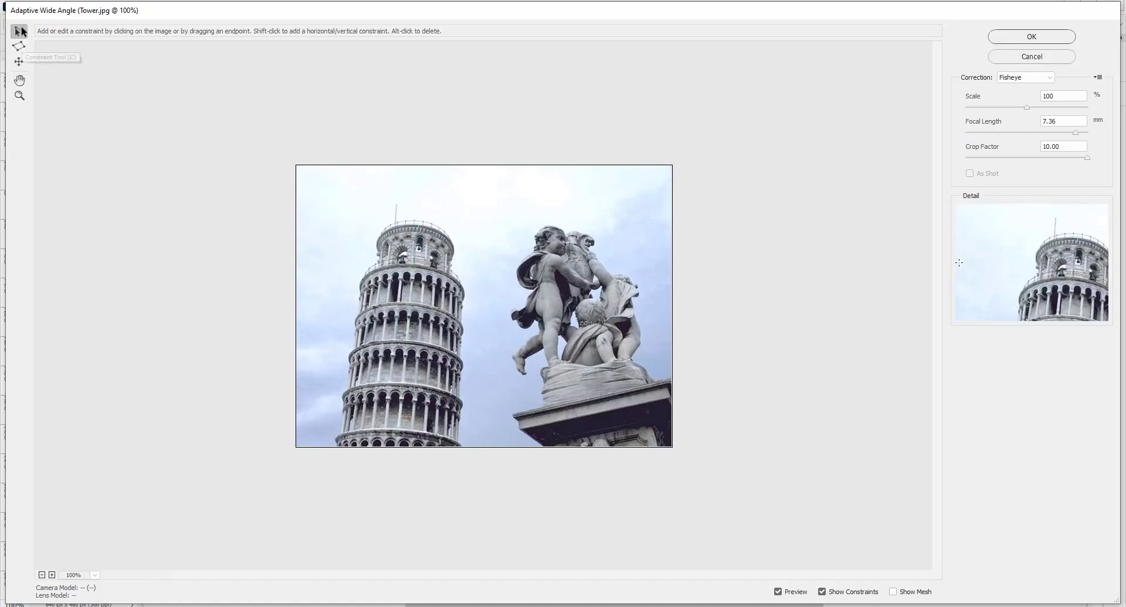
# - Draw a constraint line down the tower's centre, rotate it to vertical, and apply the Adaptive Wide Angle correction
pyautogui.click(19, 31)
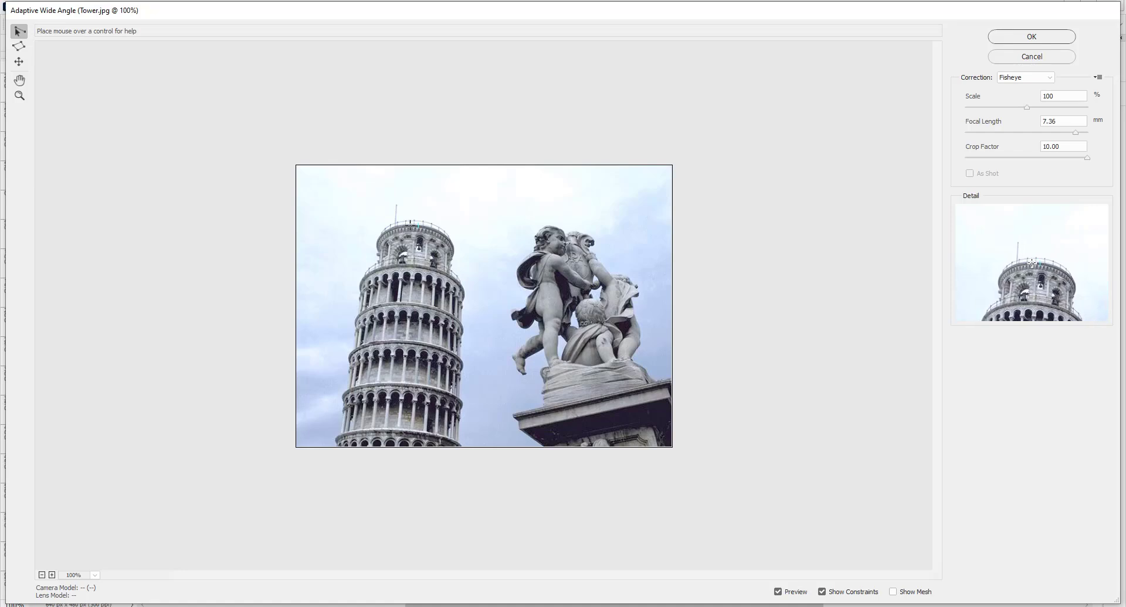
pyautogui.click(396, 445)
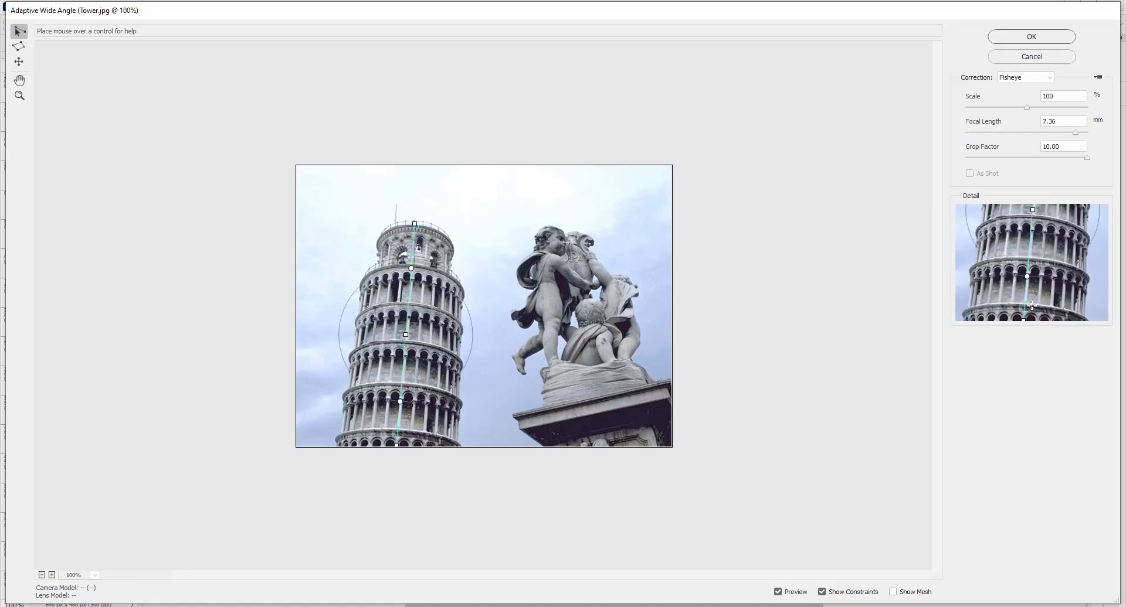
pyautogui.moveTo(411, 267); pyautogui.dragTo(404, 268)
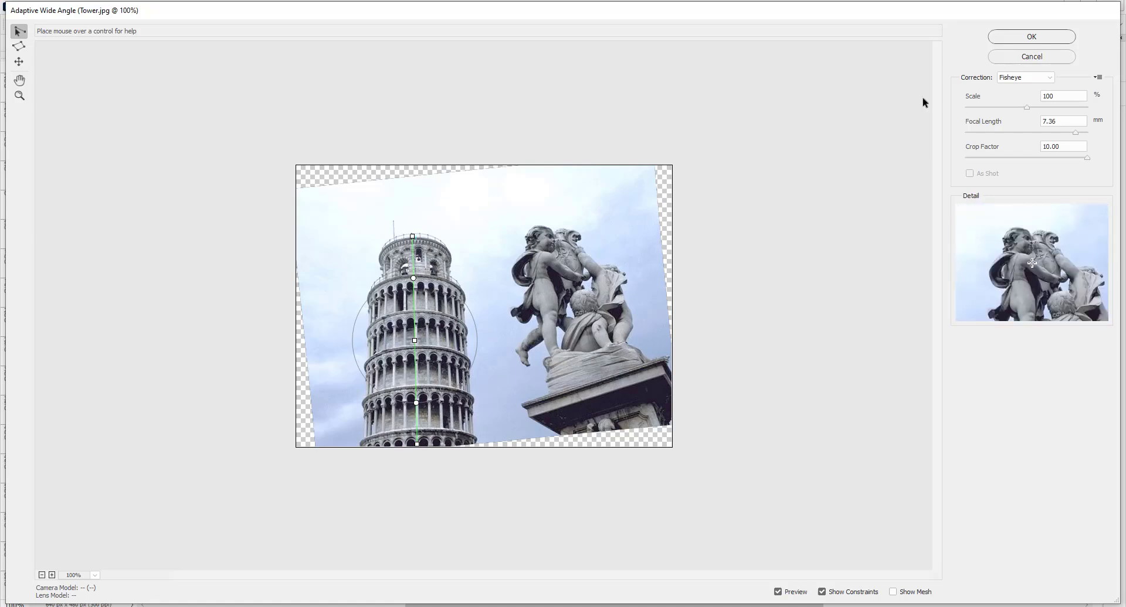
pyautogui.click(1013, 36)
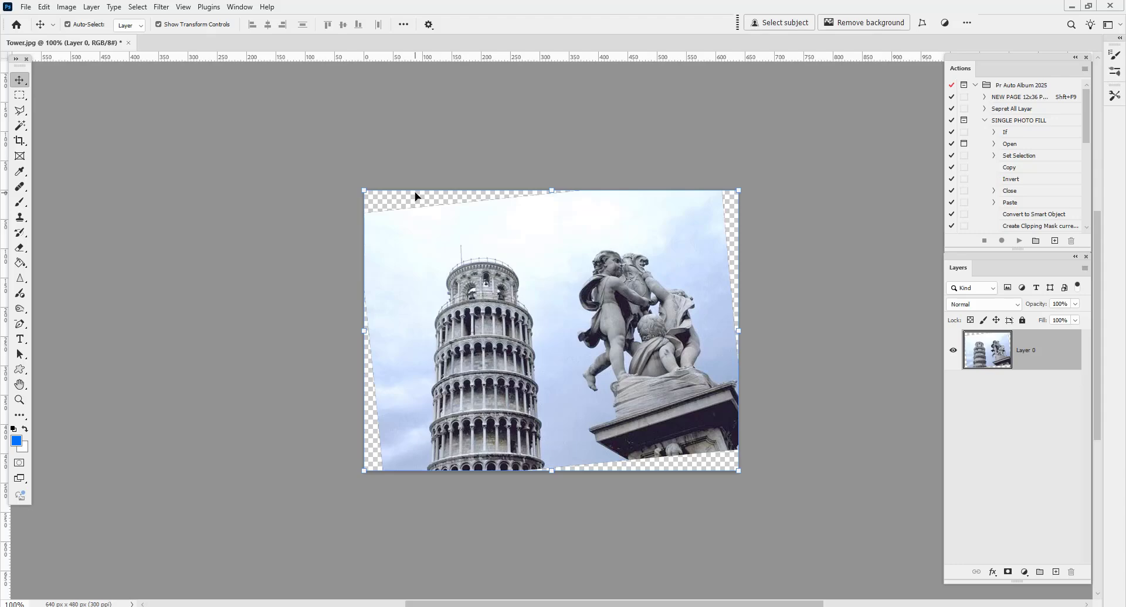
# - Restore the uncorrected tower image and copy the whole picture onto a new layer
pyautogui.hotkey('ctrl', 'shift', 's')
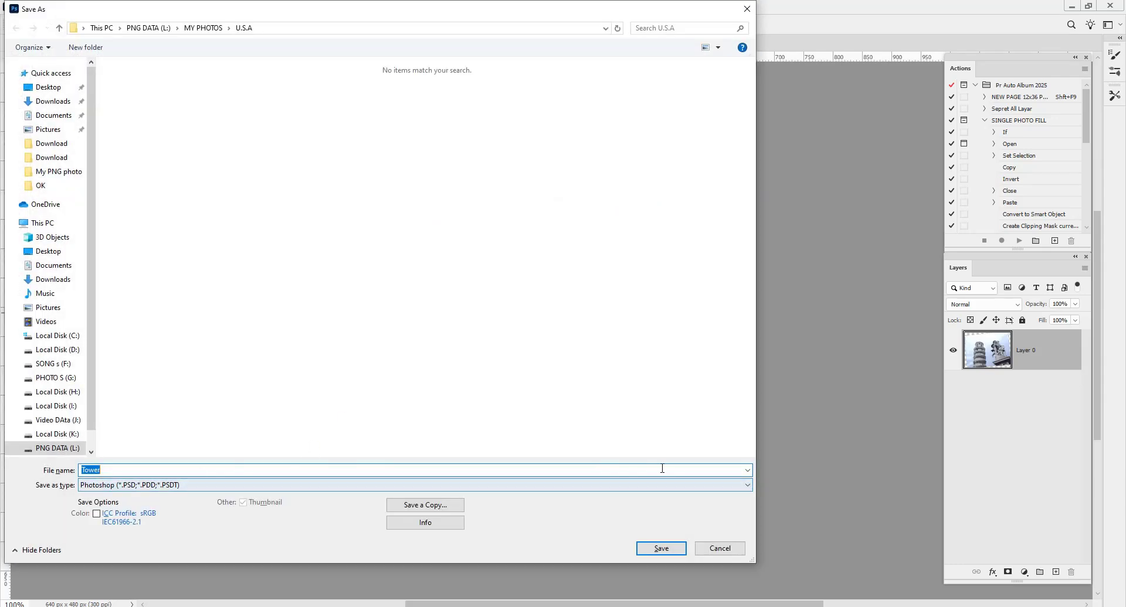
pyautogui.click(720, 548)
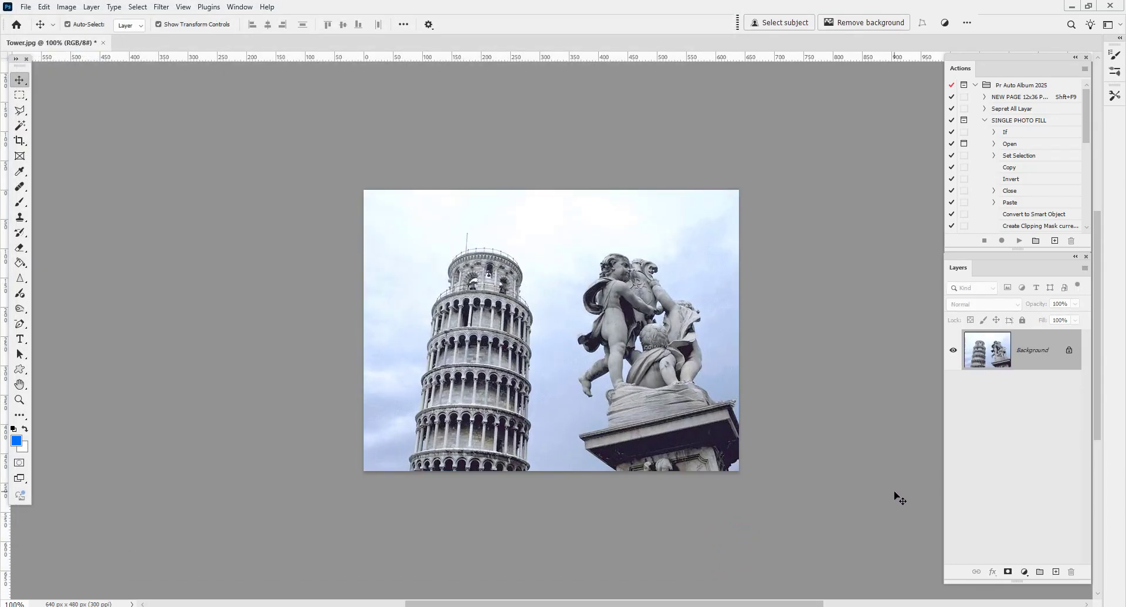
pyautogui.hotkey('ctrl', 'a')
pyautogui.hotkey('ctrl', 'j')
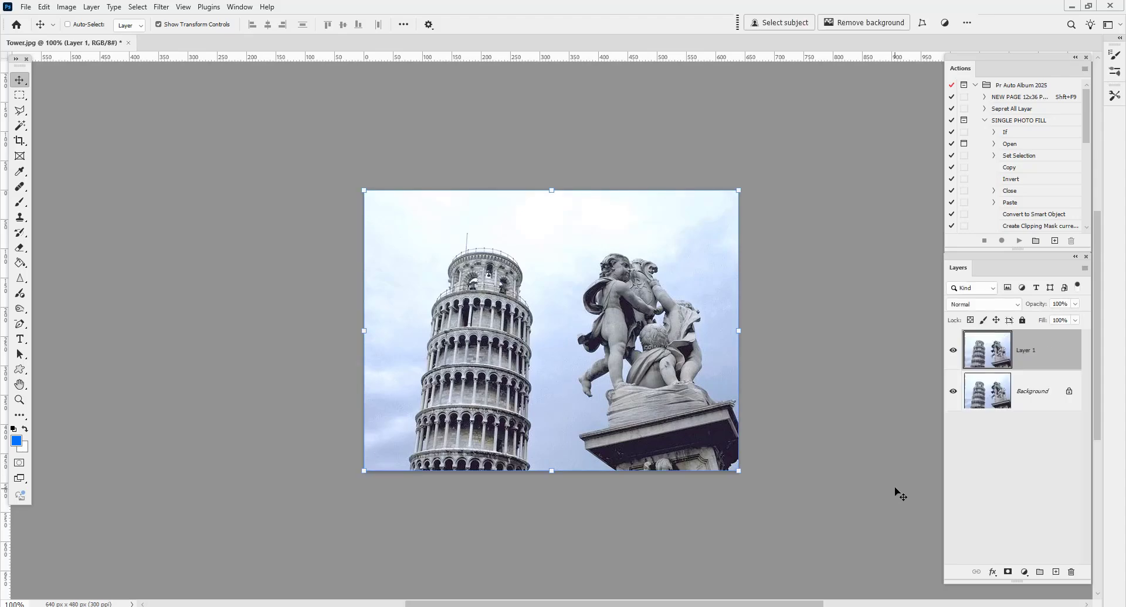
# - Reapply the last Adaptive Wide Angle correction to the copied tower layer
pyautogui.click(976, 401)
pyautogui.click(980, 361)
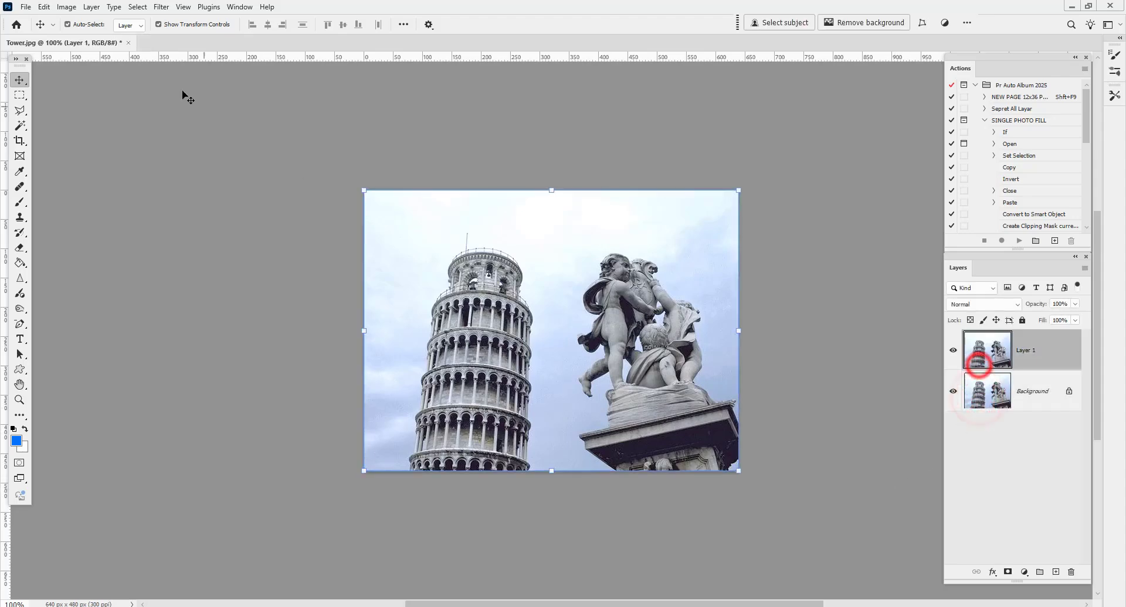
pyautogui.click(161, 8)
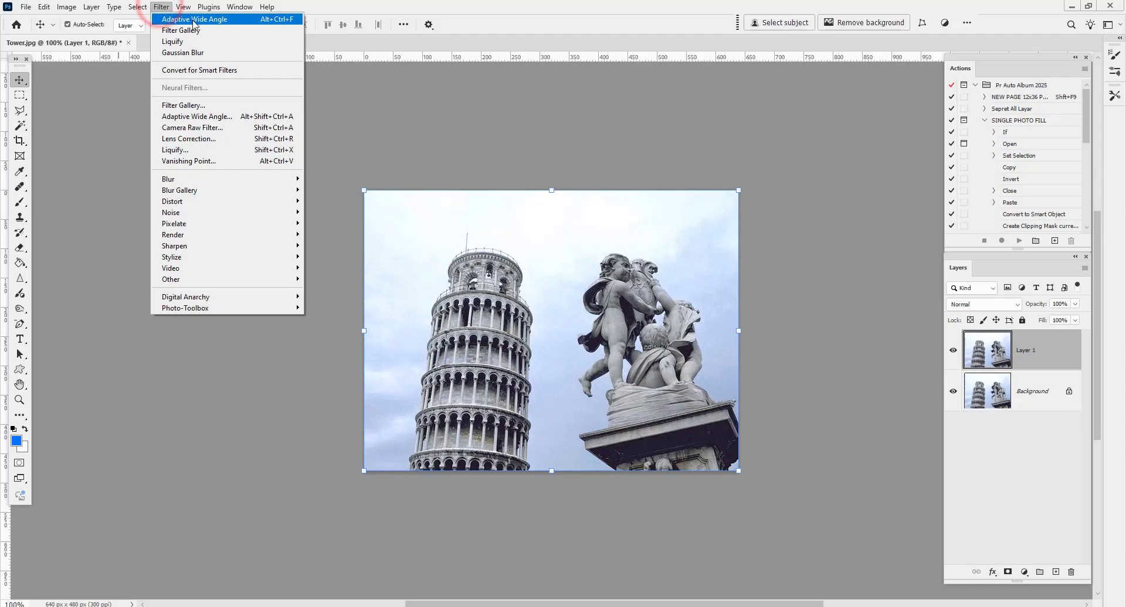
pyautogui.click(191, 20)
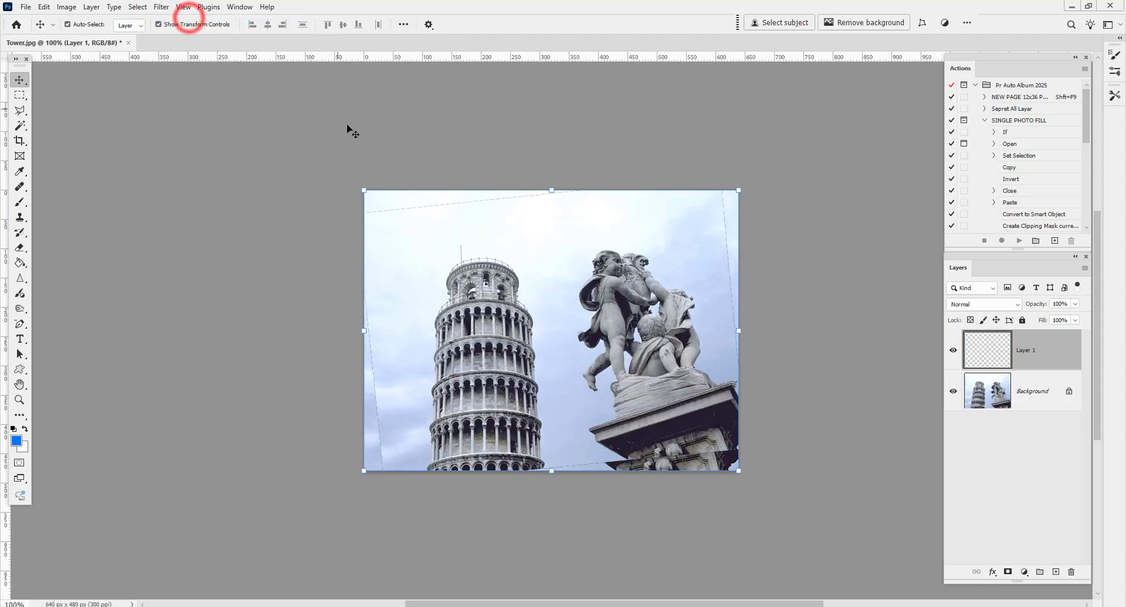
# - Toggle the visibility of Layer 1 and Background to compare the corrected and original tower, leaving only Background shown
pyautogui.click(953, 392)
pyautogui.click(954, 352)
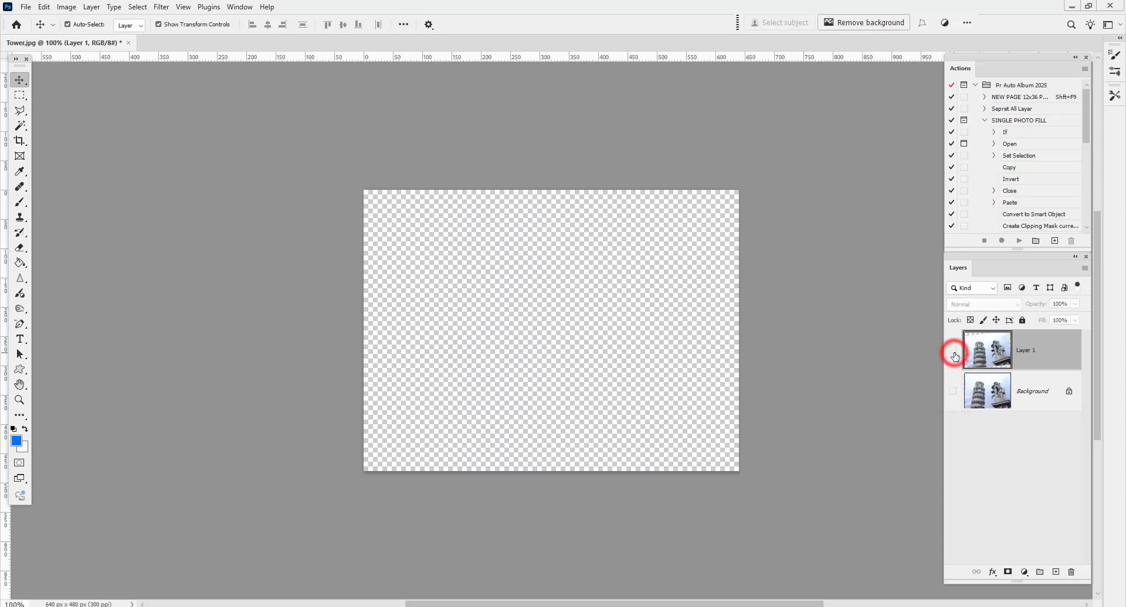
pyautogui.click(954, 351)
pyautogui.click(952, 391)
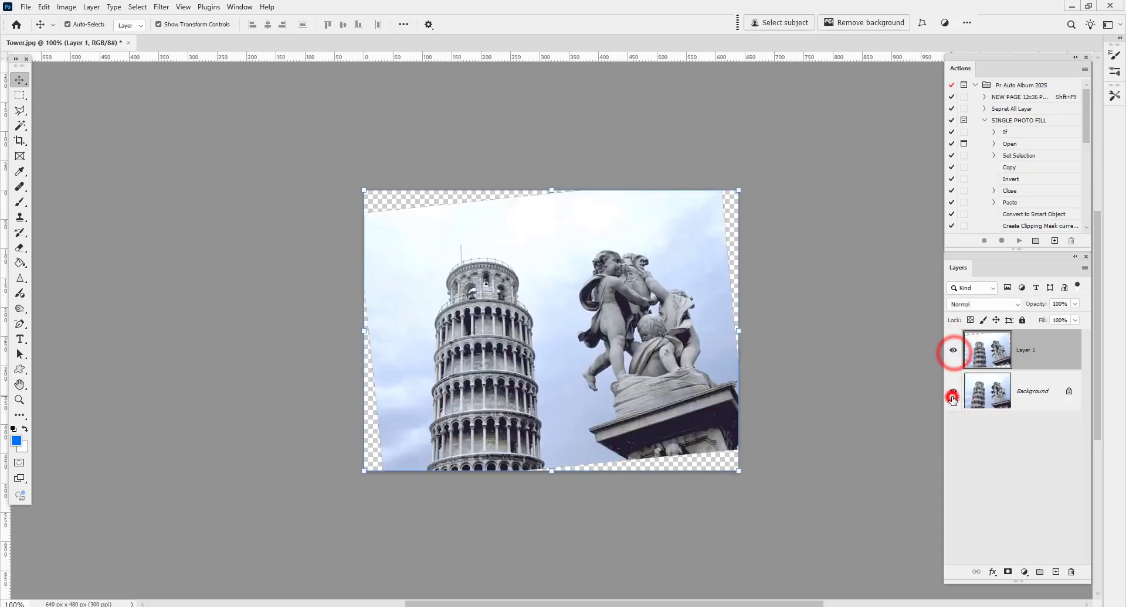
pyautogui.click(954, 351)
pyautogui.click(953, 351)
pyautogui.click(953, 352)
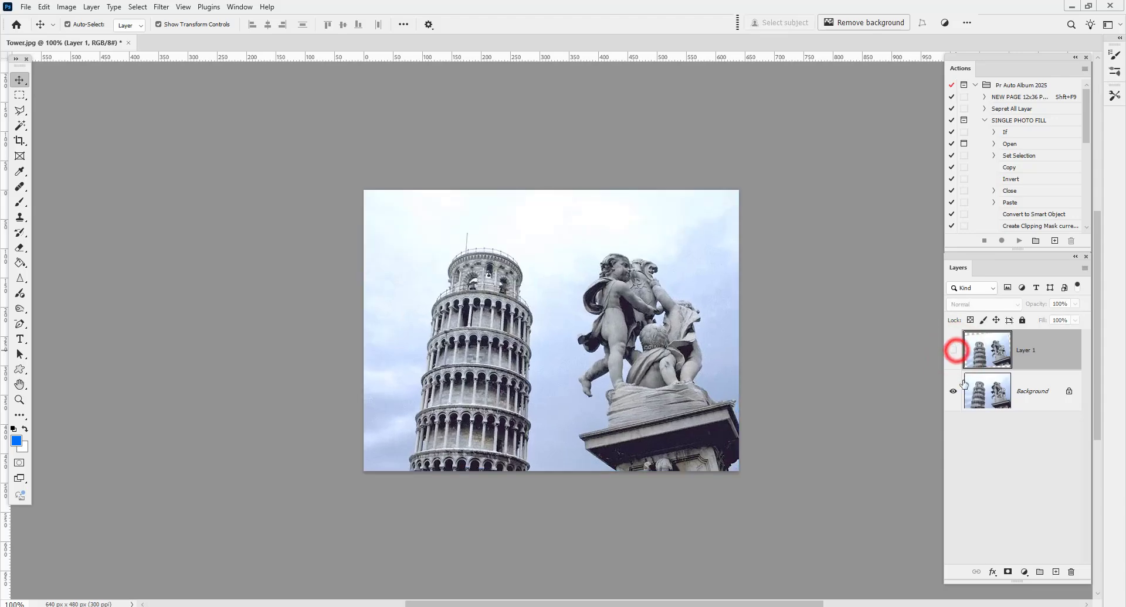
# - Try rotating the whole Background image by -5.51° with Free Transform to straighten the tower
pyautogui.click(986, 394)
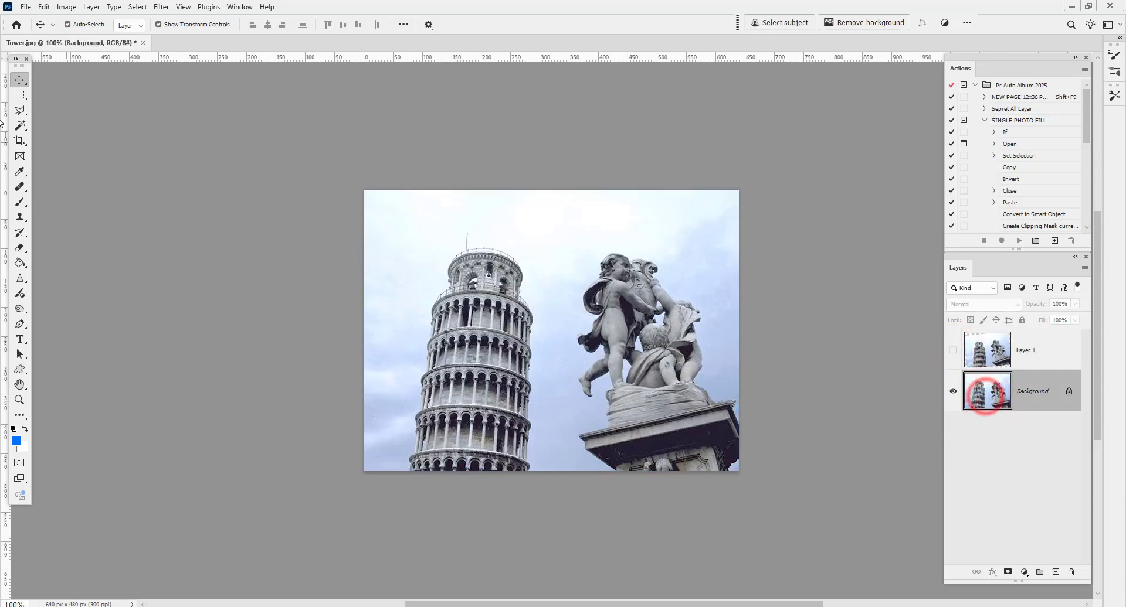
pyautogui.hotkey('ctrl', 'a')
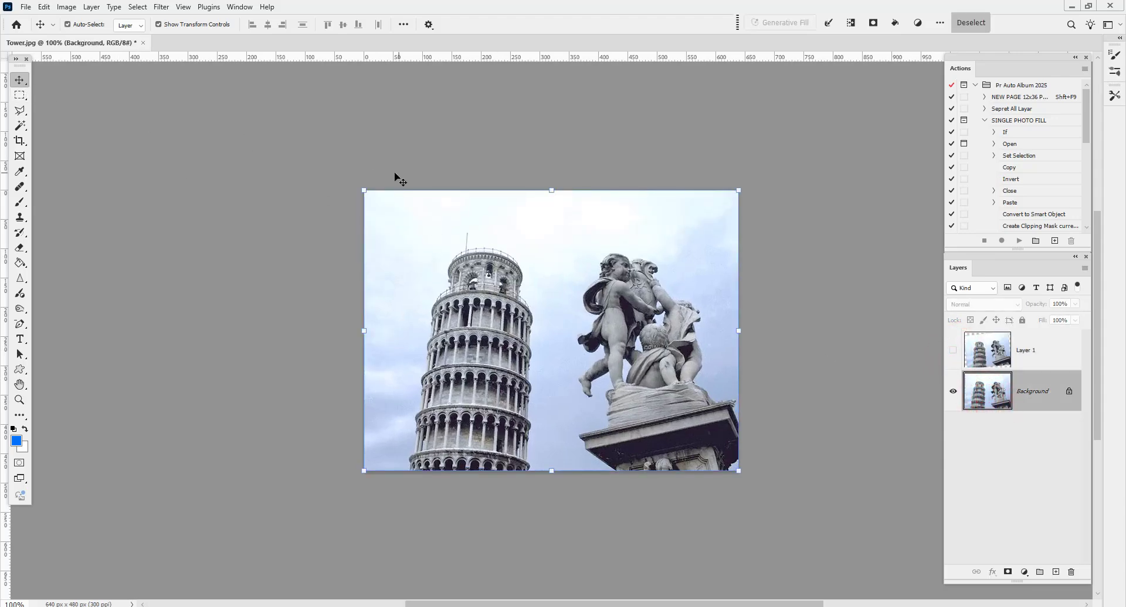
pyautogui.moveTo(387, 177); pyautogui.dragTo(364, 187)
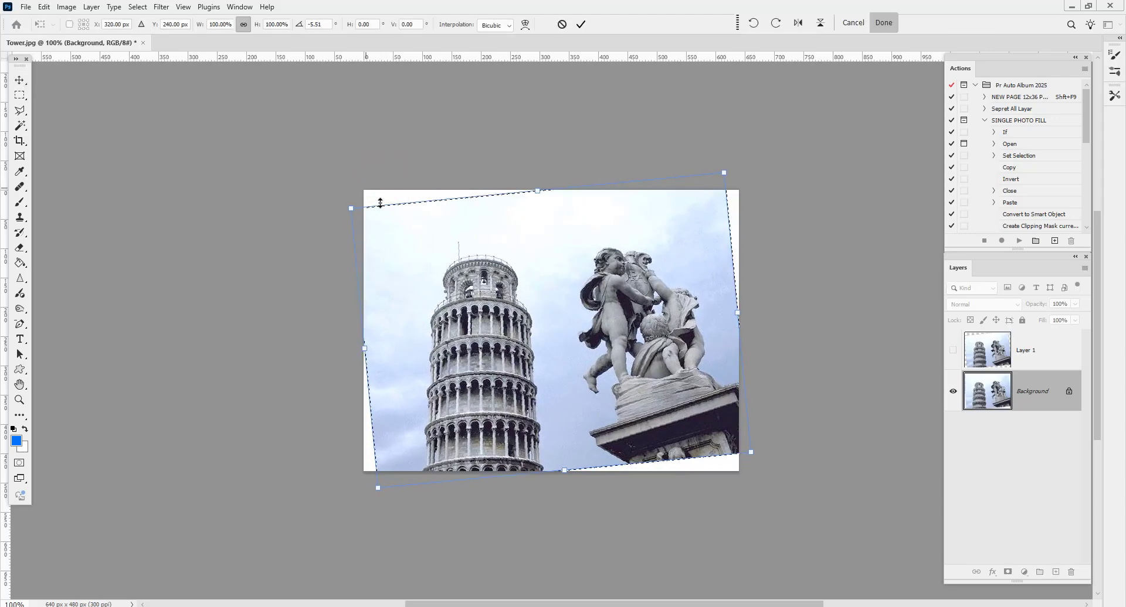
# - Abandon the rotation and close Tower.jpg without saving the changes
pyautogui.hotkey('ctrl', 'w')
pyautogui.click(627, 232)
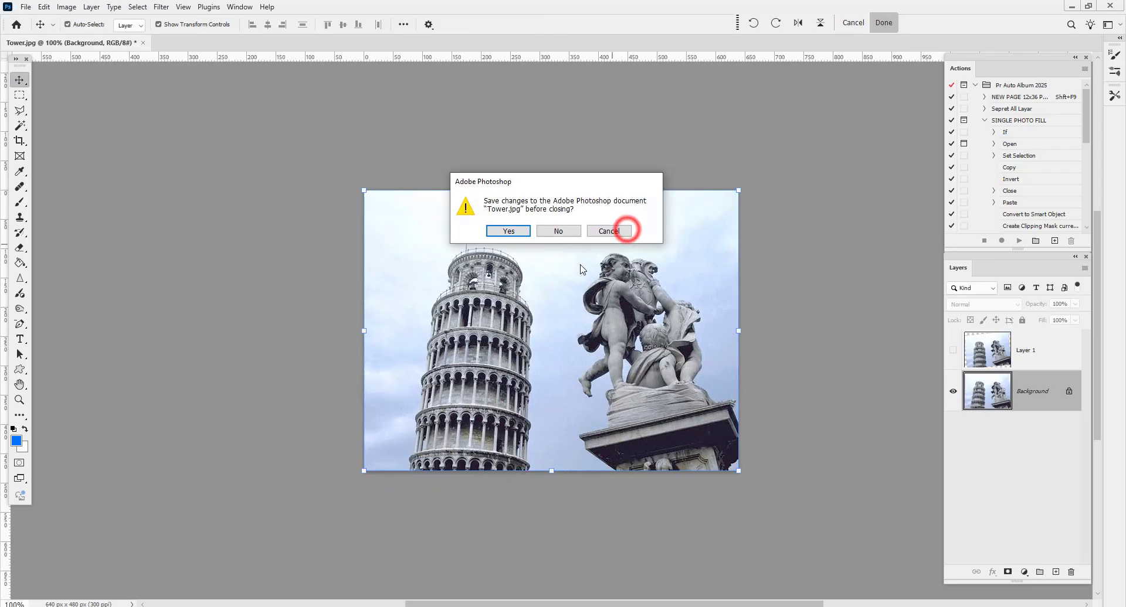
pyautogui.click(553, 231)
# - Switch to File Explorer and browse the Taj Mahal folder in MY PHOTOS for another practice photo
pyautogui.moveTo(298, 566)
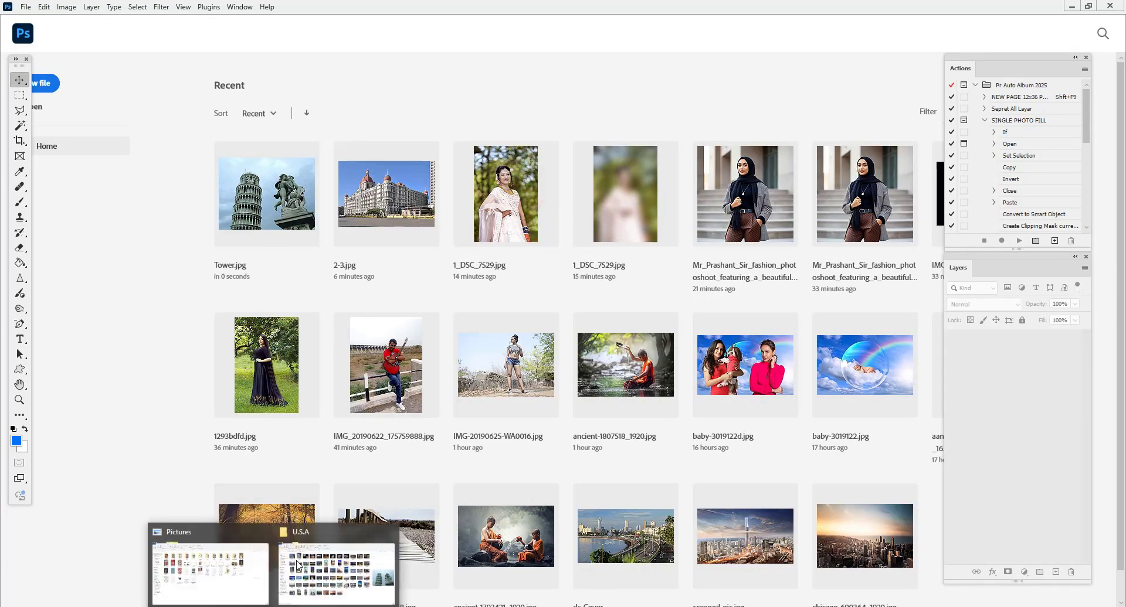
pyautogui.click(299, 536)
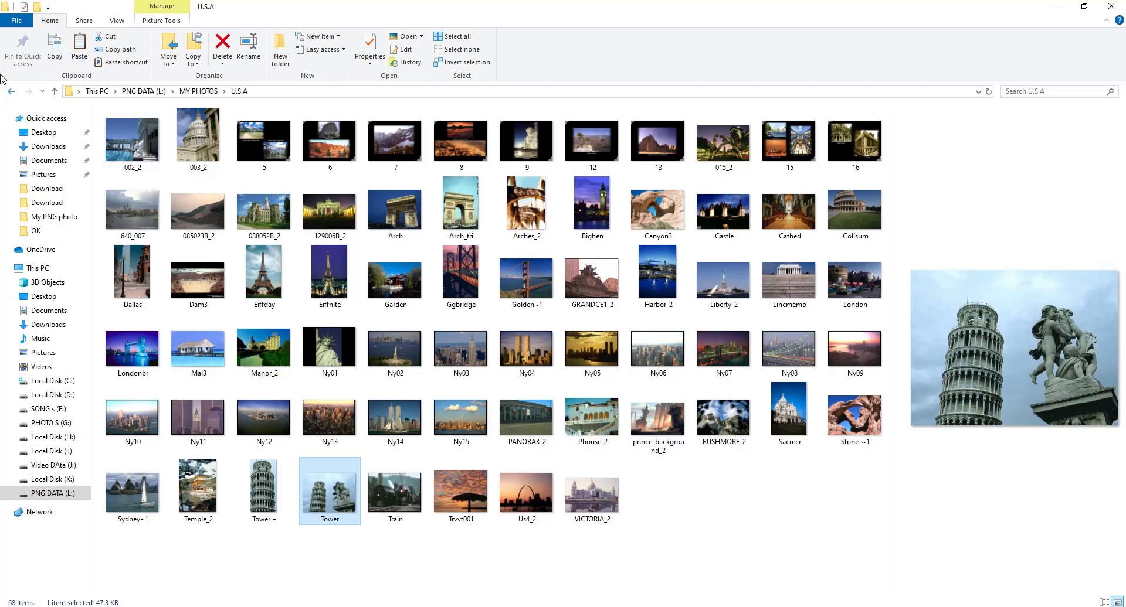
pyautogui.click(12, 90)
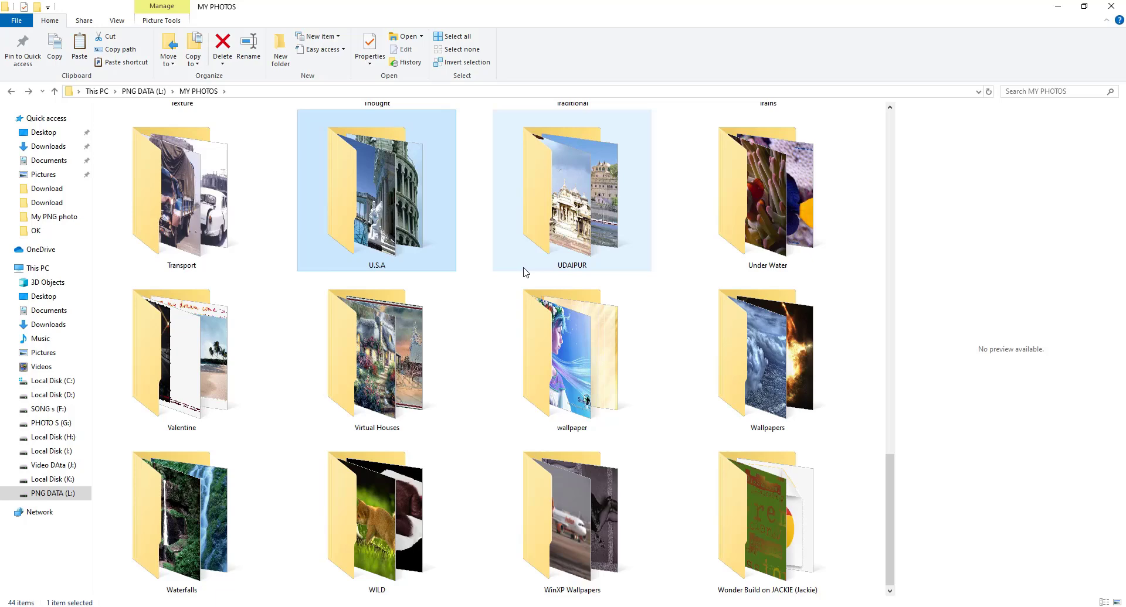
pyautogui.scroll(3, 526, 272)
pyautogui.doubleClick(746, 211)
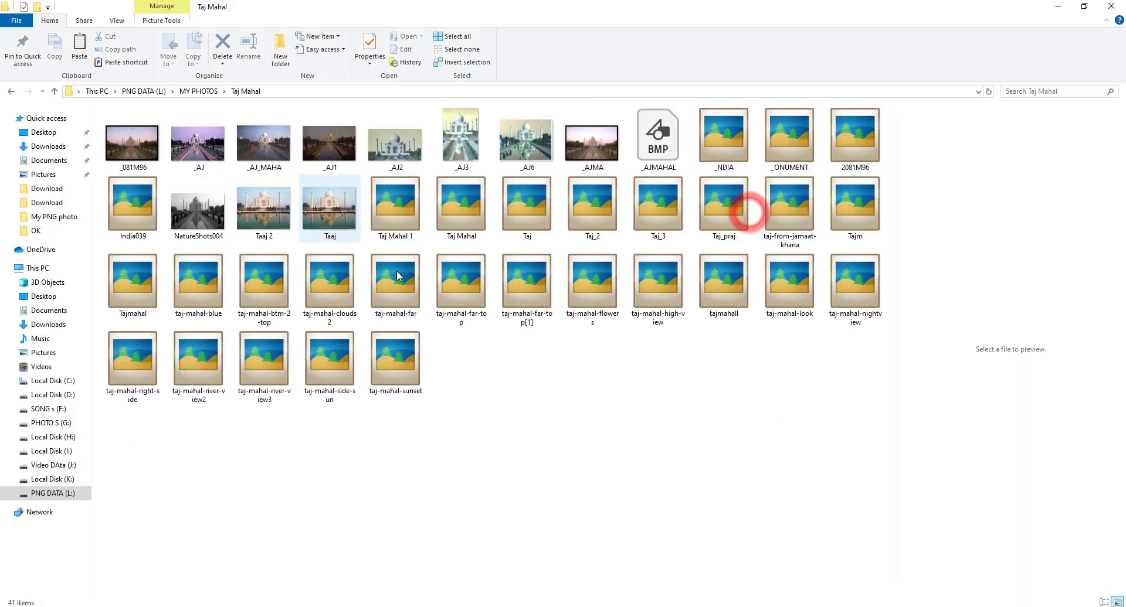
pyautogui.click(199, 146)
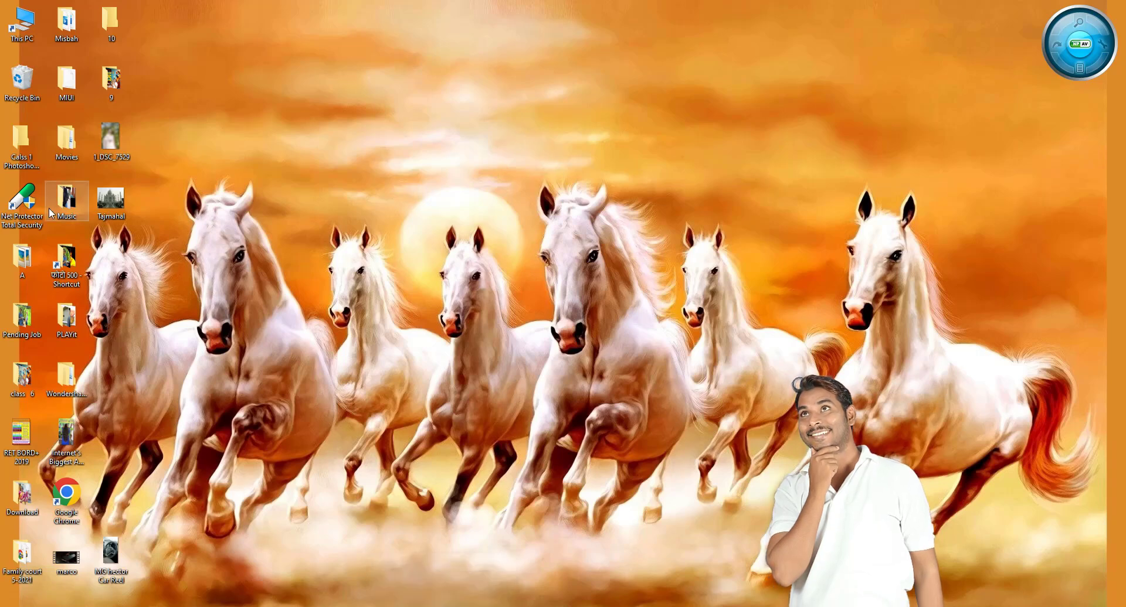
# - Open the Tajmahal image from the desktop in Photoshop and enlarge it to 200%
pyautogui.moveTo(122, 201); pyautogui.dragTo(403, 304)
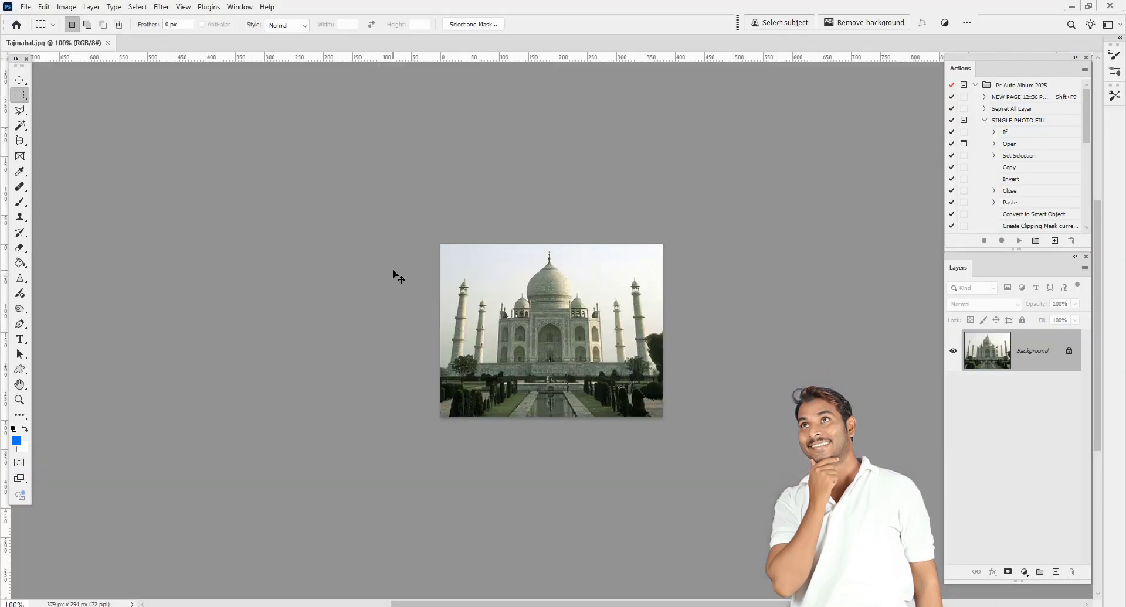
pyautogui.hotkey('ctrl', '+')
pyautogui.hotkey('ctrl', '+')
pyautogui.hotkey('ctrl', '+')
pyautogui.hotkey('ctrl', '-')
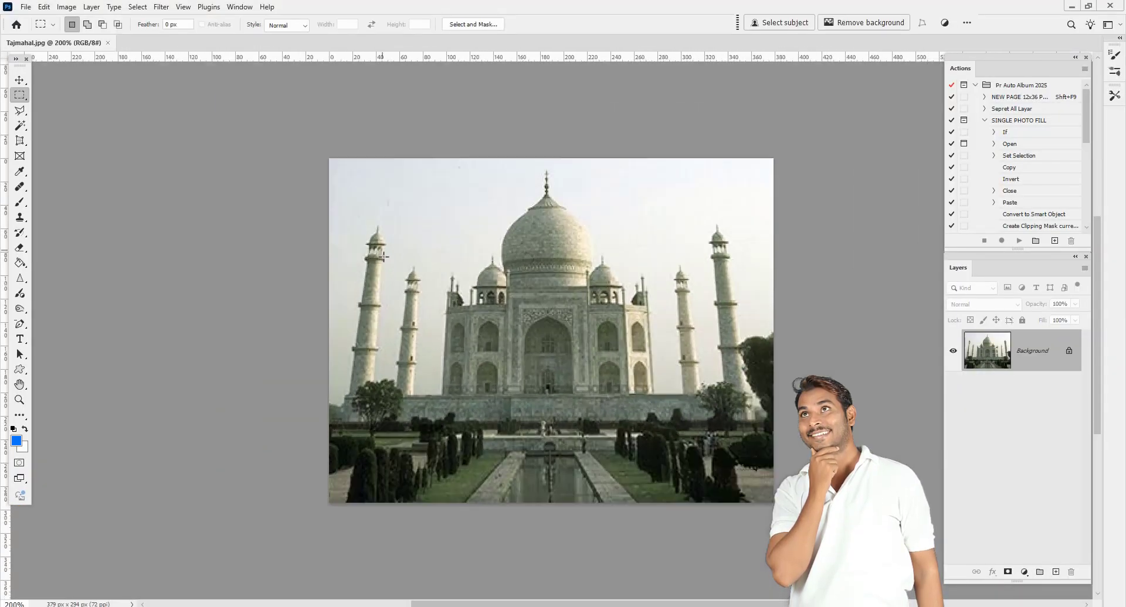
# - Start the Adaptive Wide Angle filter and draw two horizontal constraints, one along the platform's upper edge and one along its base
pyautogui.click(161, 7)
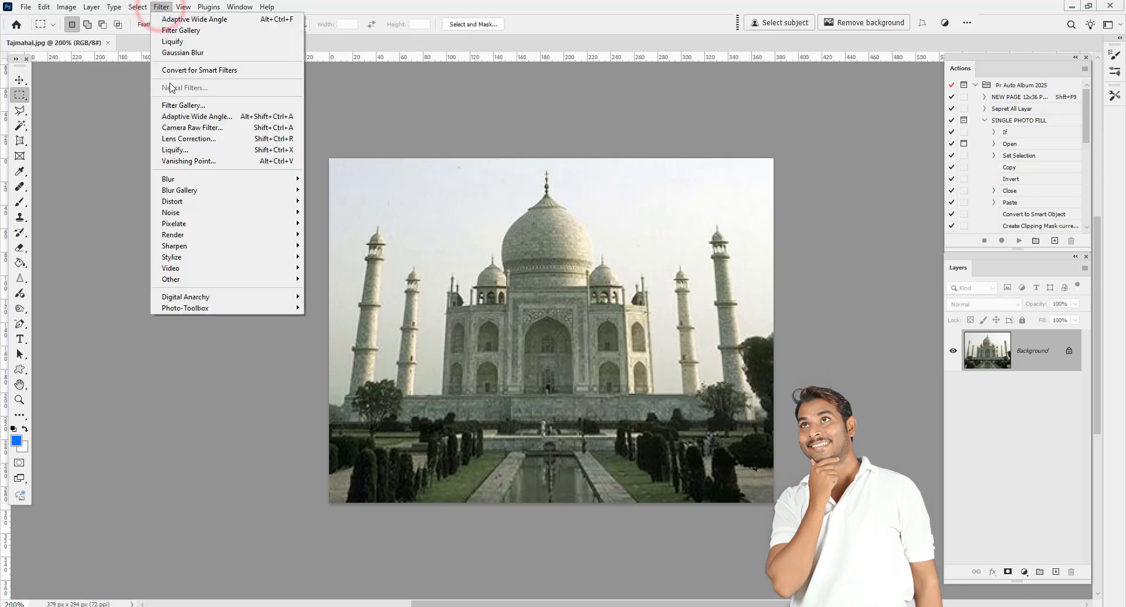
pyautogui.click(224, 118)
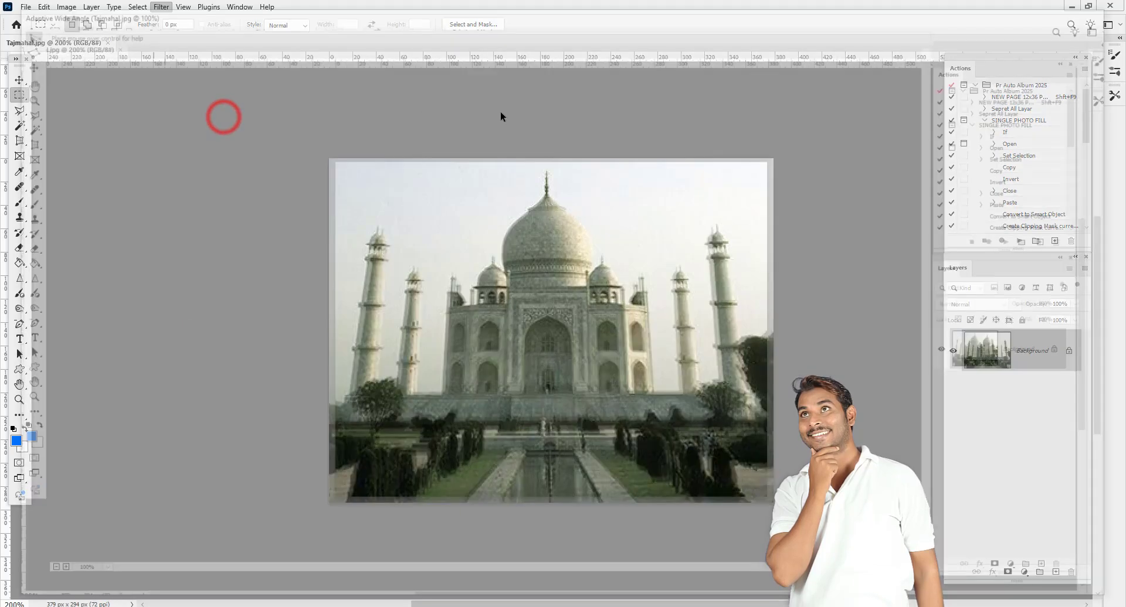
pyautogui.scroll(2, 621, 154)
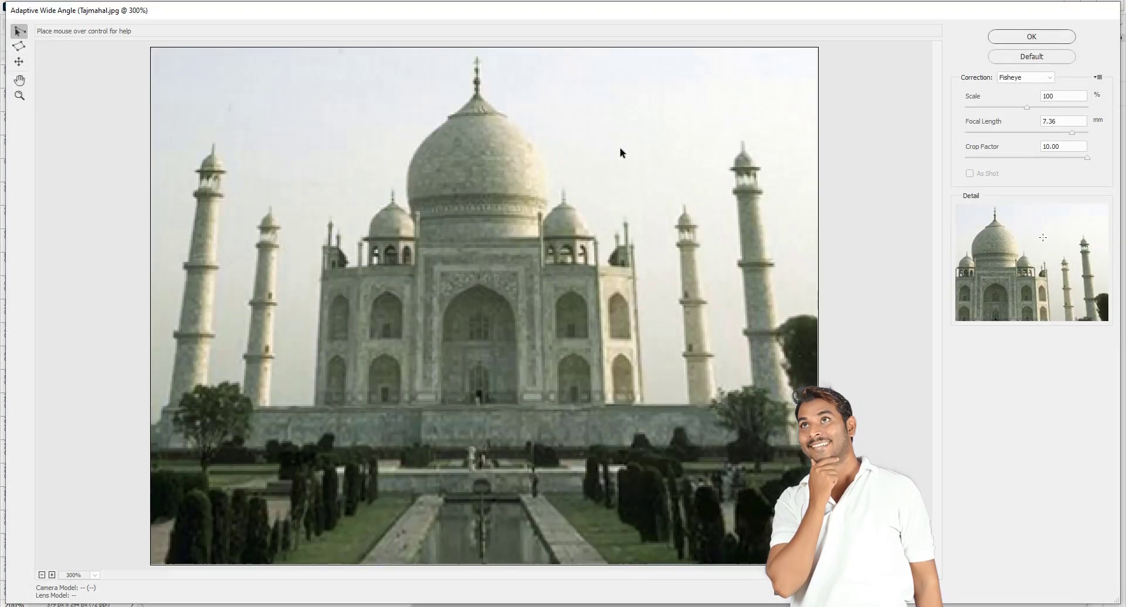
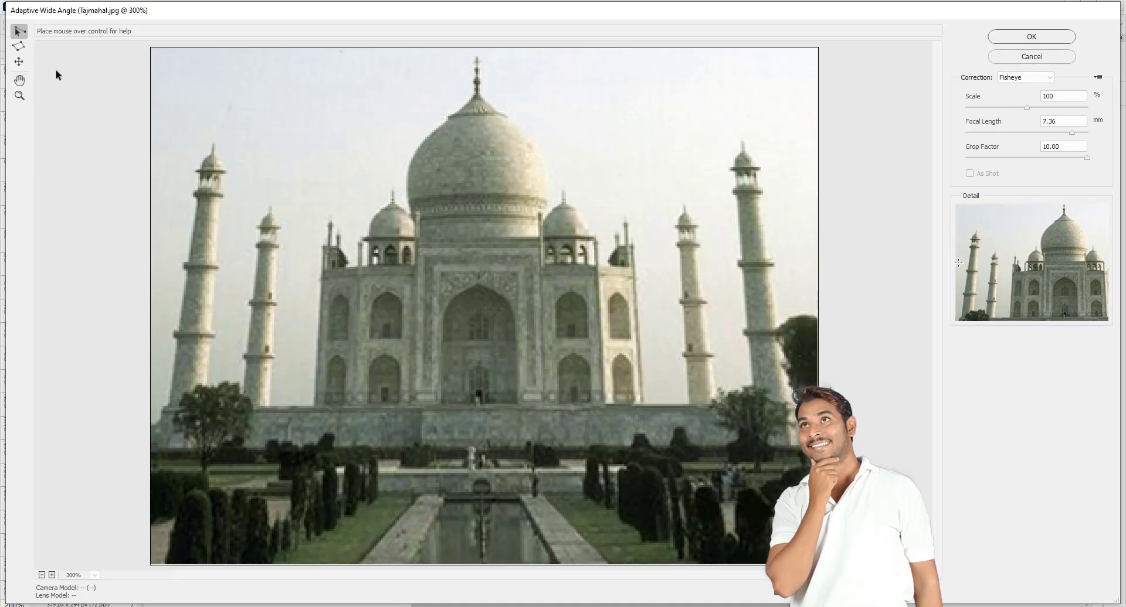
pyautogui.click(19, 31)
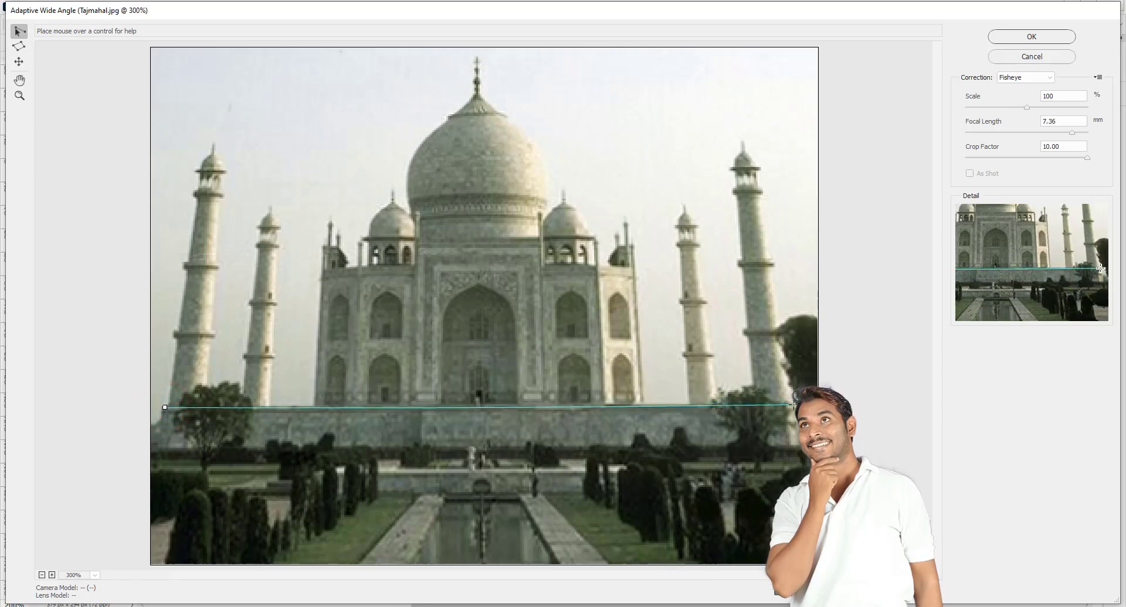
pyautogui.click(792, 405)
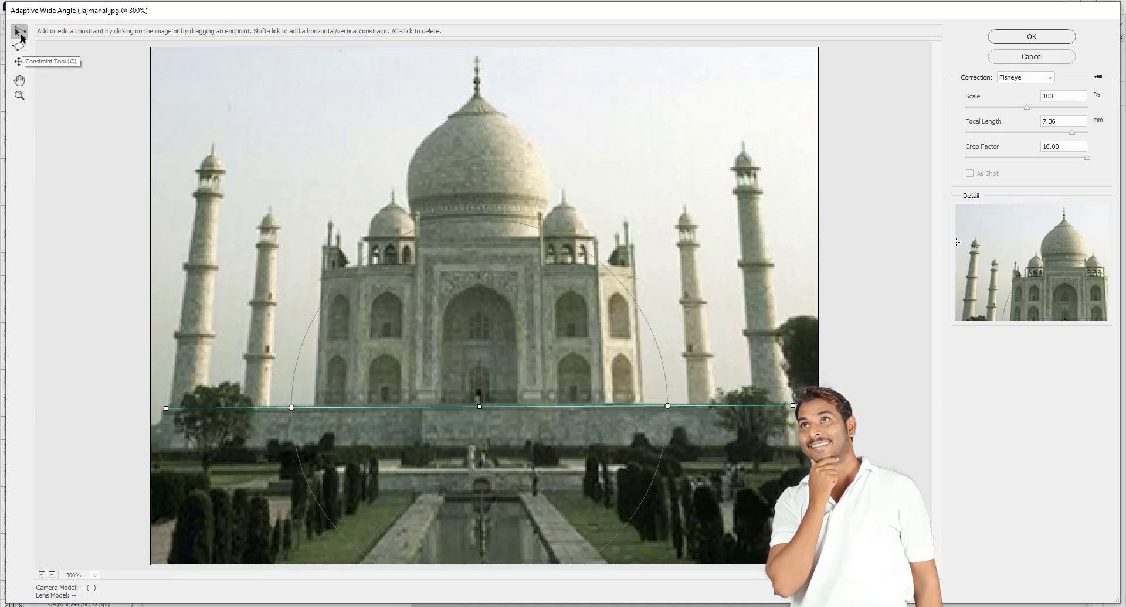
pyautogui.click(19, 31)
pyautogui.click(154, 456)
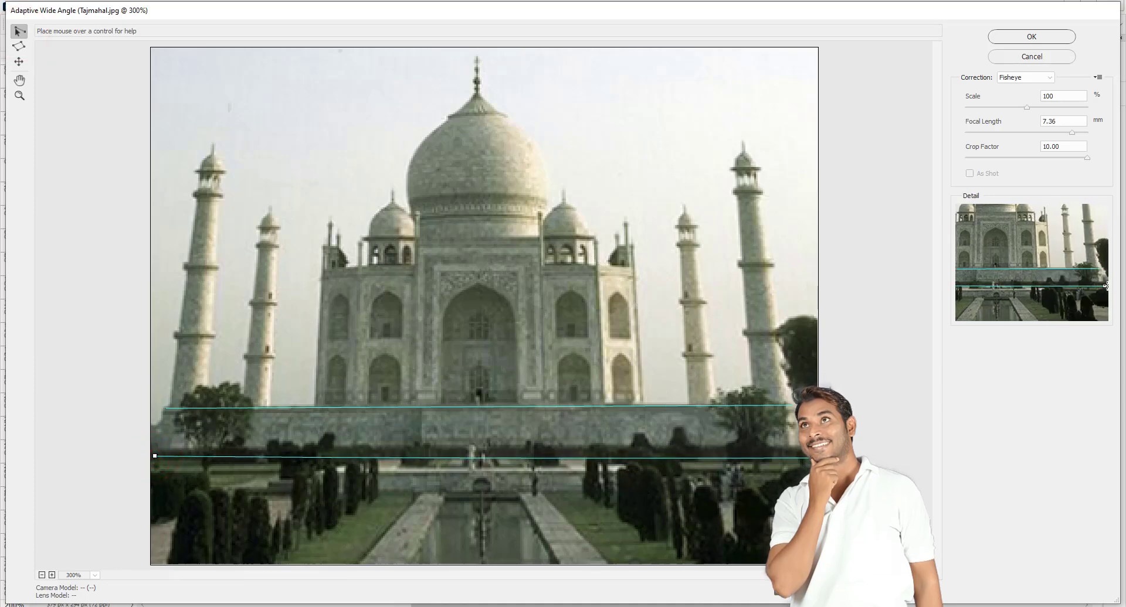
pyautogui.click(813, 459)
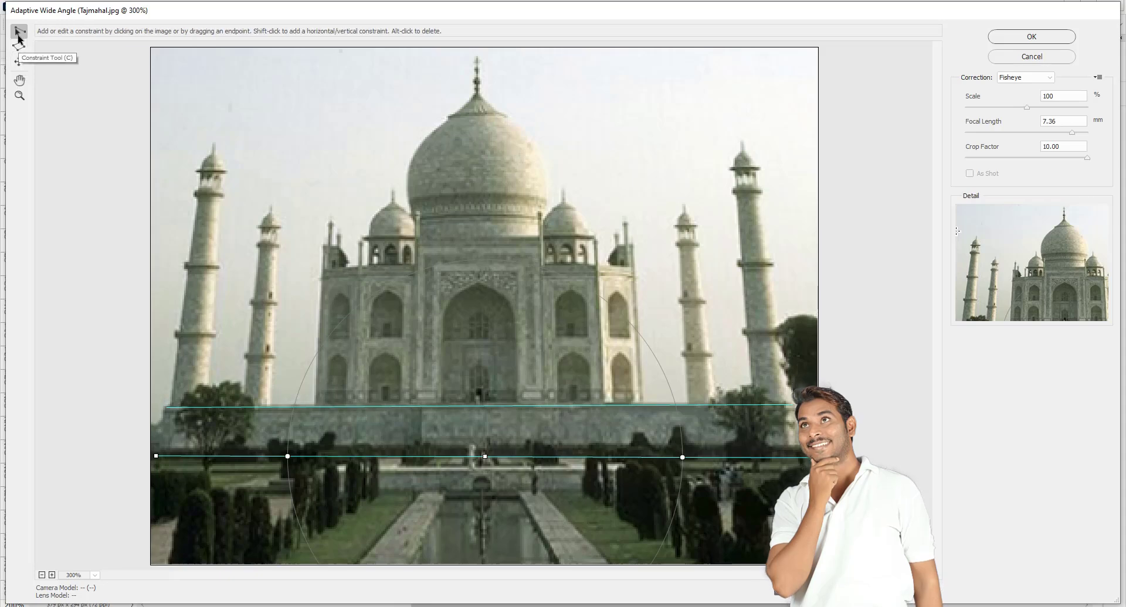
# - Draw a constraint along the left outer minaret from its tip to the platform and rotate it to vertical
pyautogui.click(21, 32)
pyautogui.click(213, 153)
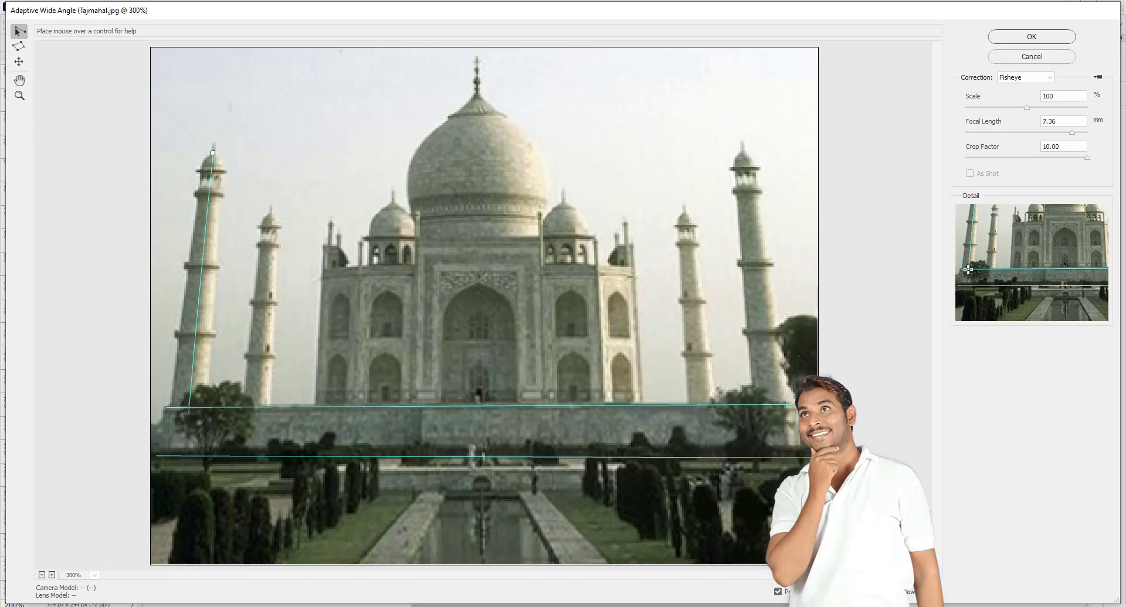
pyautogui.click(189, 409)
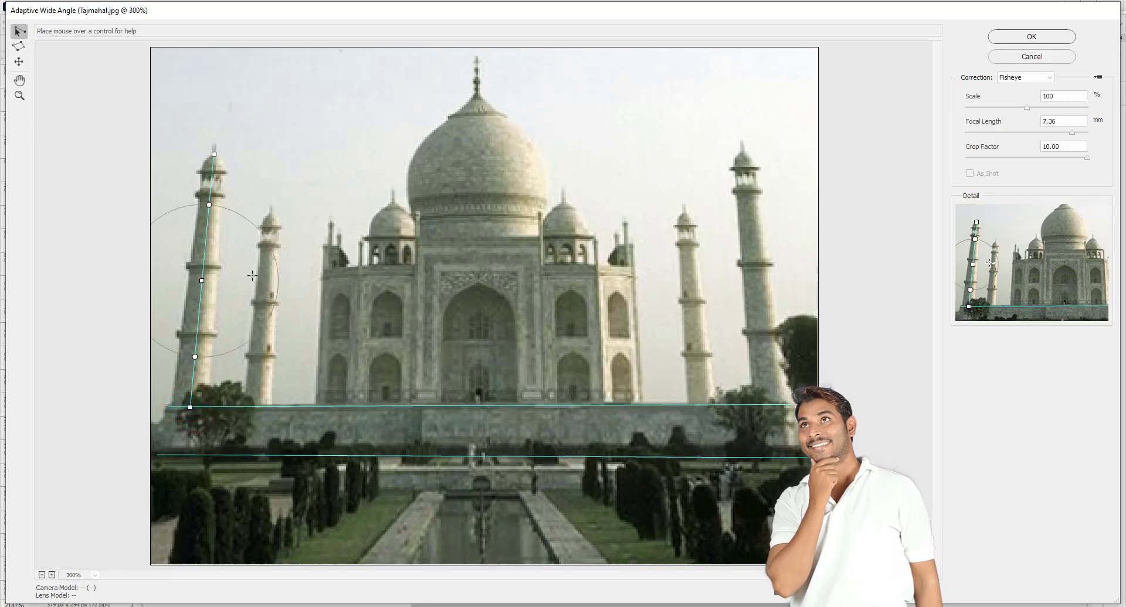
pyautogui.moveTo(209, 205); pyautogui.dragTo(202, 205)
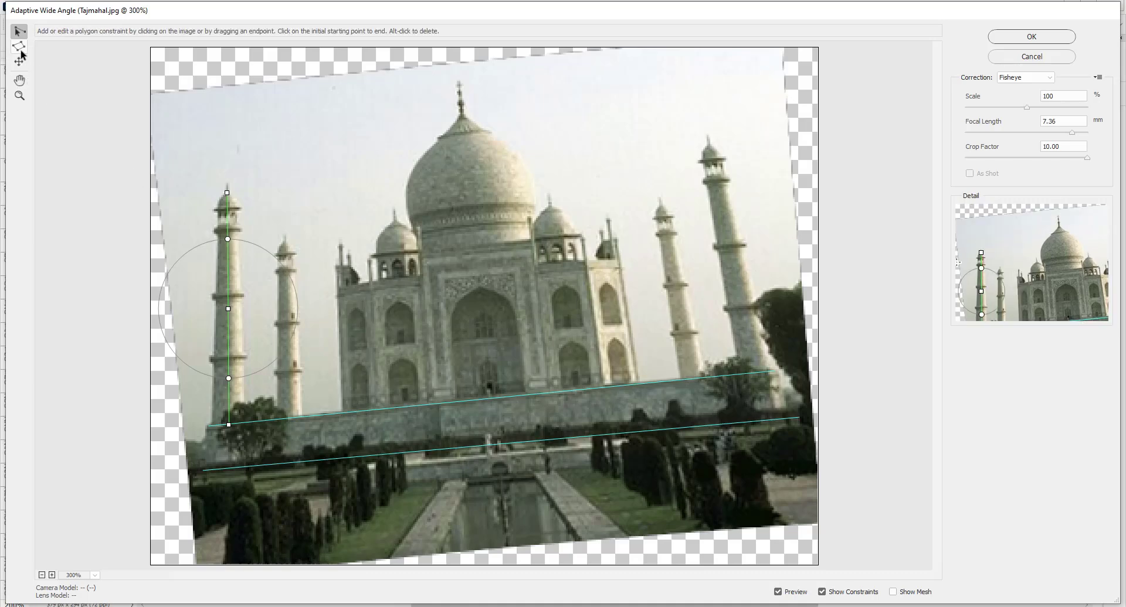
# - Draw a constraint along the right outer minaret from its tip to the platform and rotate it upright
pyautogui.click(709, 142)
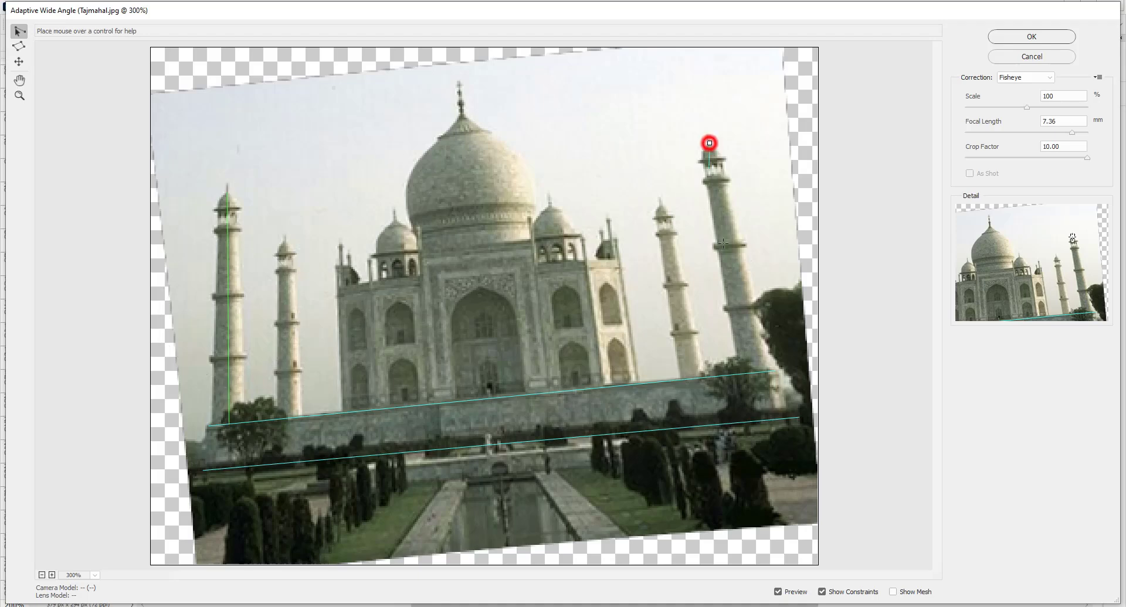
pyautogui.click(757, 375)
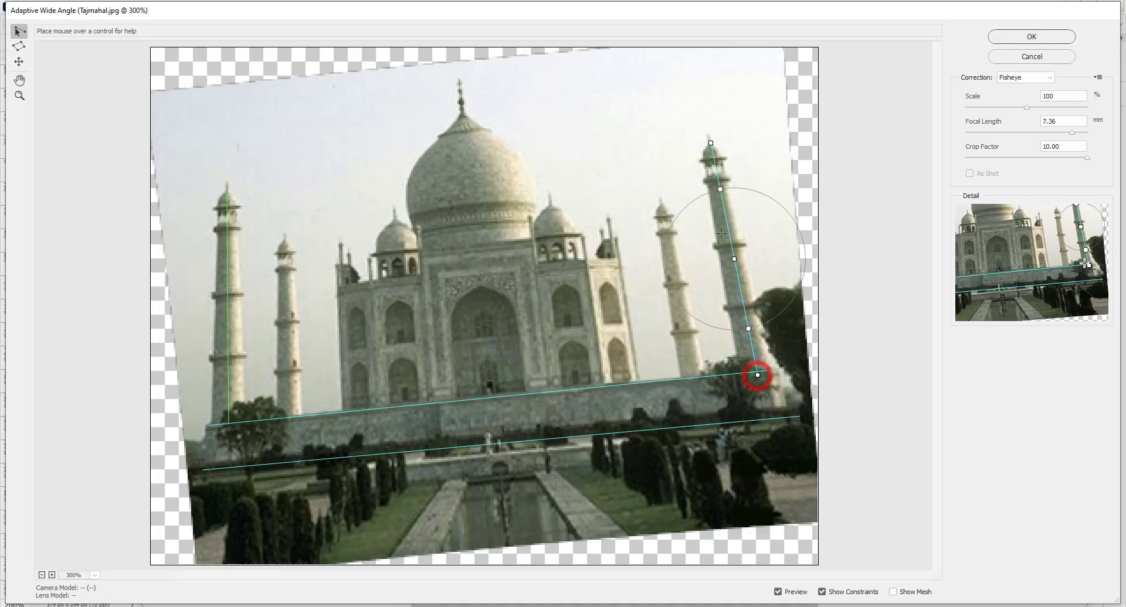
pyautogui.moveTo(719, 188); pyautogui.dragTo(736, 188)
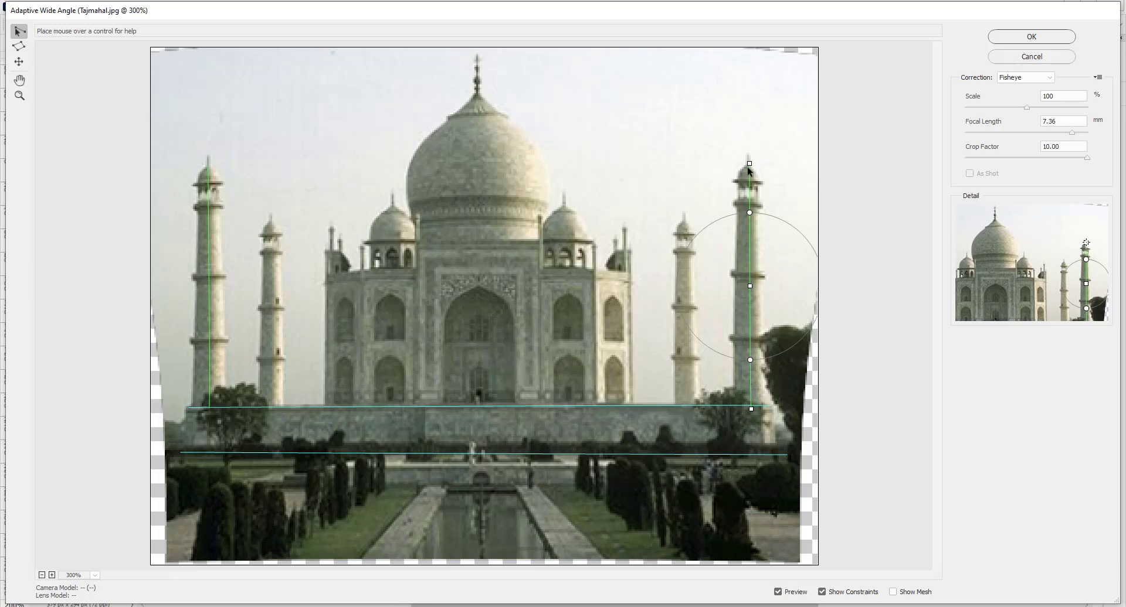
pyautogui.moveTo(749, 215); pyautogui.dragTo(748, 213)
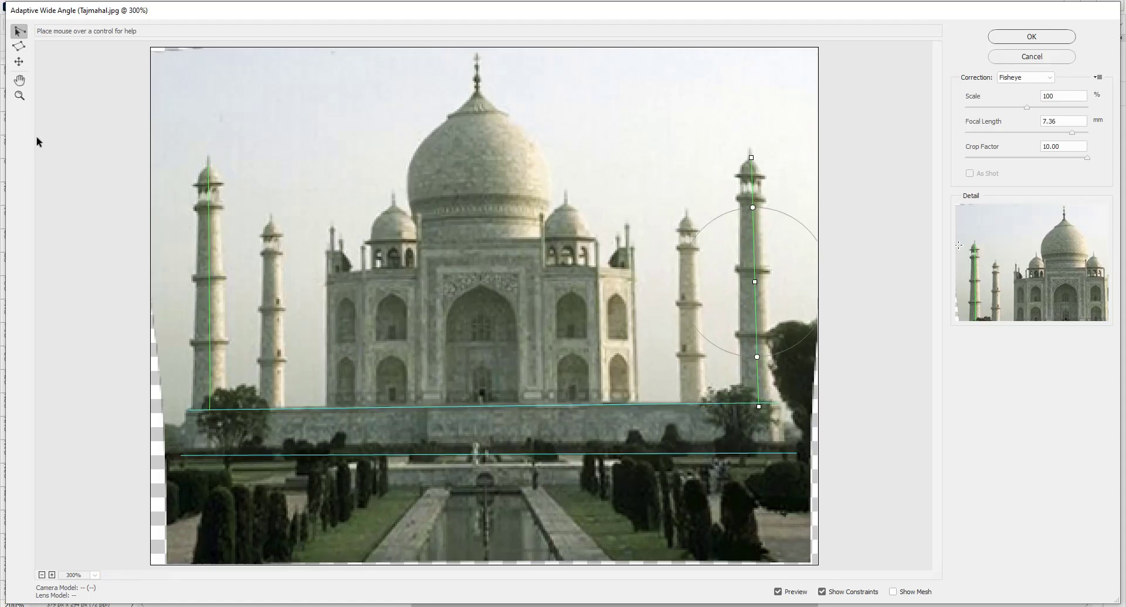
# - Add a constraint across the image joining the tips of the two outer minarets, and apply the filter
pyautogui.click(204, 165)
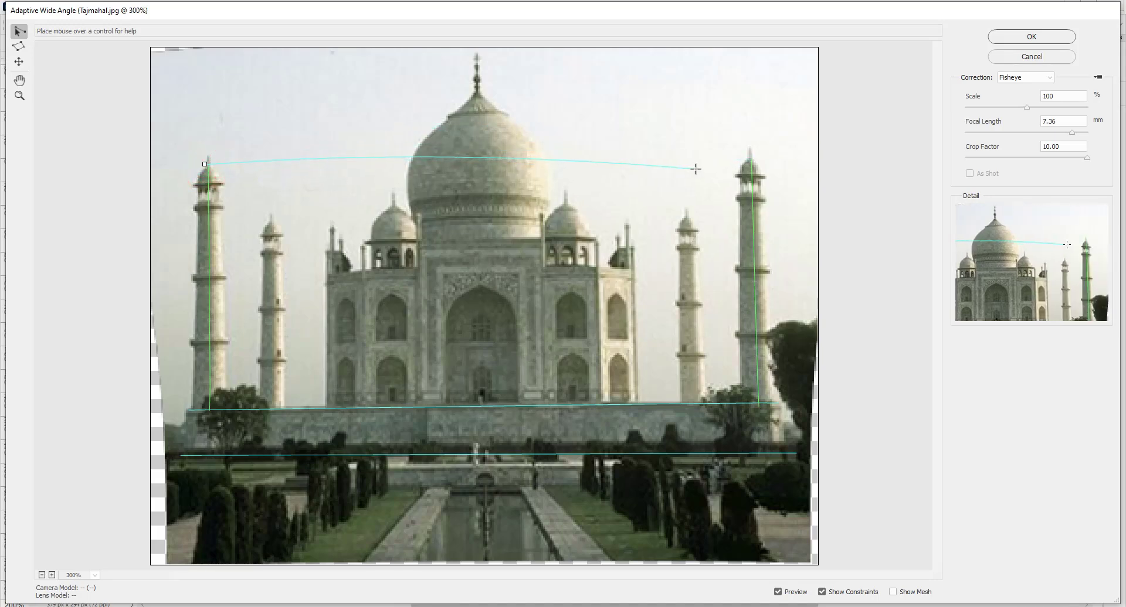
pyautogui.click(749, 159)
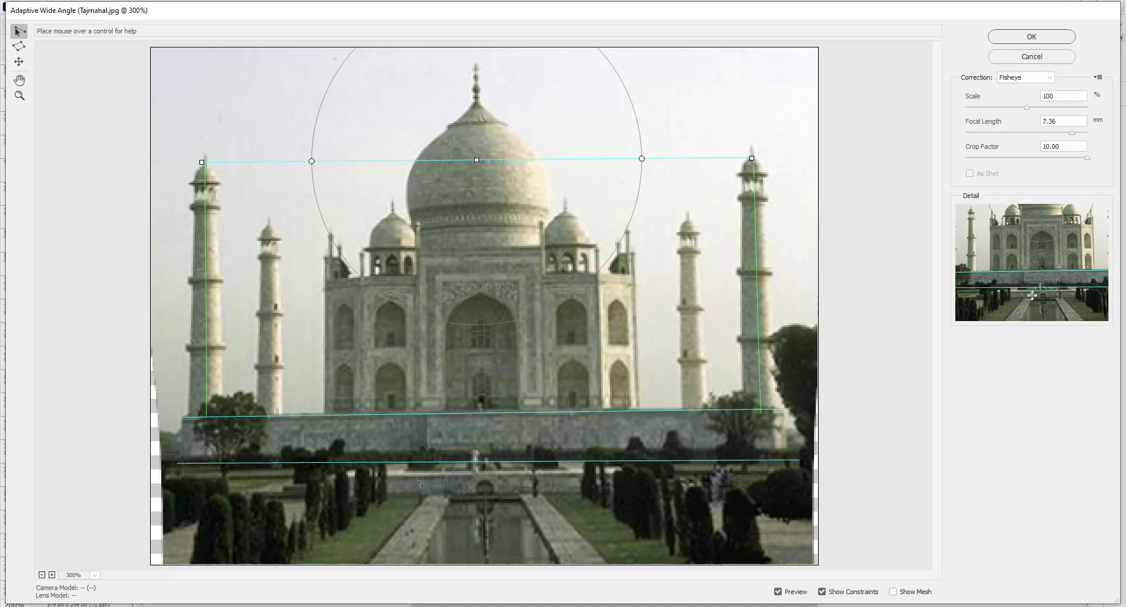
pyautogui.click(1030, 37)
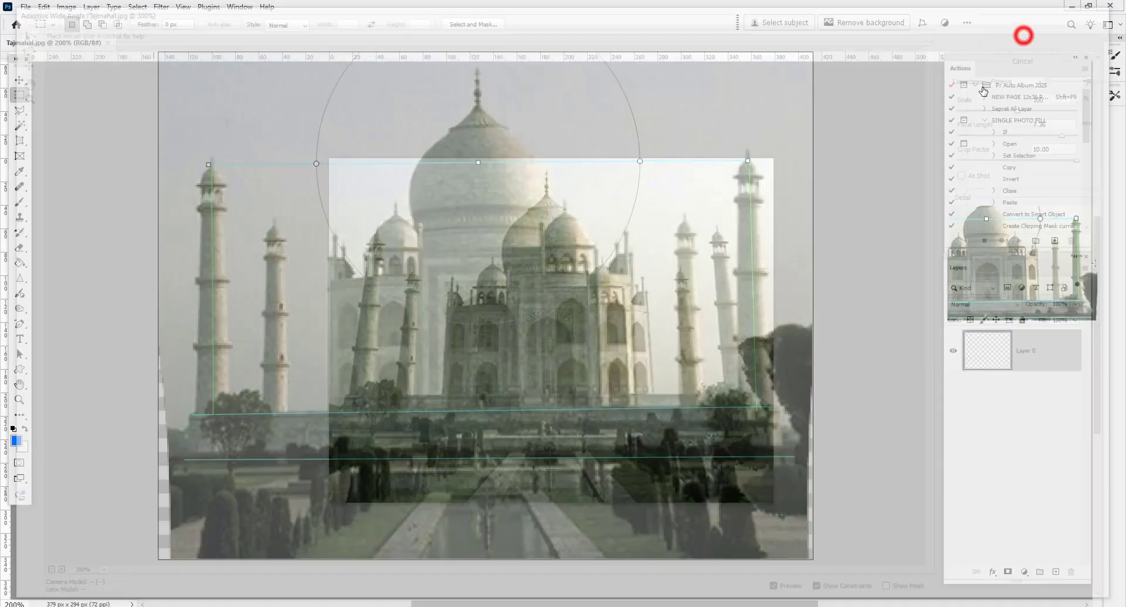
# - Compare the original and straightened photo by reverting the image and restoring the correction
pyautogui.press('F12')
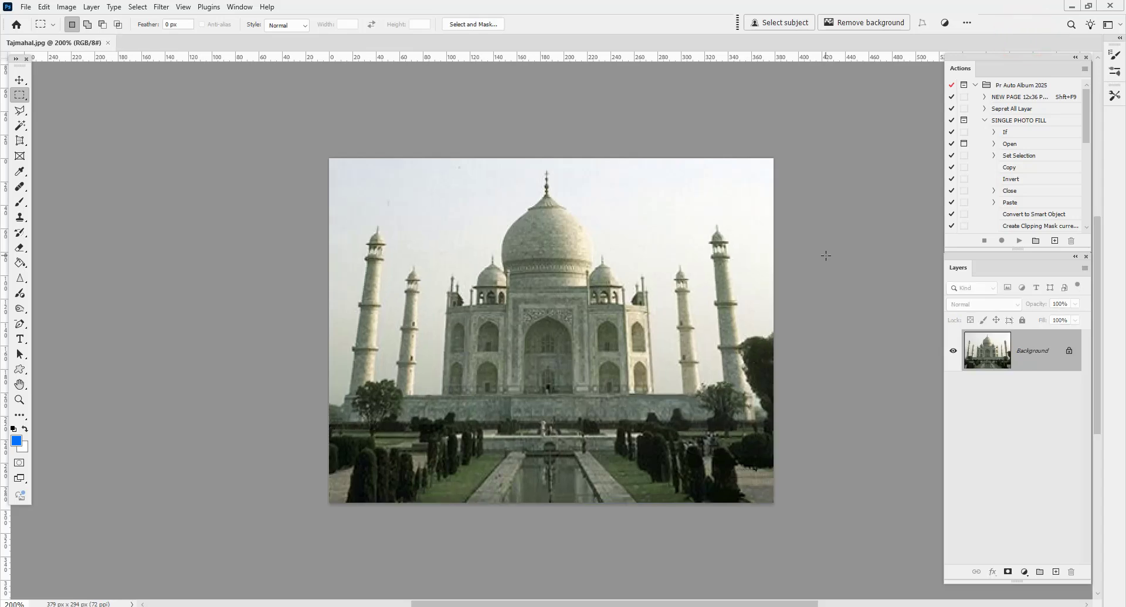
pyautogui.hotkey('ctrl', 'z')
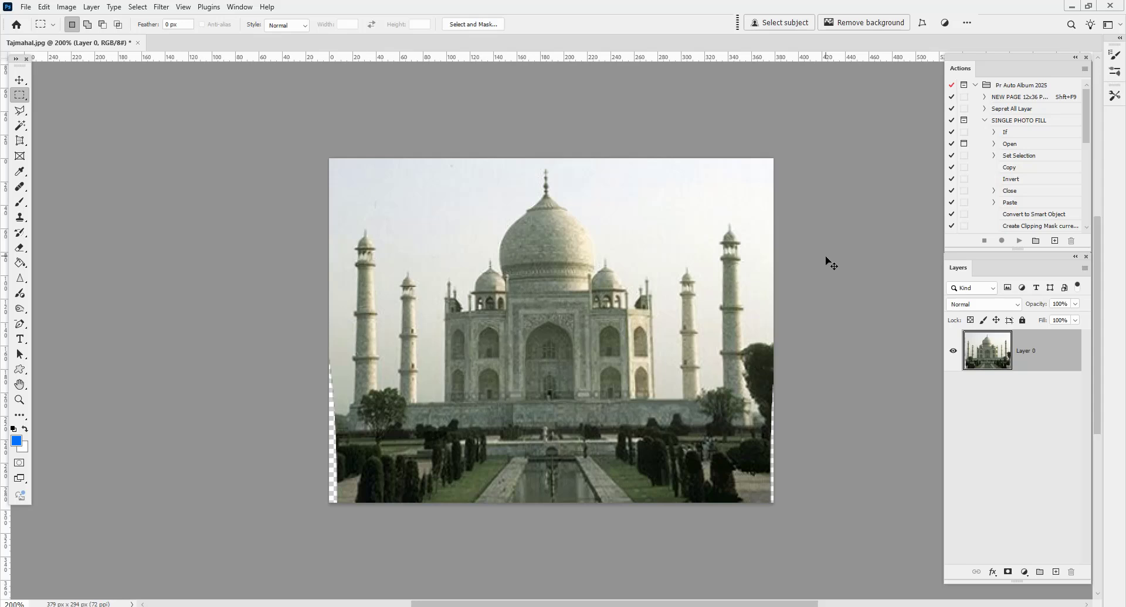
pyautogui.press('F12')
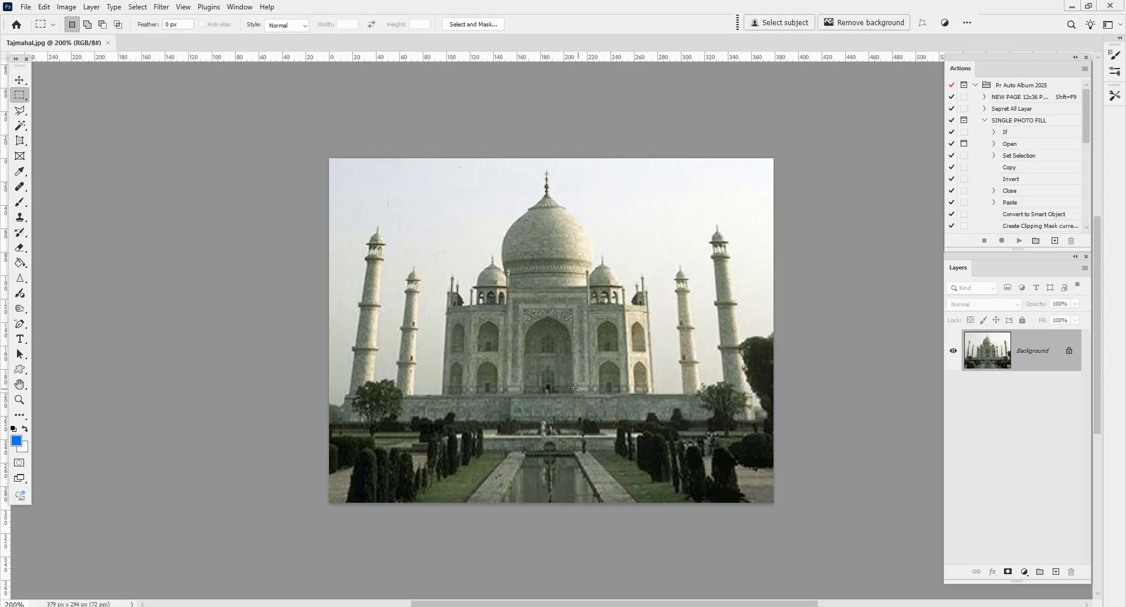
pyautogui.hotkey('ctrl', 'shift', 'z')
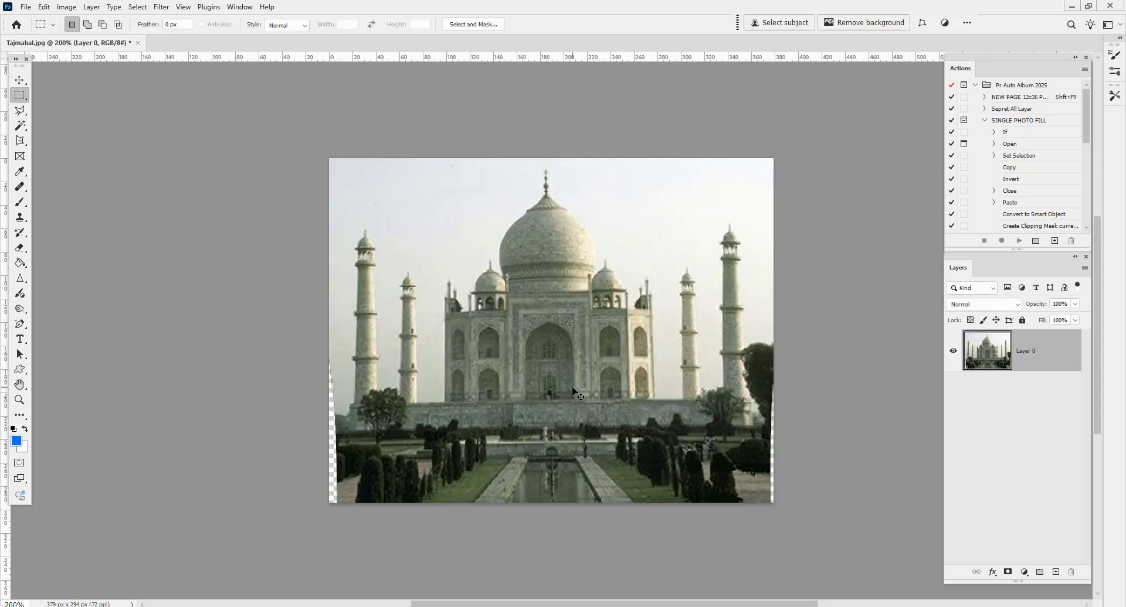
# - Stretch Layer 0 horizontally slightly beyond both sides of the canvas to cover the transparent edges
pyautogui.click(18, 80)
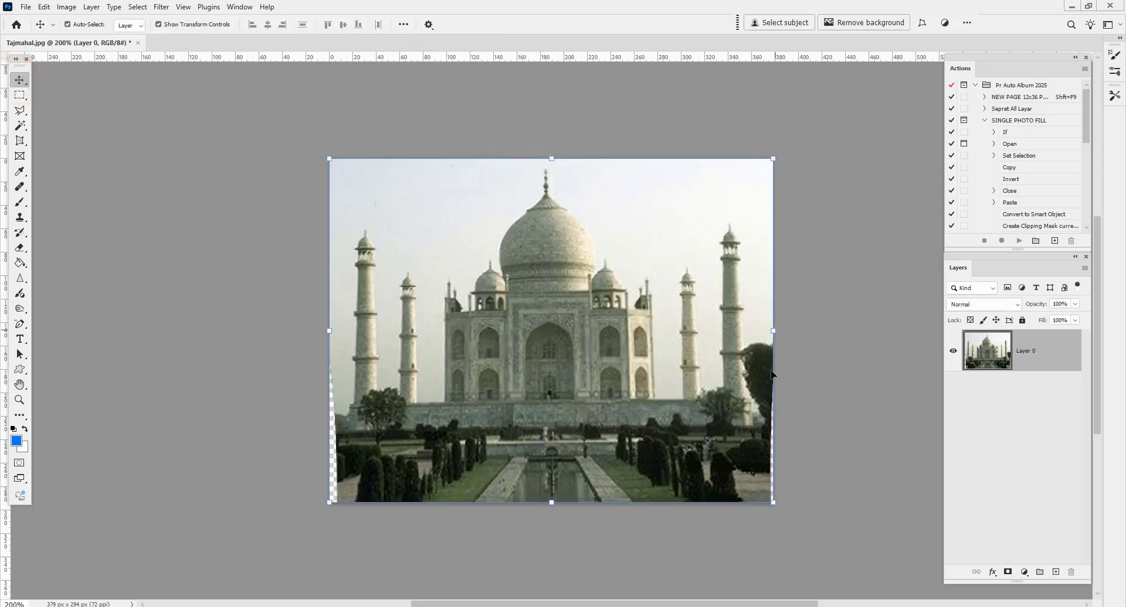
pyautogui.moveTo(773, 332); pyautogui.dragTo(779, 332)
pyautogui.moveTo(329, 331); pyautogui.dragTo(320, 331)
pyautogui.press('Return')
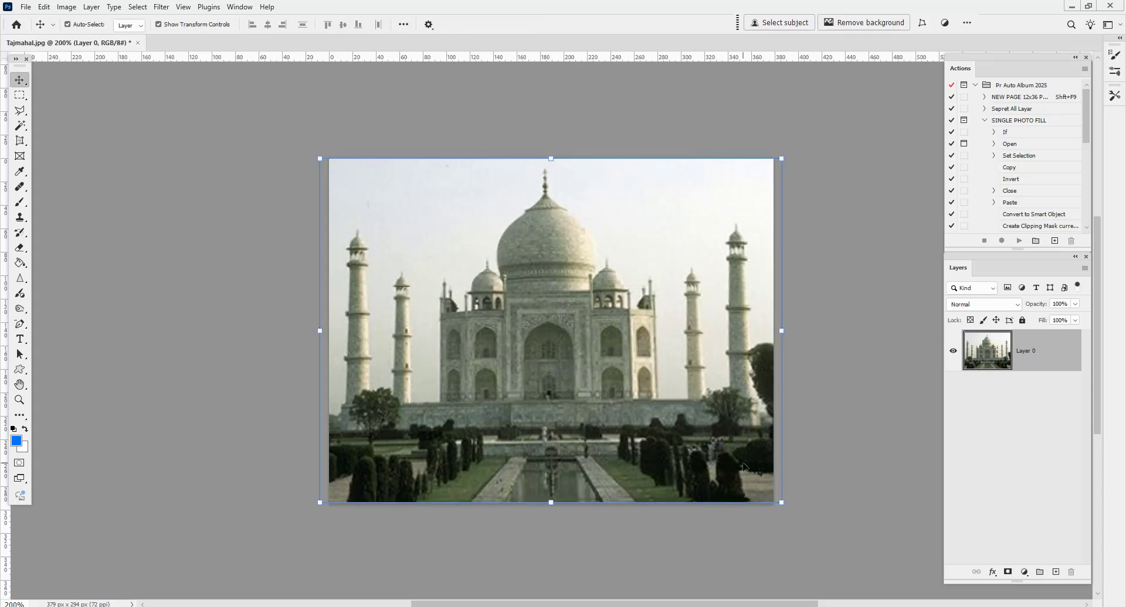
# - Close Tajmahal.jpg without saving the changes
pyautogui.click(161, 7)
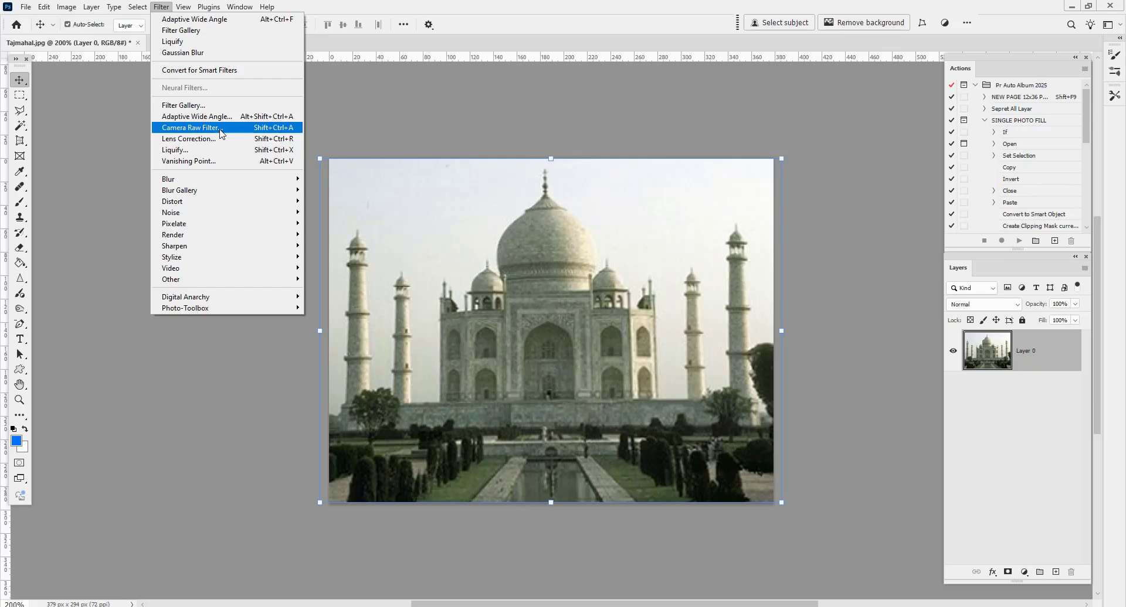
pyautogui.click(536, 126)
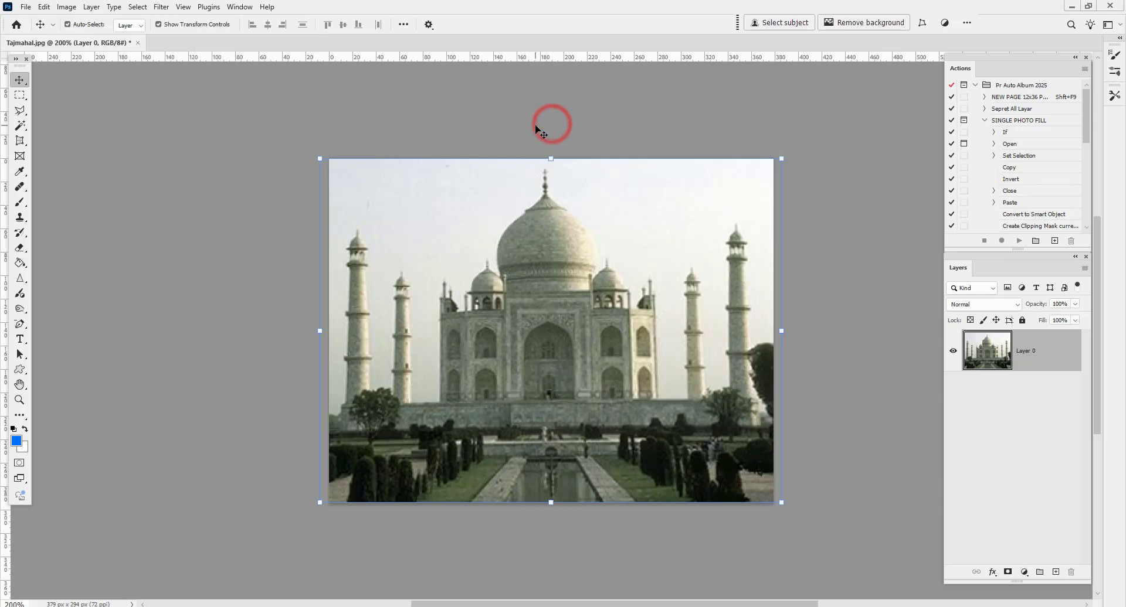
pyautogui.hotkey('ctrl', 'w')
pyautogui.click(551, 235)
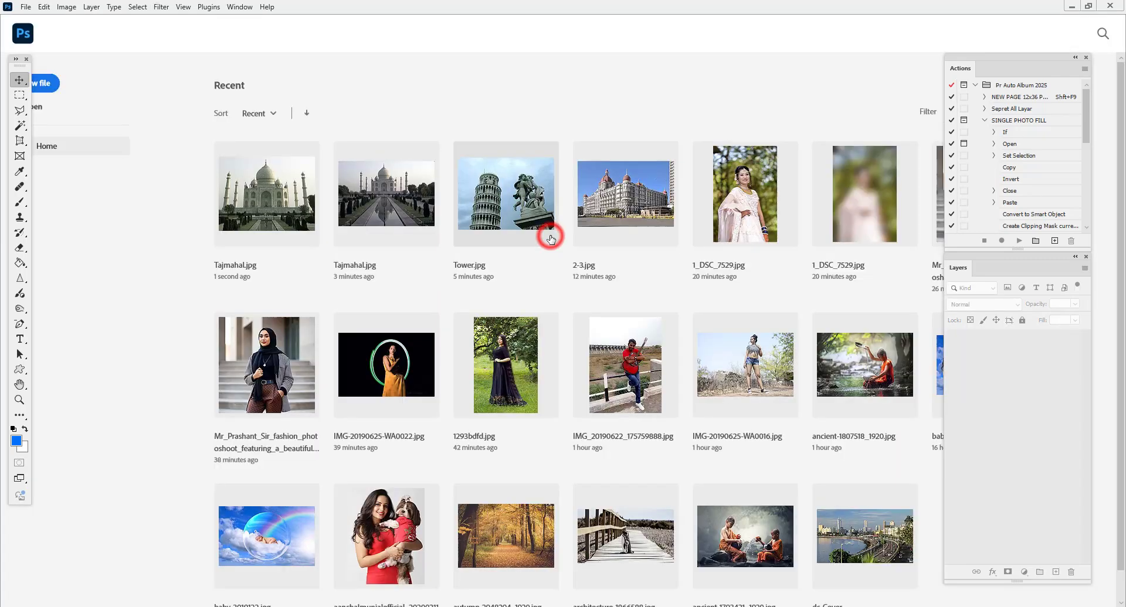
# - Switch to File Explorer and open the Raw folder inside the 2020 folder on the PHOTO S (G:) drive
pyautogui.click(12, 606)
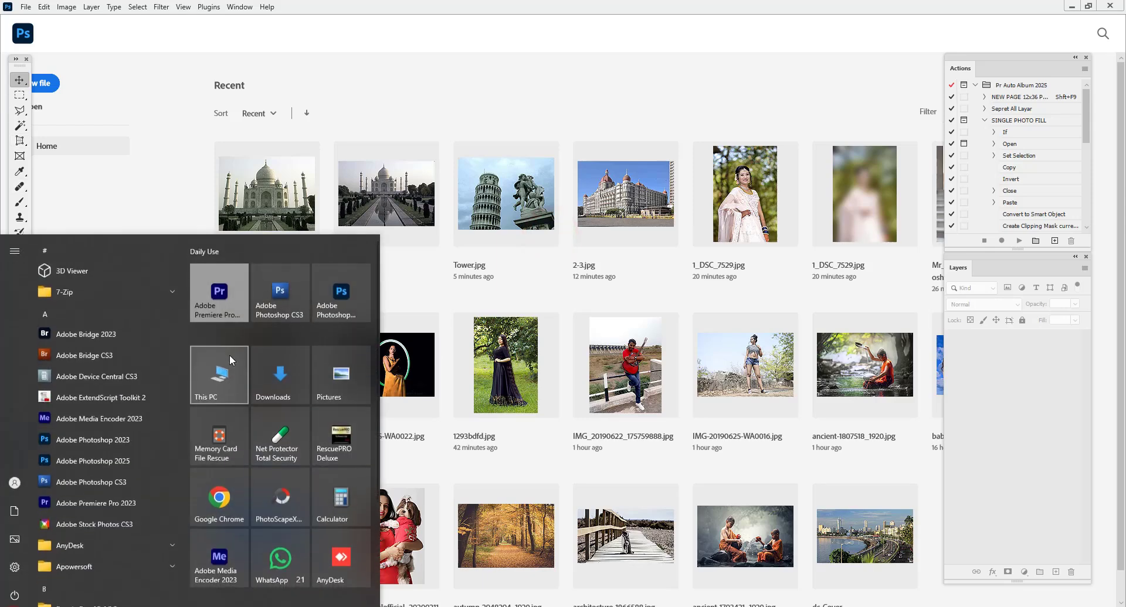
pyautogui.click(226, 385)
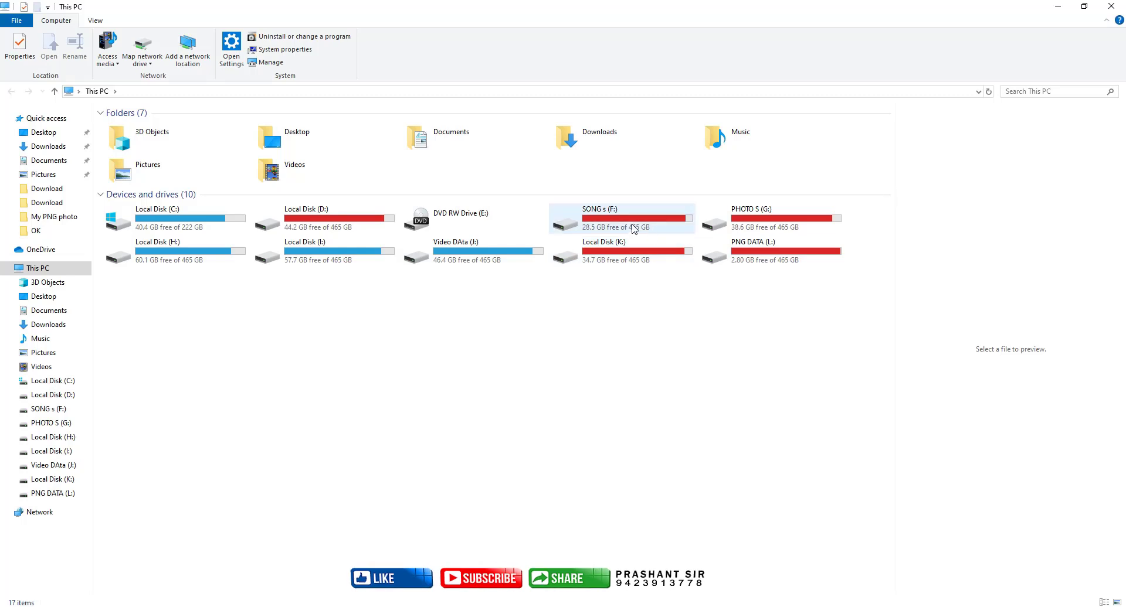
pyautogui.doubleClick(720, 225)
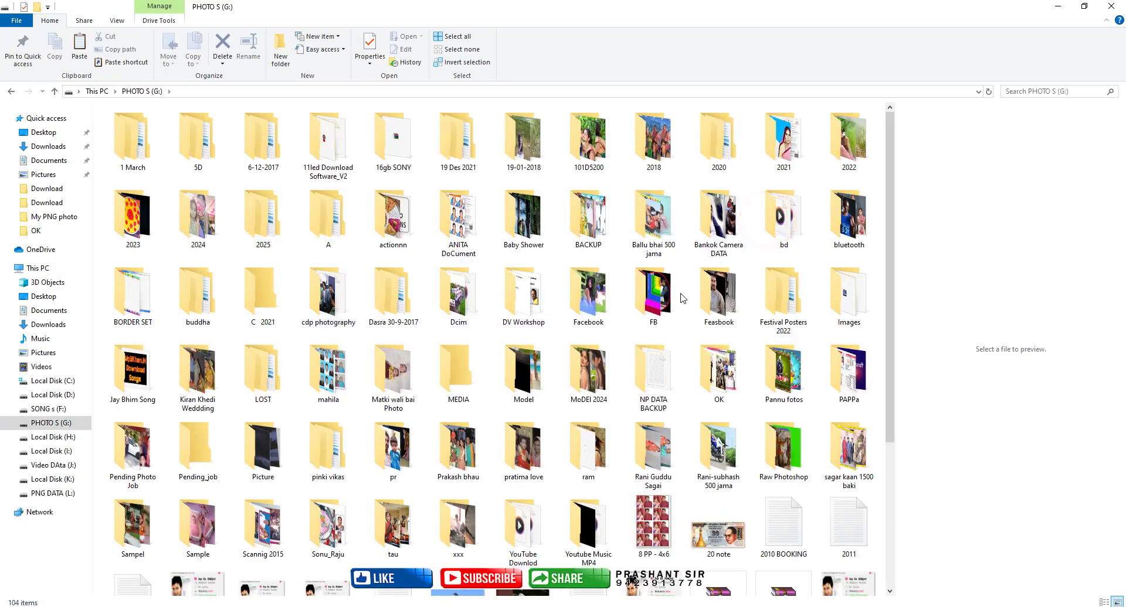
pyautogui.doubleClick(718, 147)
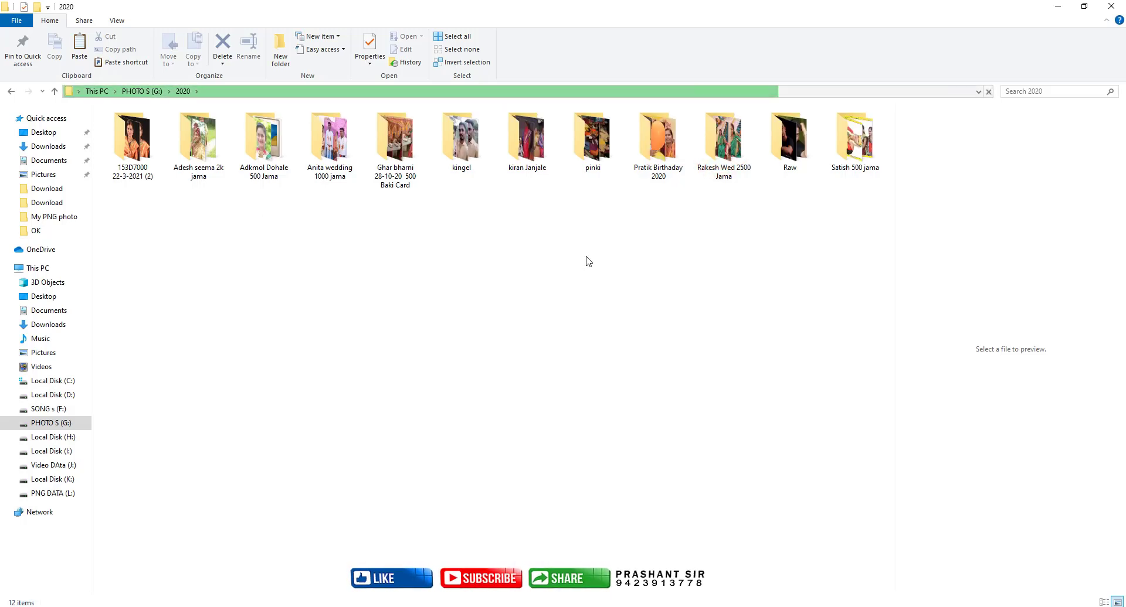
pyautogui.doubleClick(785, 140)
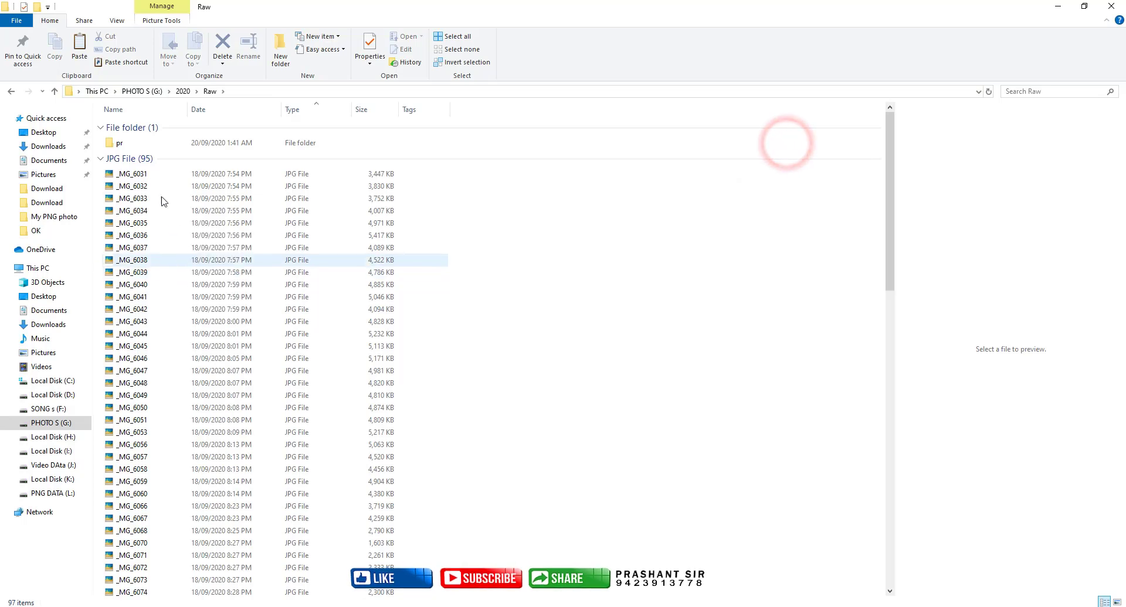
# - Check the pr subfolder, then show the Raw folder's photos as large icons and look through them
pyautogui.click(126, 145)
pyautogui.doubleClick(126, 145)
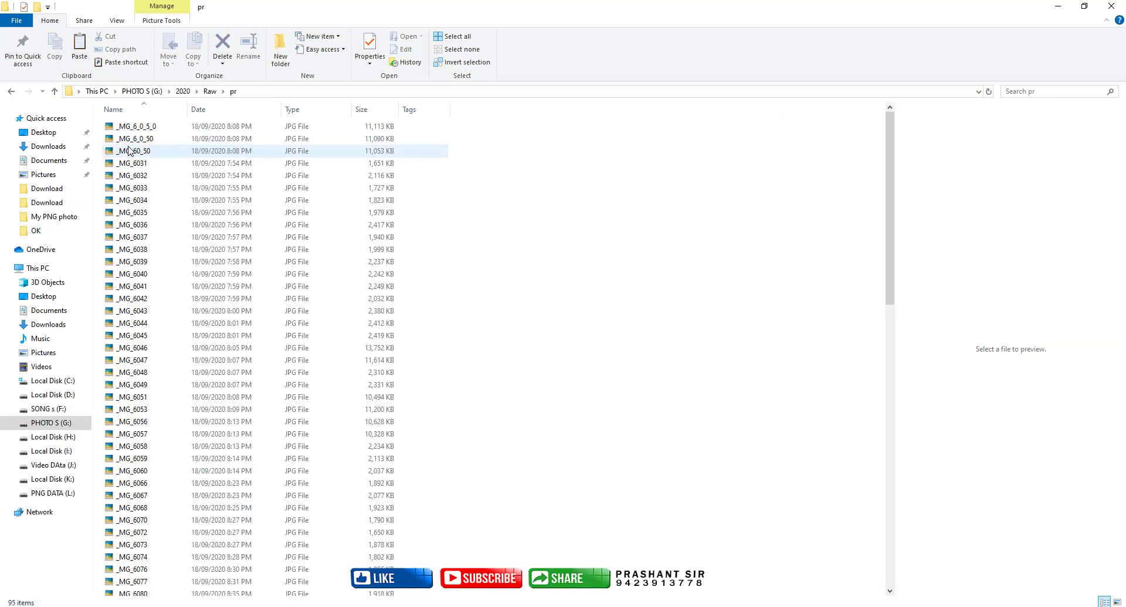
pyautogui.click(12, 92)
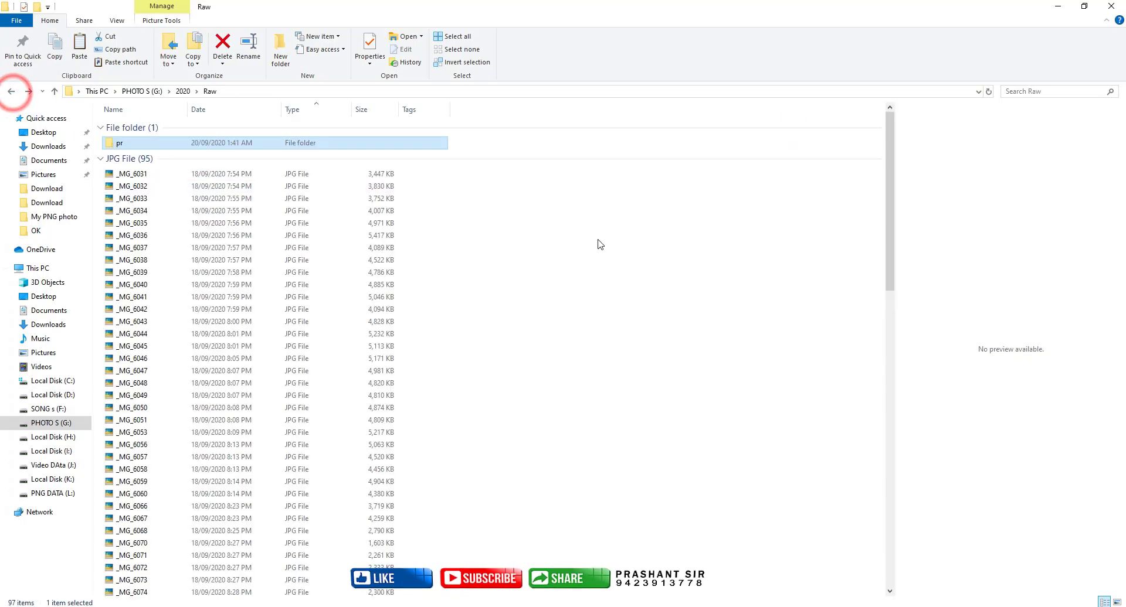
pyautogui.scroll(-20, 347, 301)
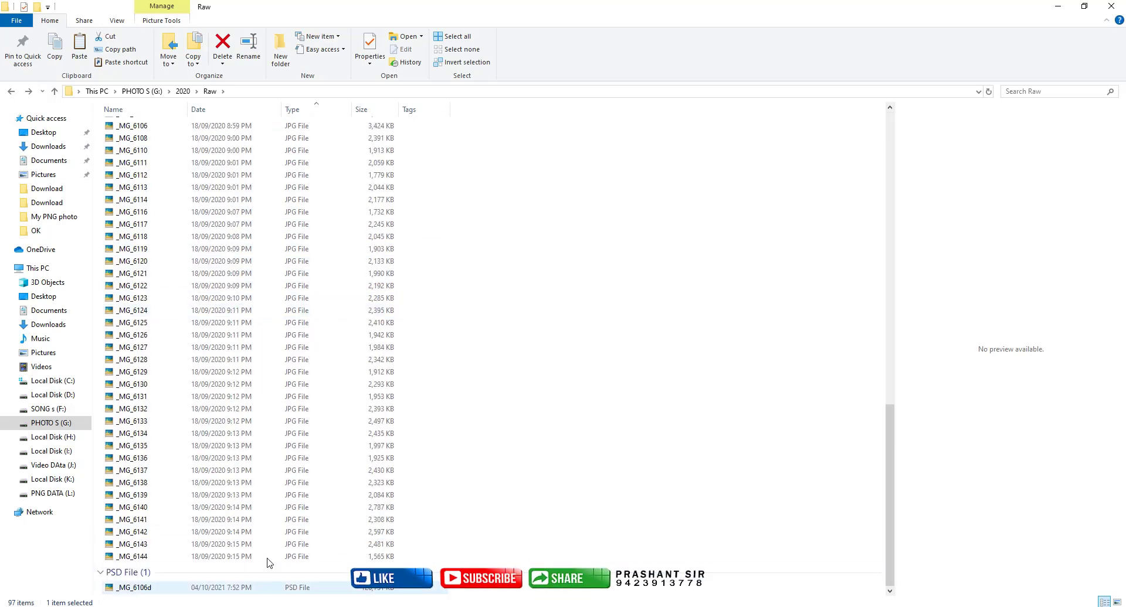
pyautogui.click(117, 20)
pyautogui.click(195, 38)
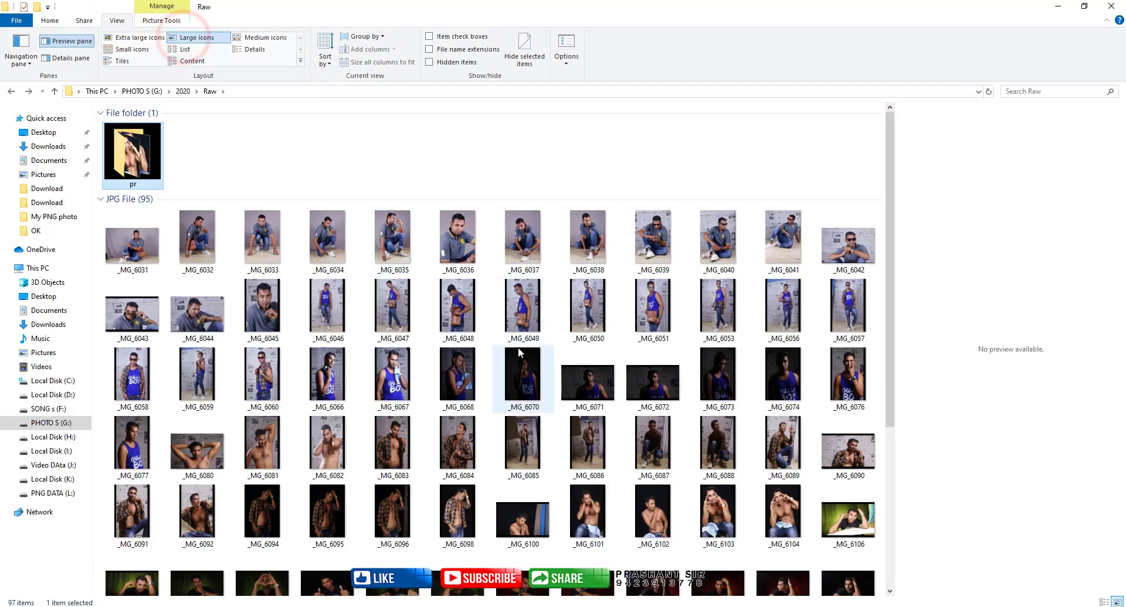
pyautogui.scroll(-10, 518, 352)
pyautogui.scroll(10, 518, 352)
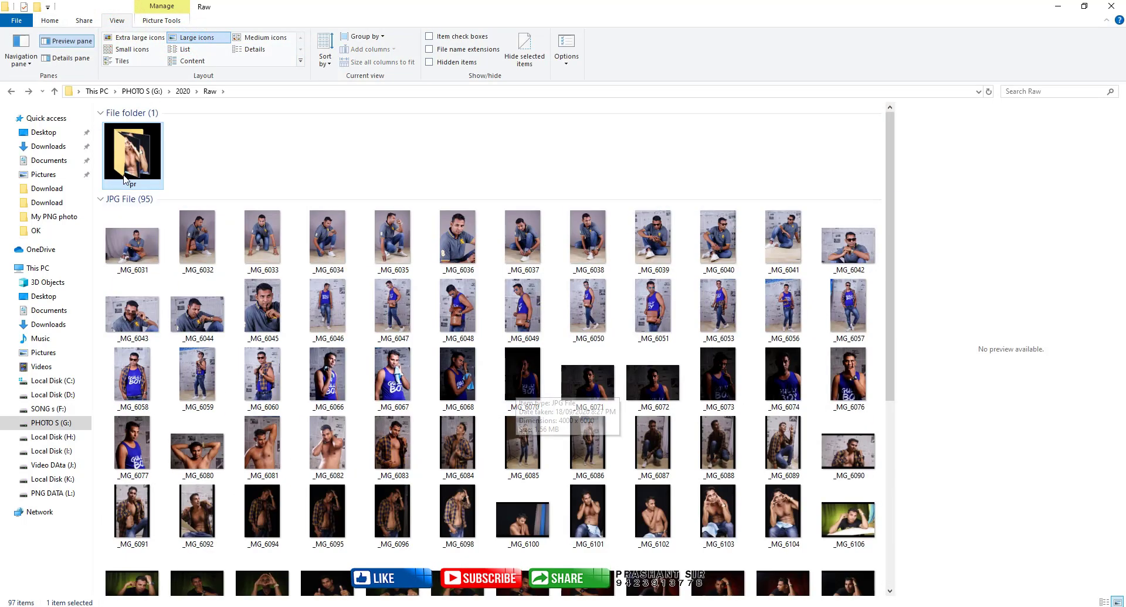
# - Look once more through the Raw folder and its pr subfolder, and return to the 2020 folder
pyautogui.click(12, 91)
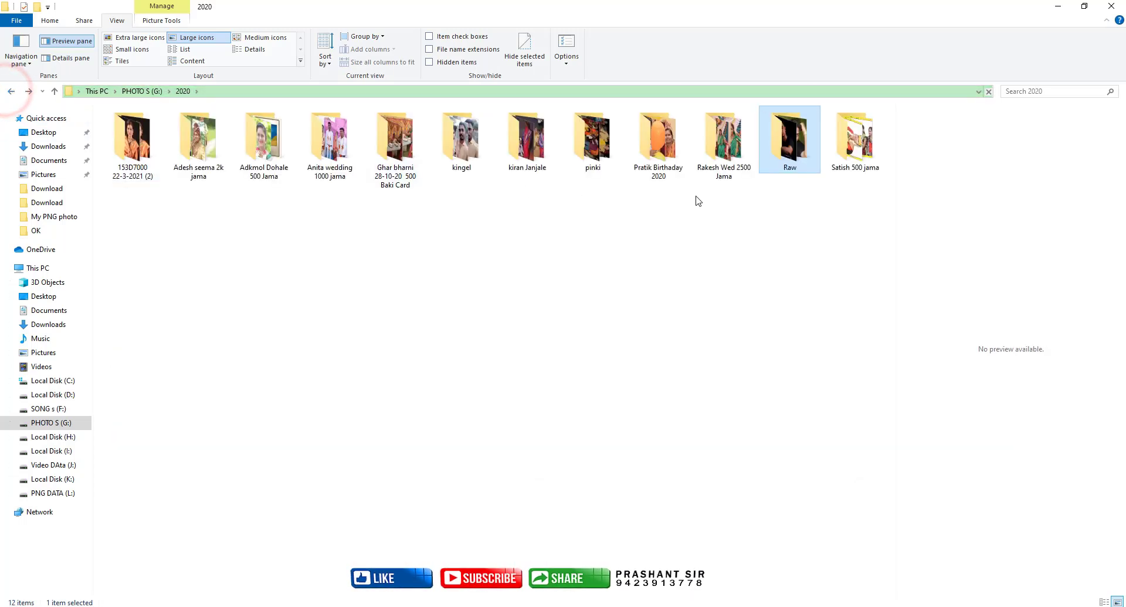
pyautogui.doubleClick(791, 146)
pyautogui.click(145, 146)
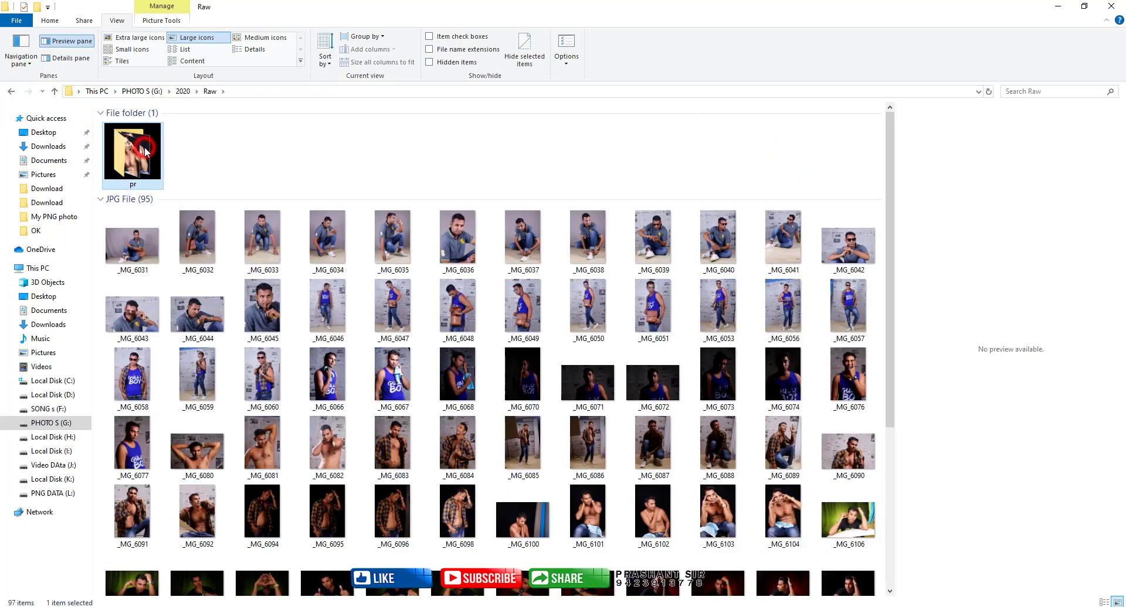
pyautogui.doubleClick(145, 147)
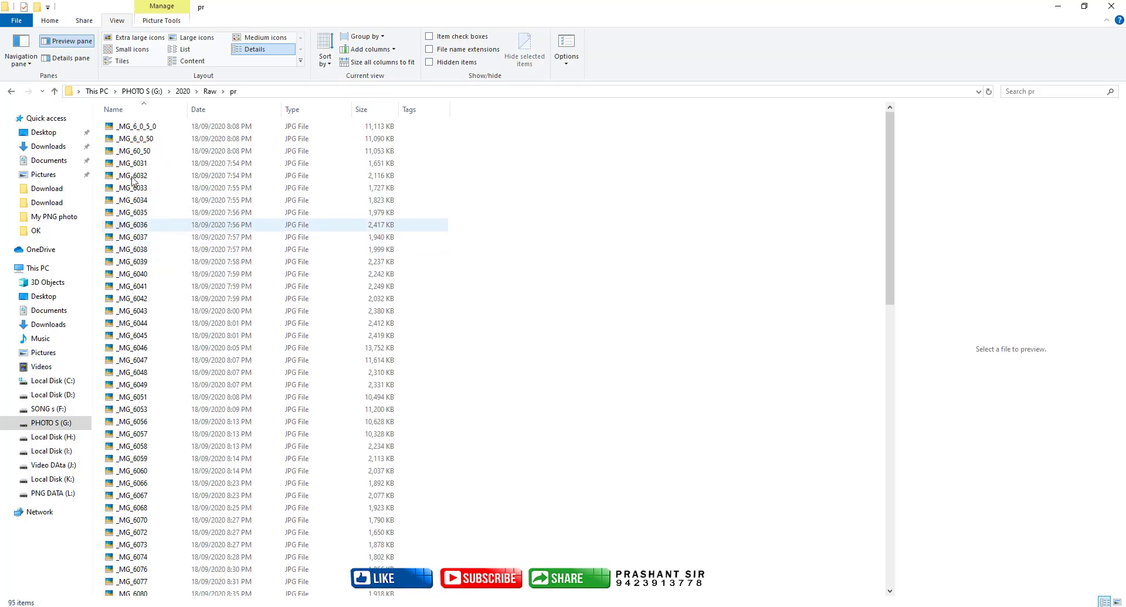
pyautogui.click(11, 90)
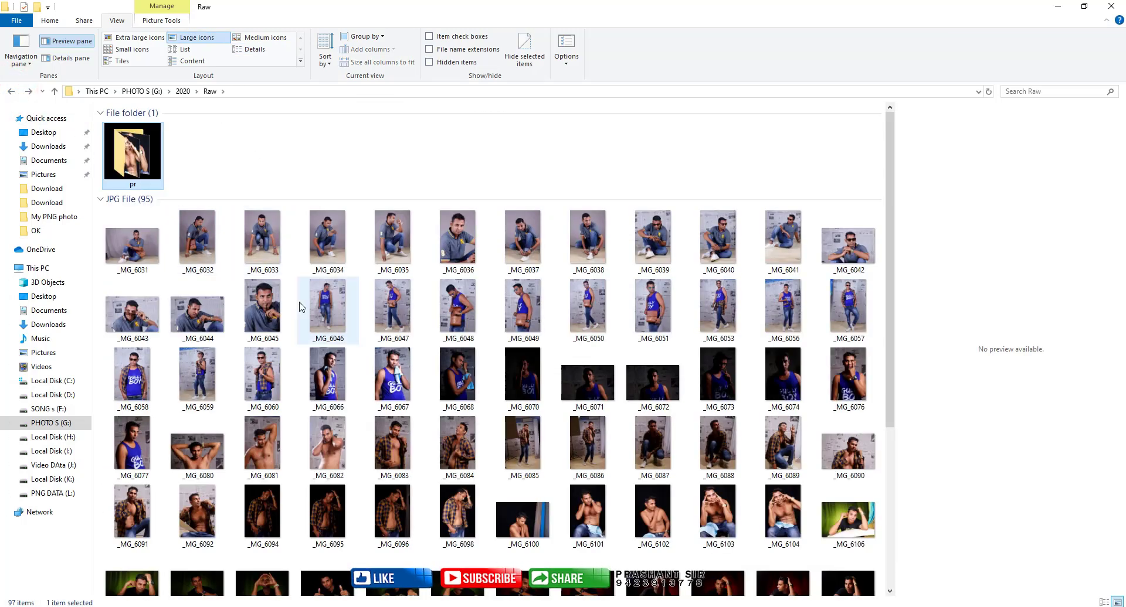
pyautogui.scroll(-5, 300, 307)
pyautogui.scroll(5, 300, 307)
pyautogui.click(12, 91)
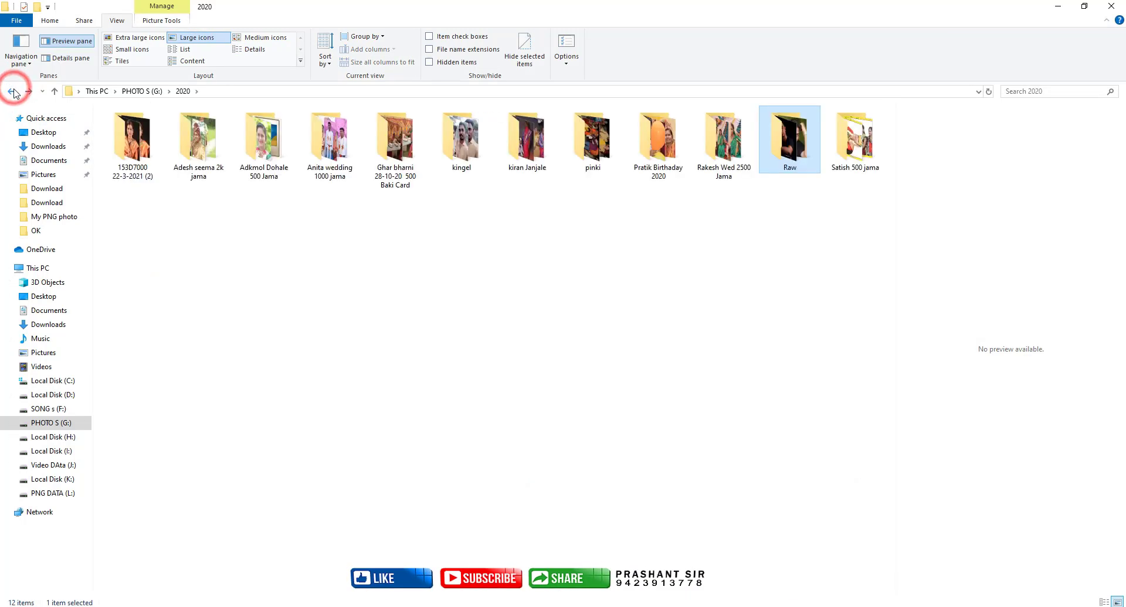
# - Switch to Photoshop, open the recent blurred 1_DSC_7529.jpg and add the text "Nikon - NRW" across the upper half of the photo
pyautogui.click(565, 281)
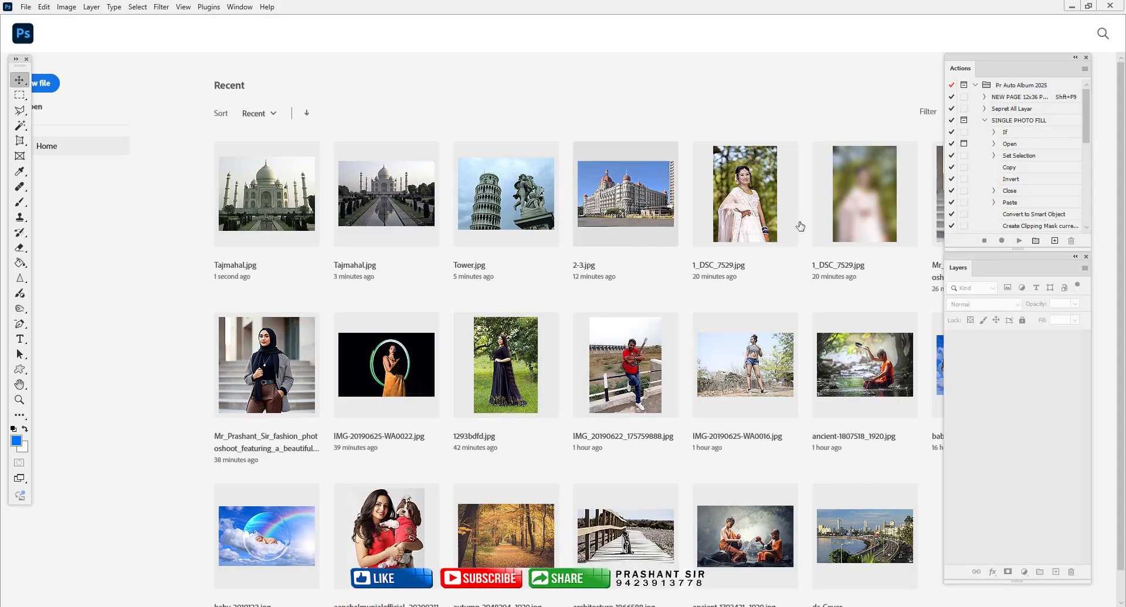
pyautogui.click(868, 210)
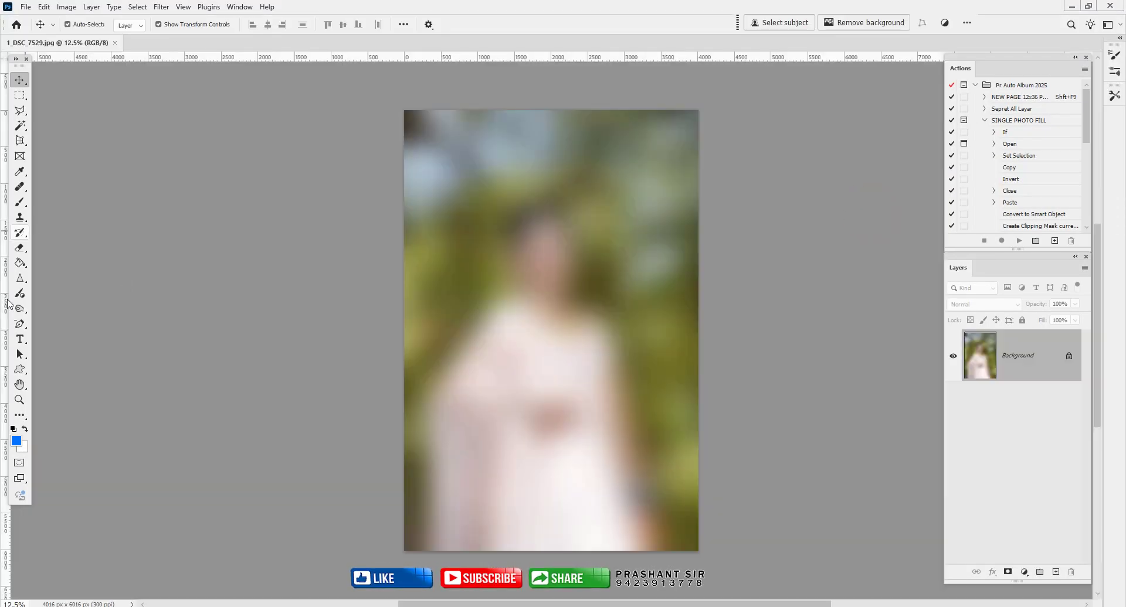
pyautogui.click(19, 340)
pyautogui.click(449, 275)
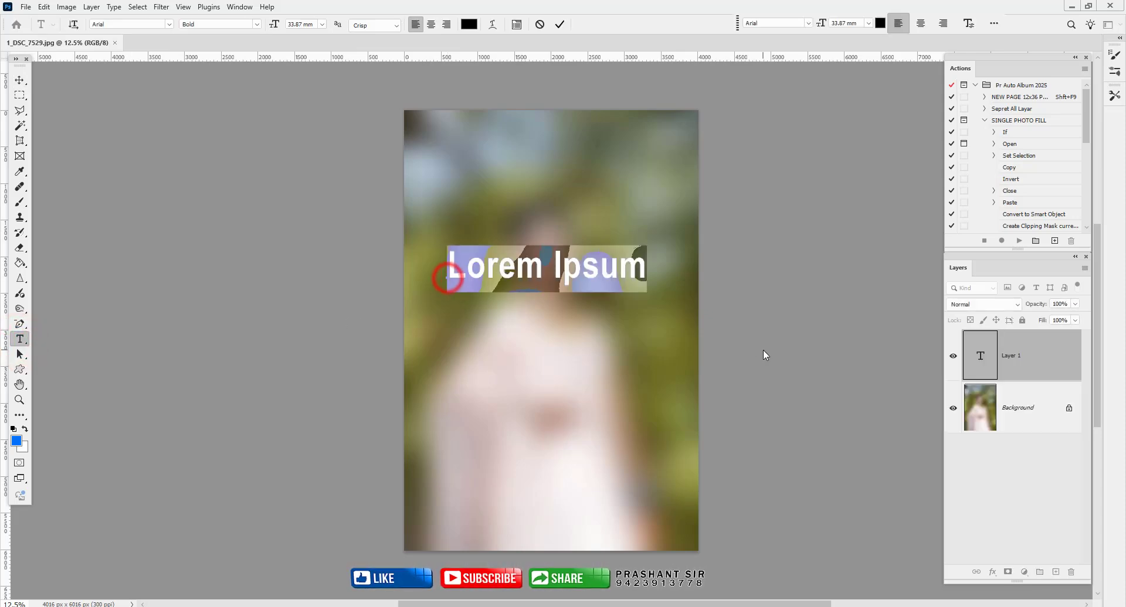
pyautogui.write('Nikon N')
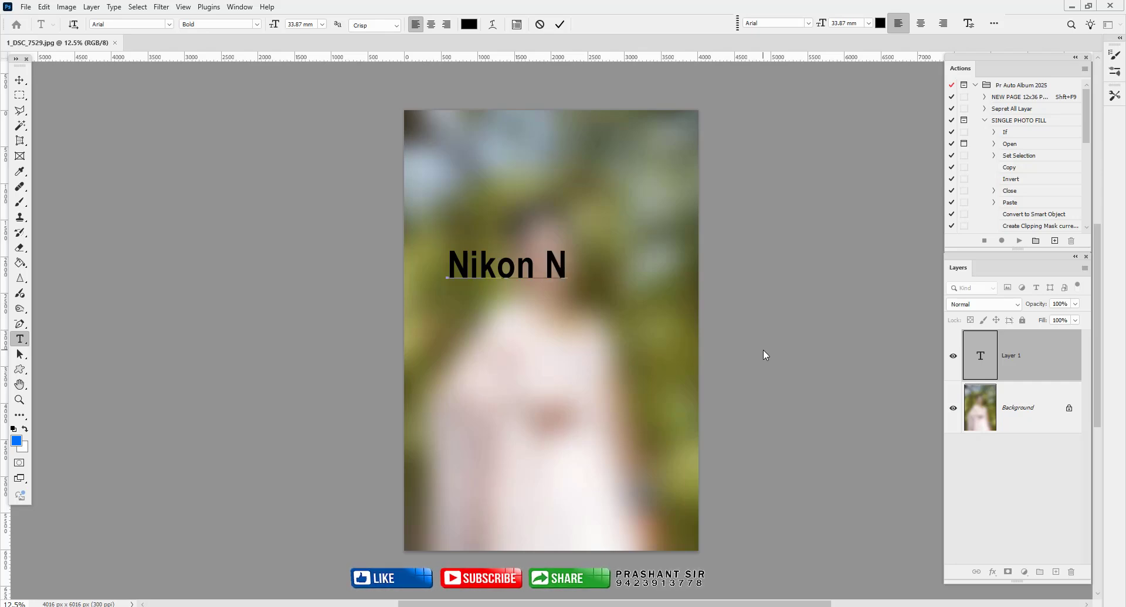
pyautogui.write('RW')
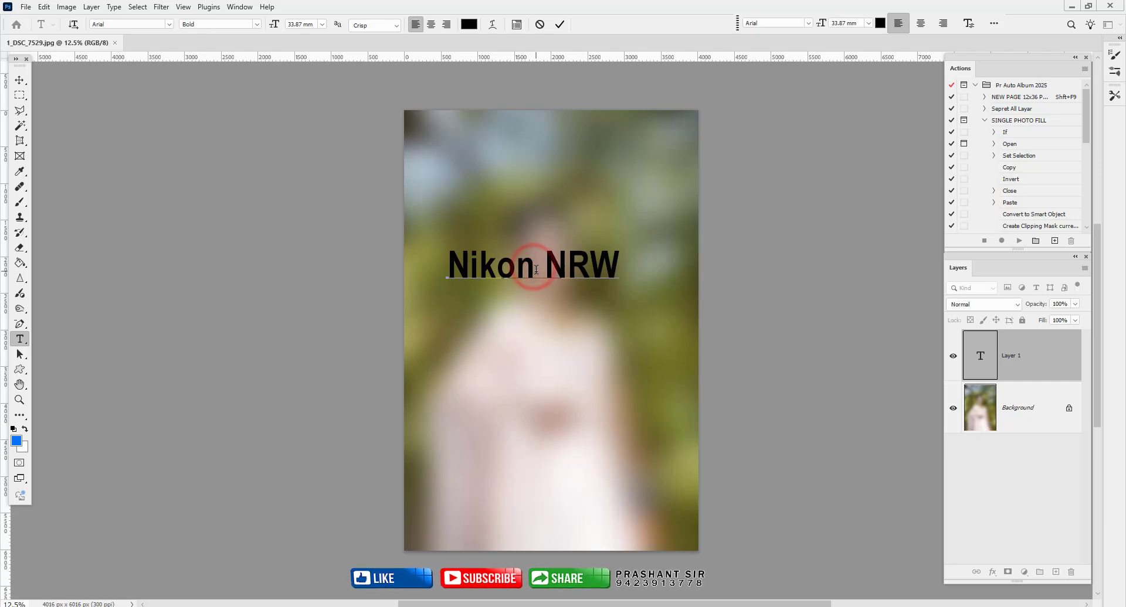
pyautogui.write(' -')
pyautogui.click(19, 79)
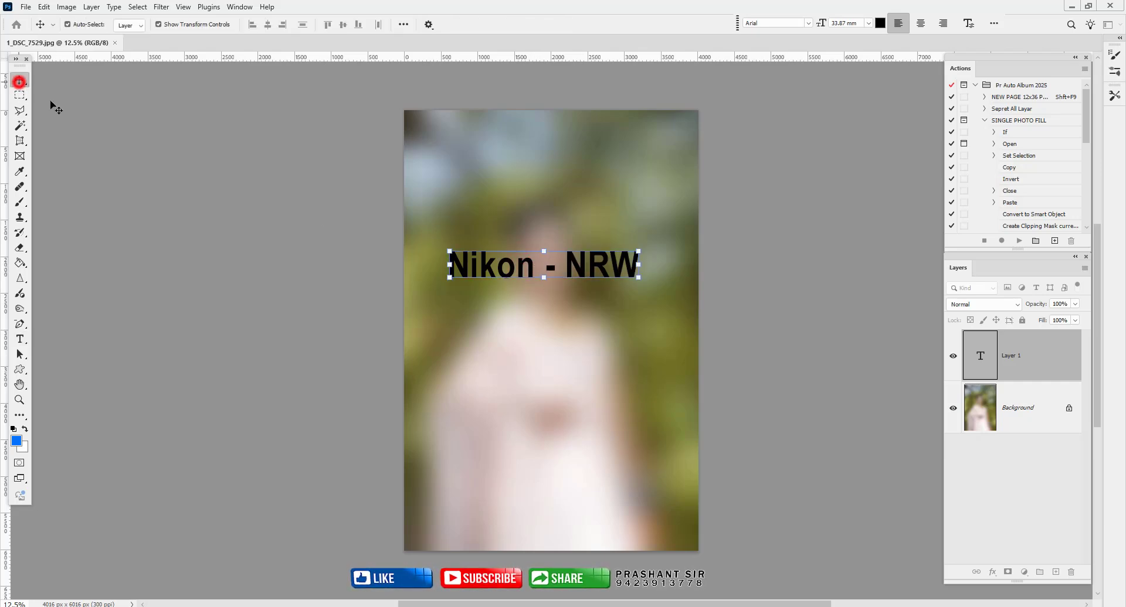
# - Duplicate the "Nikon - NRW" text just below the original and change the copy to "Canon - CRW"
pyautogui.moveTo(525, 266); pyautogui.dragTo(519, 341)
pyautogui.moveTo(523, 312); pyautogui.dragTo(526, 301)
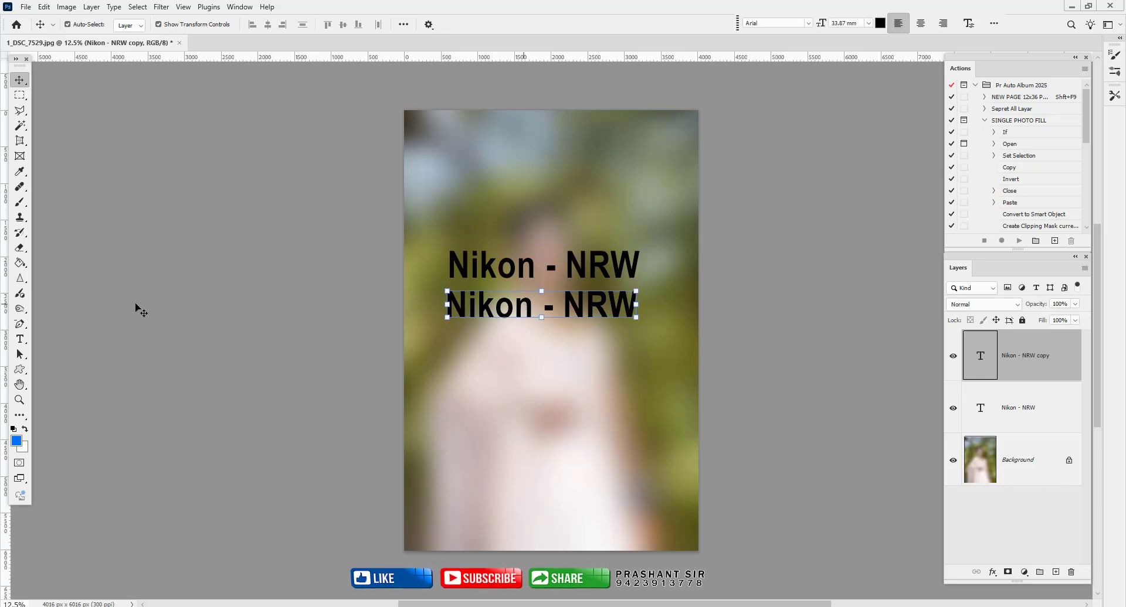
pyautogui.click(19, 339)
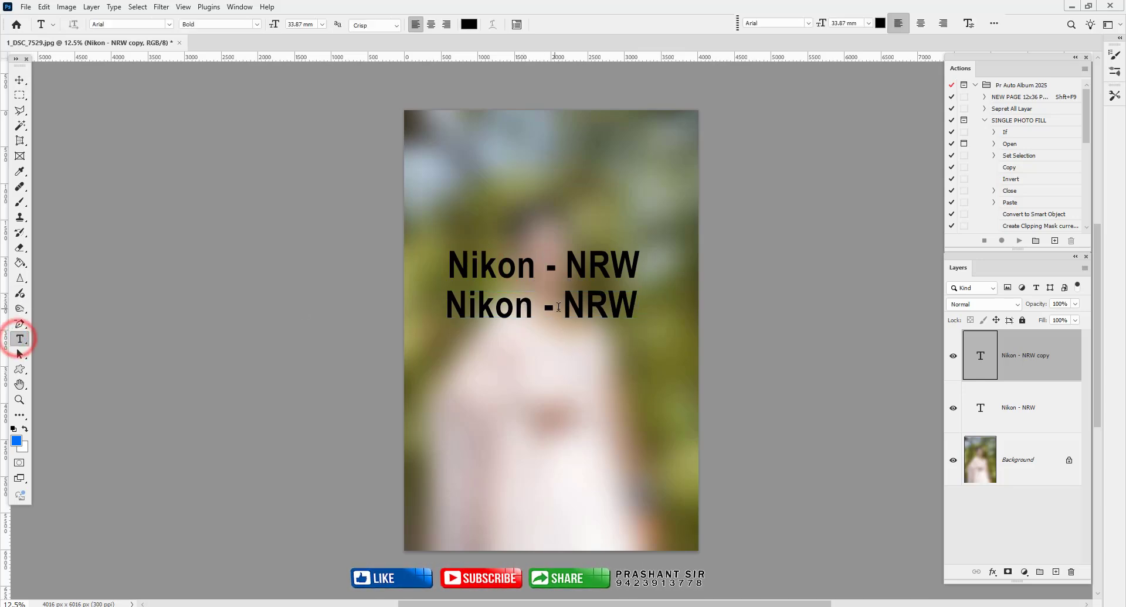
pyautogui.moveTo(563, 305); pyautogui.dragTo(578, 307)
pyautogui.write('C')
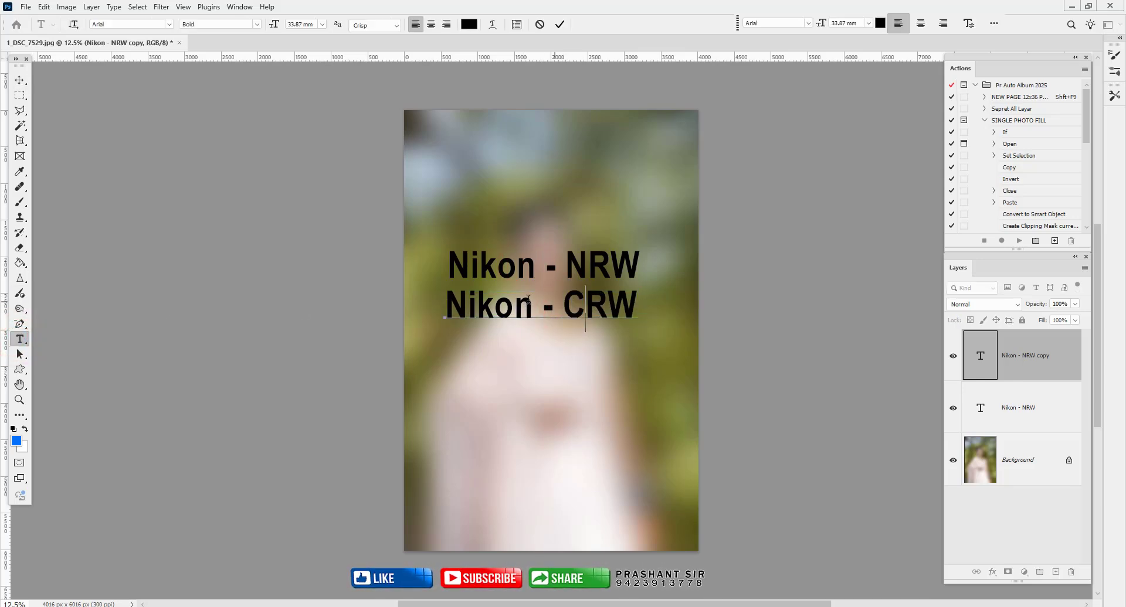
pyautogui.moveTo(431, 312); pyautogui.dragTo(401, 318)
pyautogui.write('C')
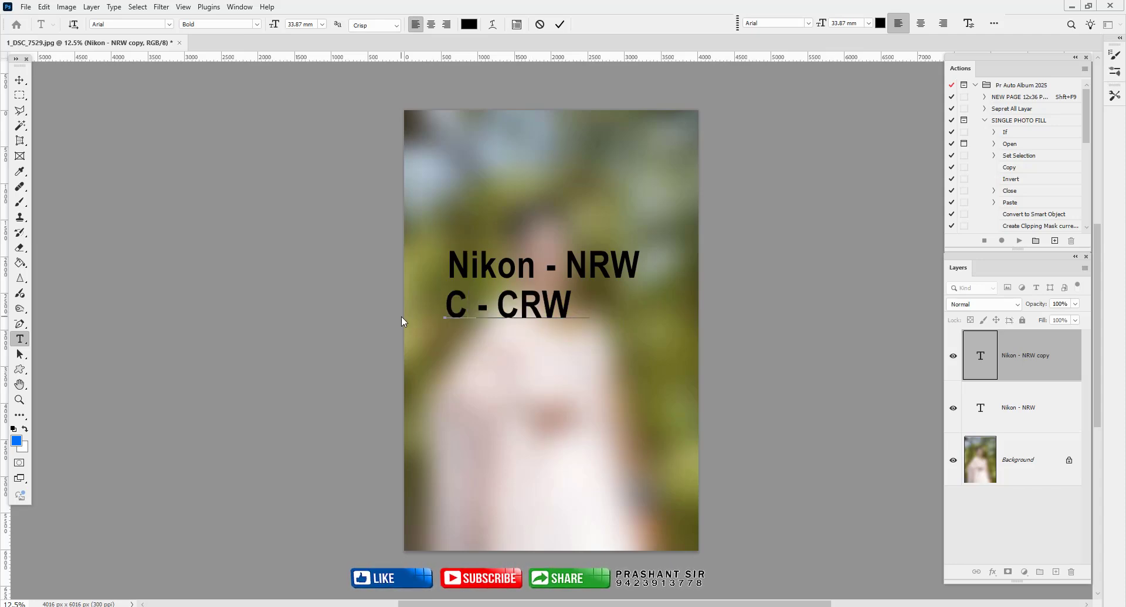
pyautogui.write('anon')
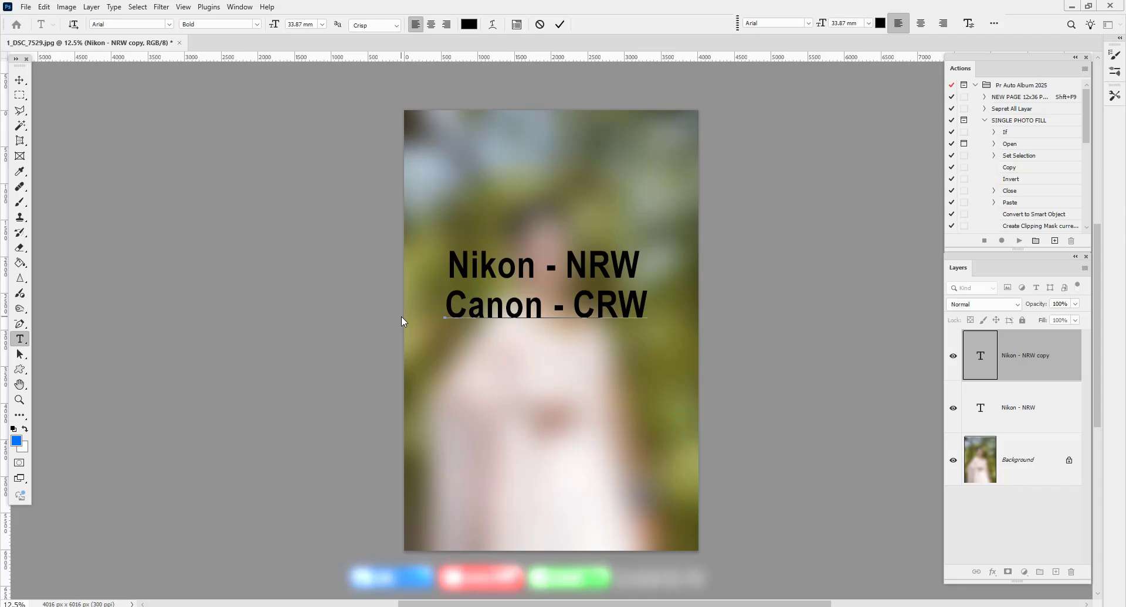
pyautogui.click(20, 81)
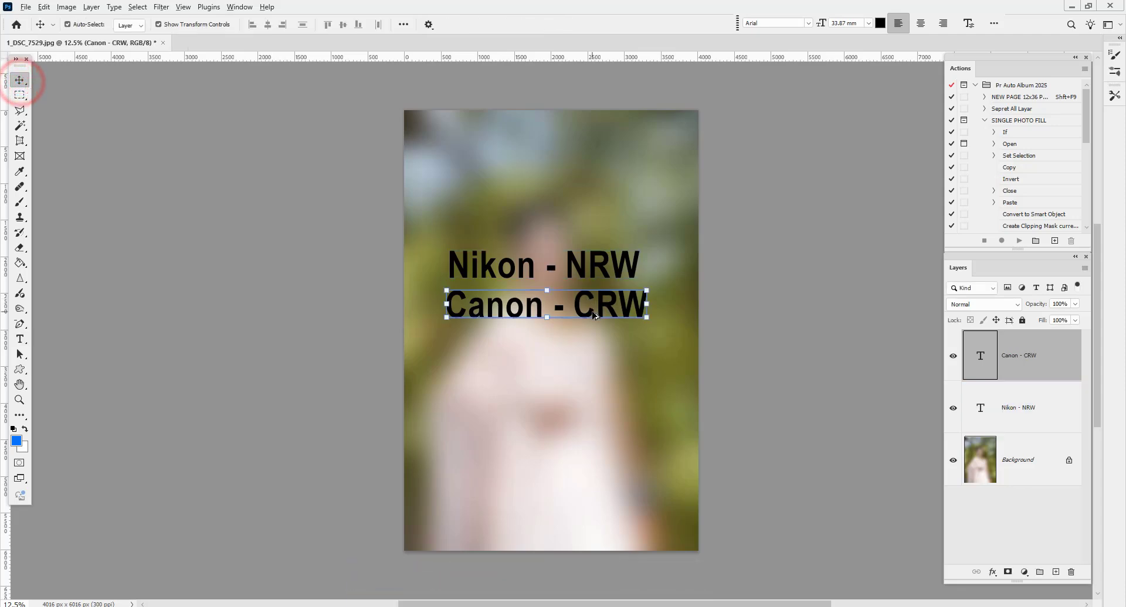
# - Duplicate the "Canon - CRW" text below itself and change the copy to "Canon - ARW"
pyautogui.moveTo(592, 316); pyautogui.dragTo(576, 348)
pyautogui.click(19, 339)
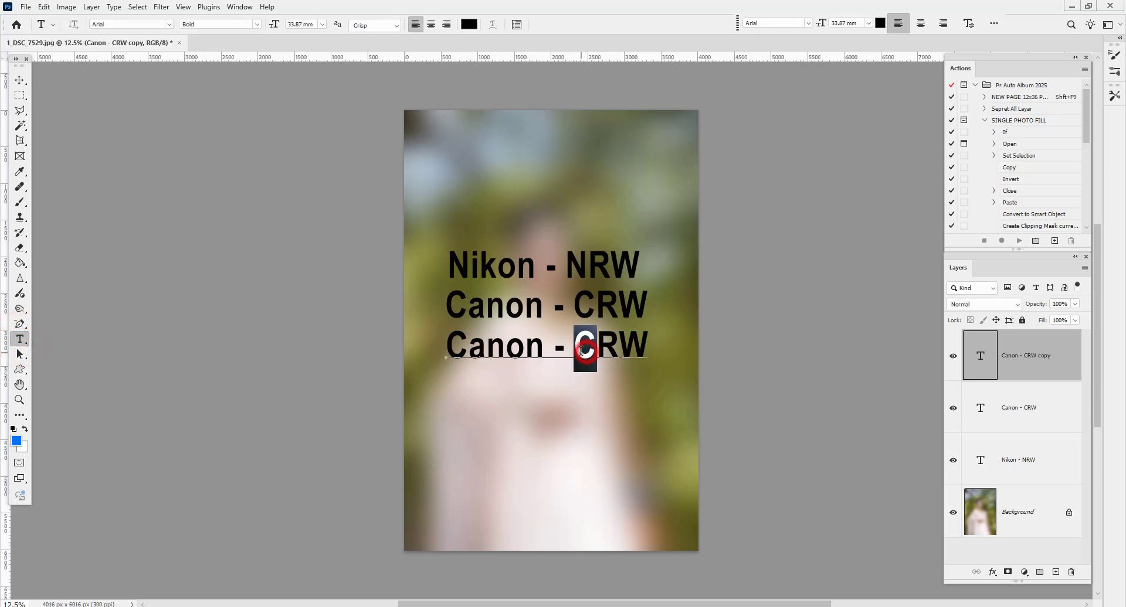
pyautogui.write('A')
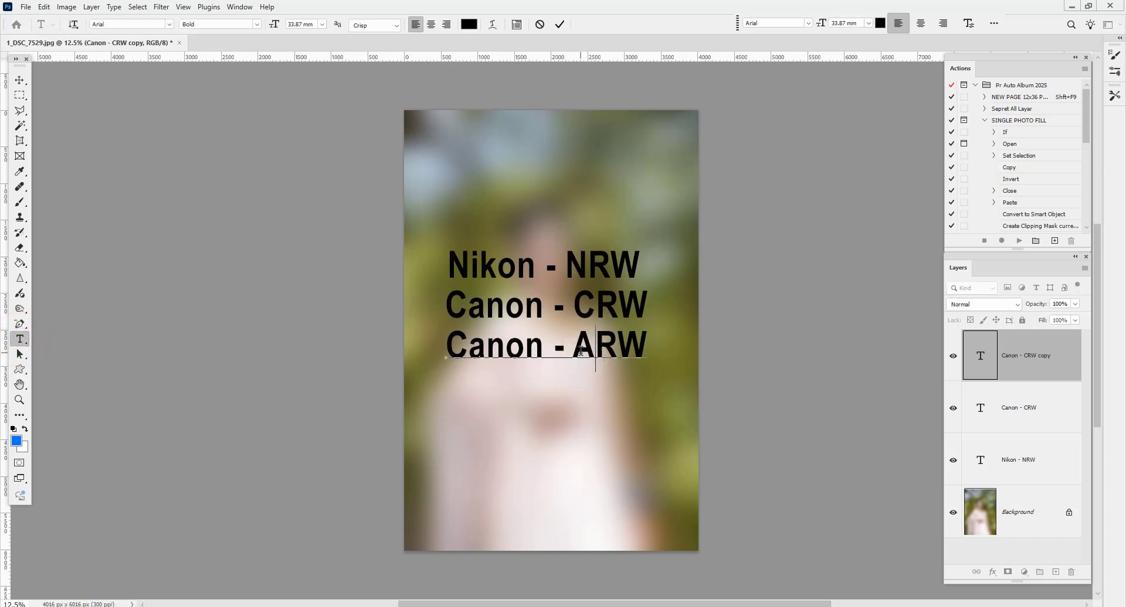
pyautogui.click(20, 80)
# - Try a fourth line reading "Canon - IRW" below the "Canon - ARW" text and remove it again
pyautogui.moveTo(611, 351); pyautogui.dragTo(596, 393)
pyautogui.click(20, 340)
pyautogui.write('iRW')
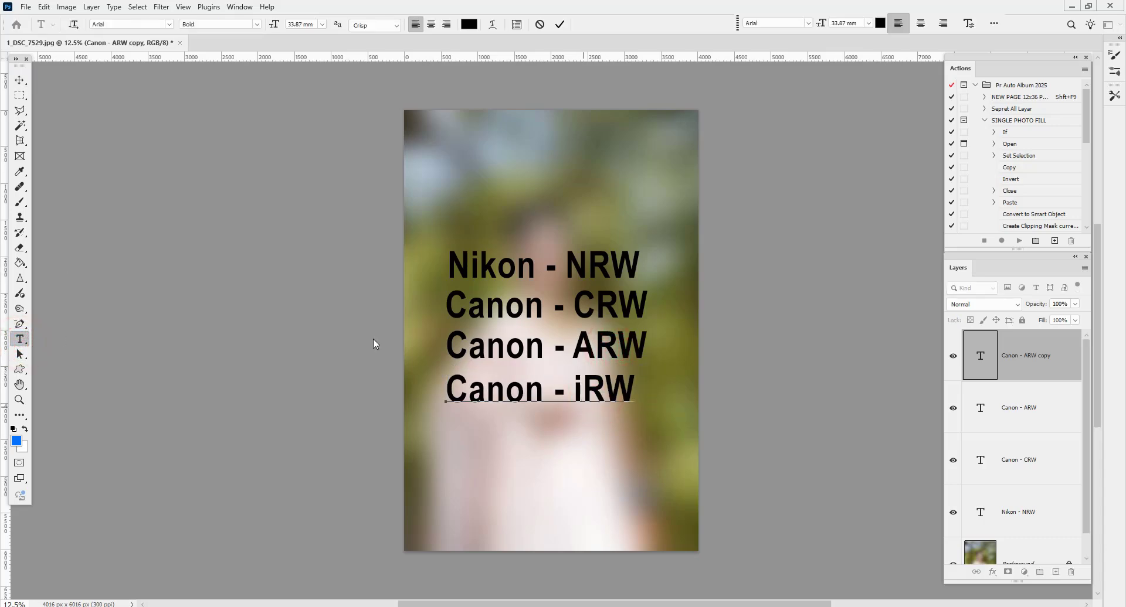
pyautogui.moveTo(572, 381); pyautogui.dragTo(582, 382)
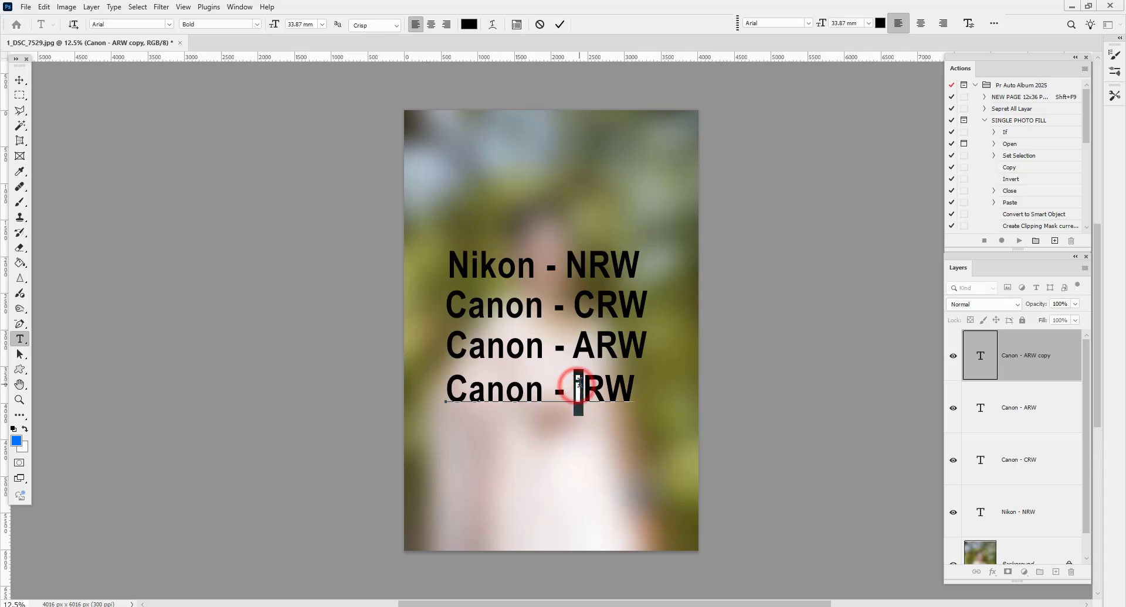
pyautogui.write('I')
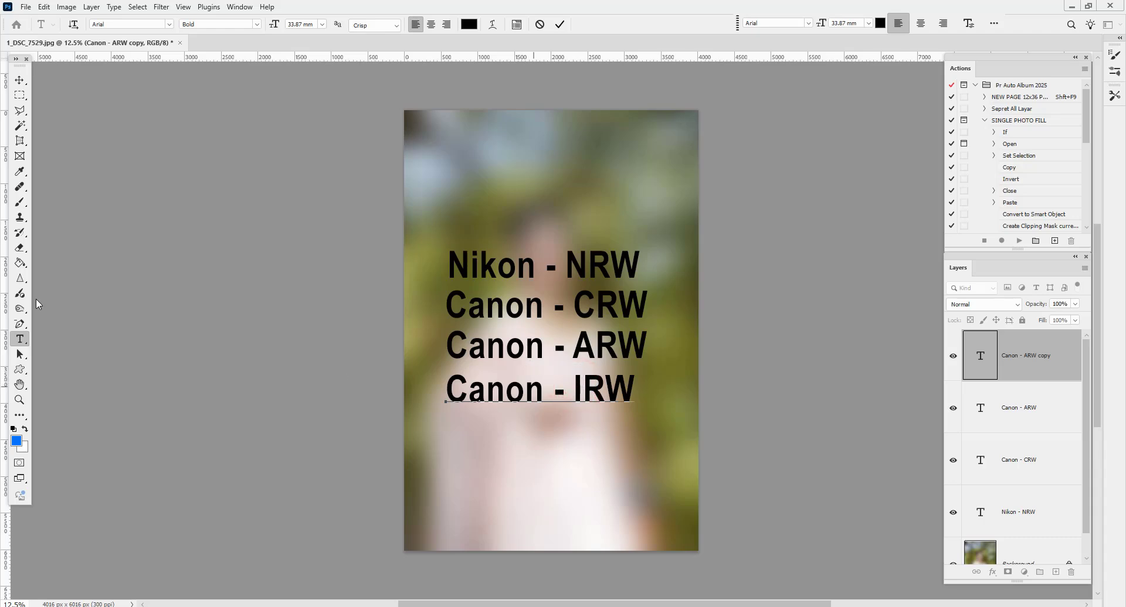
pyautogui.click(20, 80)
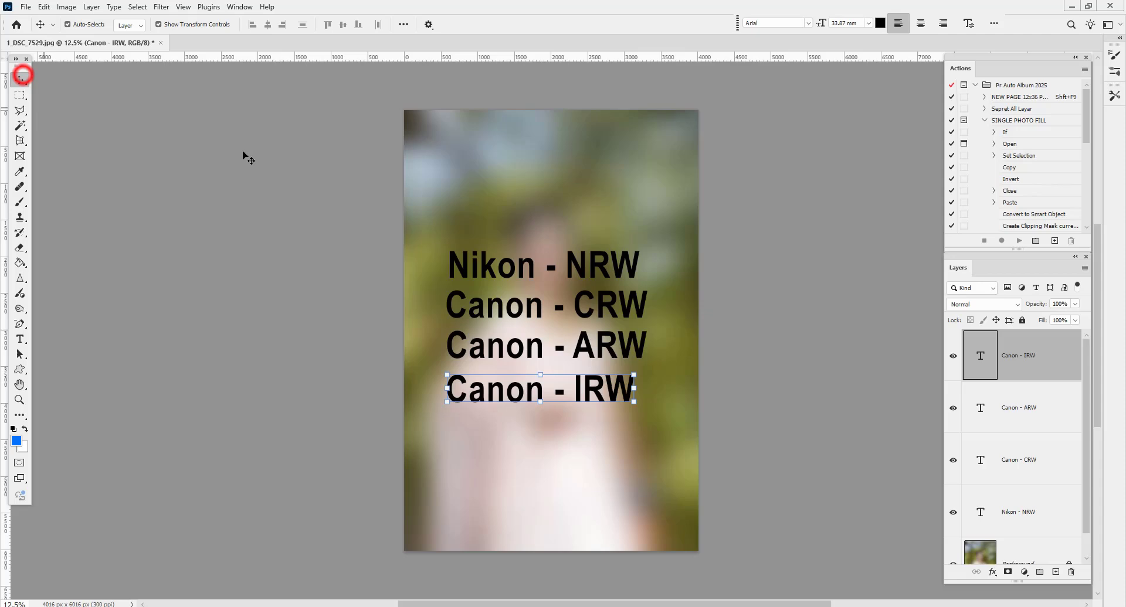
pyautogui.click(551, 193)
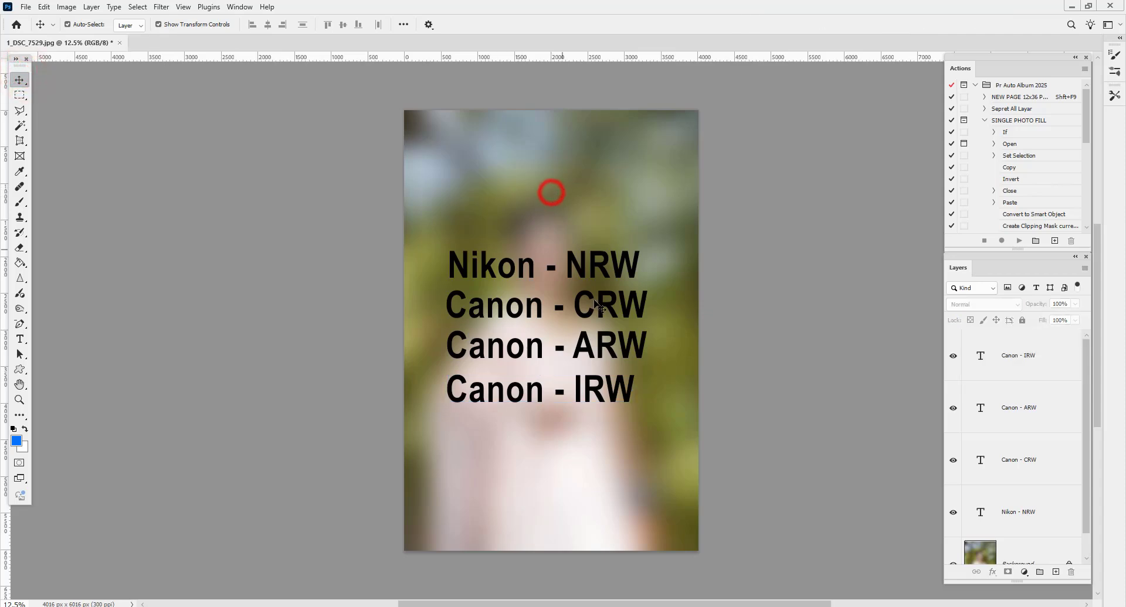
pyautogui.click(610, 399)
pyautogui.press('Delete')
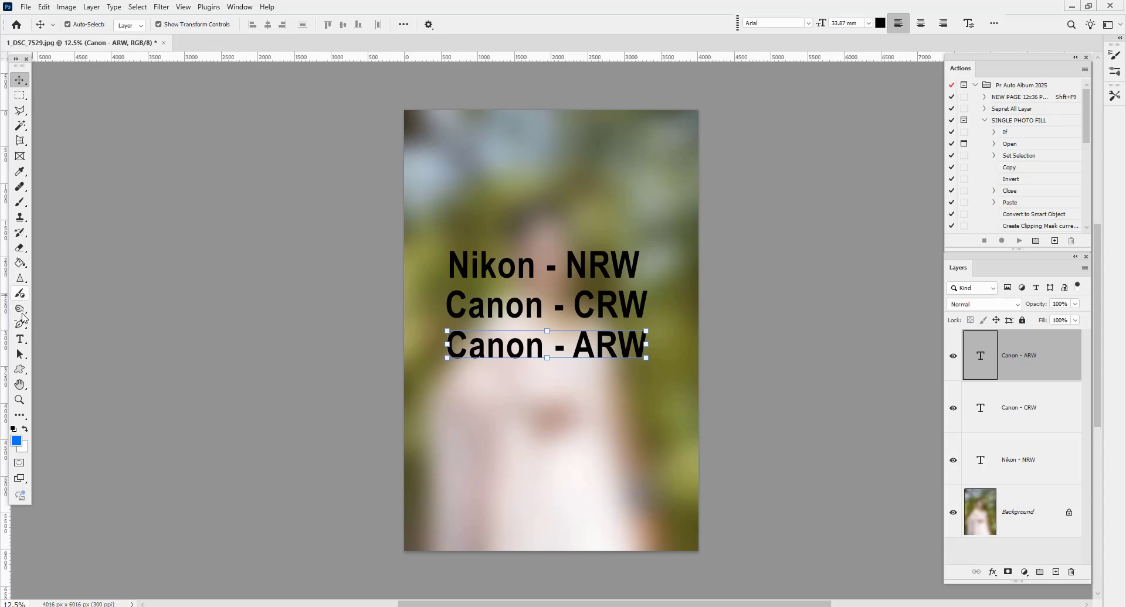
# - Replace the word "Canon" in the "Canon - ARW" text with "SONY"
pyautogui.click(20, 340)
pyautogui.moveTo(542, 358); pyautogui.dragTo(451, 353)
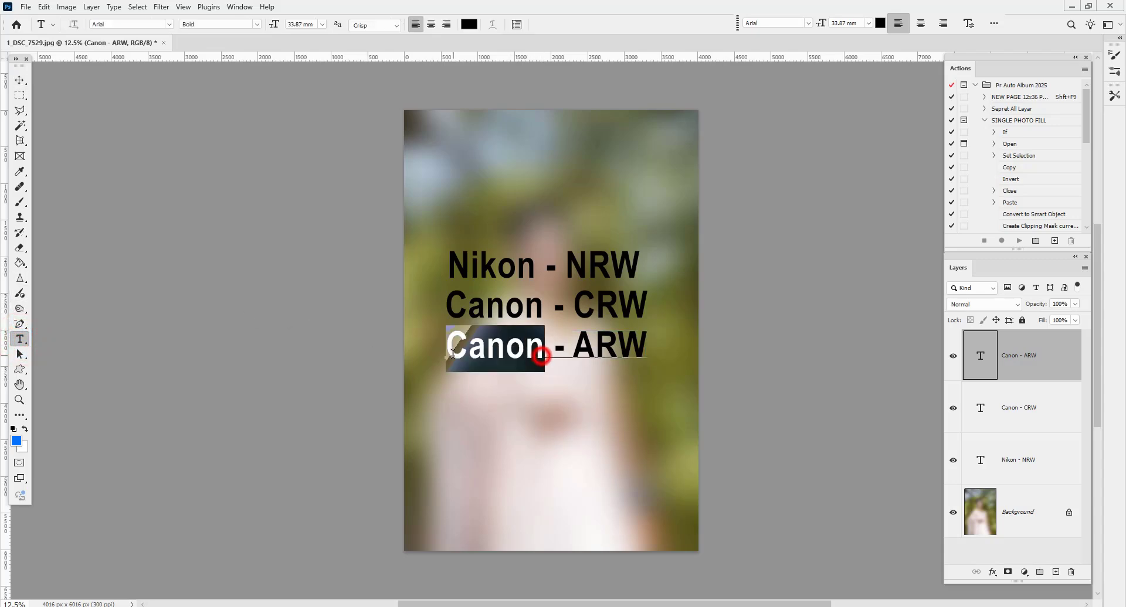
pyautogui.write('SON')
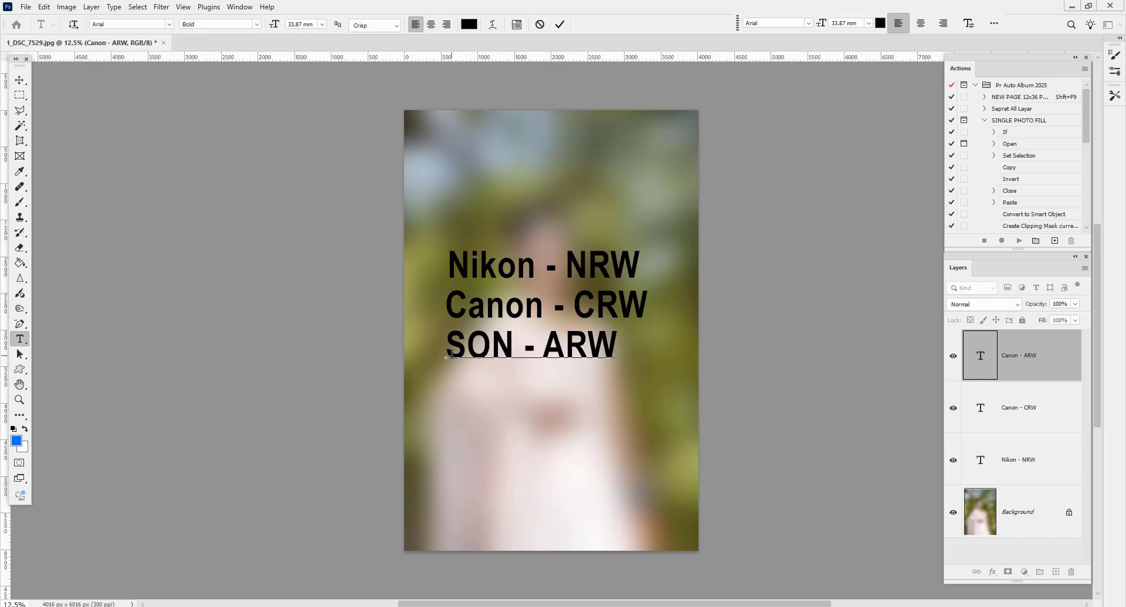
pyautogui.write('Y')
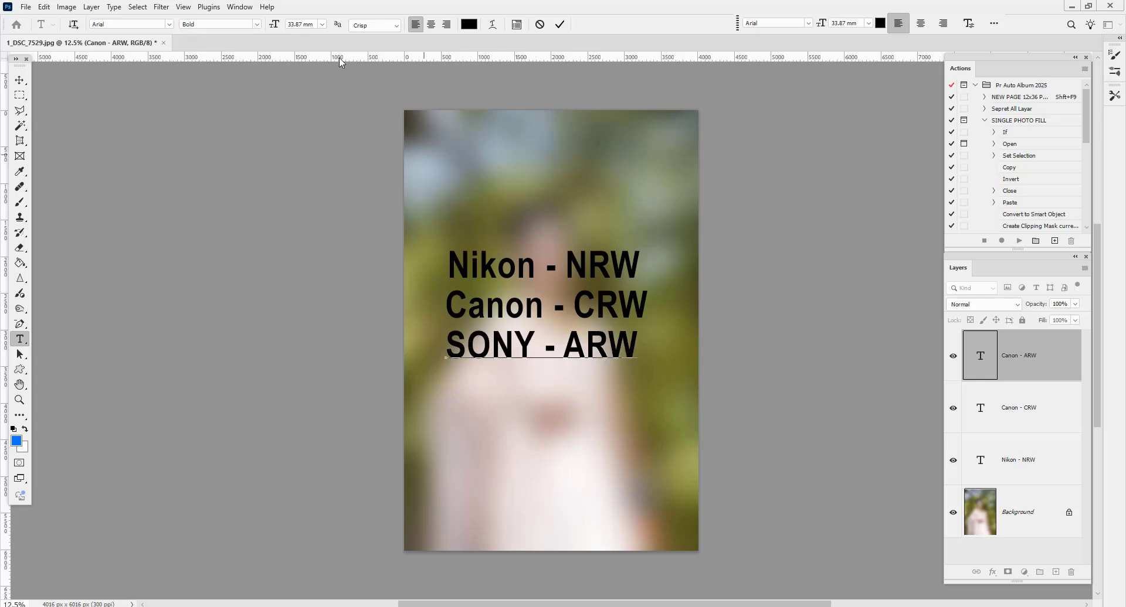
pyautogui.click(19, 80)
# - Move the Nikon, Canon and SONY text lines closer to the photo's left edge and space them further apart vertically
pyautogui.click(570, 166)
pyautogui.moveTo(607, 271); pyautogui.dragTo(577, 252)
pyautogui.moveTo(597, 305); pyautogui.dragTo(568, 295)
pyautogui.moveTo(592, 350); pyautogui.dragTo(566, 348)
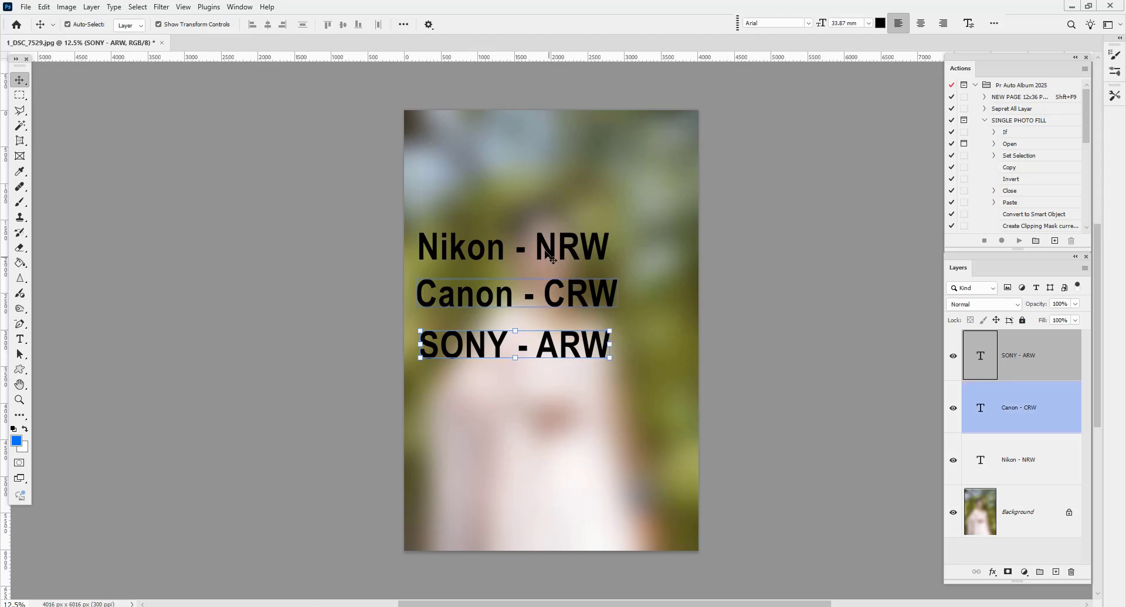
# - Switch to File Explorer and search the PHOTO S (G:) drive for raw photos
pyautogui.moveTo(274, 606)
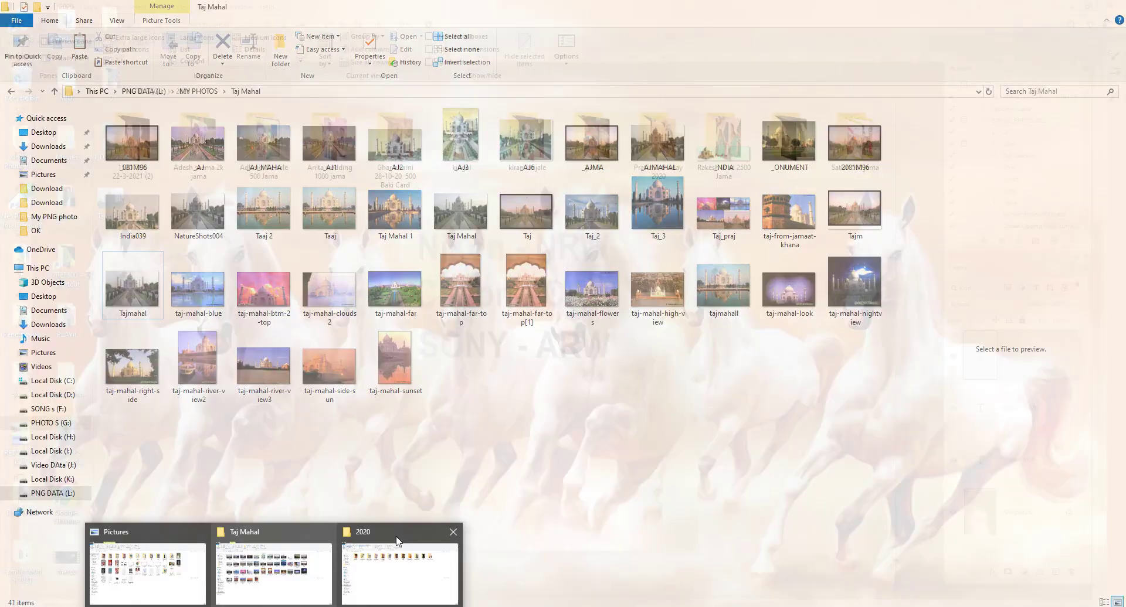
pyautogui.click(396, 540)
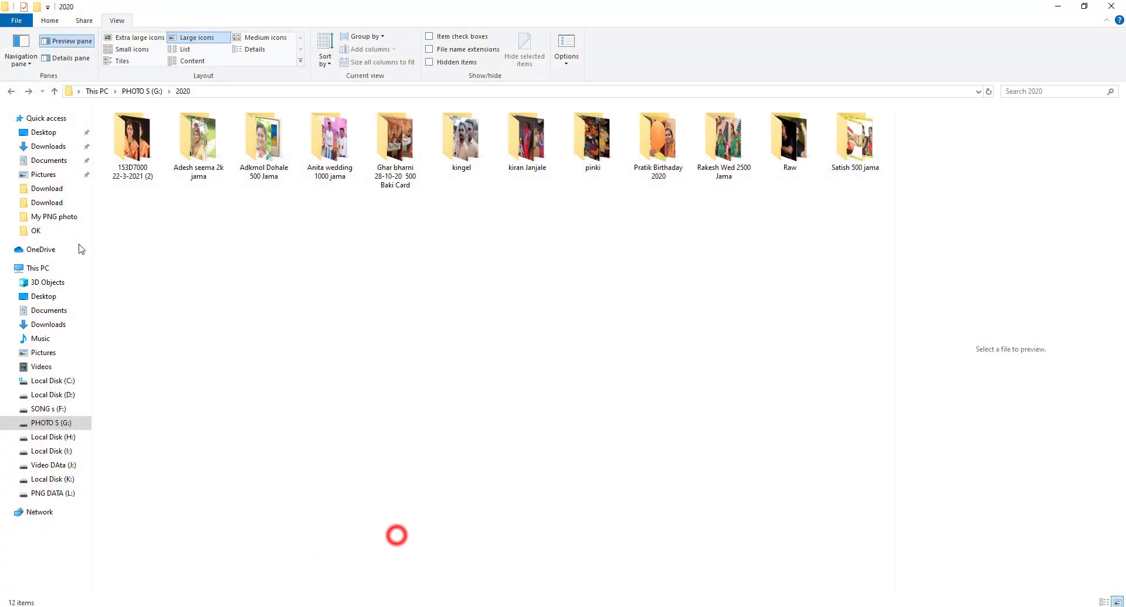
pyautogui.click(10, 91)
pyautogui.click(1041, 89)
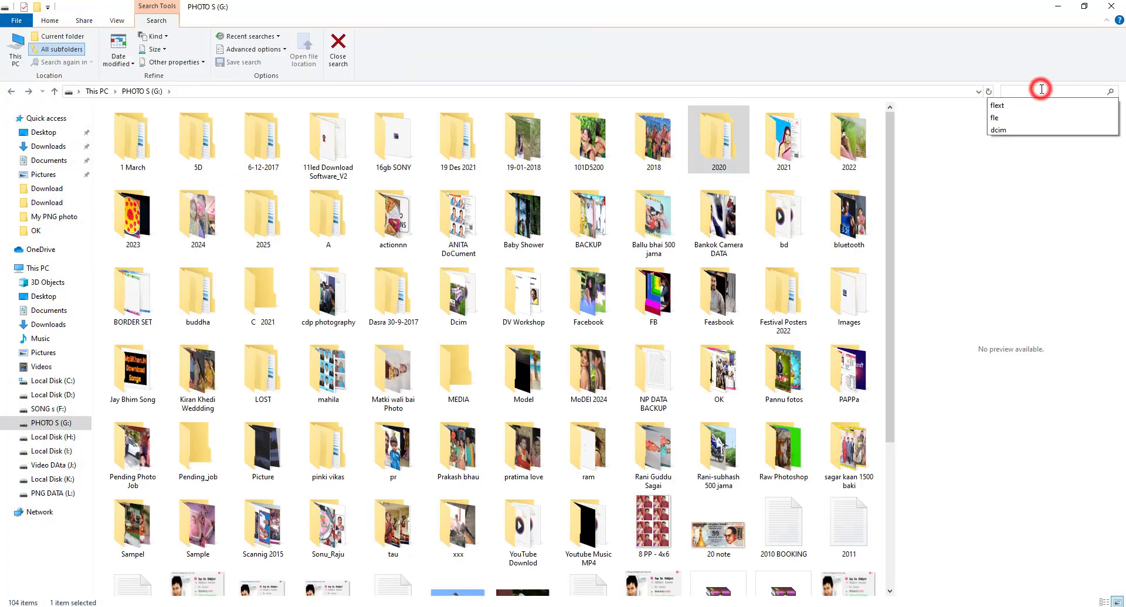
pyautogui.write('rew')
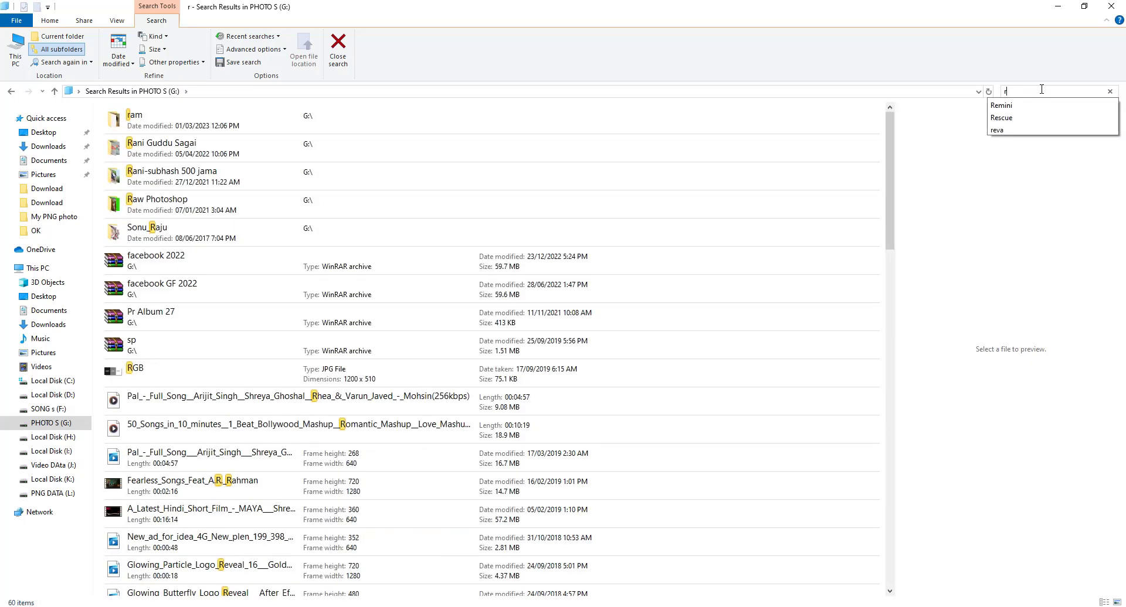
pyautogui.press('BackSpace')
pyautogui.write('NA')
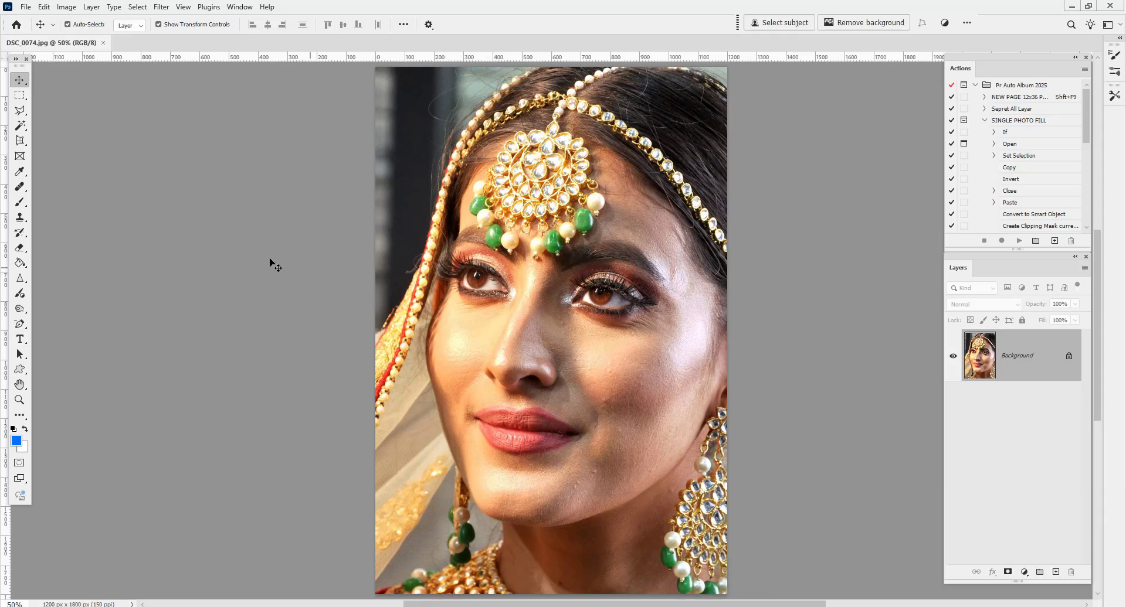
# - Open the bride portrait DSC_0074.jpg in the Camera Raw Filter
pyautogui.click(161, 7)
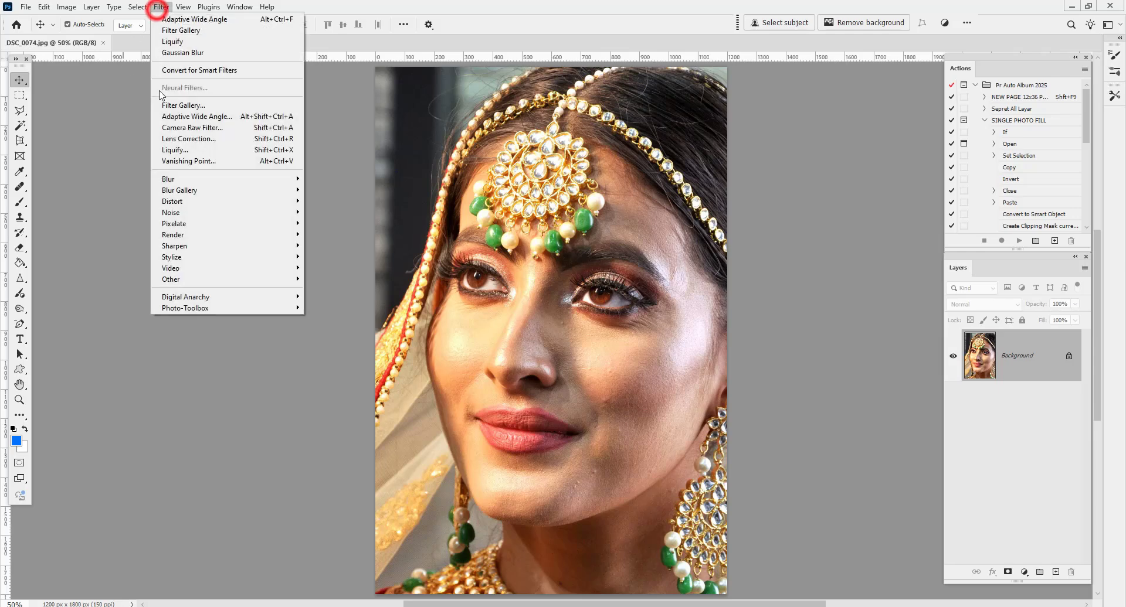
pyautogui.click(184, 128)
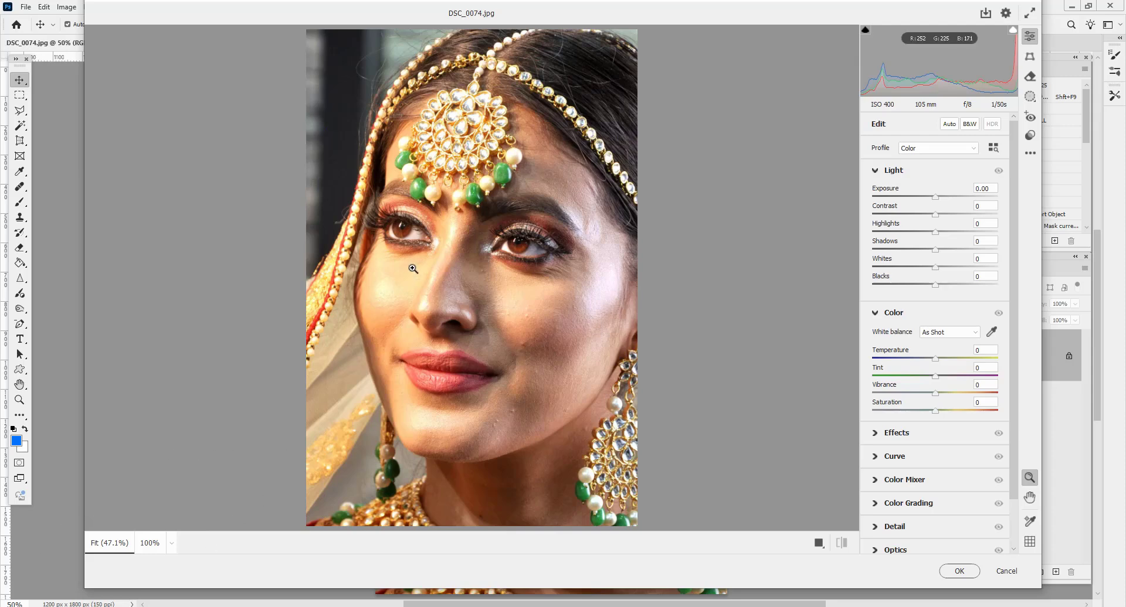
pyautogui.click(605, 16)
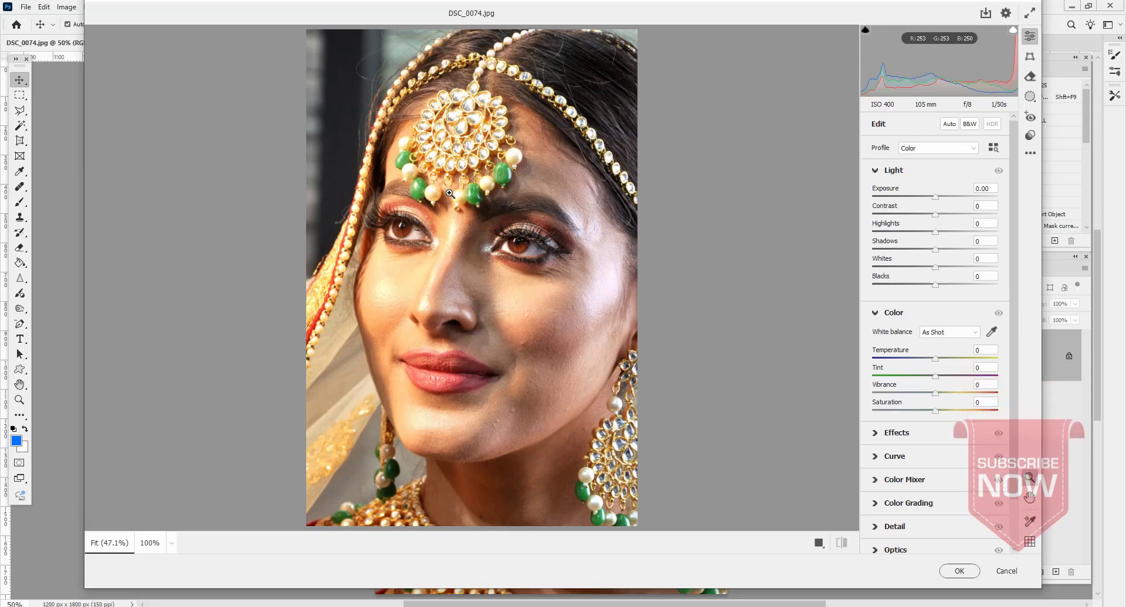
# - Examine the bride's face, skin and forehead jewellery up close at 100%
pyautogui.click(435, 236)
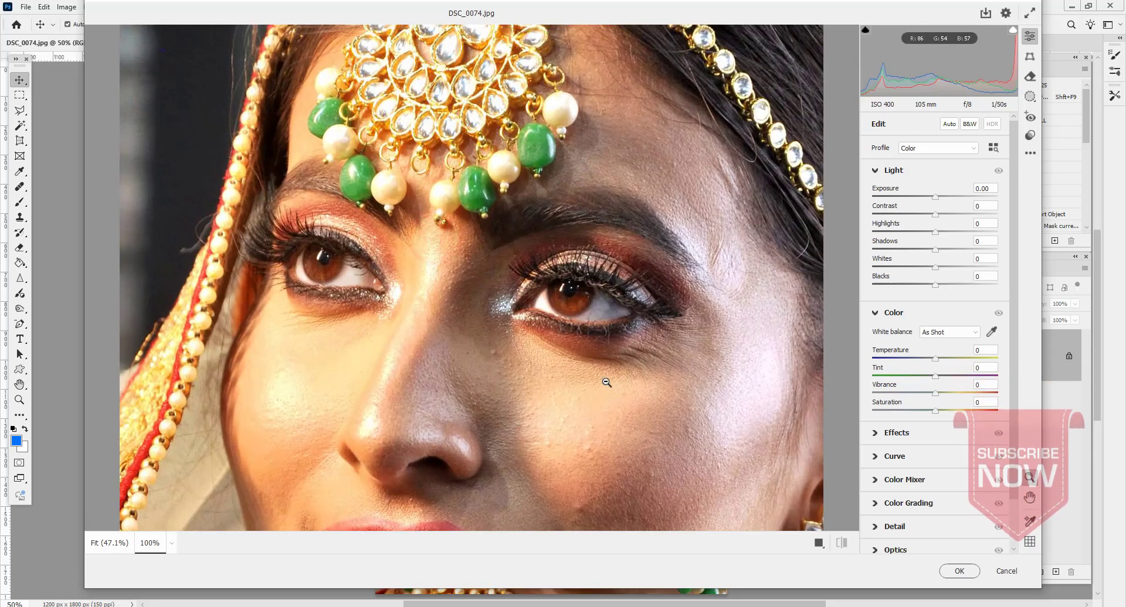
pyautogui.click(524, 352)
pyautogui.click(481, 279)
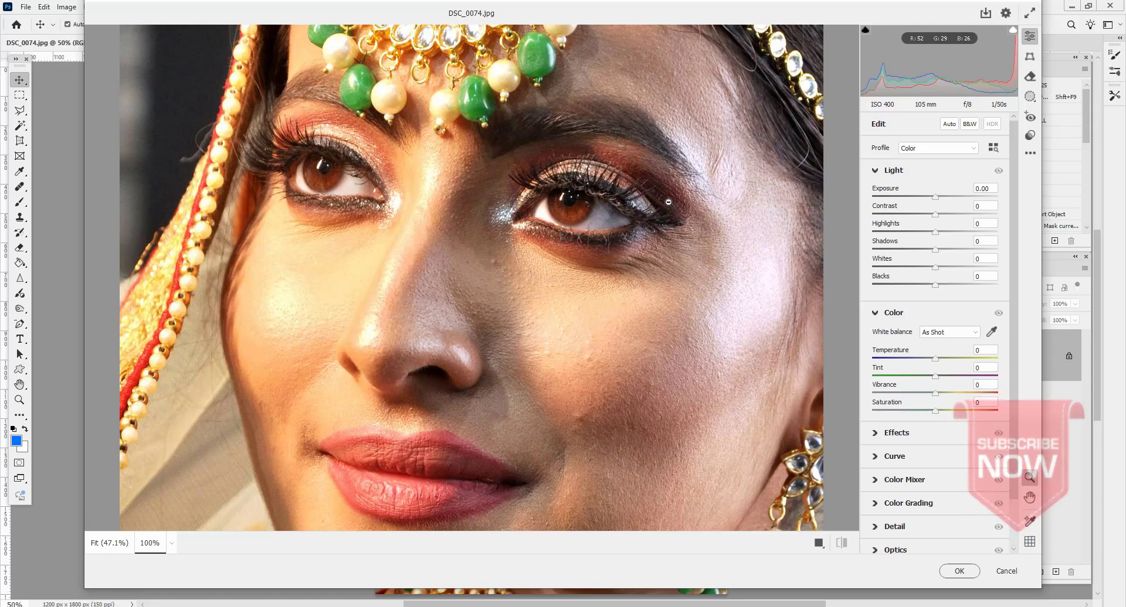
pyautogui.scroll(5, 669, 201)
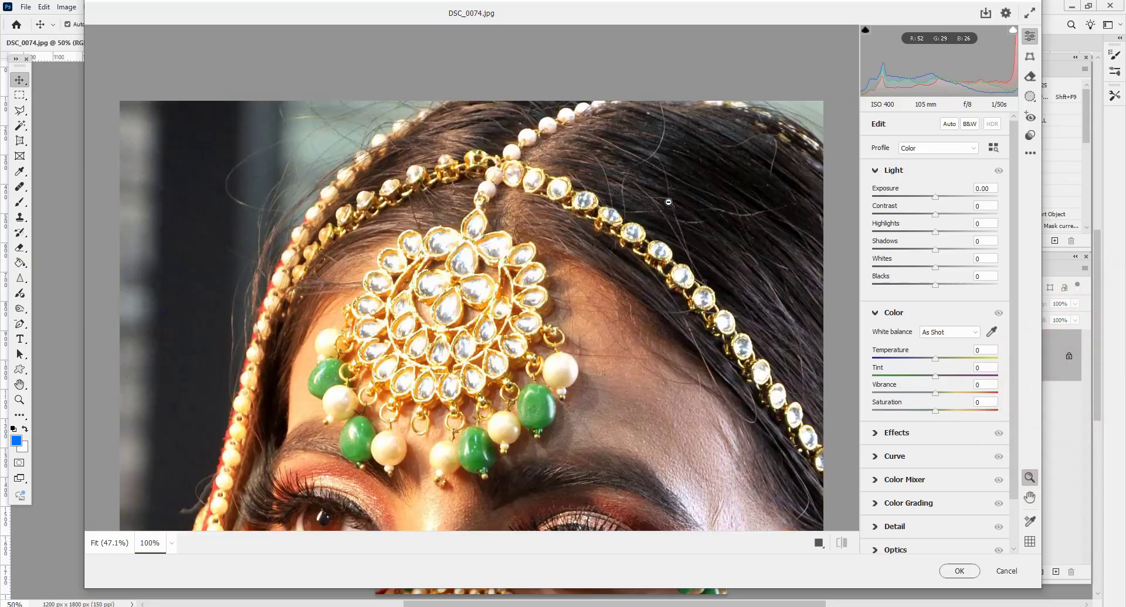
pyautogui.scroll(-4, 668, 202)
pyautogui.scroll(3, 668, 202)
pyautogui.scroll(-1, 669, 202)
pyautogui.scroll(2, 668, 202)
pyautogui.scroll(-4, 668, 201)
pyautogui.scroll(-2, 668, 201)
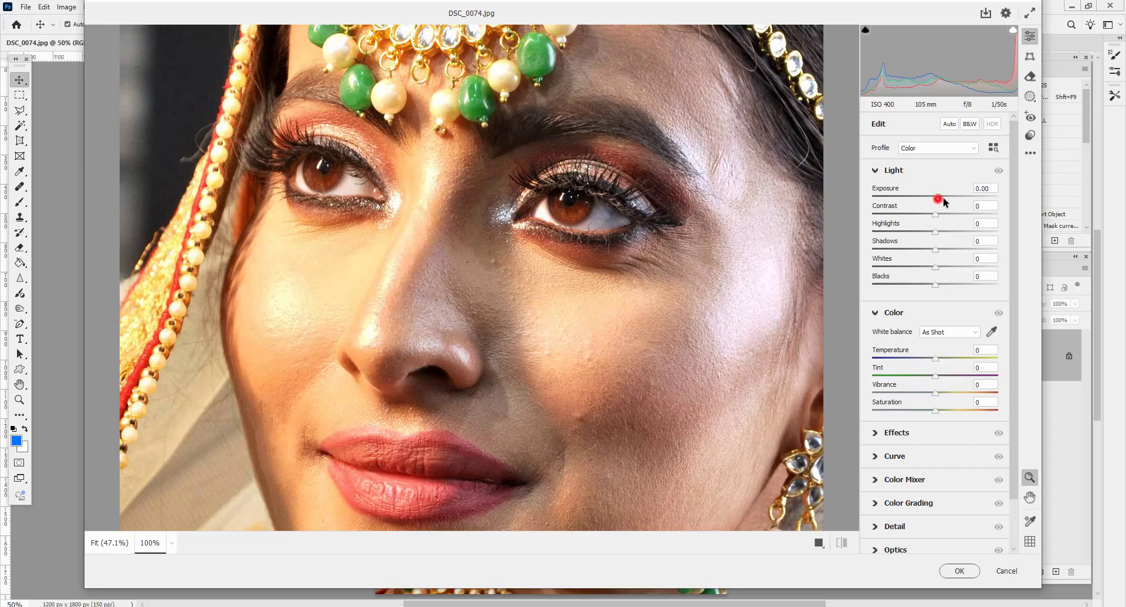
# - Set the portrait's Light values to Exposure +0.90, Contrast -8, Highlights +28, Shadows -49, Whites -78 and Blacks -37
pyautogui.moveTo(935, 199); pyautogui.dragTo(948, 203)
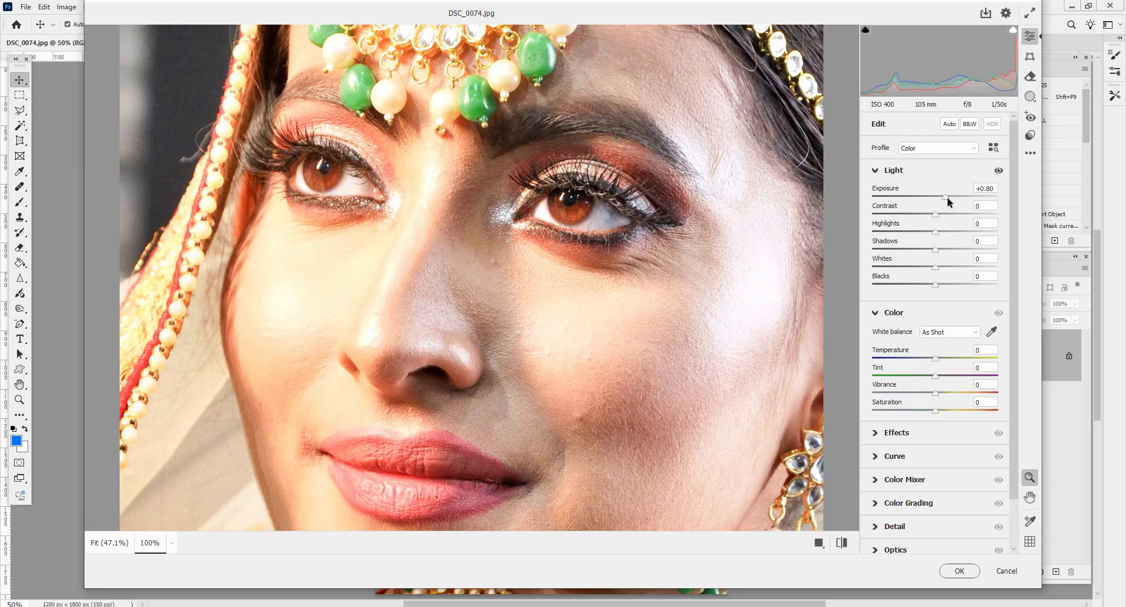
pyautogui.hotkey('ctrl', '-')
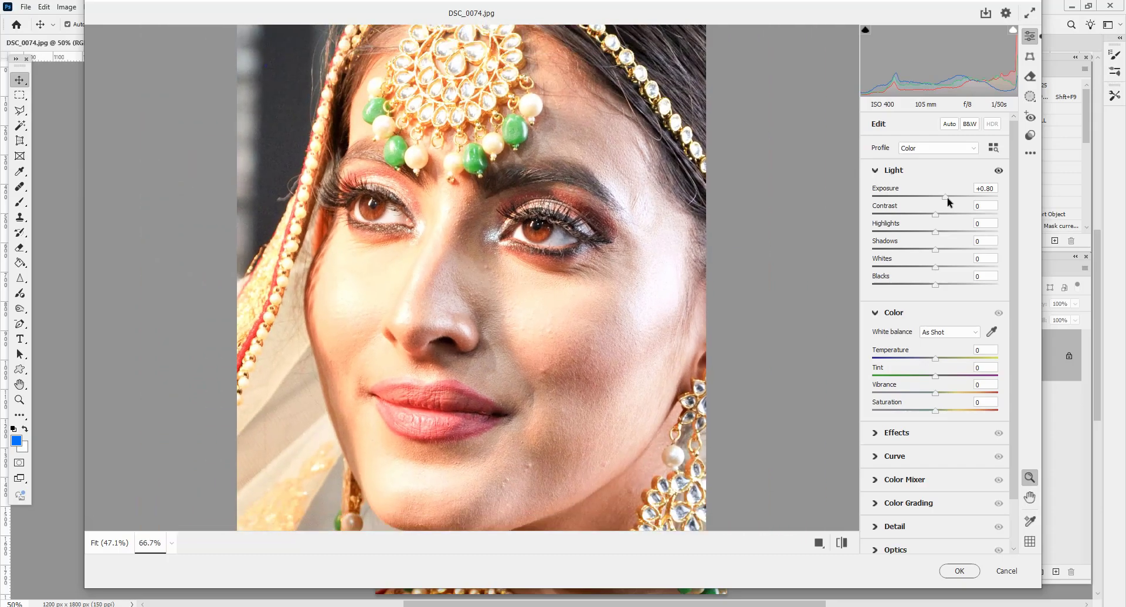
pyautogui.moveTo(948, 202); pyautogui.dragTo(850, 285)
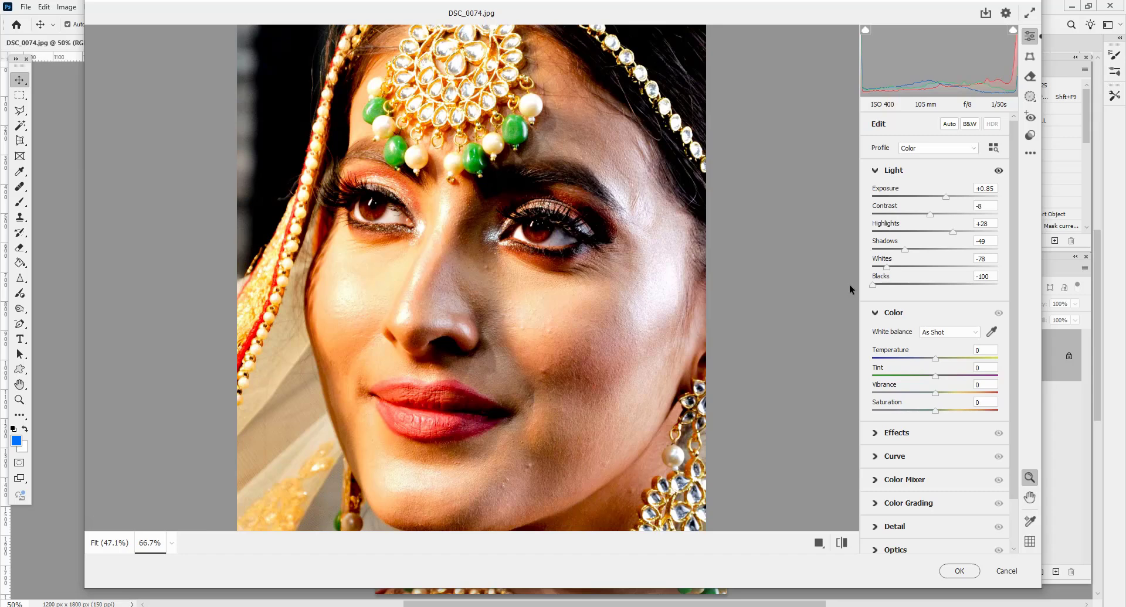
pyautogui.moveTo(872, 284); pyautogui.dragTo(911, 282)
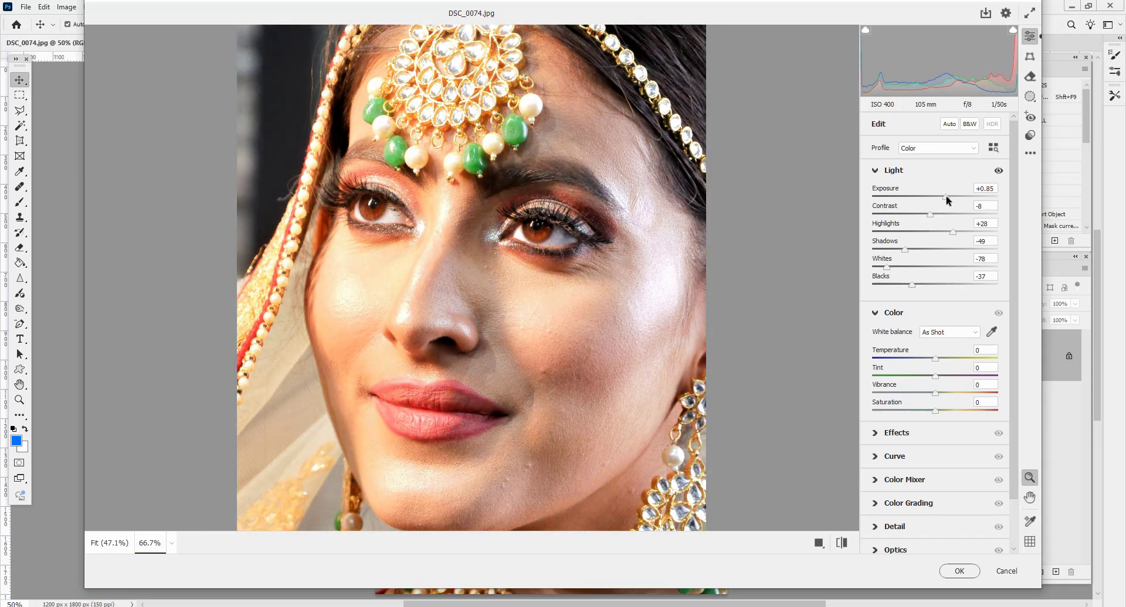
pyautogui.moveTo(945, 197)
pyautogui.mouseDown()
pyautogui.moveTo(932, 214)
pyautogui.moveTo(949, 199)
pyautogui.mouseUp()
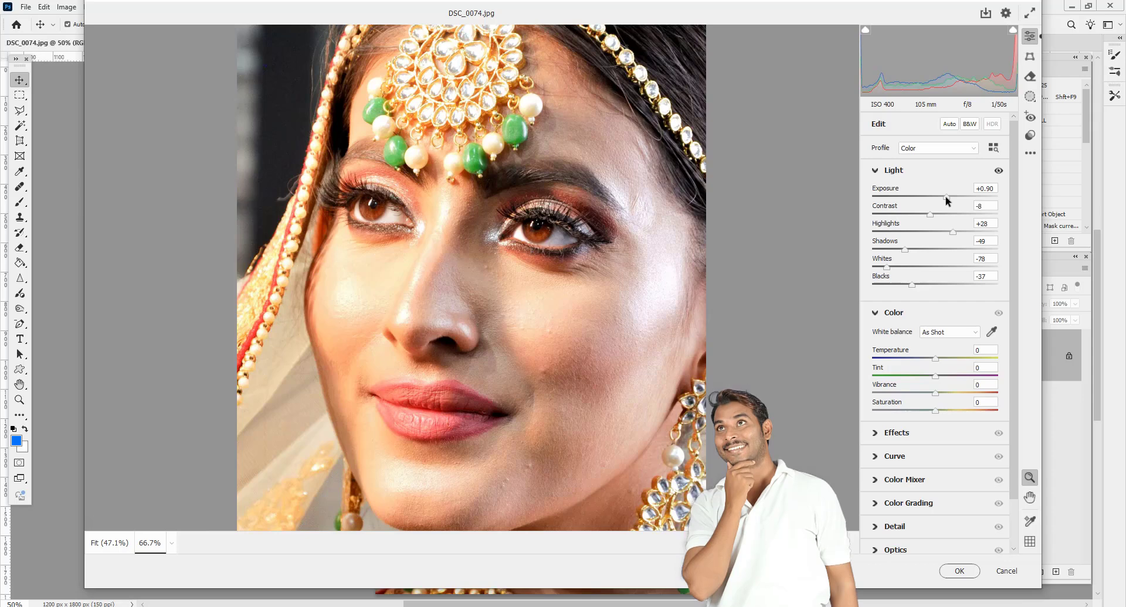
# - Look over the available colour profiles and compare the portrait with and without the Light adjustments
pyautogui.click(945, 148)
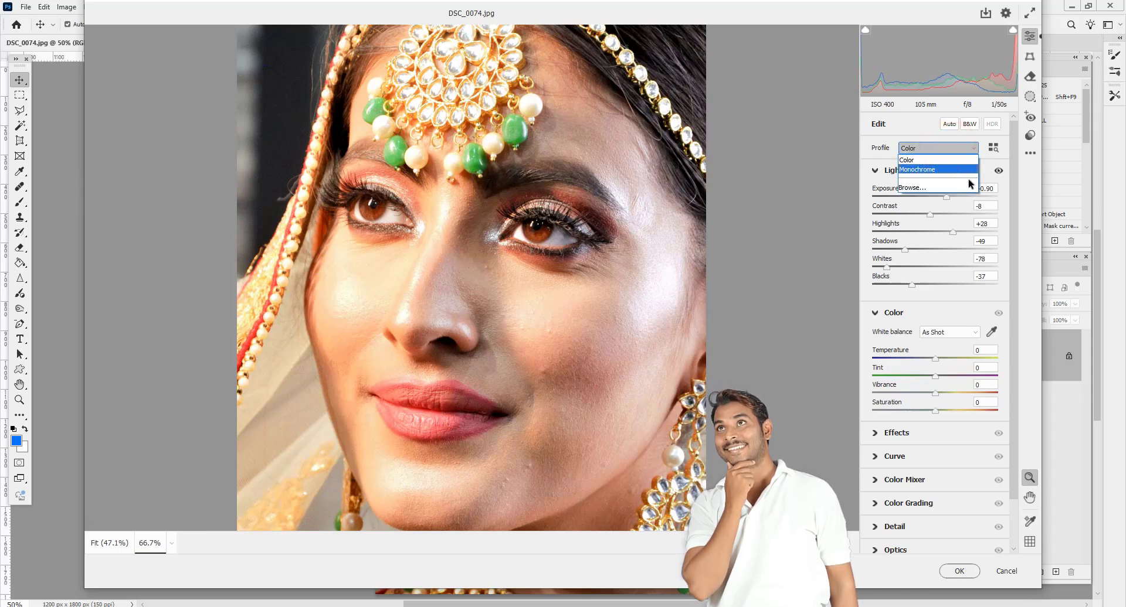
pyautogui.click(1012, 176)
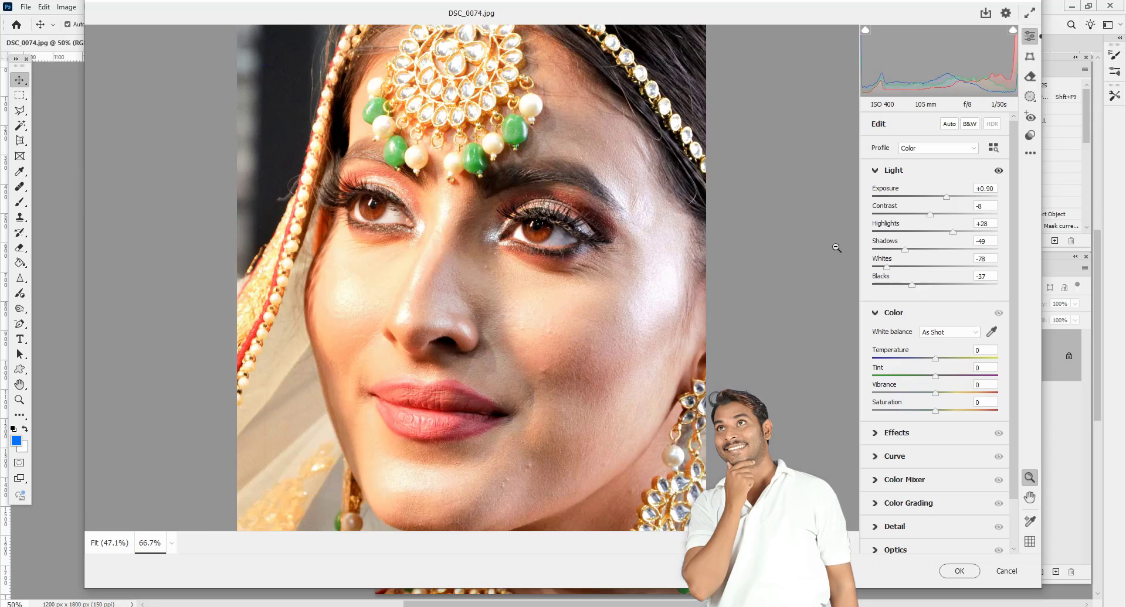
pyautogui.click(851, 545)
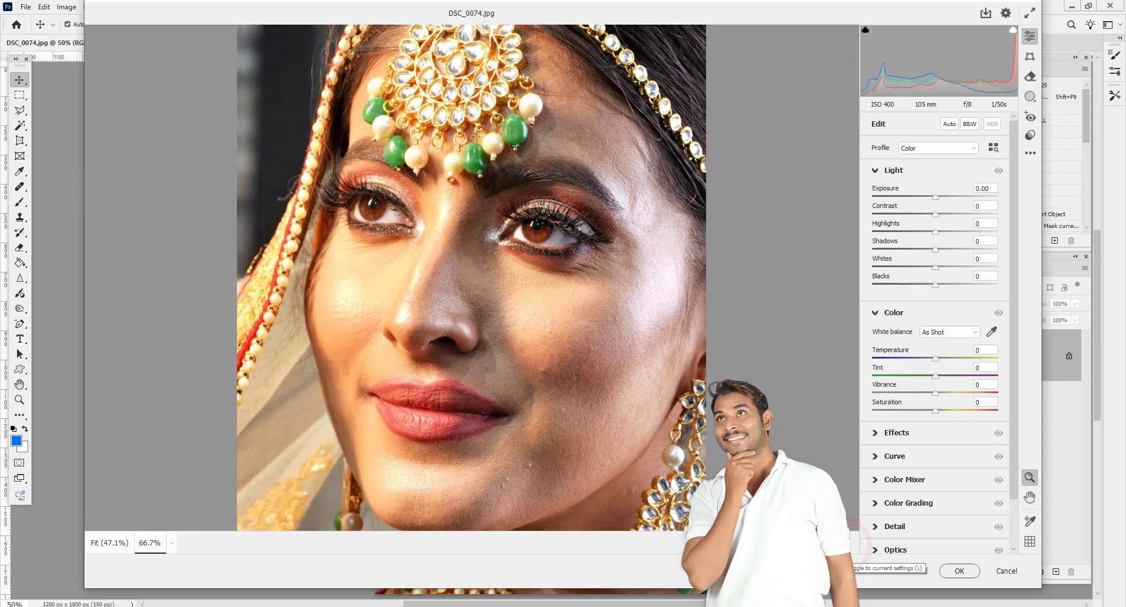
pyautogui.click(852, 546)
pyautogui.click(851, 545)
pyautogui.click(852, 546)
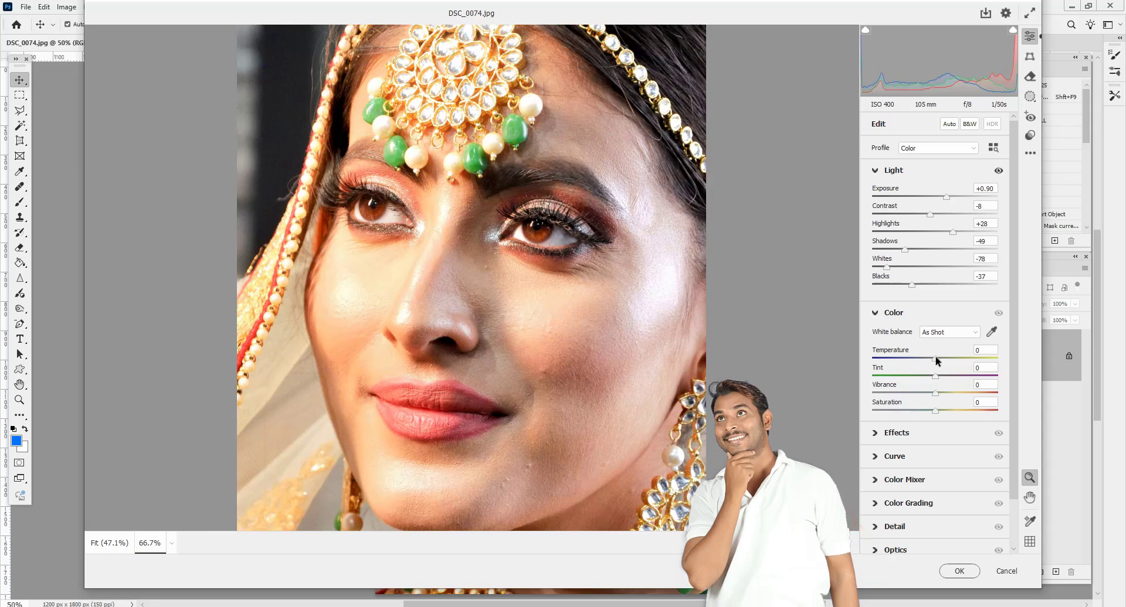
# - Set Temperature to +16, Tint +7, Vibrance +2 and Saturation -1, and collapse the Color and Light settings
pyautogui.moveTo(936, 358); pyautogui.dragTo(934, 414)
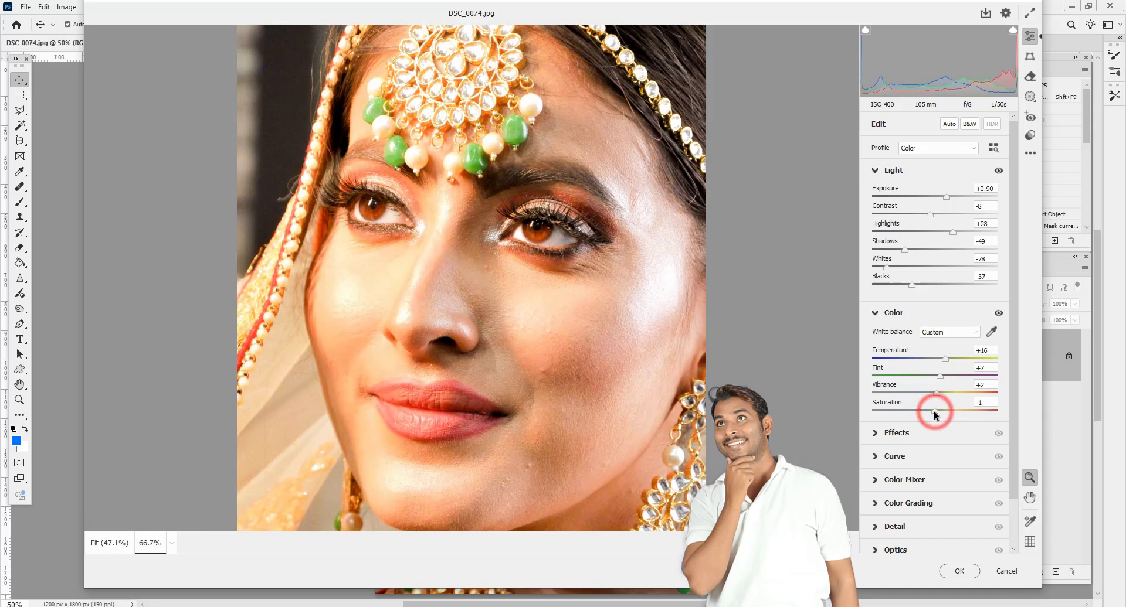
pyautogui.click(875, 312)
pyautogui.click(875, 172)
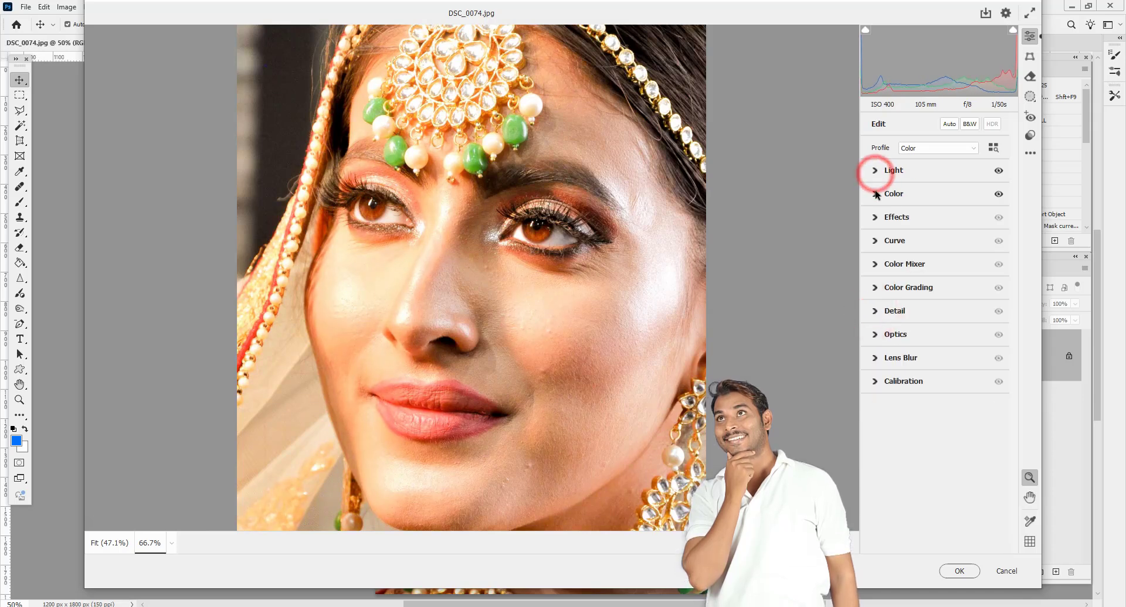
# - Set the portrait's Texture to +11 and Clarity to +3 in the Effects settings
pyautogui.click(919, 218)
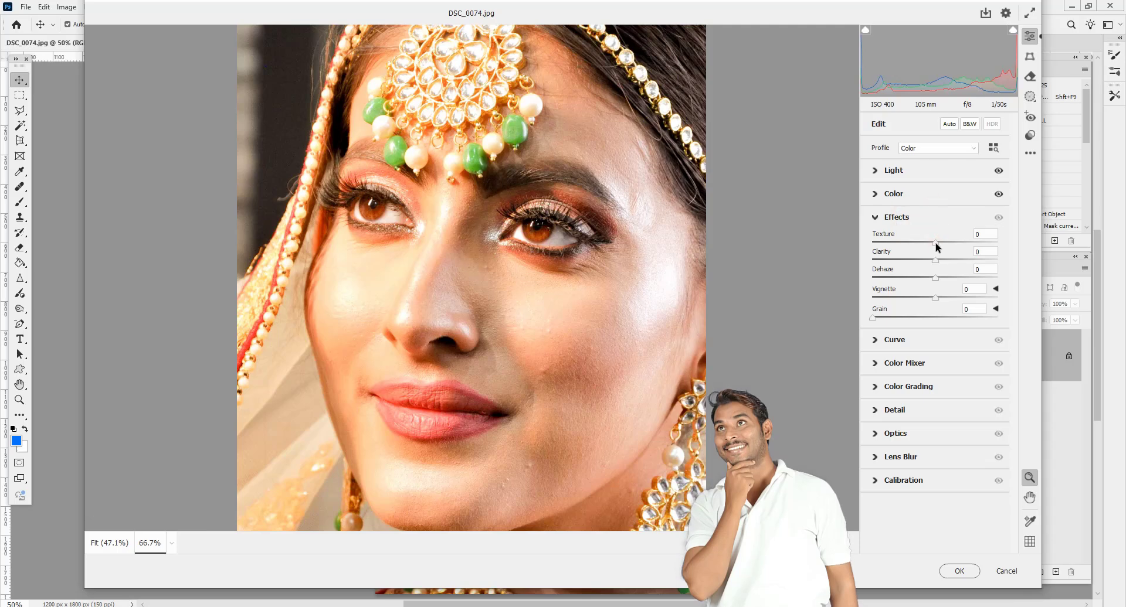
pyautogui.moveTo(936, 243); pyautogui.dragTo(999, 248)
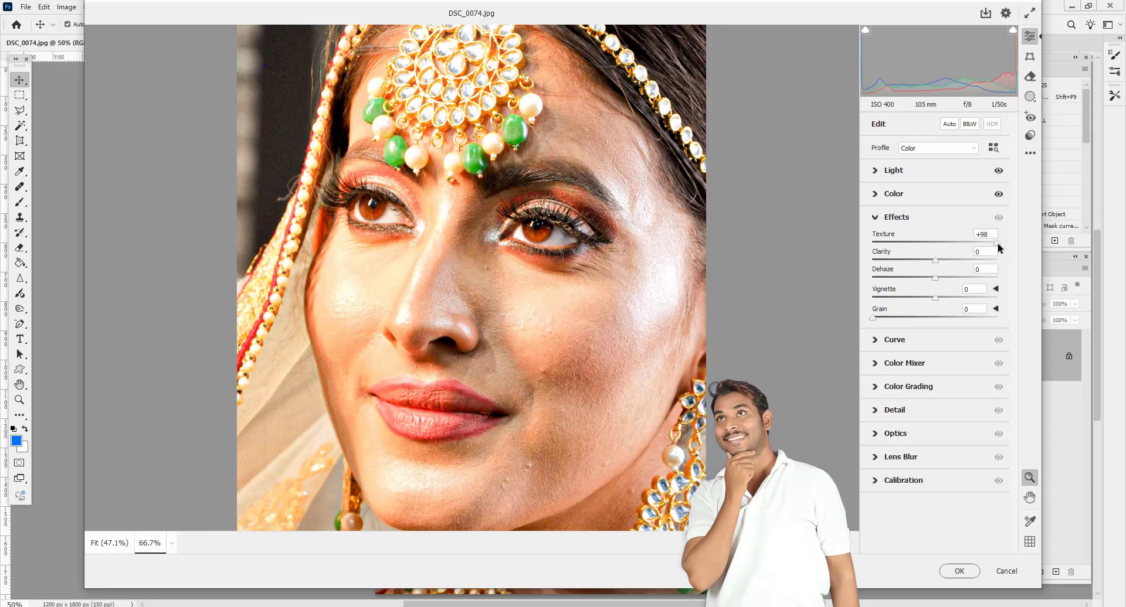
pyautogui.moveTo(999, 249); pyautogui.dragTo(942, 250)
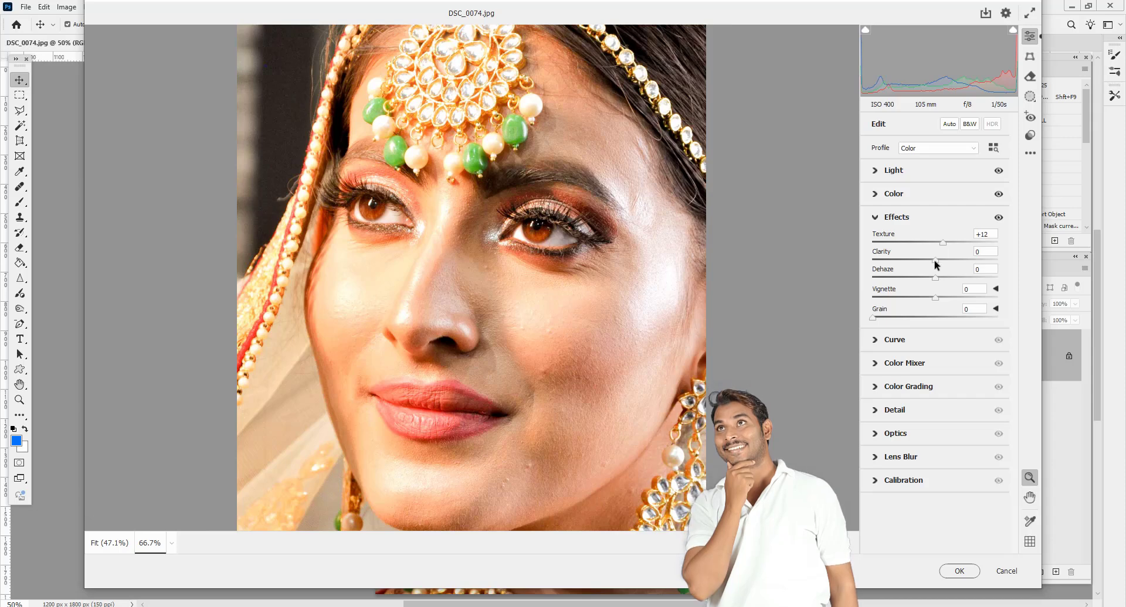
pyautogui.moveTo(935, 262)
pyautogui.mouseDown()
pyautogui.moveTo(980, 261)
pyautogui.moveTo(980, 240)
pyautogui.moveTo(944, 241)
pyautogui.moveTo(976, 259)
pyautogui.moveTo(941, 262)
pyautogui.mouseUp()
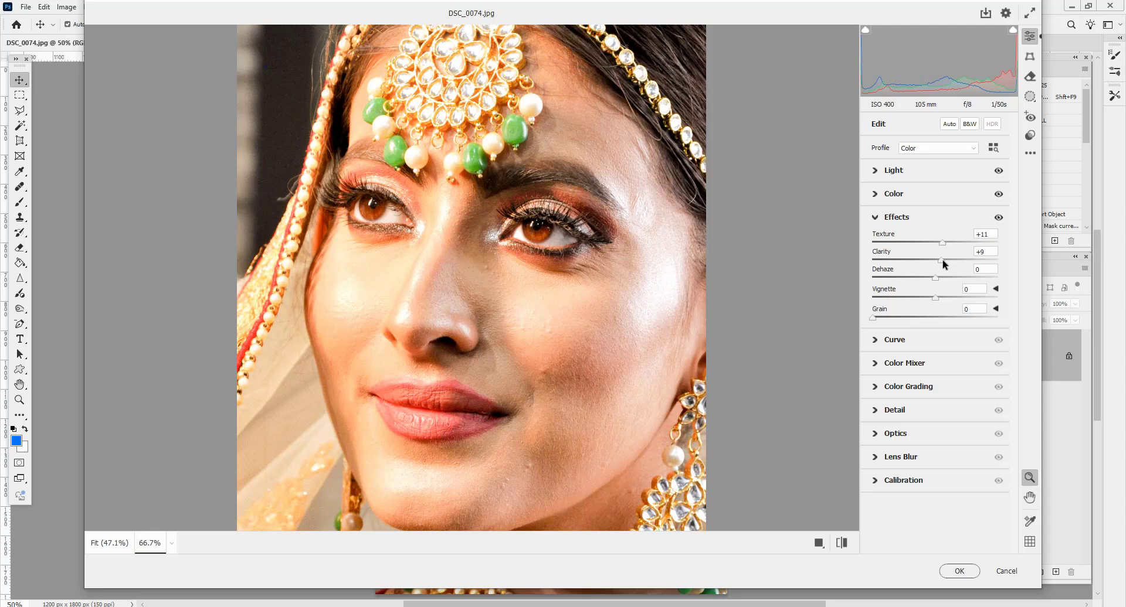
pyautogui.moveTo(944, 263); pyautogui.dragTo(939, 262)
# - Try the vignette at -100 and +100 on the portrait and reset it to 0
pyautogui.moveTo(935, 299); pyautogui.dragTo(839, 299)
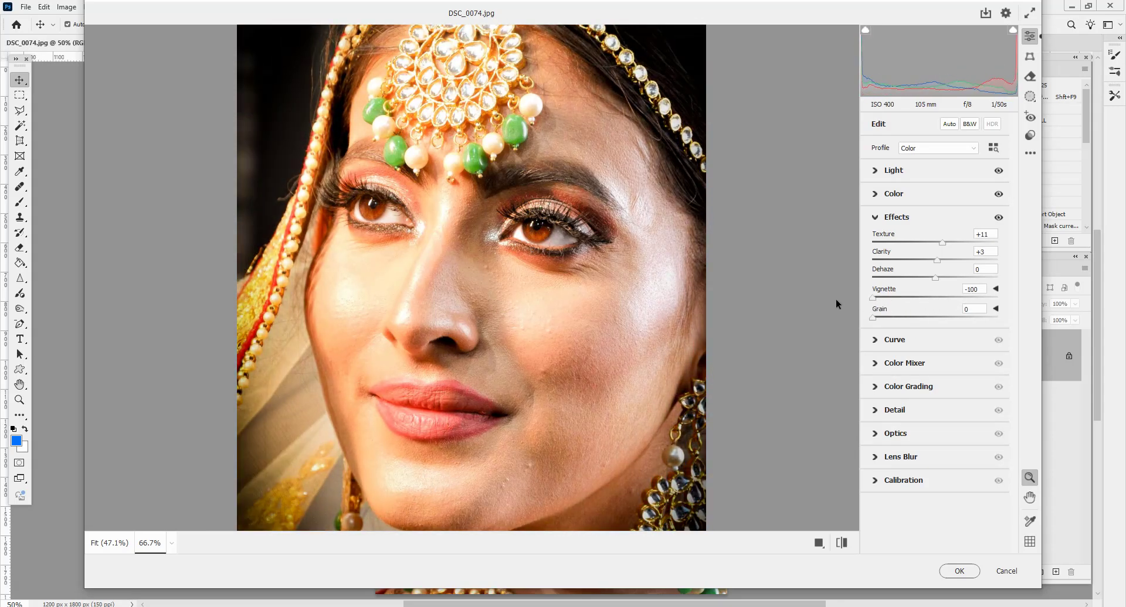
pyautogui.moveTo(836, 299); pyautogui.dragTo(1021, 293)
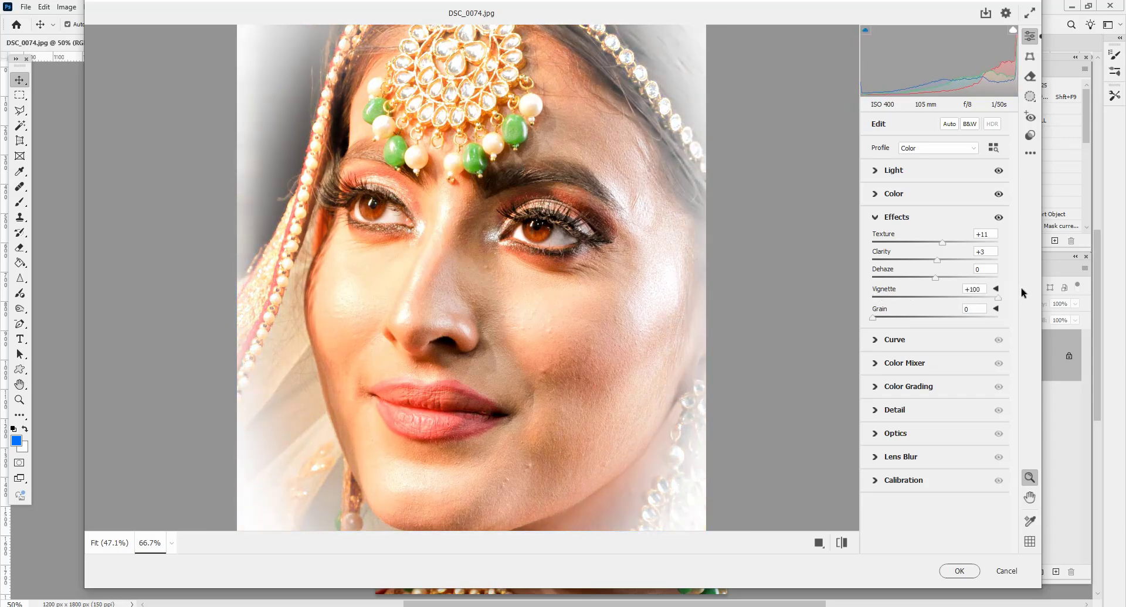
pyautogui.moveTo(1010, 293); pyautogui.dragTo(949, 293)
pyautogui.write('0')
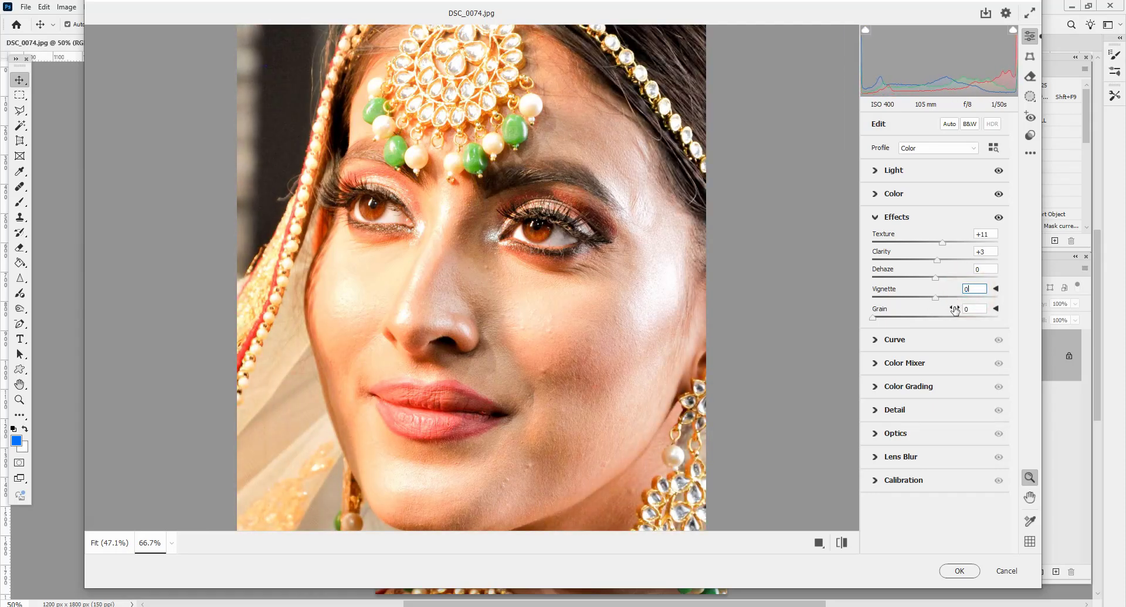
# - Try Grain at 100, inspect it at 200%, return it to 0 and collapse the Effects settings
pyautogui.moveTo(871, 321); pyautogui.dragTo(1001, 324)
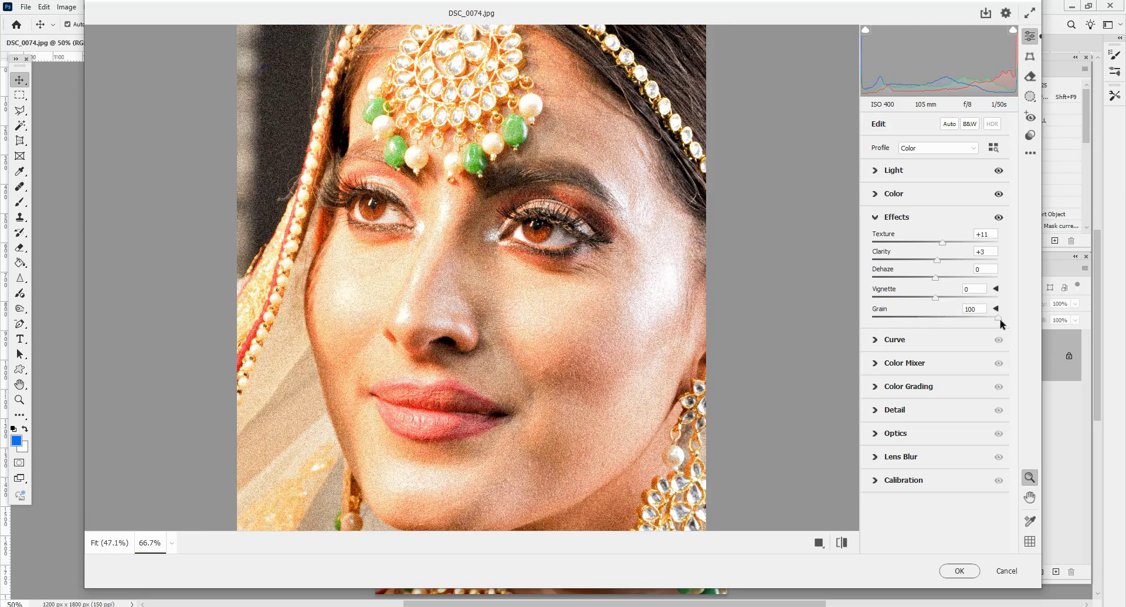
pyautogui.hotkey('ctrl', '+')
pyautogui.hotkey('ctrl', '+')
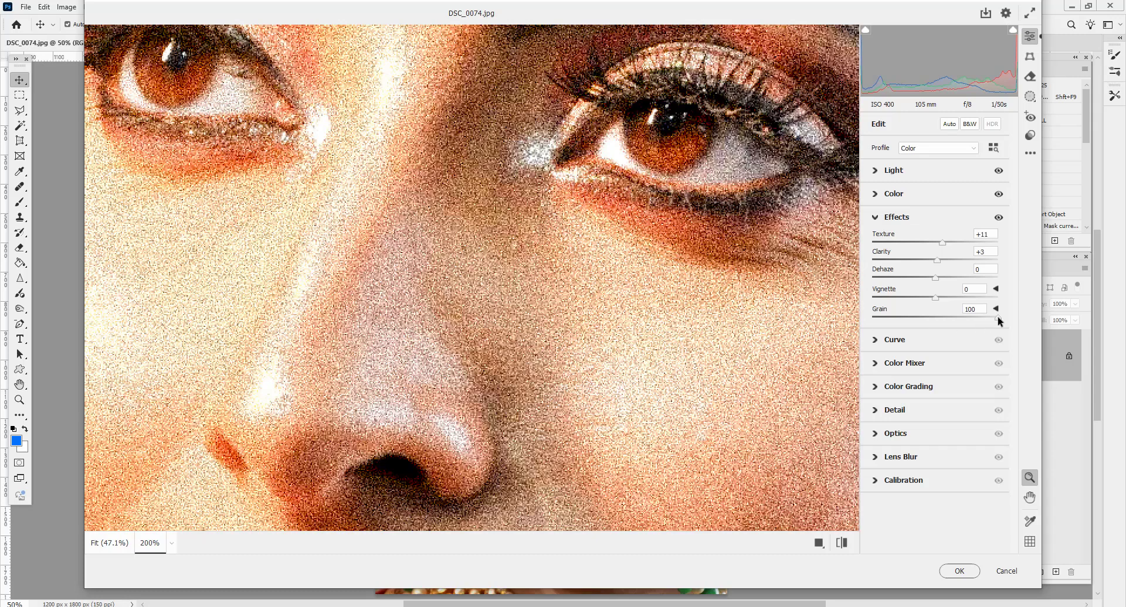
pyautogui.moveTo(998, 317); pyautogui.dragTo(862, 329)
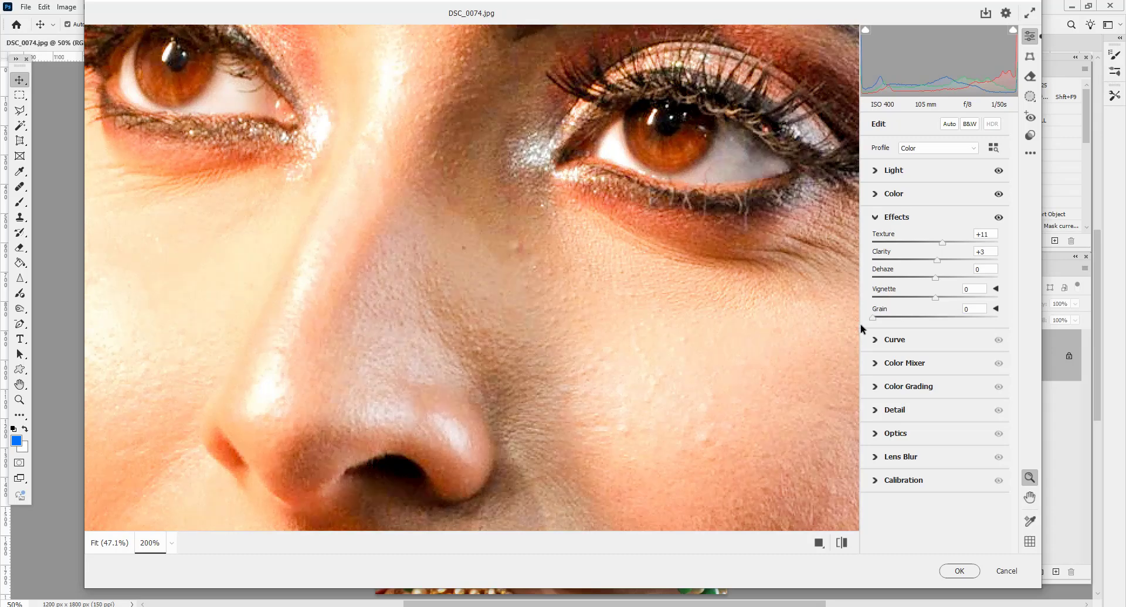
pyautogui.hotkey('ctrl', '-')
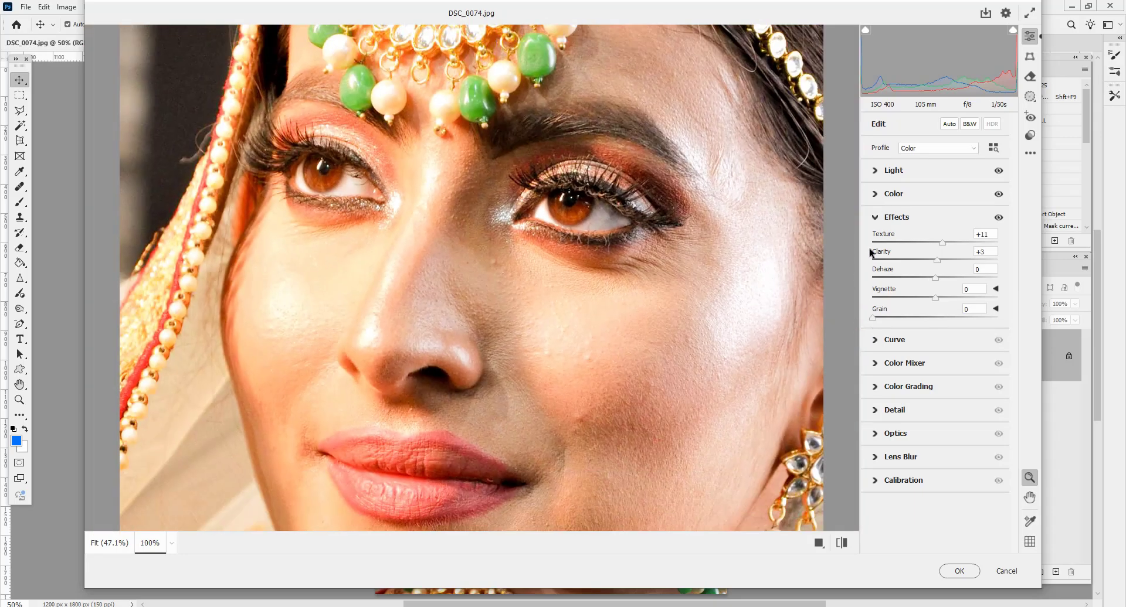
pyautogui.click(875, 218)
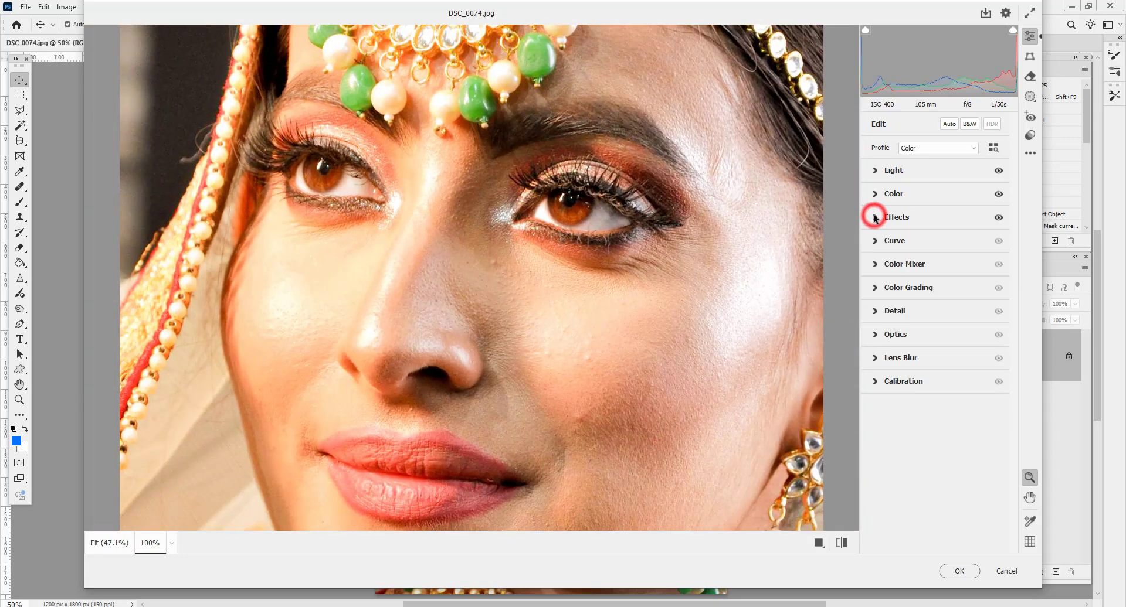
# - Expand the Curve settings and try lifting the red channel's midpoint to output 135 at input 124
pyautogui.click(875, 247)
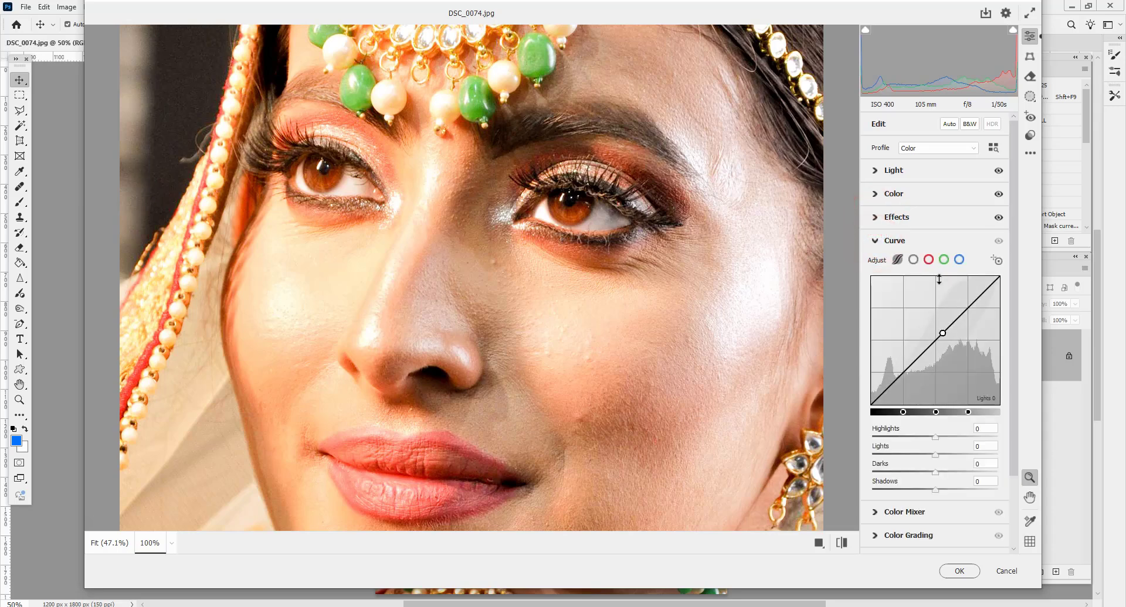
pyautogui.click(929, 259)
pyautogui.moveTo(934, 341); pyautogui.dragTo(934, 338)
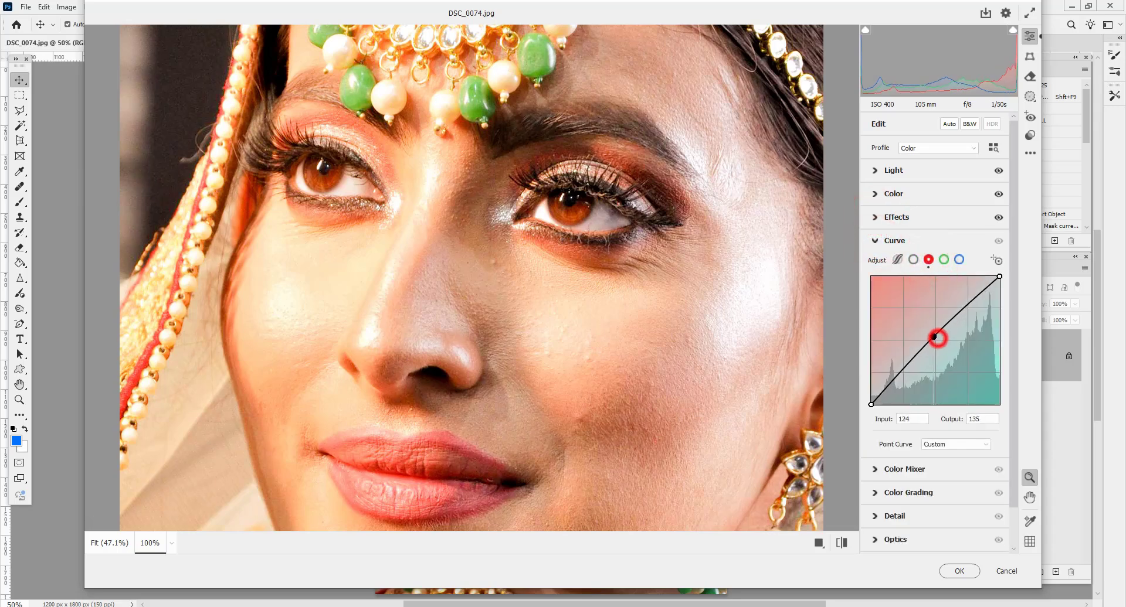
pyautogui.click(929, 260)
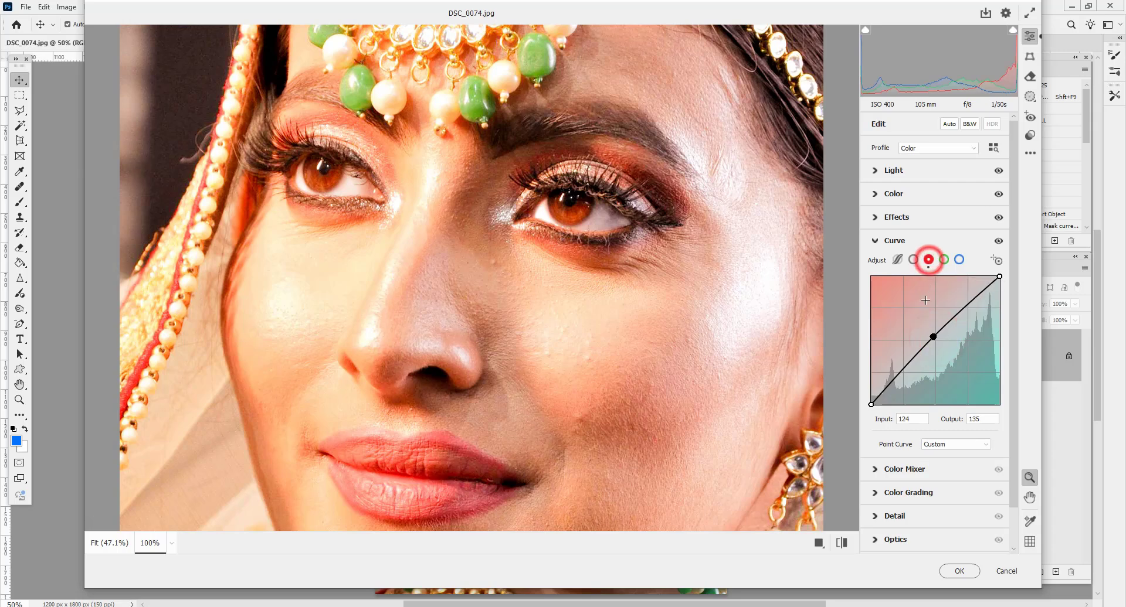
pyautogui.moveTo(934, 337)
pyautogui.mouseDown()
pyautogui.moveTo(945, 349)
pyautogui.moveTo(937, 340)
pyautogui.mouseUp()
# - Try the green channel curve at input 129, output 128 and the blue one at input 104, output 88
pyautogui.click(944, 259)
pyautogui.click(959, 259)
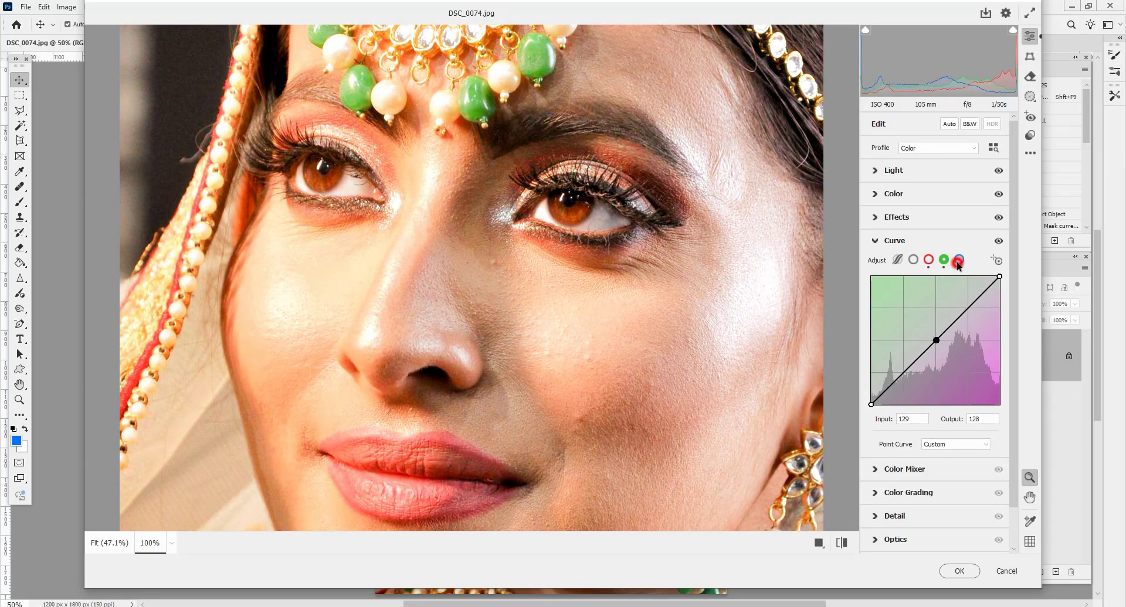
pyautogui.click(933, 341)
pyautogui.moveTo(934, 342)
pyautogui.mouseDown()
pyautogui.moveTo(922, 364)
pyautogui.moveTo(970, 334)
pyautogui.moveTo(930, 363)
pyautogui.moveTo(962, 322)
pyautogui.moveTo(923, 360)
pyautogui.mouseUp()
pyautogui.hotkey('ctrl', '-')
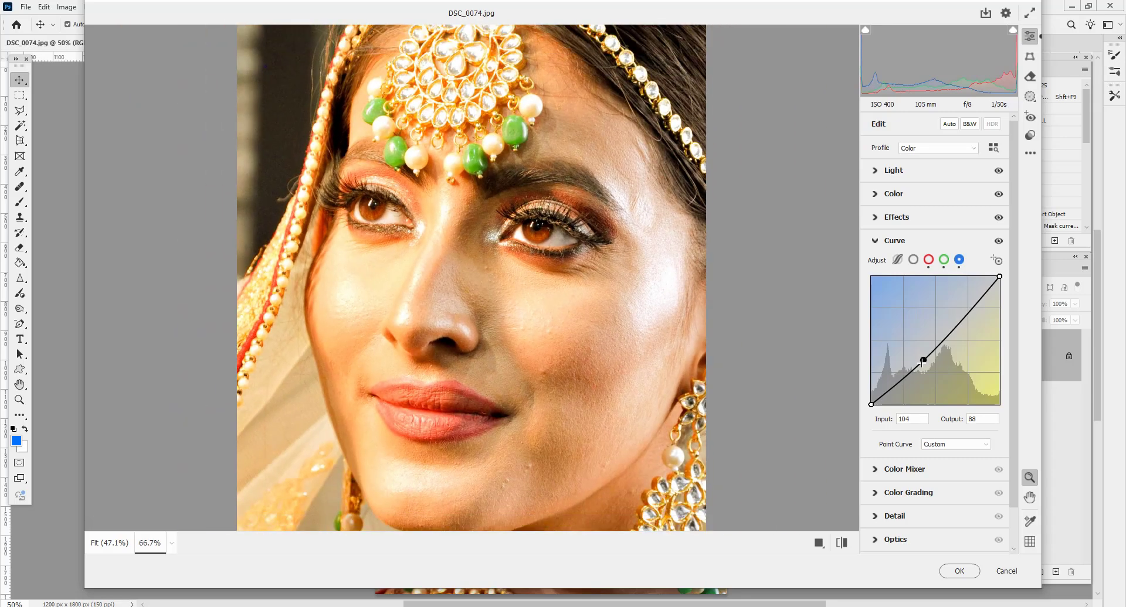
# - Review the color channel curves and try a midpoint on the point curve at input 130, output 128
pyautogui.click(961, 262)
pyautogui.click(943, 260)
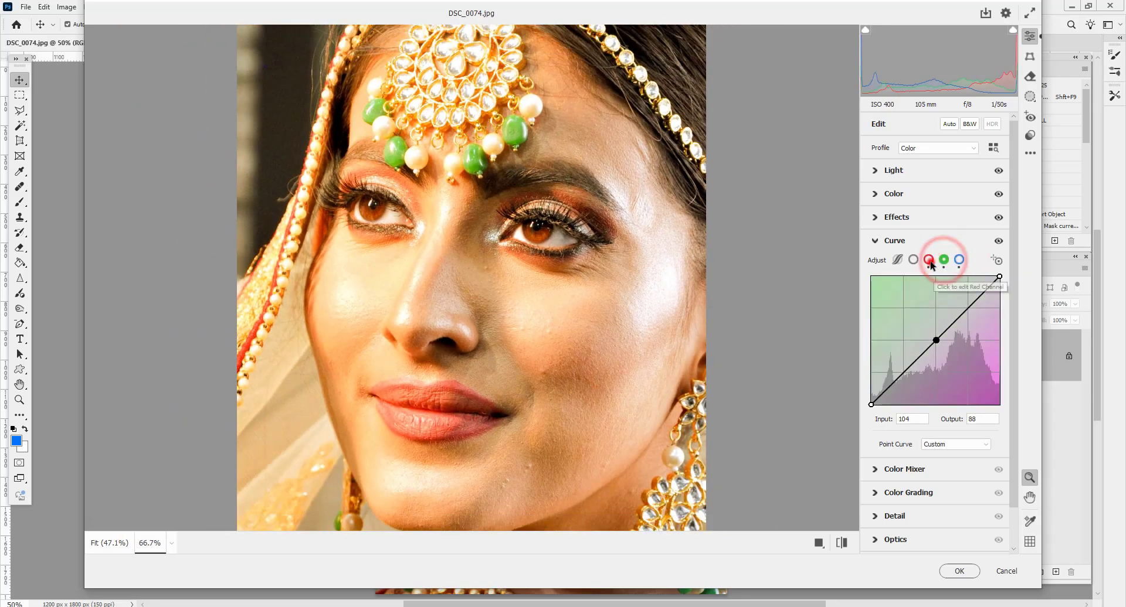
pyautogui.click(930, 262)
pyautogui.click(915, 262)
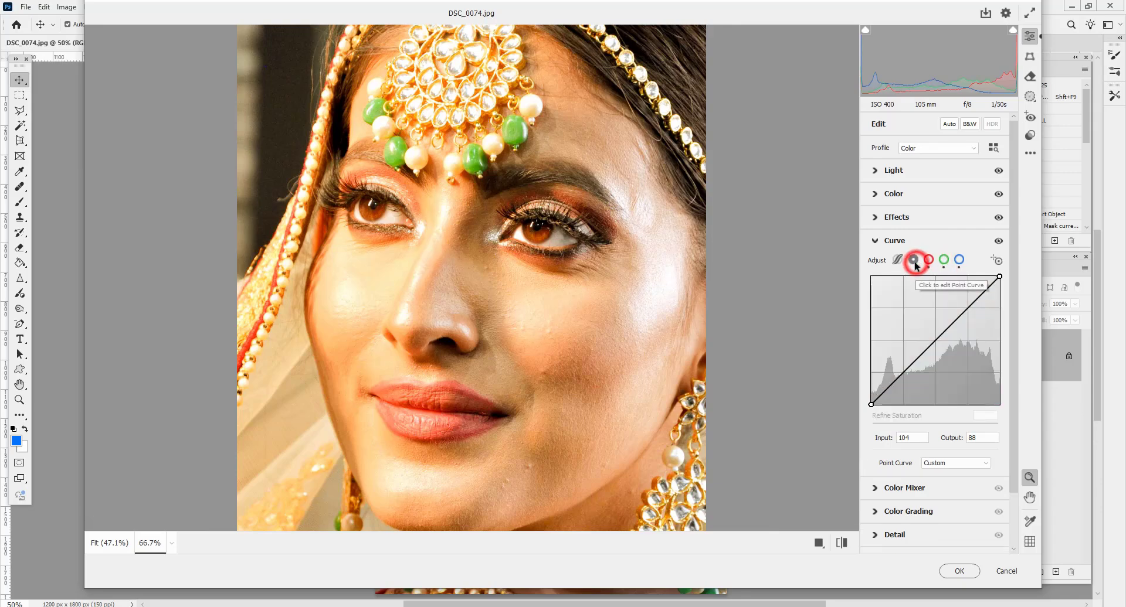
pyautogui.moveTo(933, 339)
pyautogui.mouseDown()
pyautogui.moveTo(965, 350)
pyautogui.moveTo(980, 329)
pyautogui.moveTo(938, 359)
pyautogui.moveTo(938, 373)
pyautogui.moveTo(932, 336)
pyautogui.mouseUp()
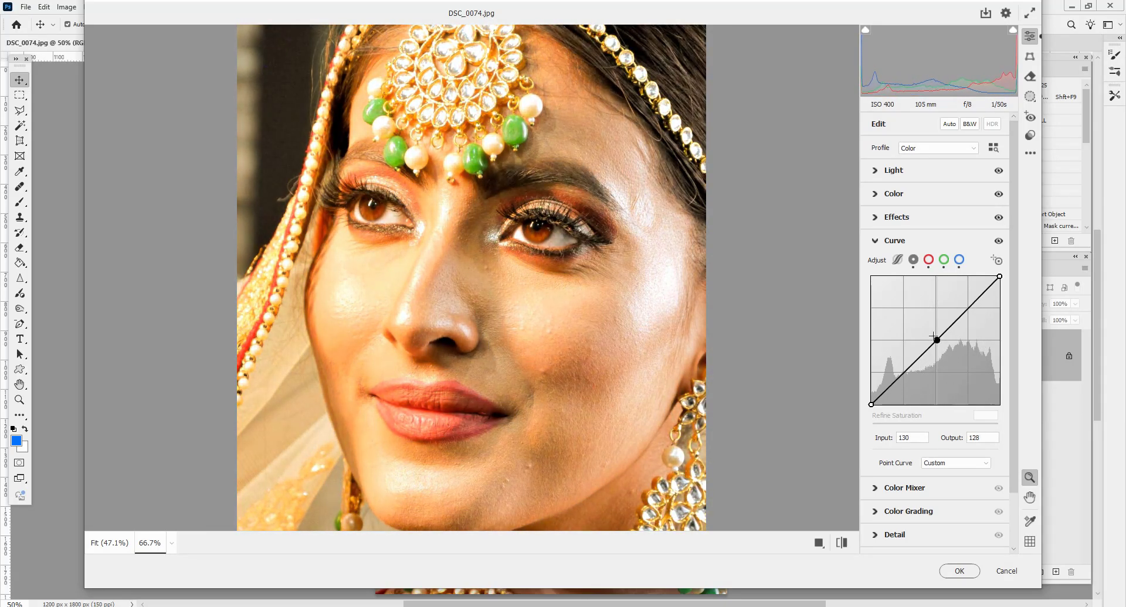
# - Try the parametric curve with Highlights -53, Lights -36, Darks +25 and Shadows -12, and briefly open the targeted adjustment tool
pyautogui.click(897, 259)
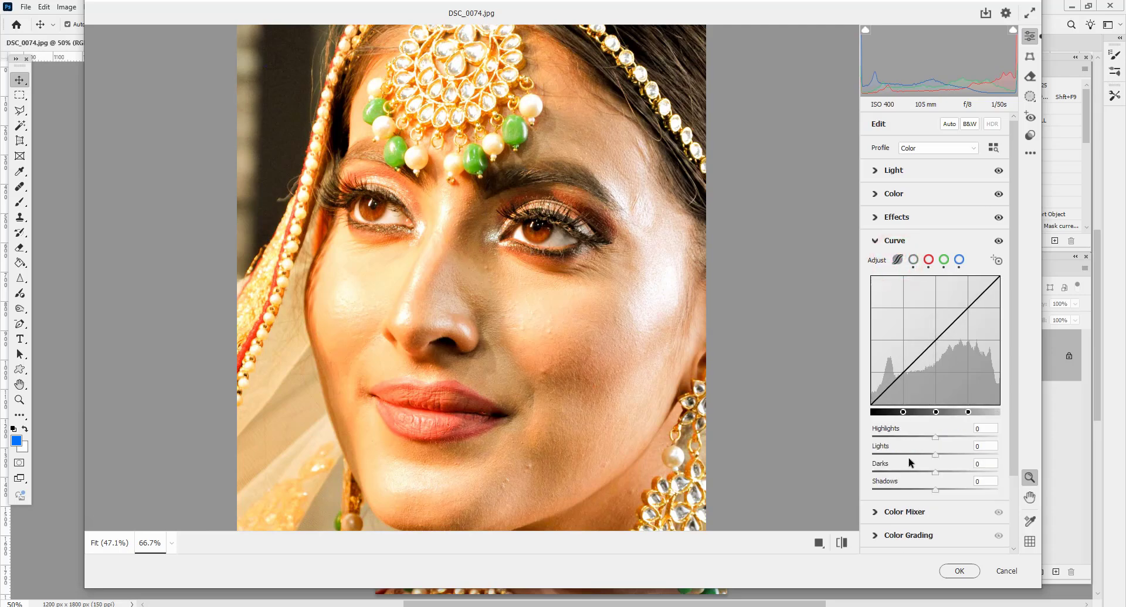
pyautogui.moveTo(936, 439); pyautogui.dragTo(917, 458)
pyautogui.moveTo(935, 473)
pyautogui.mouseDown()
pyautogui.moveTo(951, 472)
pyautogui.moveTo(912, 483)
pyautogui.moveTo(927, 487)
pyautogui.mouseUp()
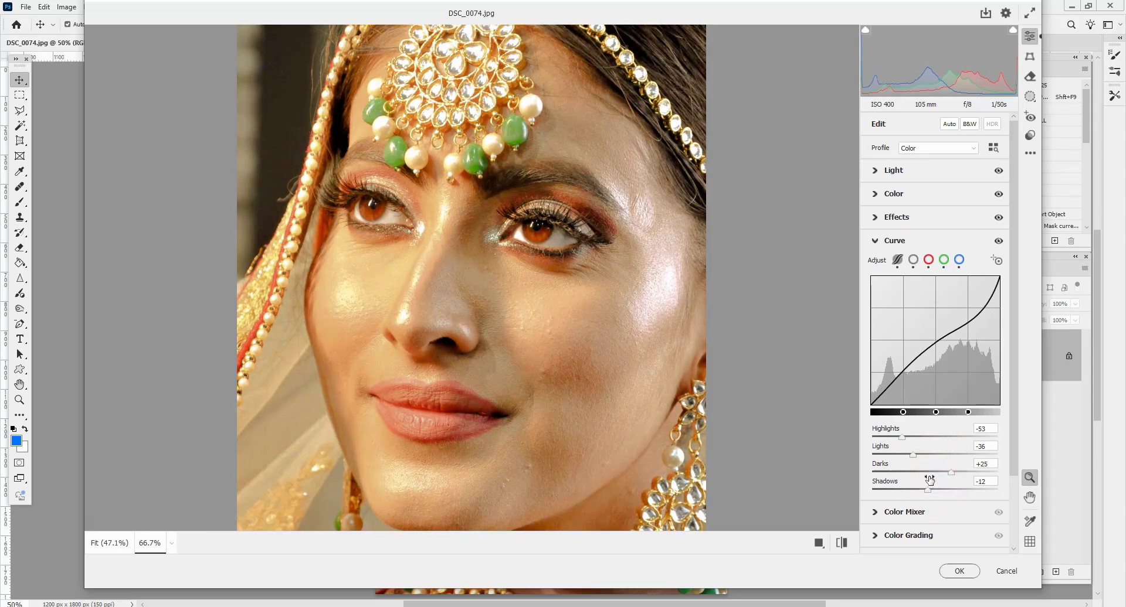
pyautogui.click(996, 259)
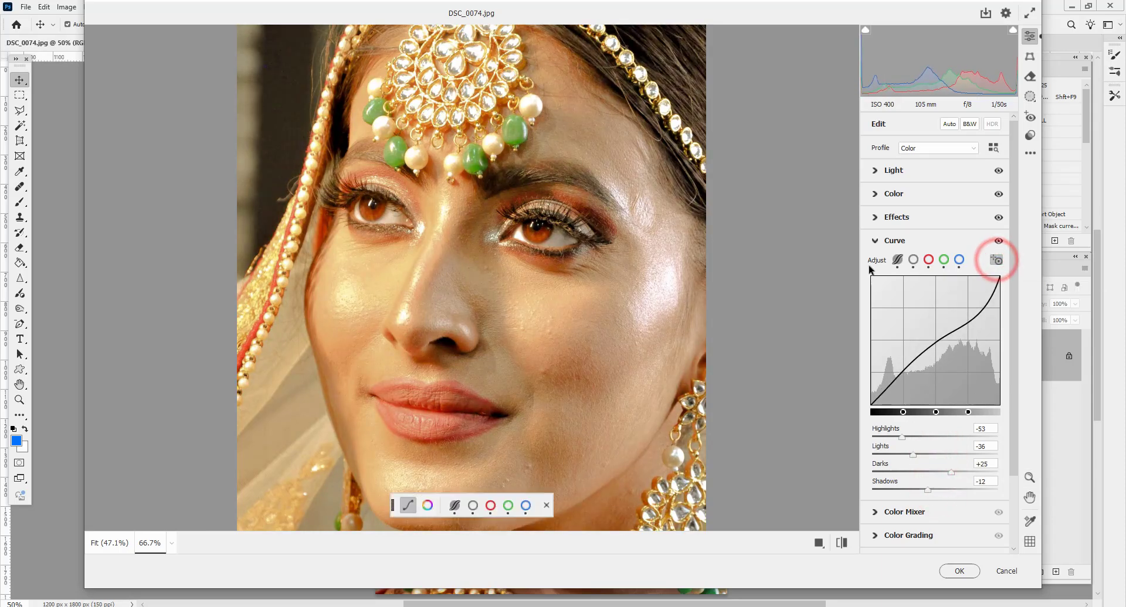
pyautogui.click(546, 507)
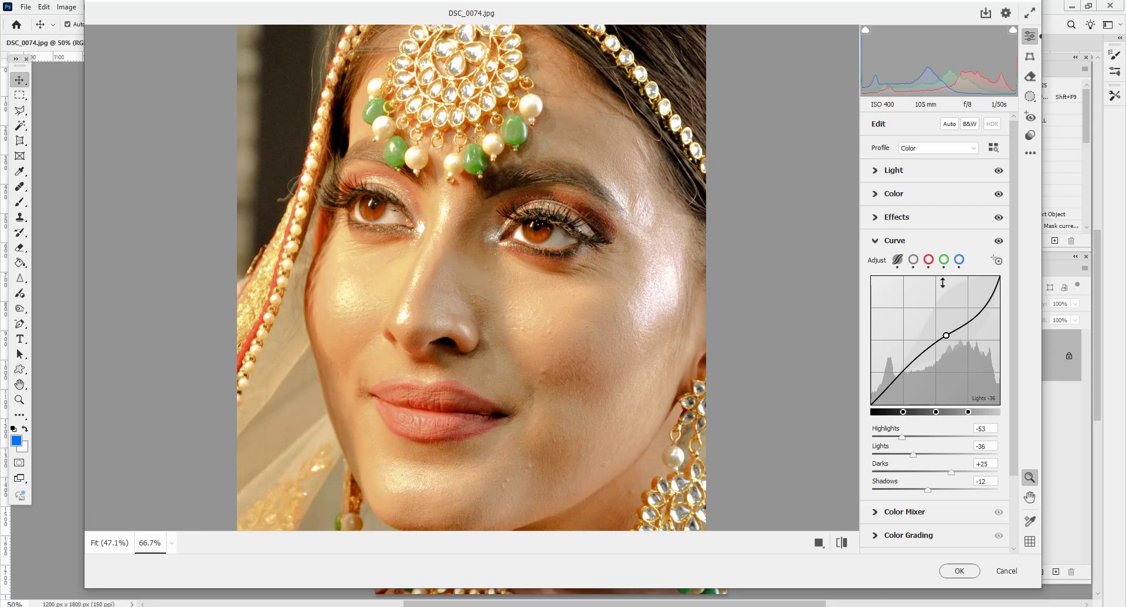
# - Undo all the curve changes made to the portrait
pyautogui.hotkey('ctrl', 'z')
pyautogui.hotkey('ctrl', 'z')
pyautogui.hotkey('ctrl', 'z')
pyautogui.hotkey('ctrl', 'z')
pyautogui.hotkey('ctrl', 'z')
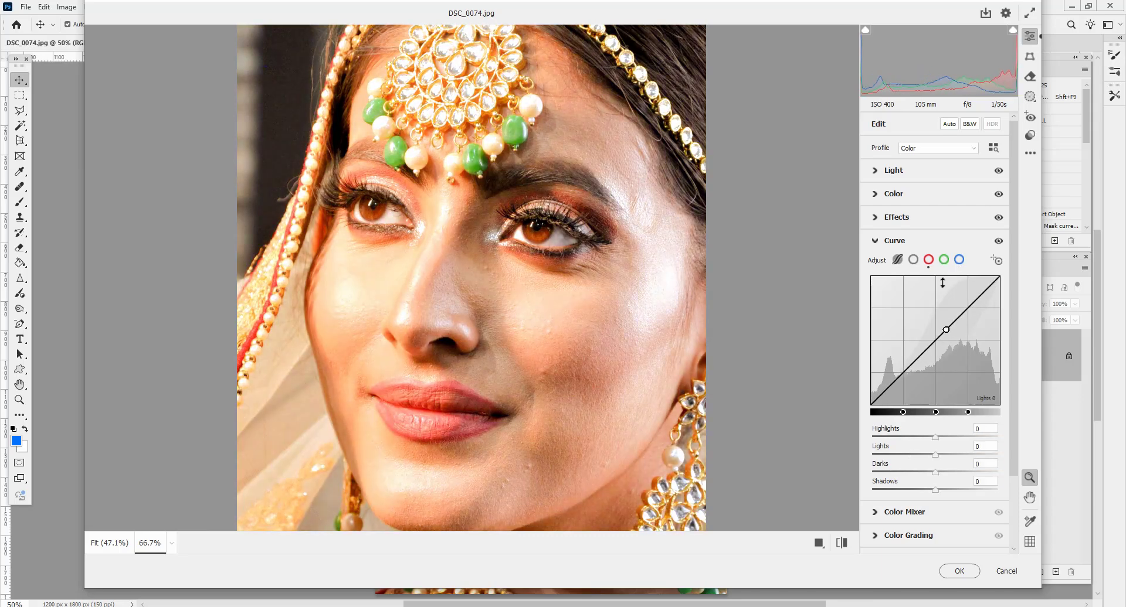
pyautogui.hotkey('ctrl', 'z')
# - Collapse the Curve settings and try shifting the Reds hue to -79 in the Color Mixer
pyautogui.click(873, 241)
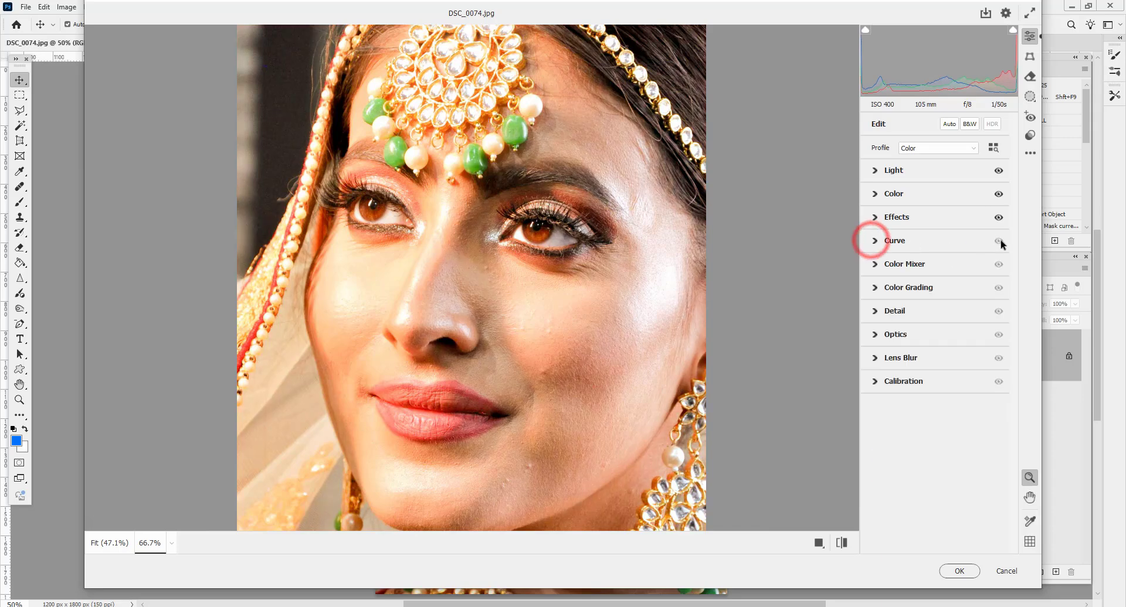
pyautogui.click(937, 264)
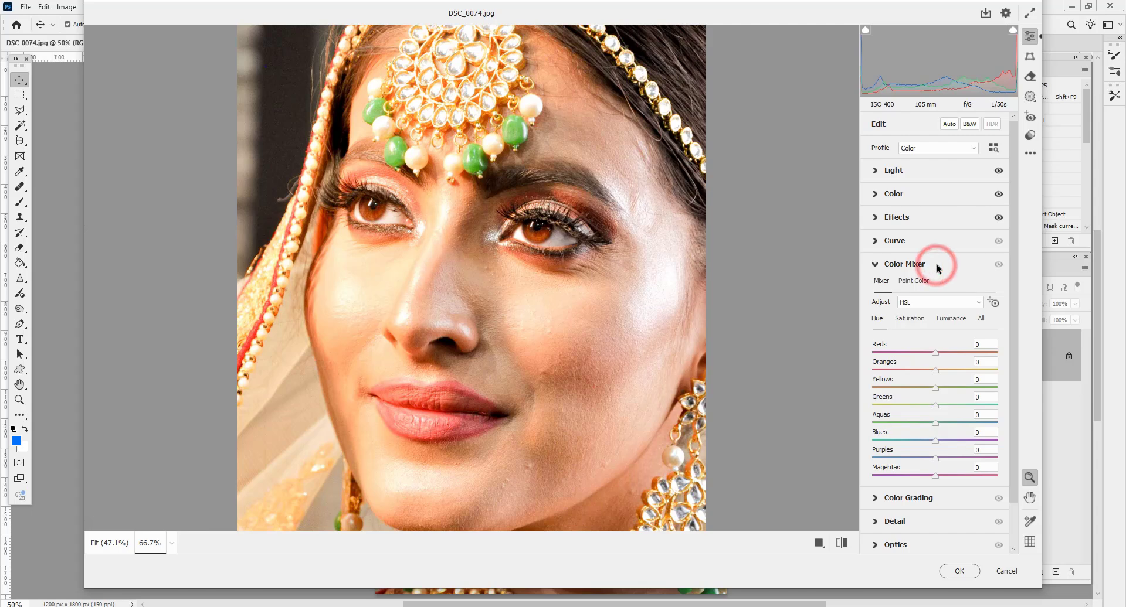
pyautogui.moveTo(936, 356); pyautogui.dragTo(886, 355)
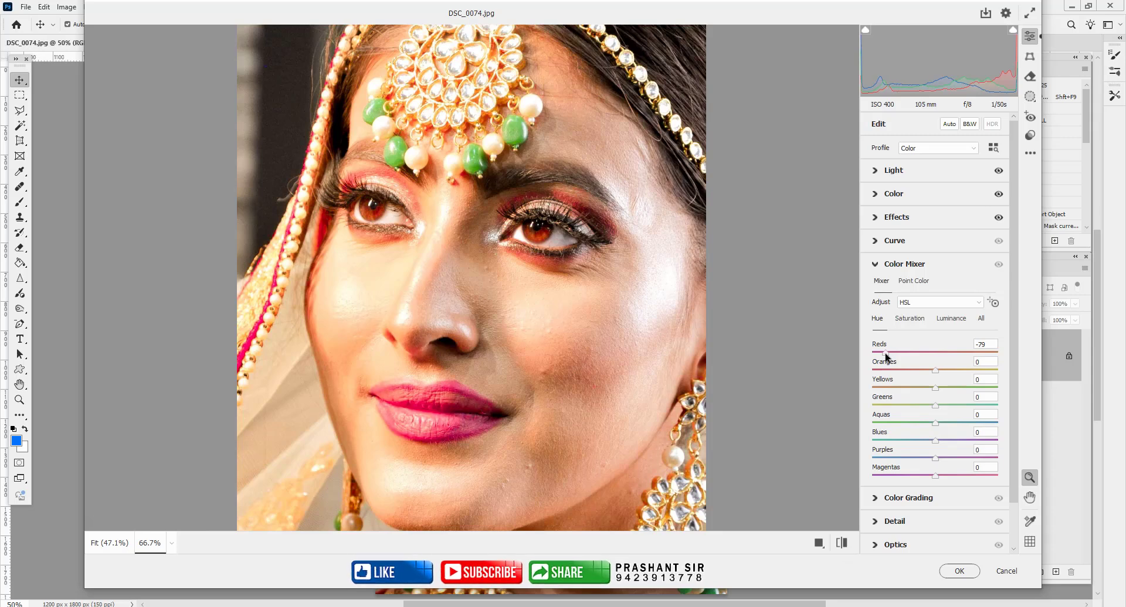
# - Compare the portrait with the Light and Color adjustments hidden and shown, with the Light settings expanded
pyautogui.click(997, 170)
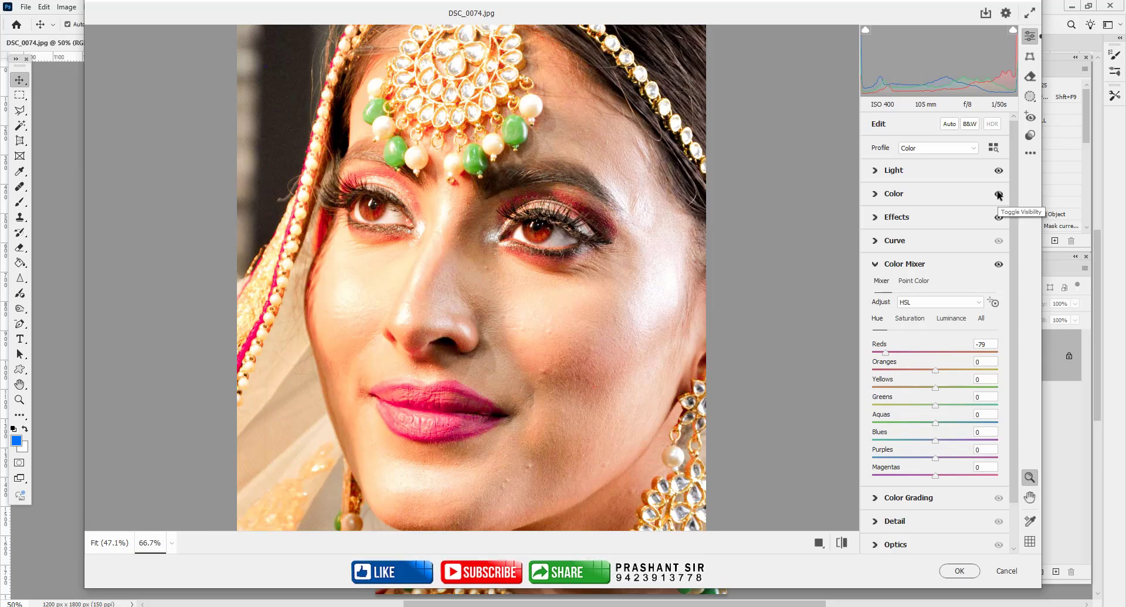
pyautogui.click(999, 194)
pyautogui.click(1001, 170)
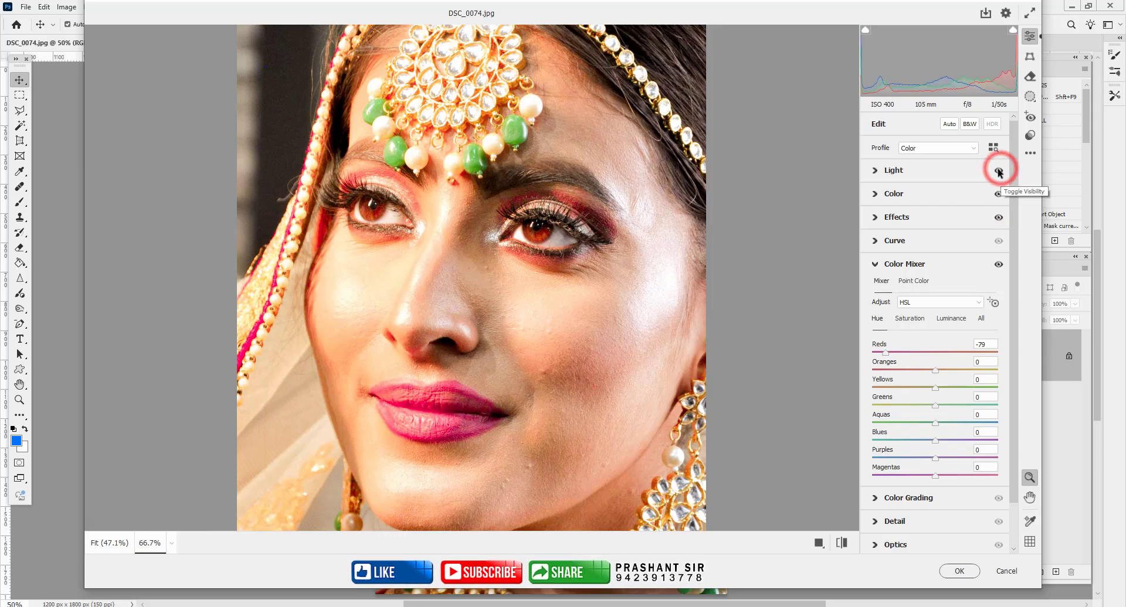
pyautogui.click(999, 170)
pyautogui.click(874, 171)
pyautogui.click(999, 170)
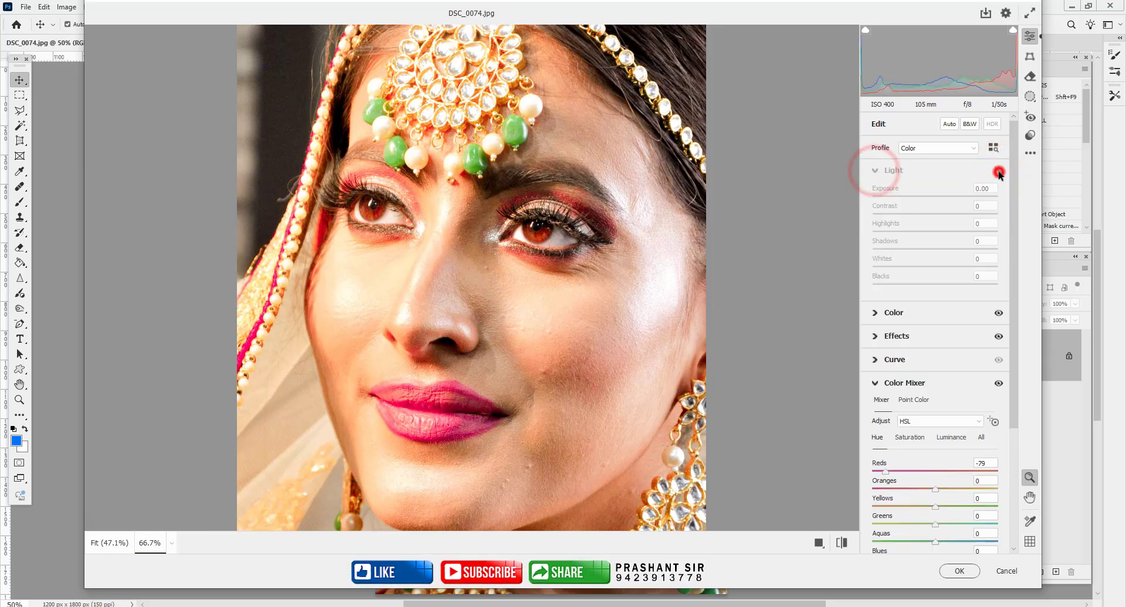
pyautogui.click(999, 170)
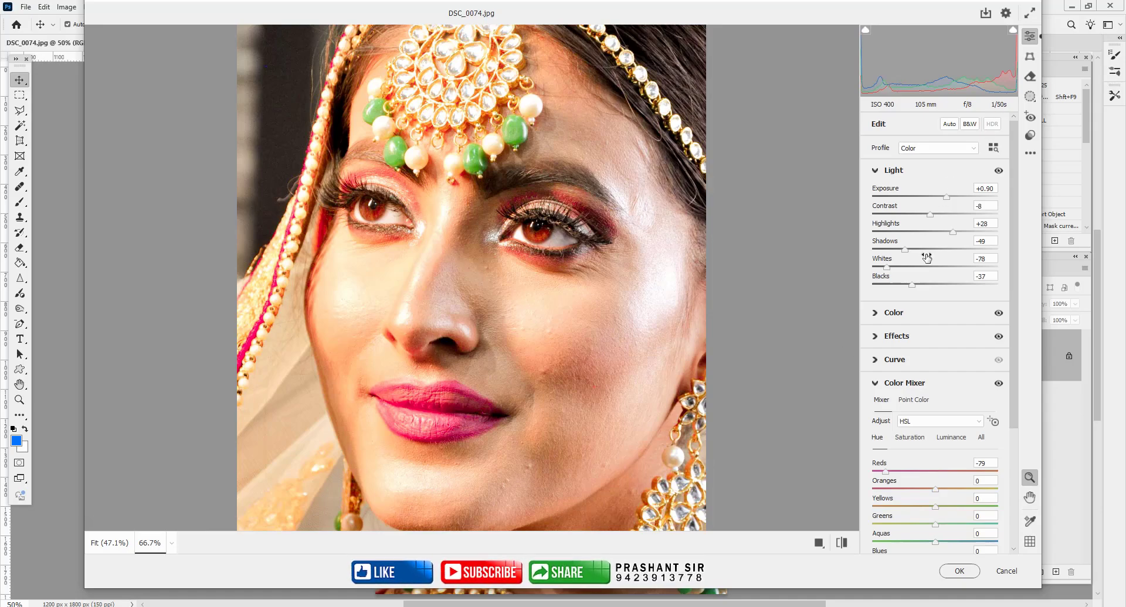
# - Try Exposure +0.10, Contrast 0, Highlights +7, Shadows +8, Whites +3, Blacks +11 and Reds hue -74, and cancel the filter
pyautogui.moveTo(940, 202)
pyautogui.mouseDown()
pyautogui.moveTo(940, 250)
pyautogui.moveTo(915, 269)
pyautogui.moveTo(937, 268)
pyautogui.moveTo(915, 286)
pyautogui.moveTo(942, 285)
pyautogui.mouseUp()
pyautogui.moveTo(887, 472)
pyautogui.mouseDown()
pyautogui.moveTo(849, 476)
pyautogui.moveTo(987, 476)
pyautogui.moveTo(862, 475)
pyautogui.moveTo(890, 481)
pyautogui.mouseUp()
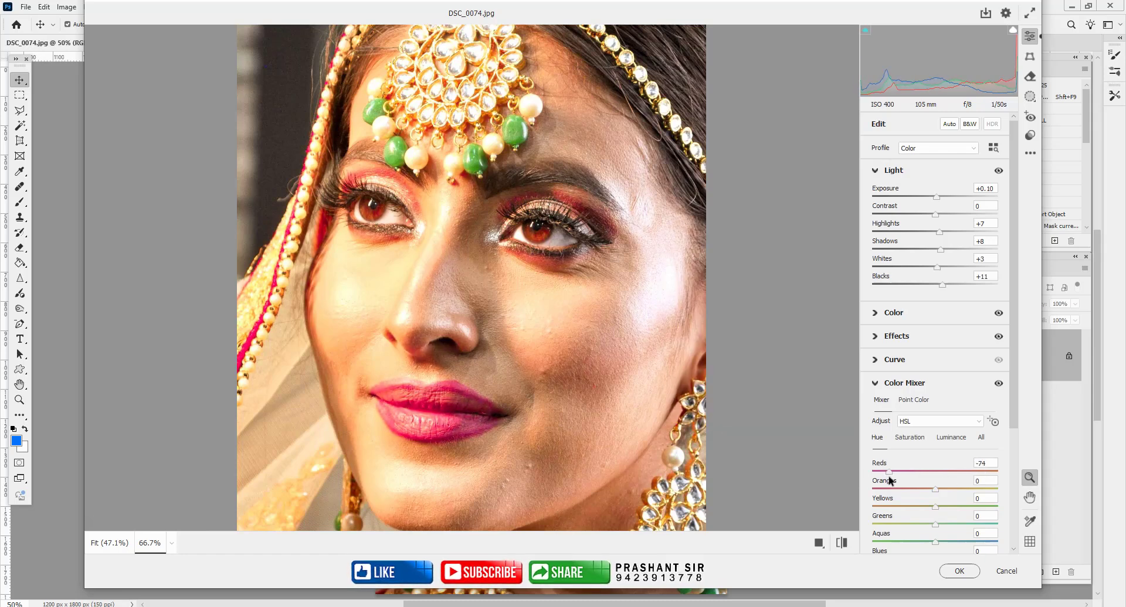
pyautogui.hotkey('ctrl', '-')
pyautogui.hotkey('ctrl', '-')
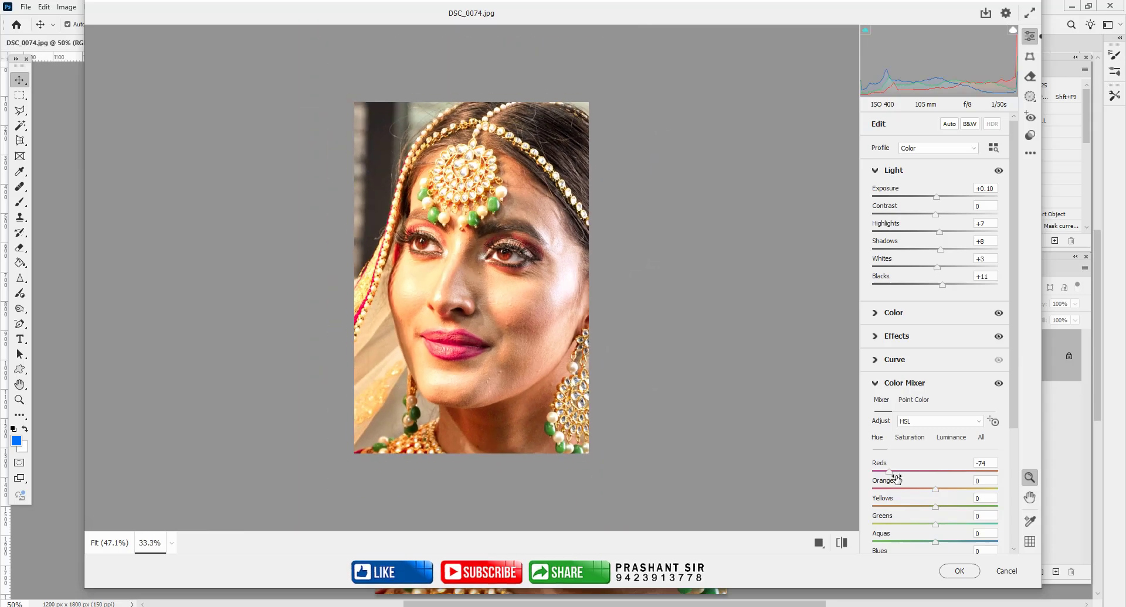
pyautogui.click(1006, 571)
pyautogui.click(591, 255)
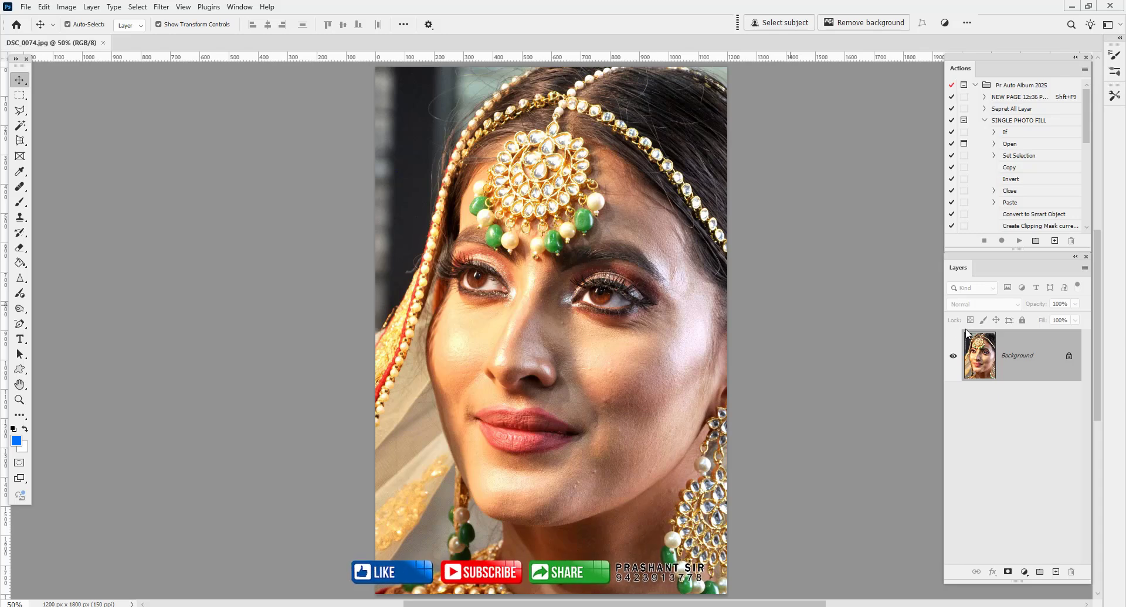
# - Reopen the Camera Raw Filter on the original portrait and apply the Auto adjustments
pyautogui.click(165, 9)
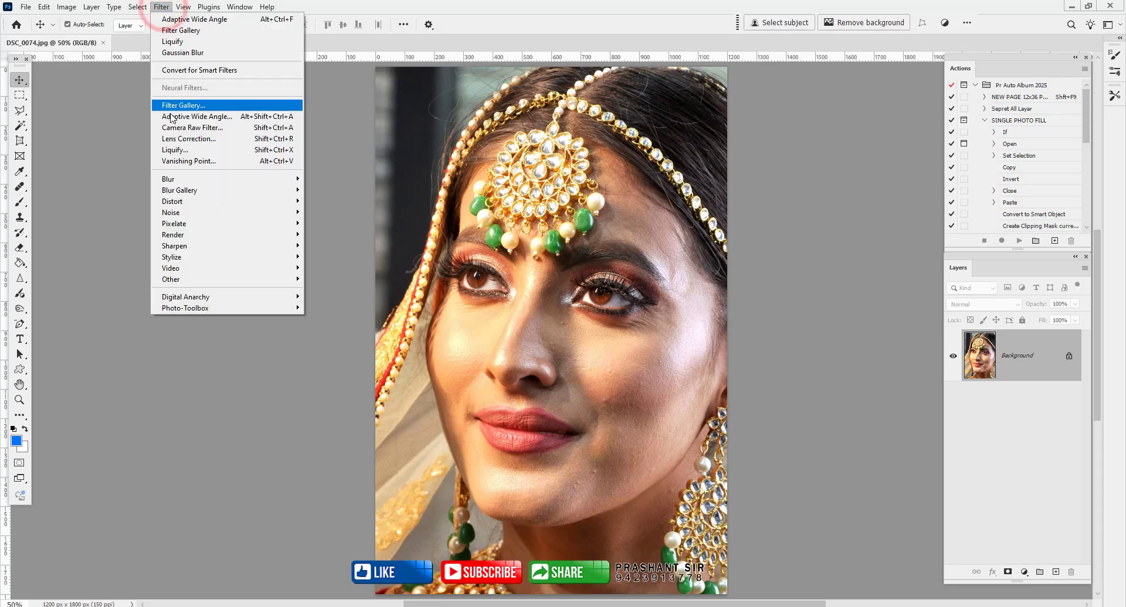
pyautogui.click(184, 127)
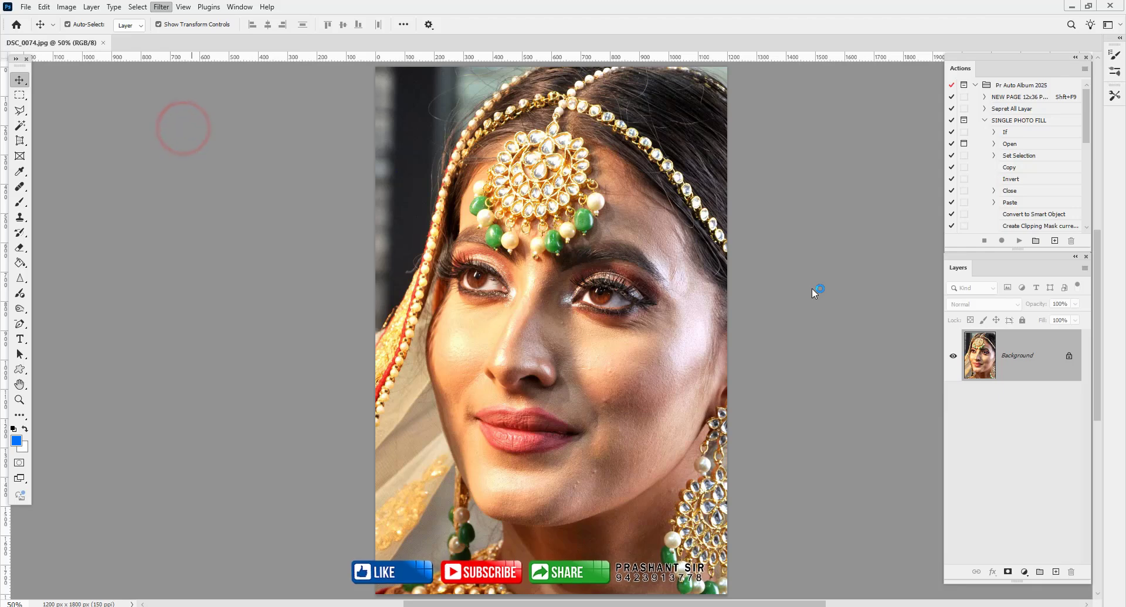
pyautogui.scroll(-3, 930, 341)
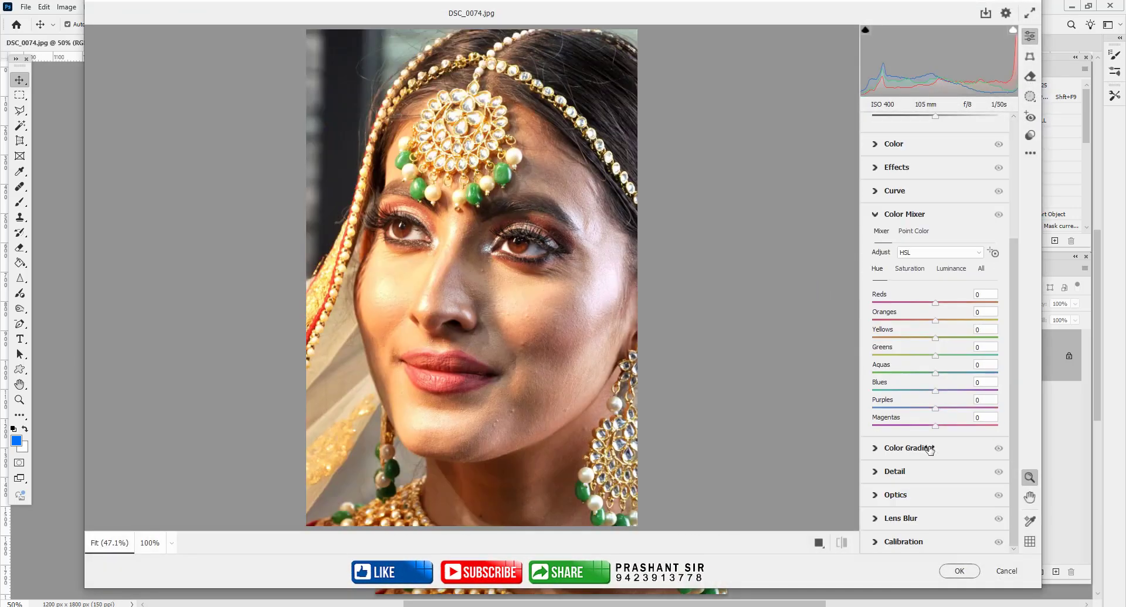
pyautogui.scroll(3, 932, 342)
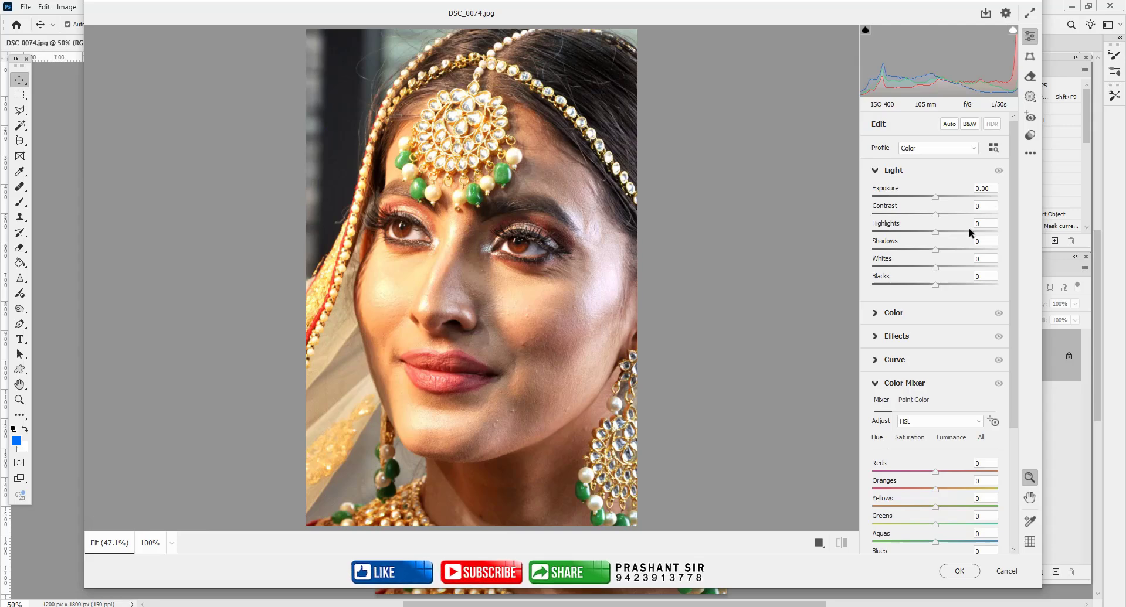
pyautogui.click(950, 124)
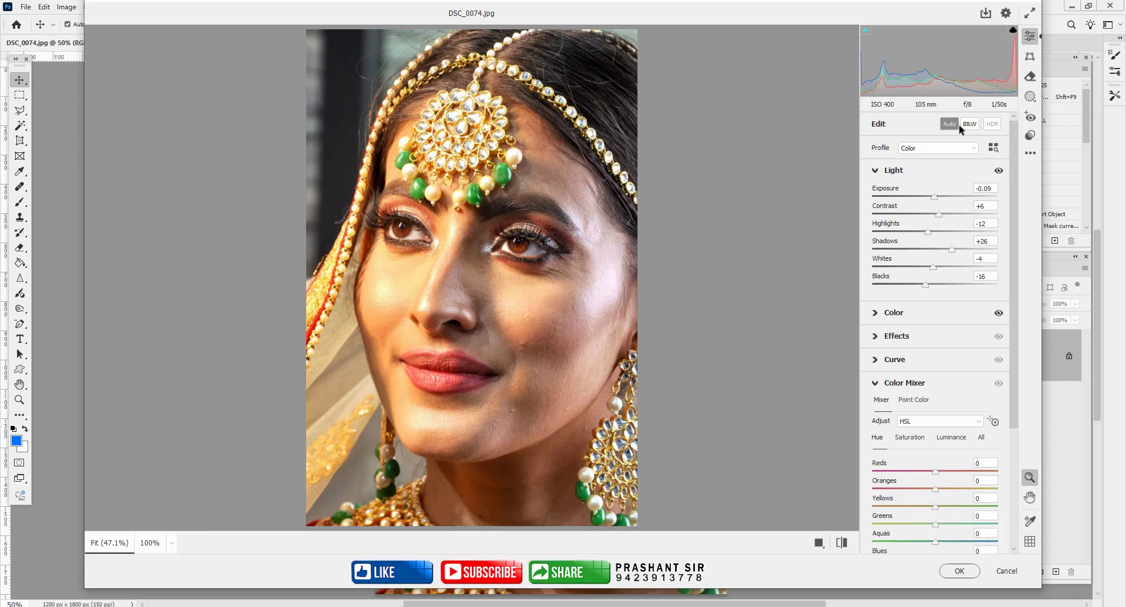
# - Set the Color Mixer hues to Reds -50, Oranges -5, Yellows -43, Greens +79, Aquas -44, Blues -4, Purples +6 and Magentas +19
pyautogui.scroll(-3, 913, 503)
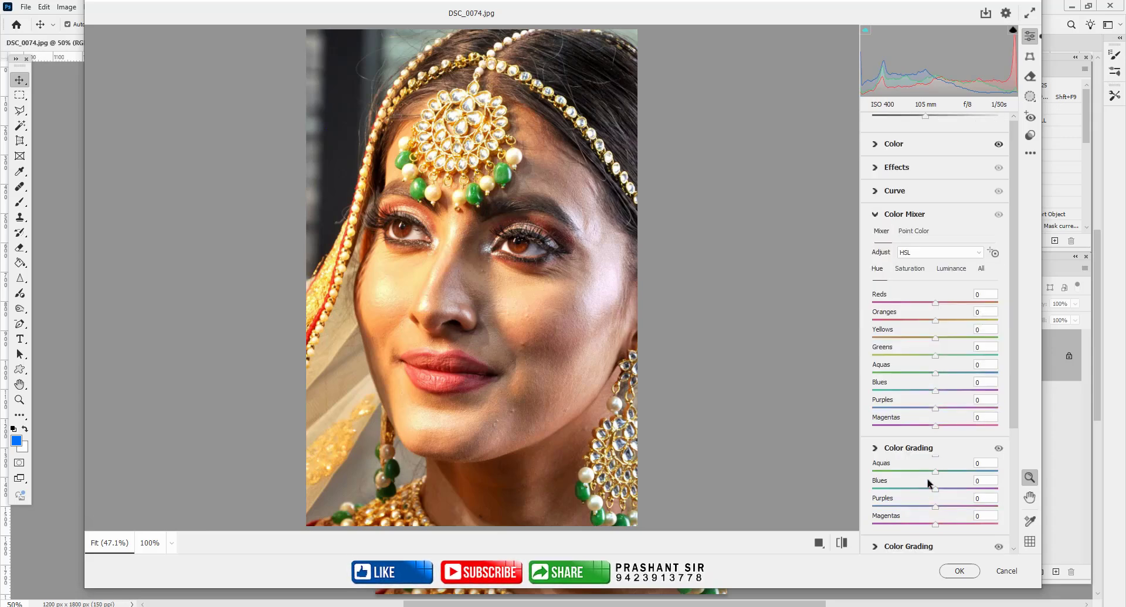
pyautogui.moveTo(936, 305); pyautogui.dragTo(952, 359)
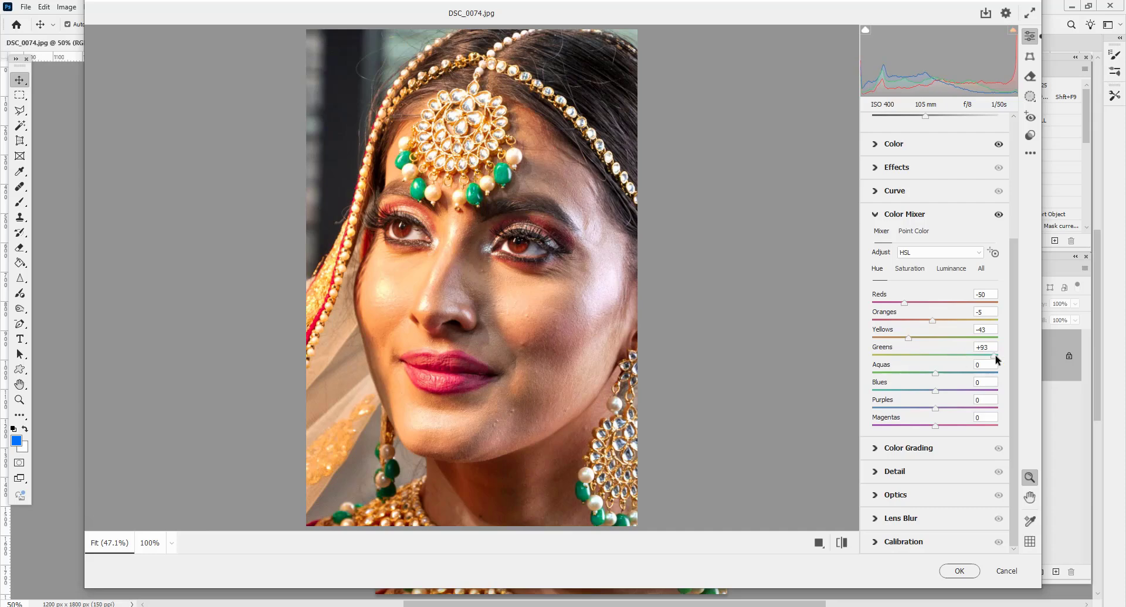
pyautogui.moveTo(995, 359); pyautogui.dragTo(973, 389)
pyautogui.hotkey('ctrl', '-')
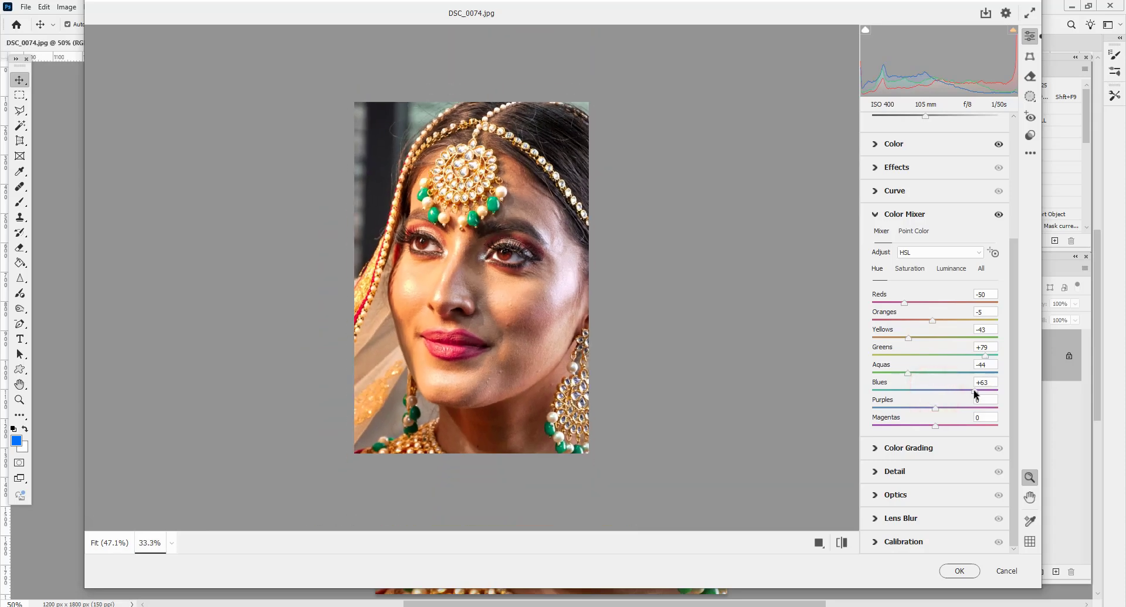
pyautogui.moveTo(976, 393); pyautogui.dragTo(954, 427)
# - Set the Reds saturation to +68 in the Color Mixer and try adjusting the Reds luminance
pyautogui.click(909, 270)
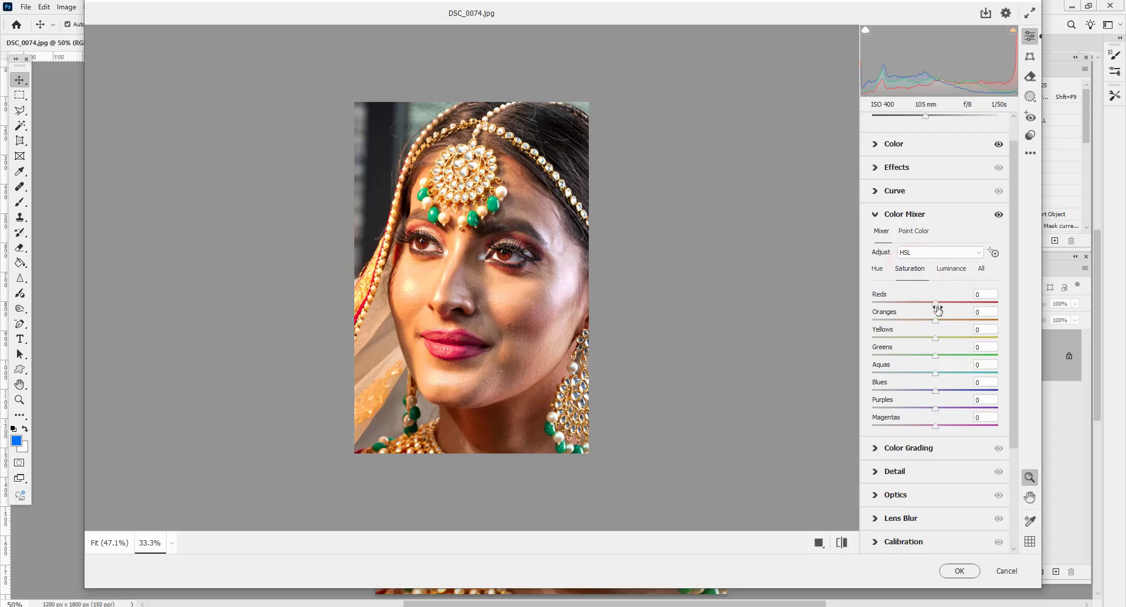
pyautogui.click(938, 302)
pyautogui.moveTo(962, 304); pyautogui.dragTo(978, 302)
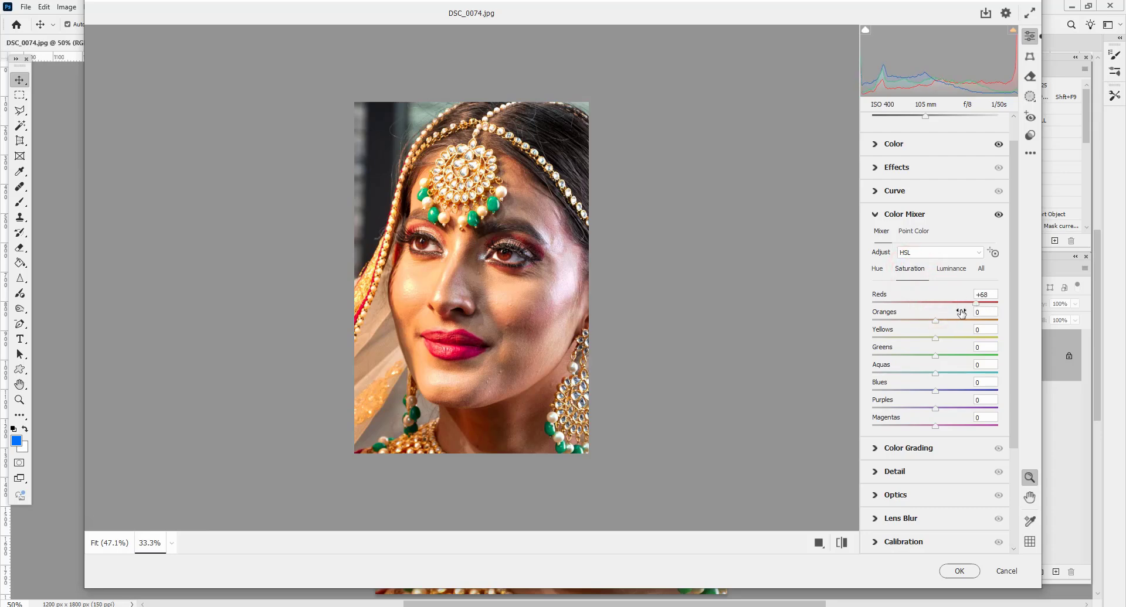
pyautogui.click(950, 269)
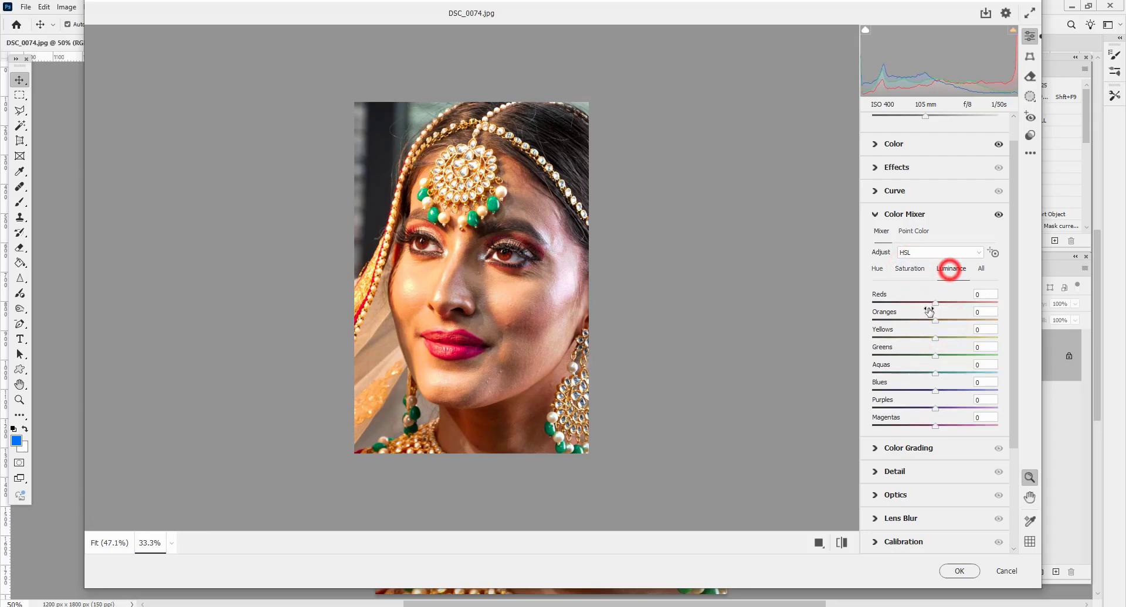
pyautogui.moveTo(934, 306)
pyautogui.mouseDown()
pyautogui.moveTo(957, 304)
pyautogui.moveTo(890, 306)
pyautogui.moveTo(951, 304)
pyautogui.moveTo(920, 306)
pyautogui.moveTo(938, 305)
pyautogui.mouseUp()
# - Show all HSL settings together and set Reds hue to -46, Reds saturation to +63 and Oranges saturation to +2
pyautogui.click(982, 270)
pyautogui.moveTo(901, 320)
pyautogui.mouseDown()
pyautogui.moveTo(935, 319)
pyautogui.moveTo(877, 321)
pyautogui.moveTo(953, 323)
pyautogui.moveTo(900, 325)
pyautogui.mouseUp()
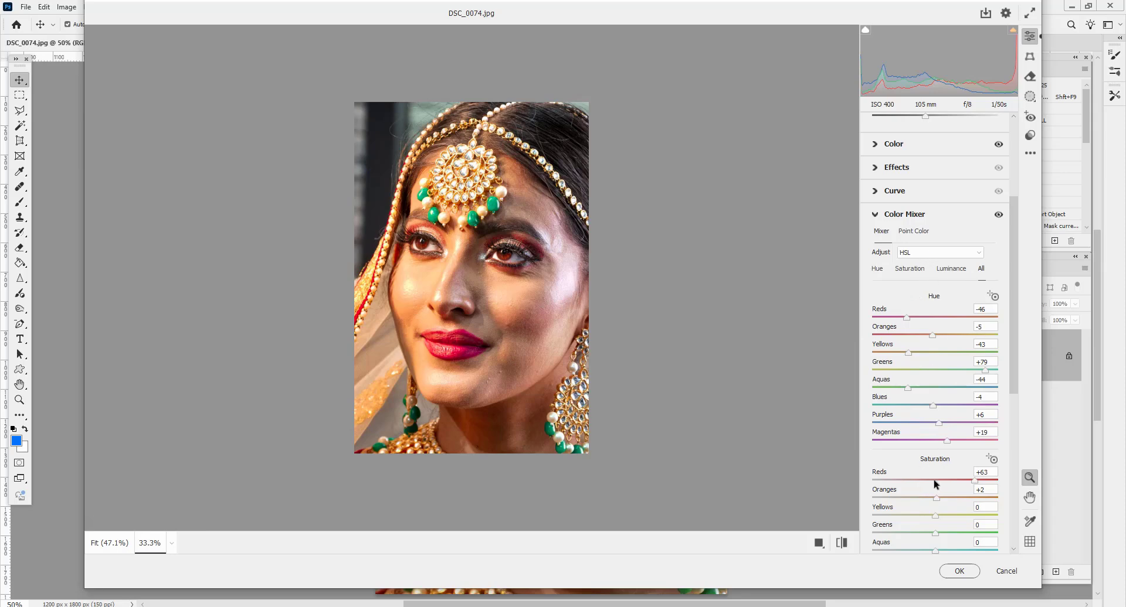
# - Try tinting the midtones in Color Grading with hue 186, saturation 32 and luminance -7
pyautogui.click(878, 269)
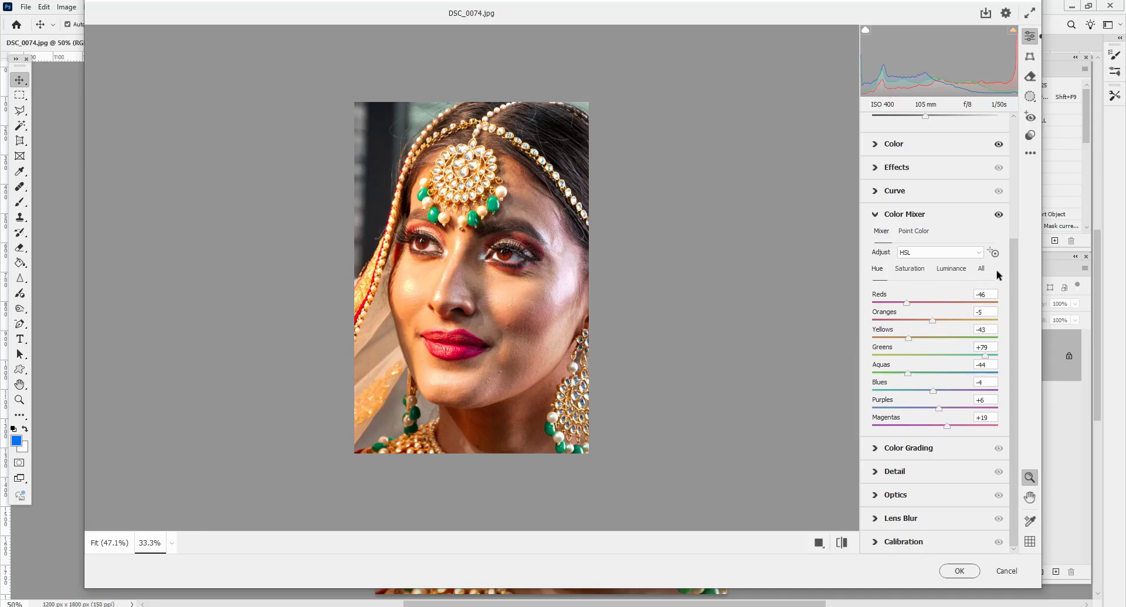
pyautogui.click(937, 452)
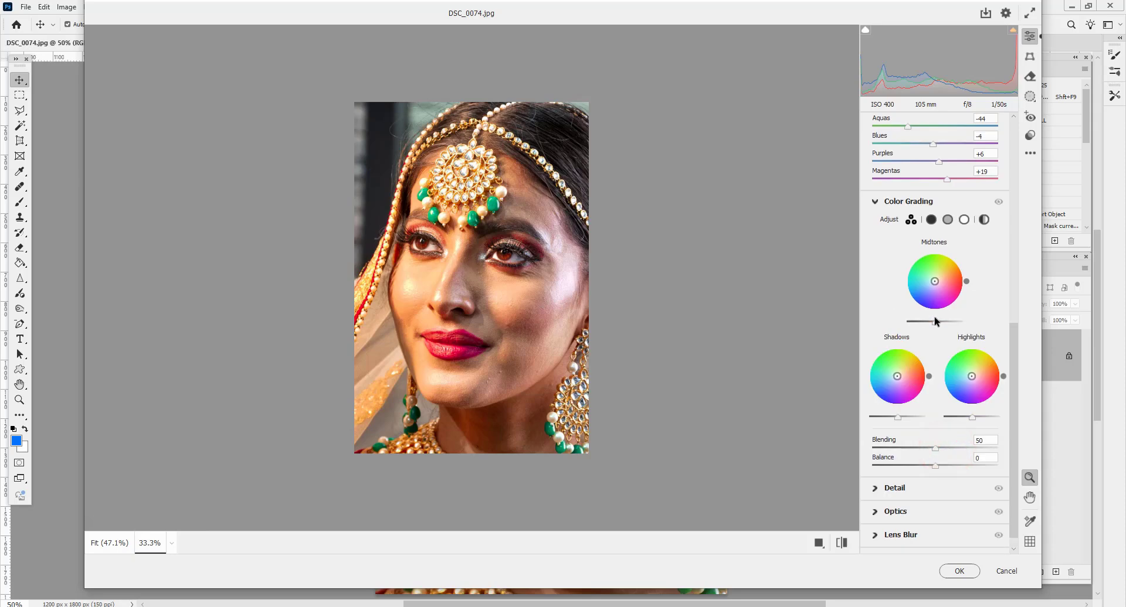
pyautogui.moveTo(948, 305); pyautogui.dragTo(927, 282)
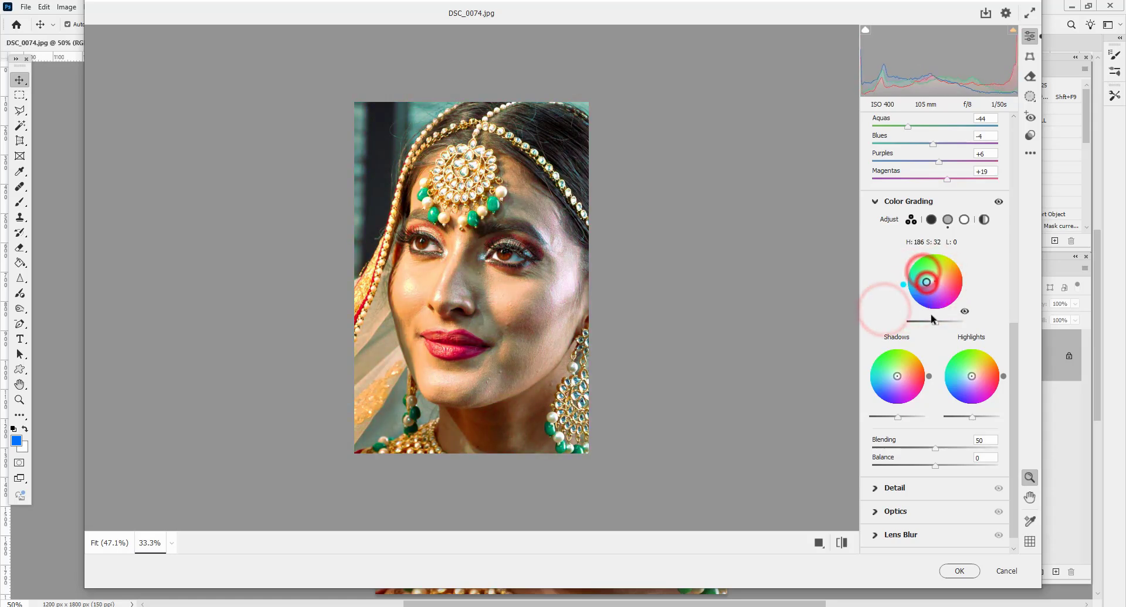
pyautogui.moveTo(935, 322); pyautogui.dragTo(895, 327)
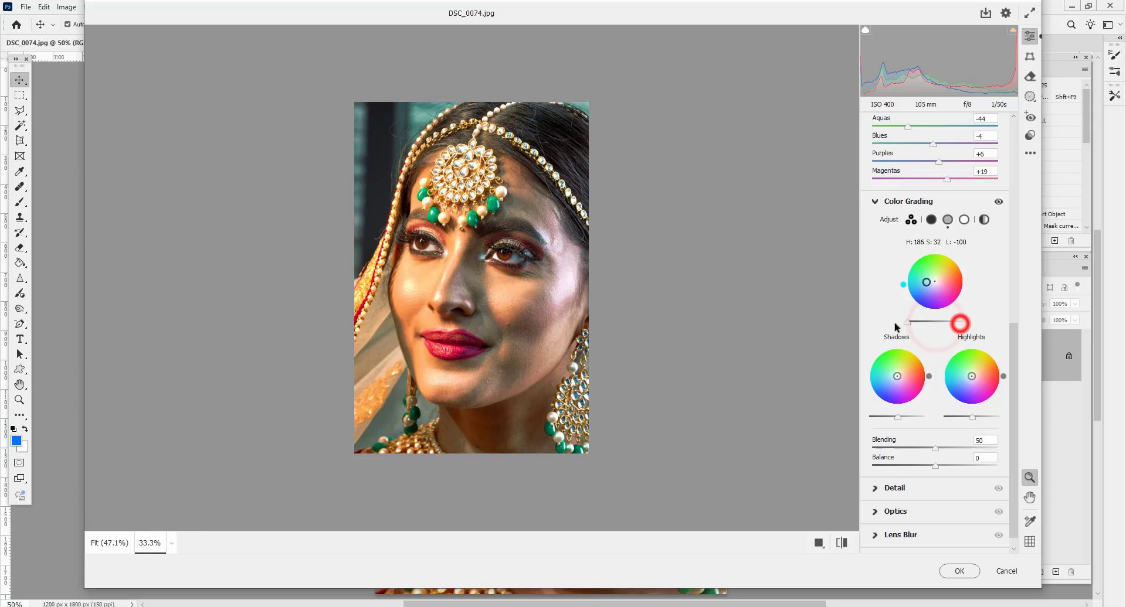
pyautogui.click(932, 322)
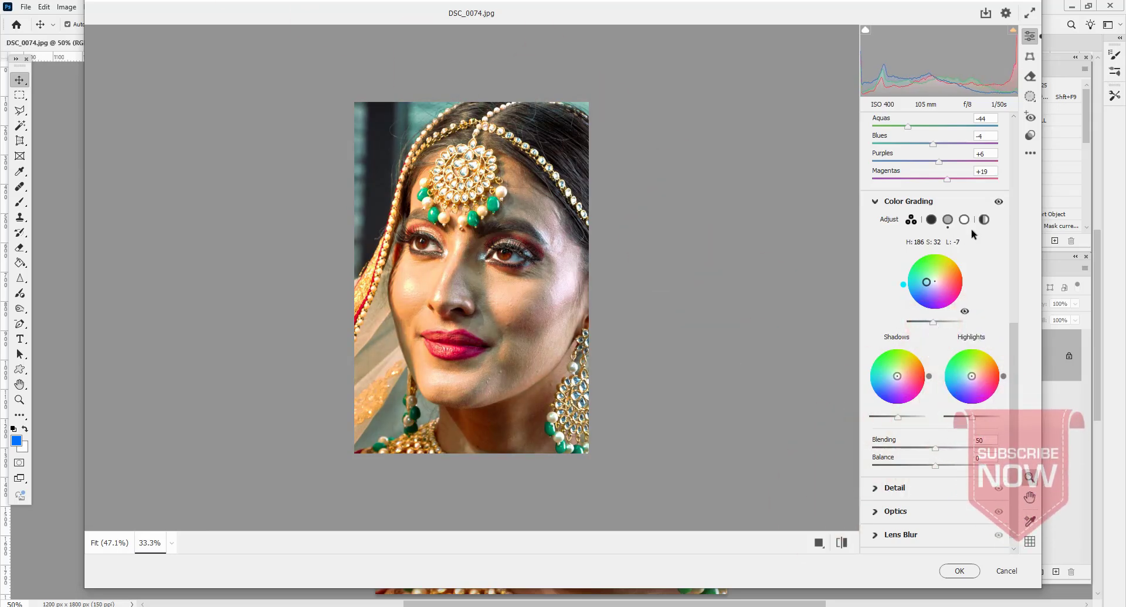
# - Undo the latest midtone grading changes, going back to the green midtone tint
pyautogui.click(998, 201)
pyautogui.hotkey('ctrl', 'z')
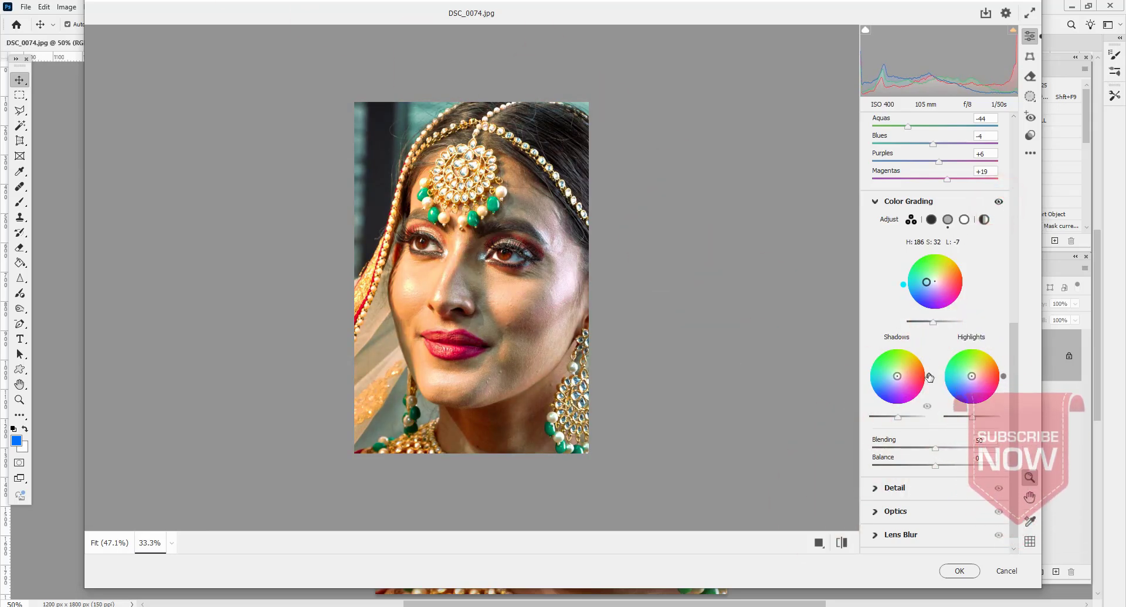
pyautogui.hotkey('ctrl', 'z')
pyautogui.hotkey('ctrl', 'z')
pyautogui.hotkey('ctrl', 'z')
pyautogui.hotkey('ctrl', 'z')
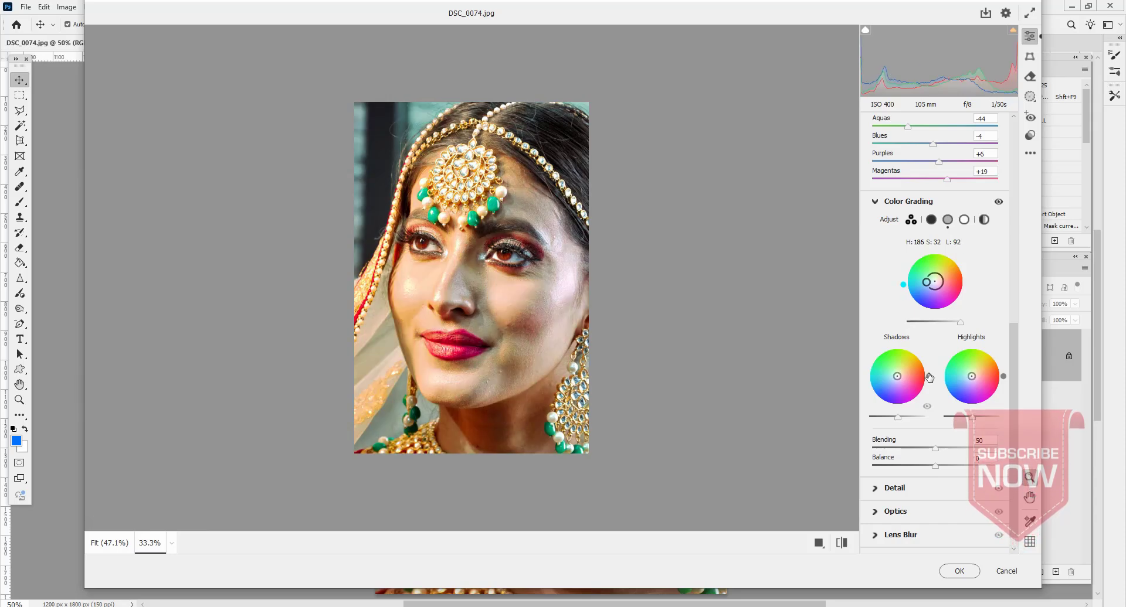
pyautogui.hotkey('ctrl', 'z')
pyautogui.hotkey('ctrl', 'z')
pyautogui.hotkey('ctrl', 'z')
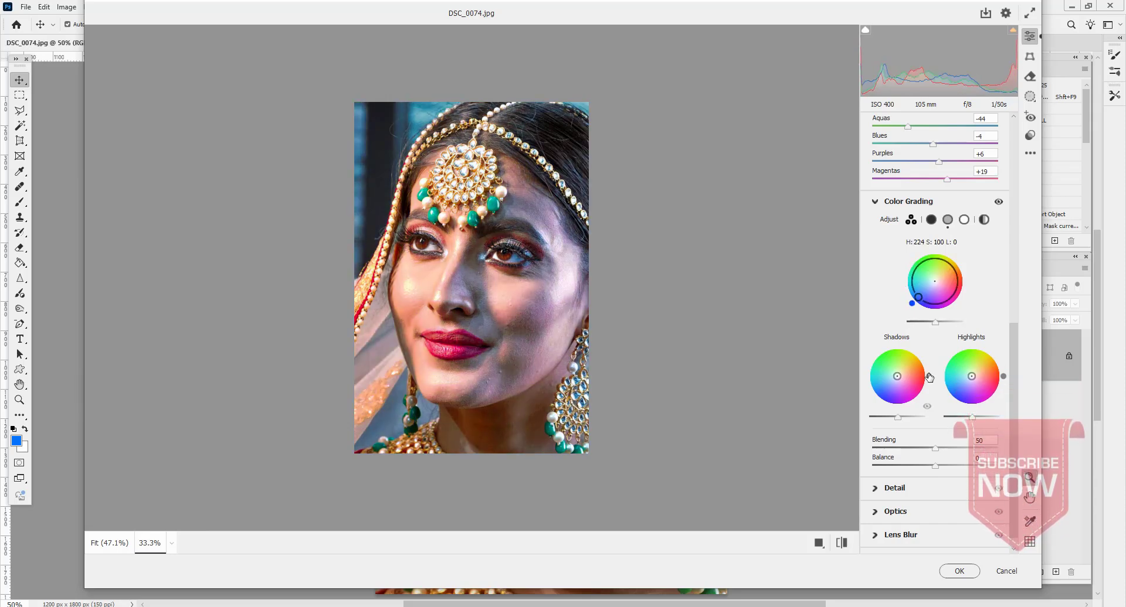
pyautogui.hotkey('ctrl', 'z')
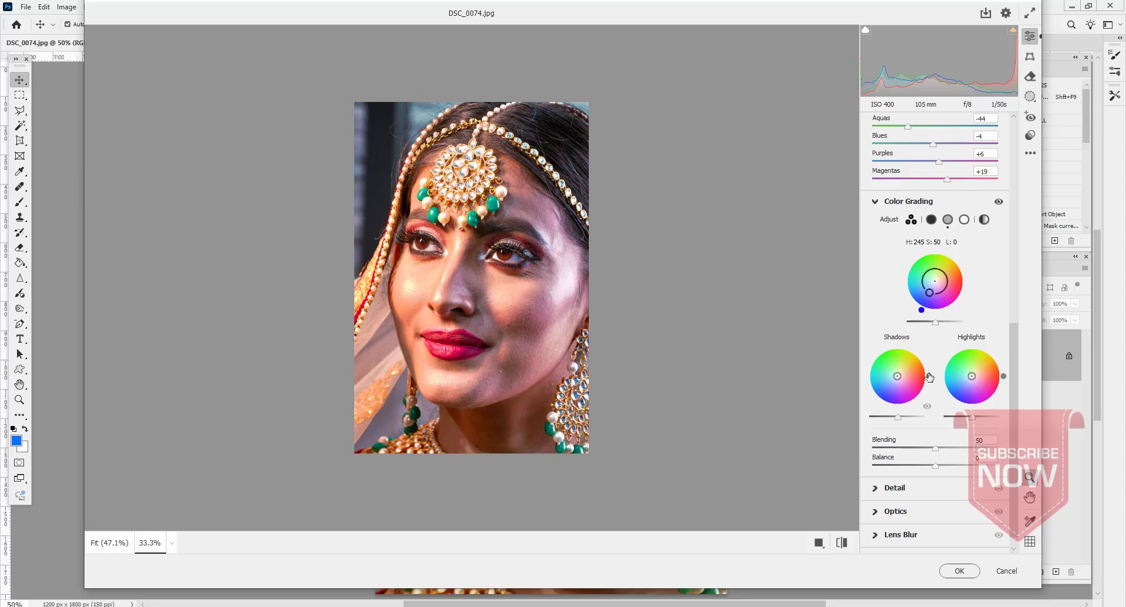
pyautogui.hotkey('ctrl', 'z')
pyautogui.hotkey('ctrl', 'z')
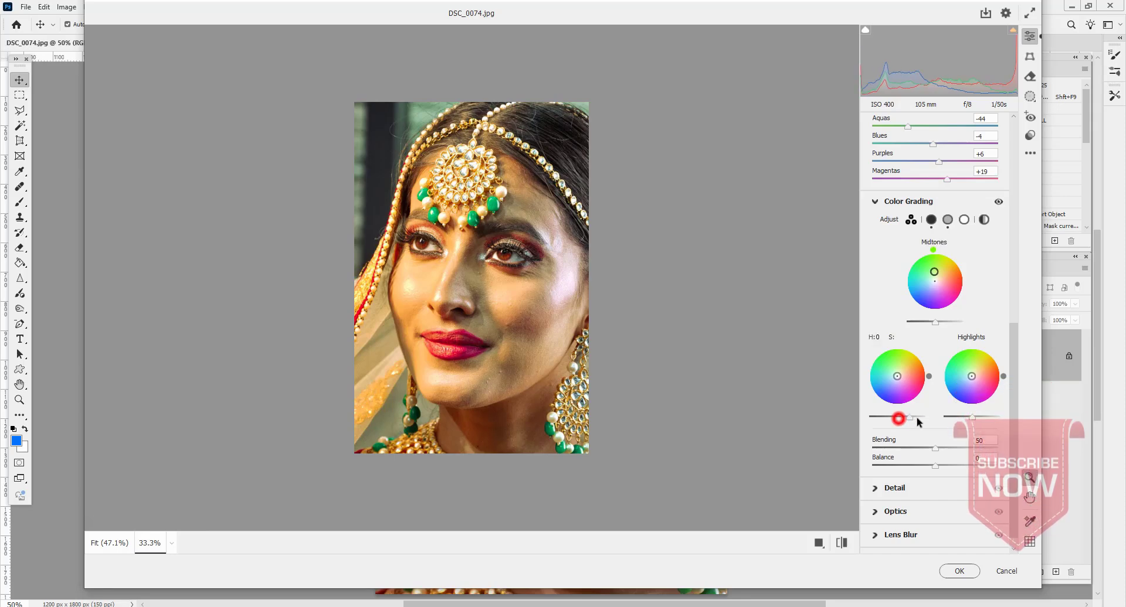
# - Set the Color Grading shadows luminance to -33, highlights luminance to -22, Blending to 85 and Balance to -7
pyautogui.moveTo(899, 418); pyautogui.dragTo(889, 422)
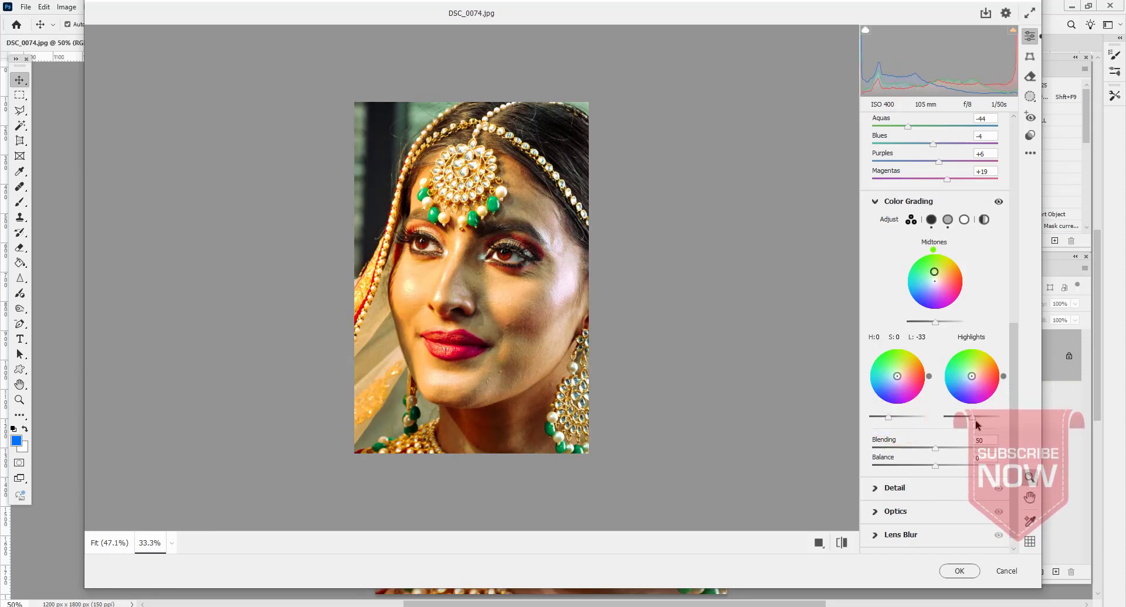
pyautogui.moveTo(972, 420); pyautogui.dragTo(982, 419)
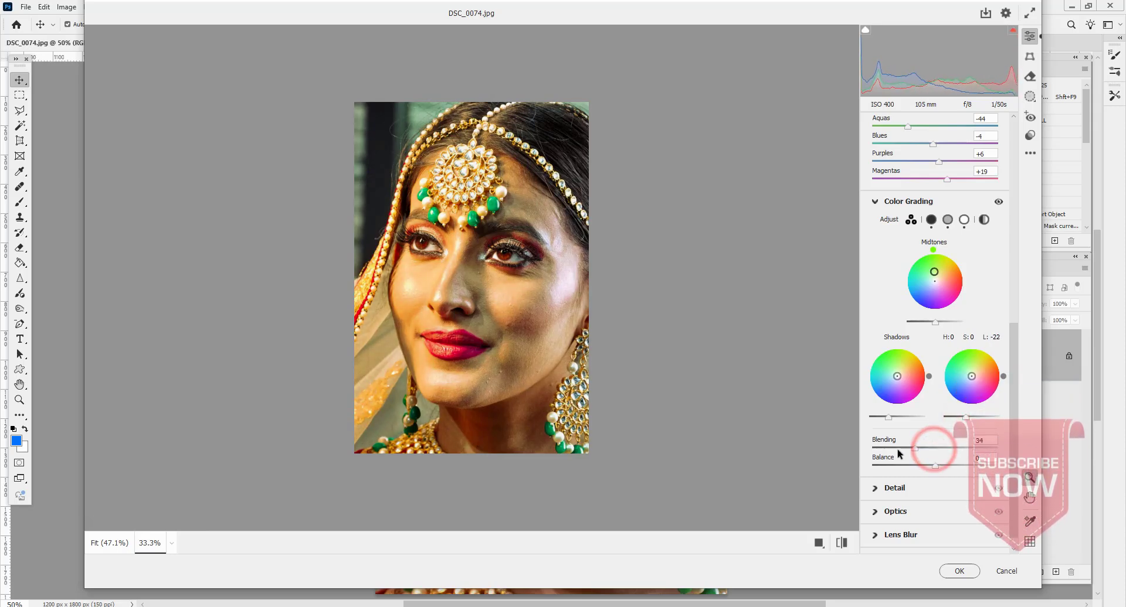
pyautogui.moveTo(935, 451)
pyautogui.mouseDown()
pyautogui.moveTo(985, 450)
pyautogui.moveTo(913, 451)
pyautogui.moveTo(976, 450)
pyautogui.moveTo(862, 467)
pyautogui.moveTo(929, 470)
pyautogui.mouseUp()
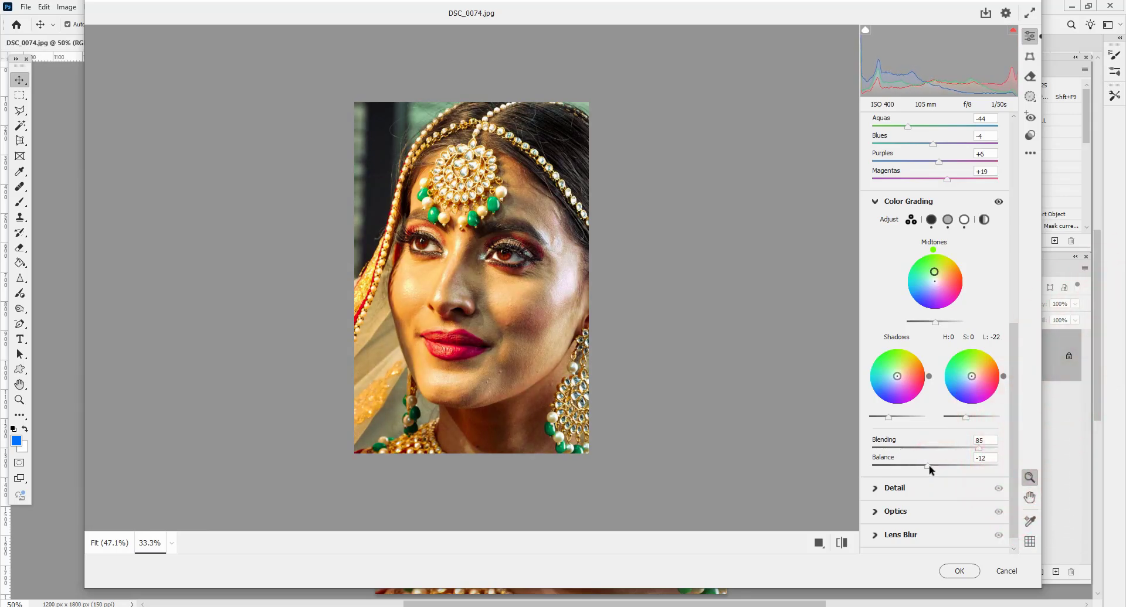
pyautogui.click(875, 202)
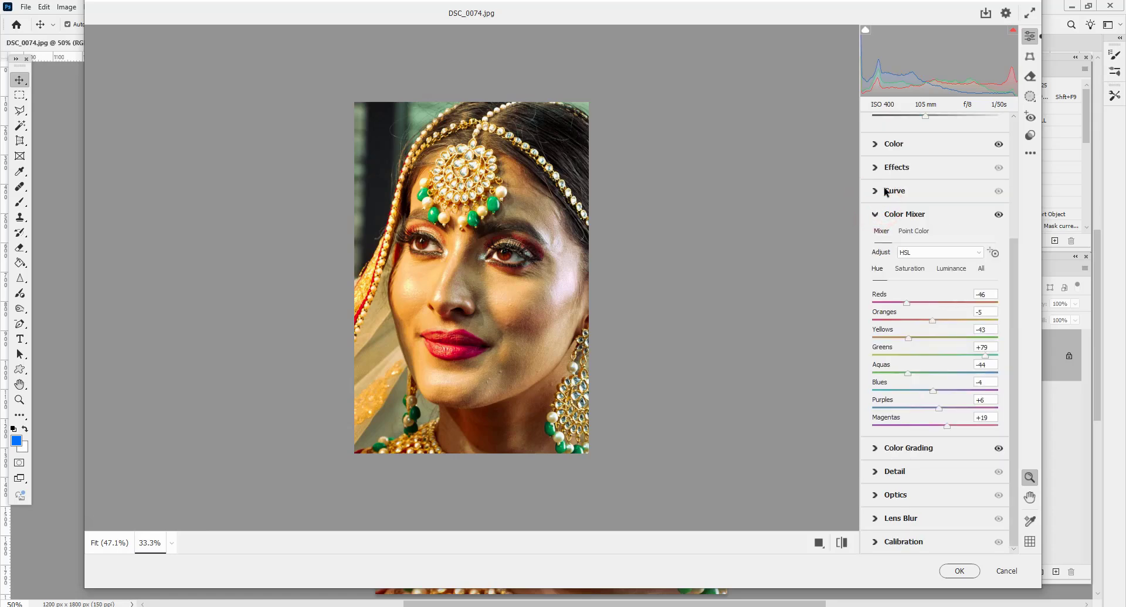
# - Fine-tune the Blacks in the Light settings to about -1
pyautogui.moveTo(932, 118)
pyautogui.mouseDown()
pyautogui.moveTo(987, 114)
pyautogui.moveTo(866, 118)
pyautogui.moveTo(997, 116)
pyautogui.moveTo(936, 117)
pyautogui.mouseUp()
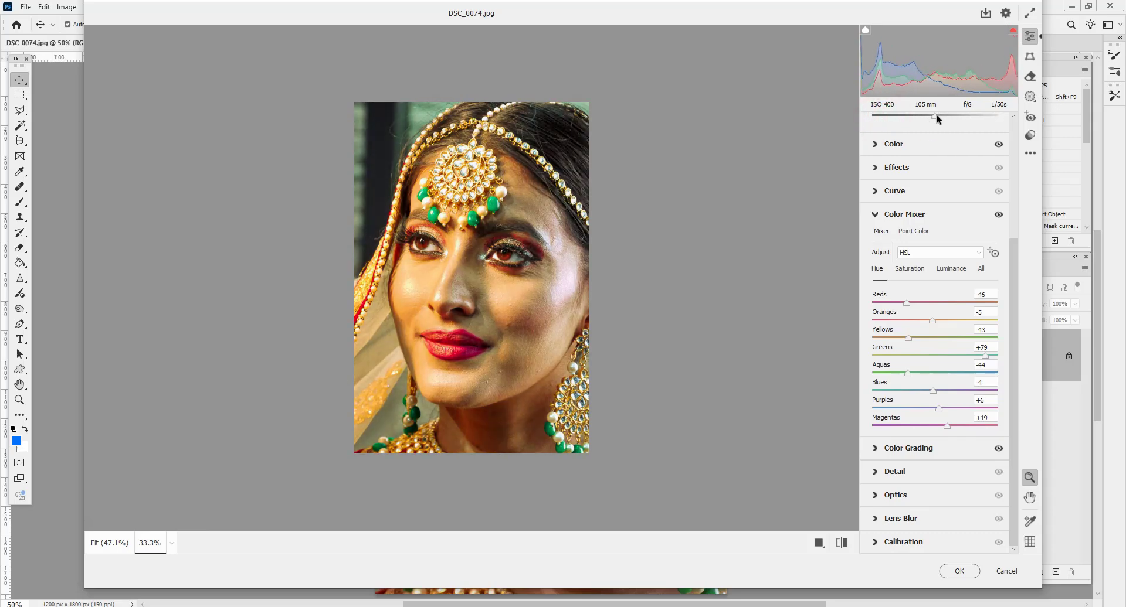
pyautogui.scroll(5, 997, 141)
pyautogui.click(1013, 217)
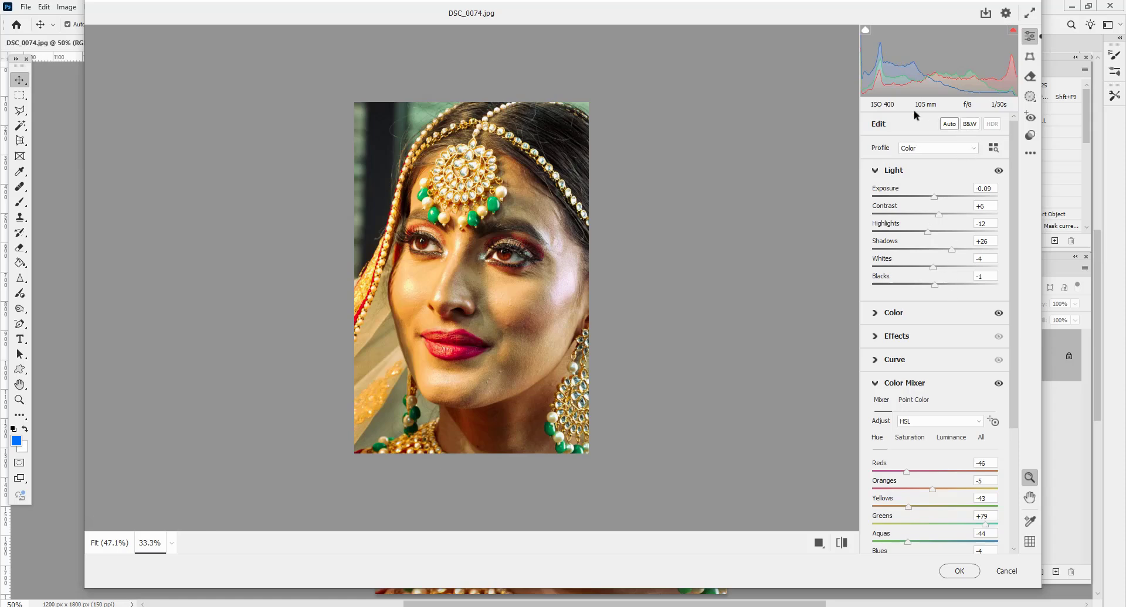
pyautogui.moveTo(1014, 153); pyautogui.dragTo(1025, 326)
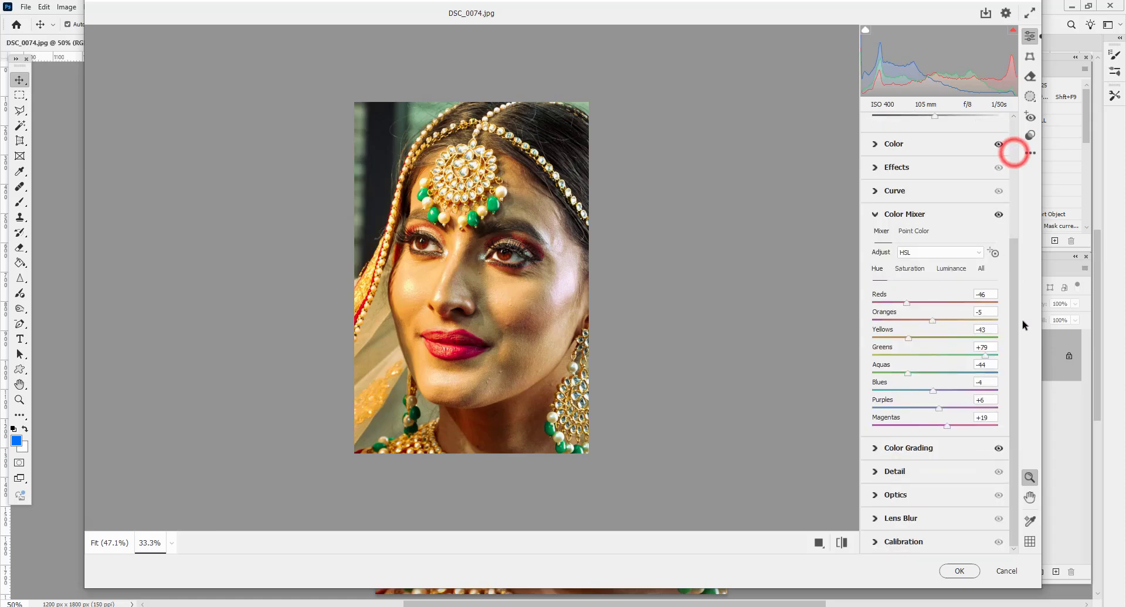
pyautogui.scroll(3, 1001, 174)
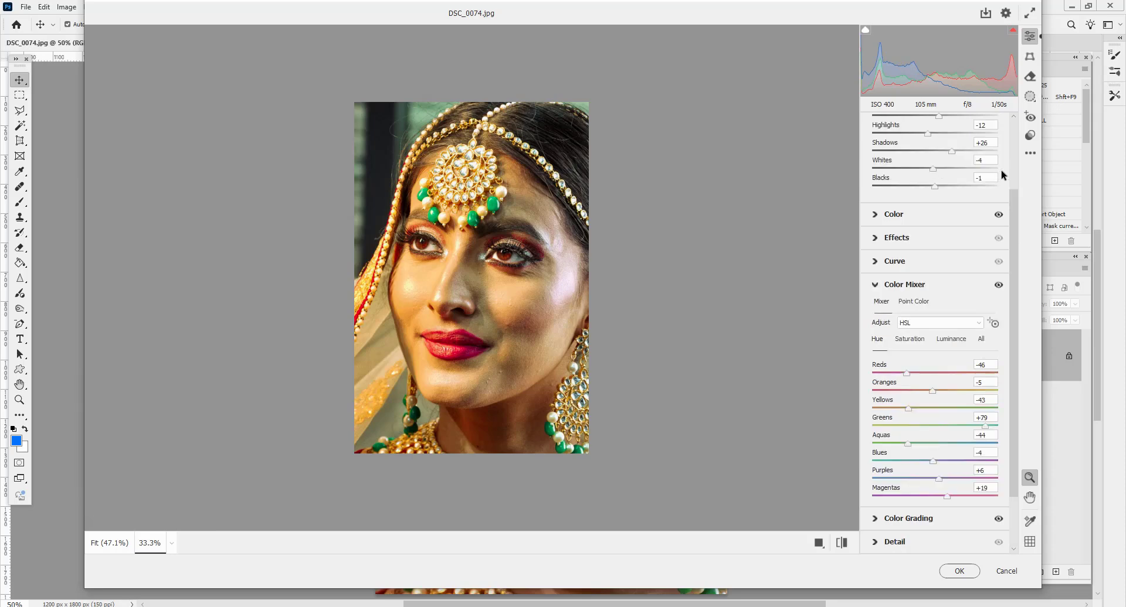
pyautogui.moveTo(932, 189); pyautogui.dragTo(934, 188)
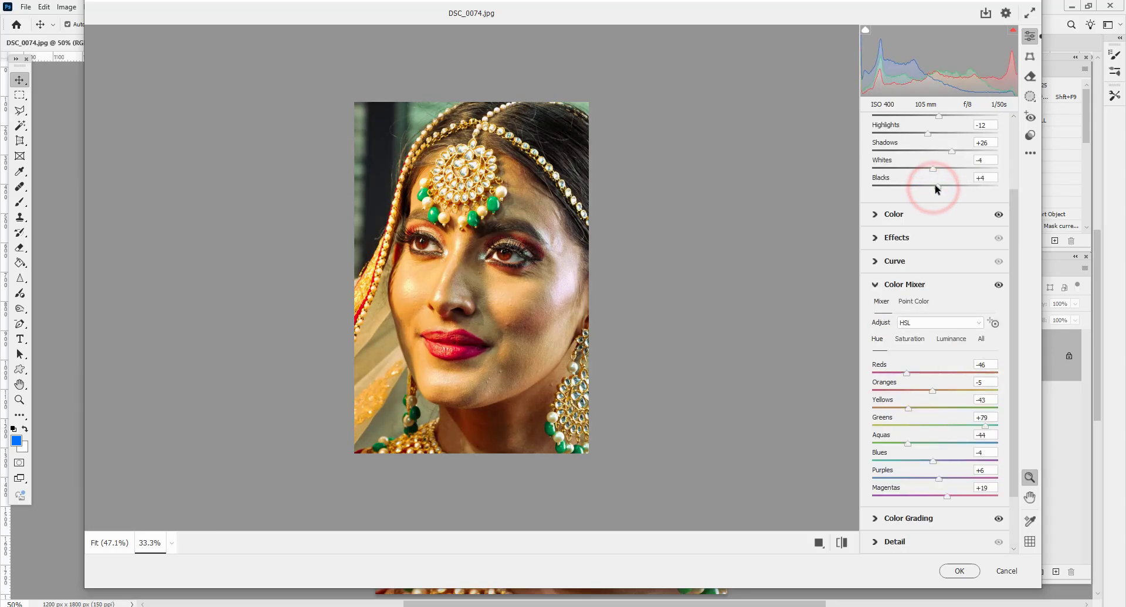
pyautogui.scroll(-3, 1015, 219)
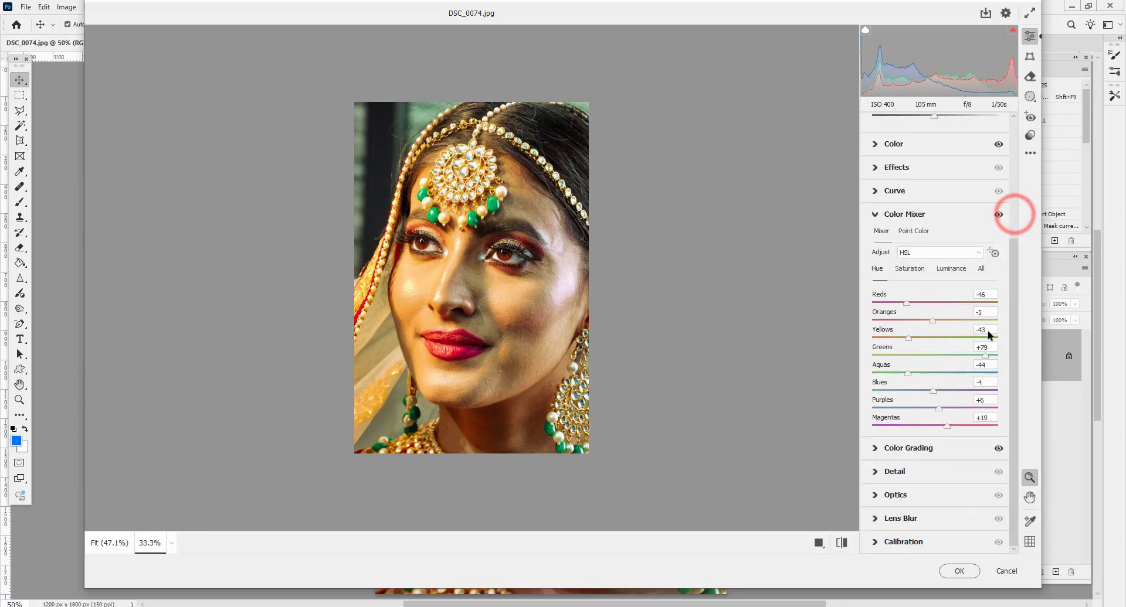
# - Collapse the Light and Color Mixer sections and briefly review the Color Mixer and Color Grading settings
pyautogui.click(876, 215)
pyautogui.click(899, 171)
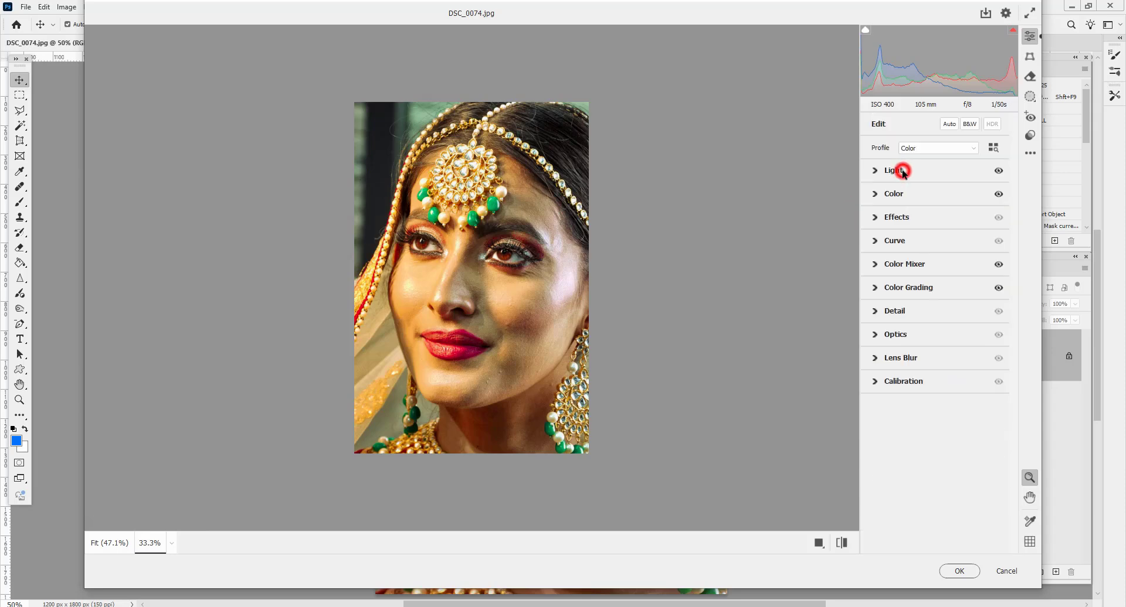
pyautogui.click(943, 270)
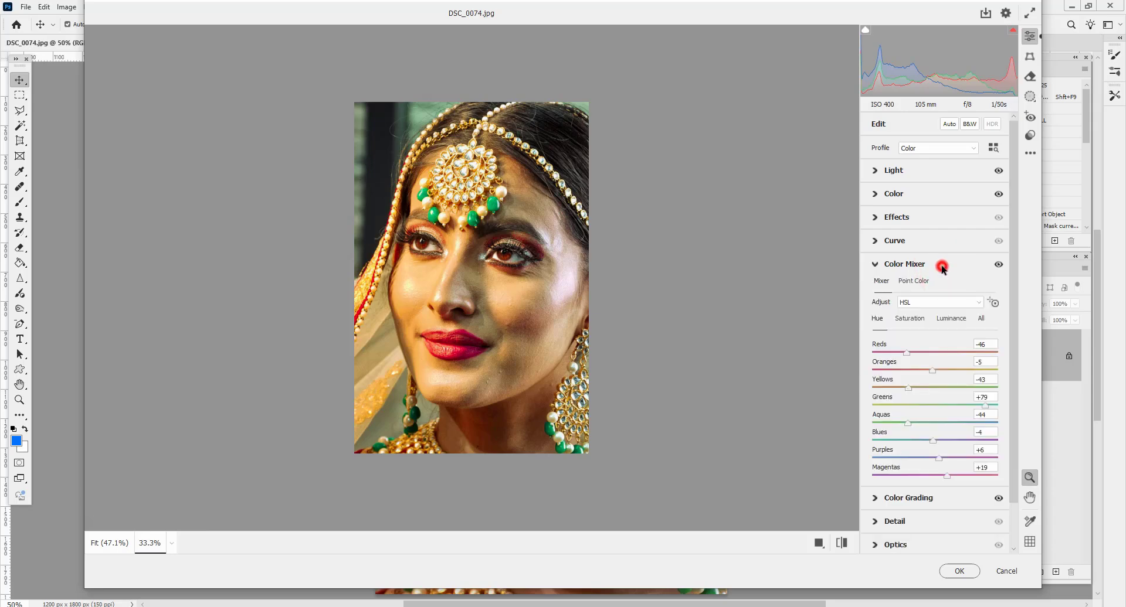
pyautogui.click(942, 265)
pyautogui.click(940, 284)
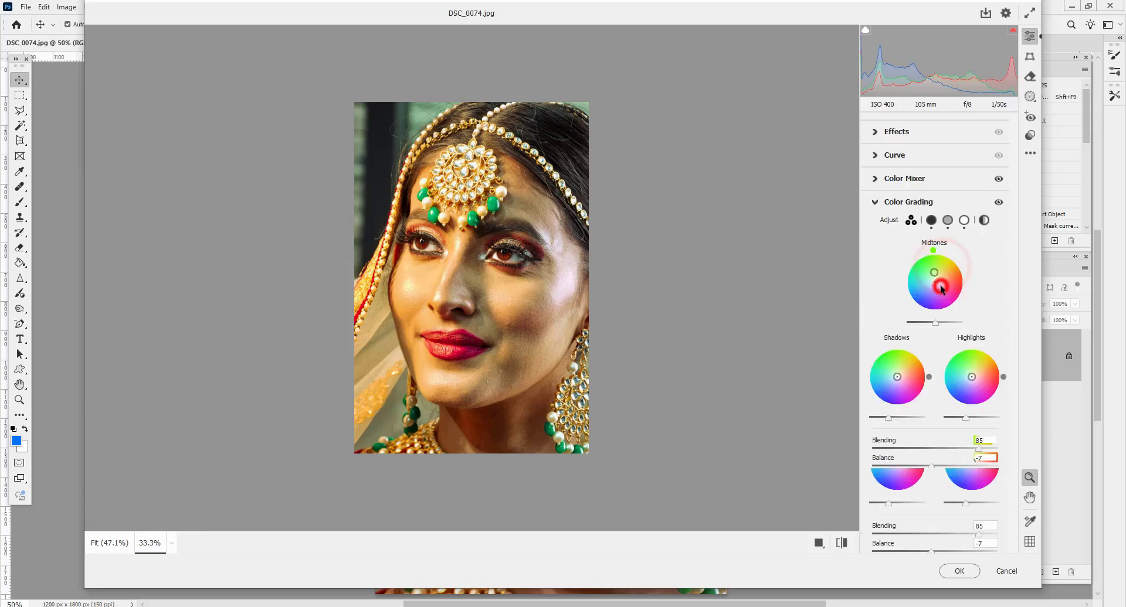
pyautogui.click(938, 202)
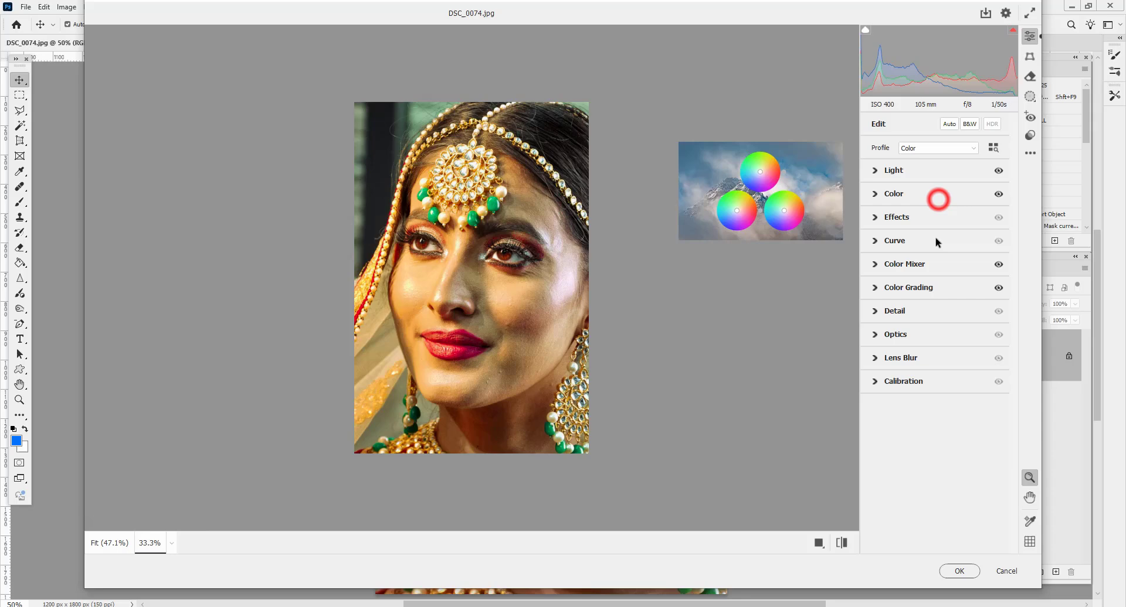
# - Try a Detail Sharpening of 99 and inspect the bride's skin at 100% magnification
pyautogui.click(936, 311)
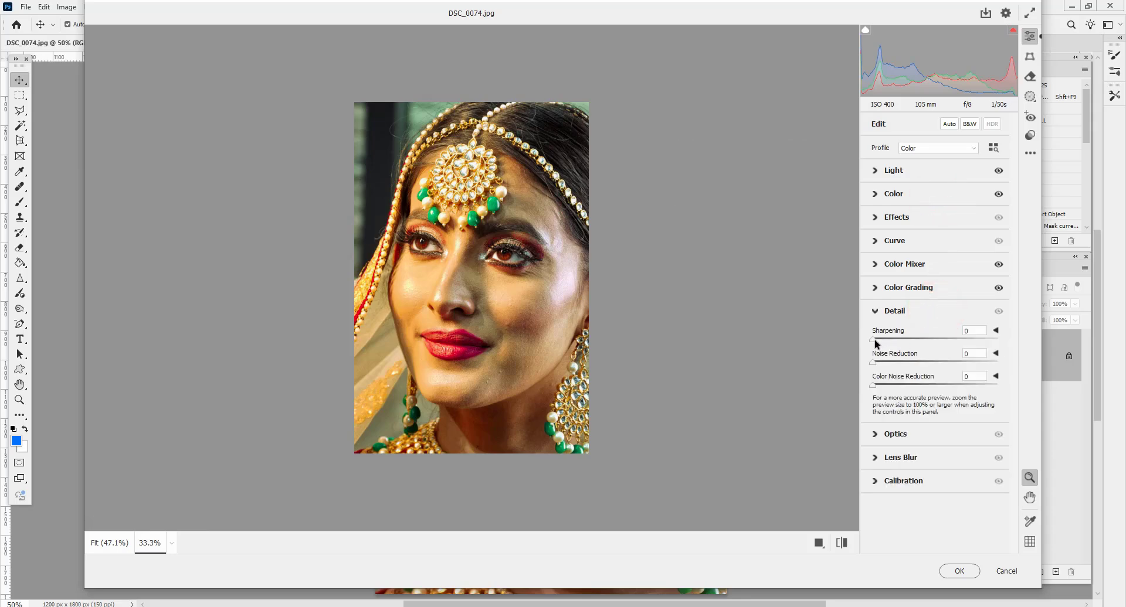
pyautogui.moveTo(875, 340); pyautogui.dragTo(958, 345)
pyautogui.hotkey('ctrl', '+')
pyautogui.hotkey('ctrl', '+')
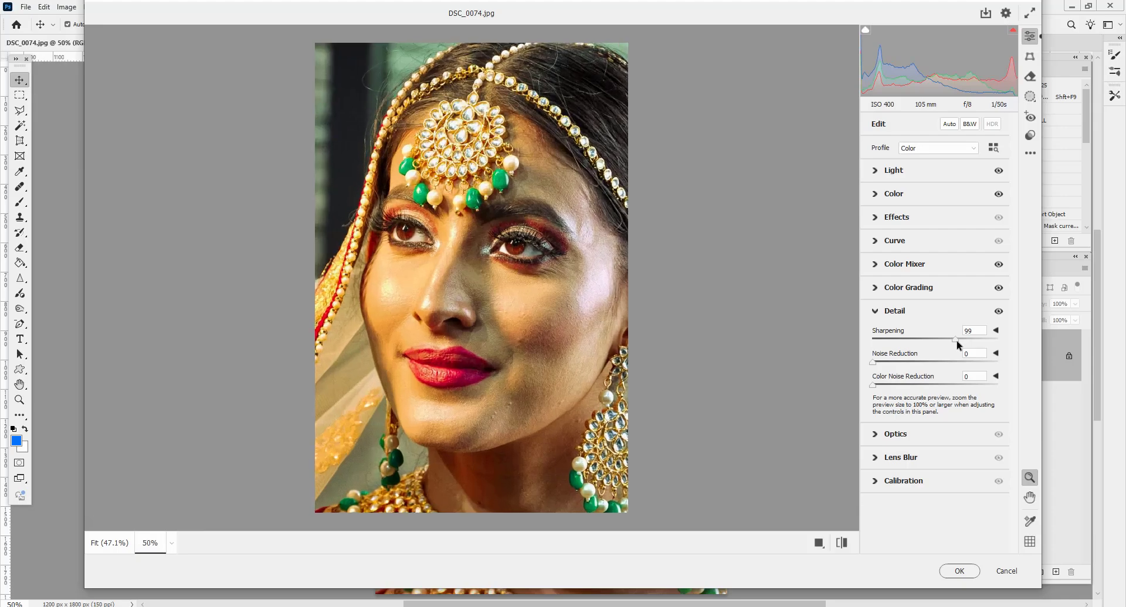
pyautogui.hotkey('ctrl', '+')
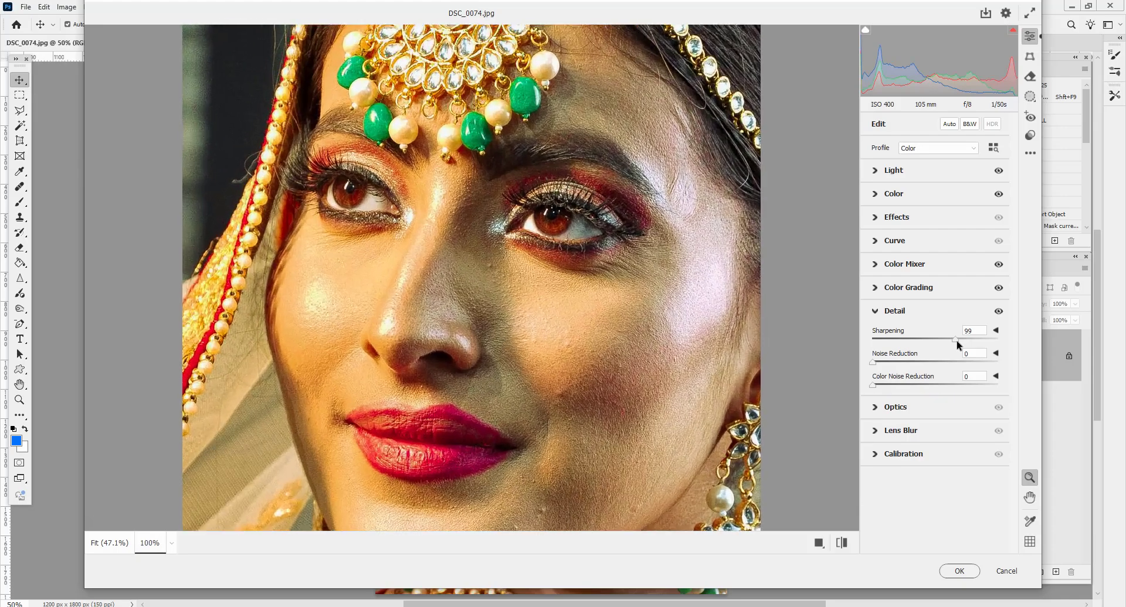
pyautogui.hotkey('ctrl', '-')
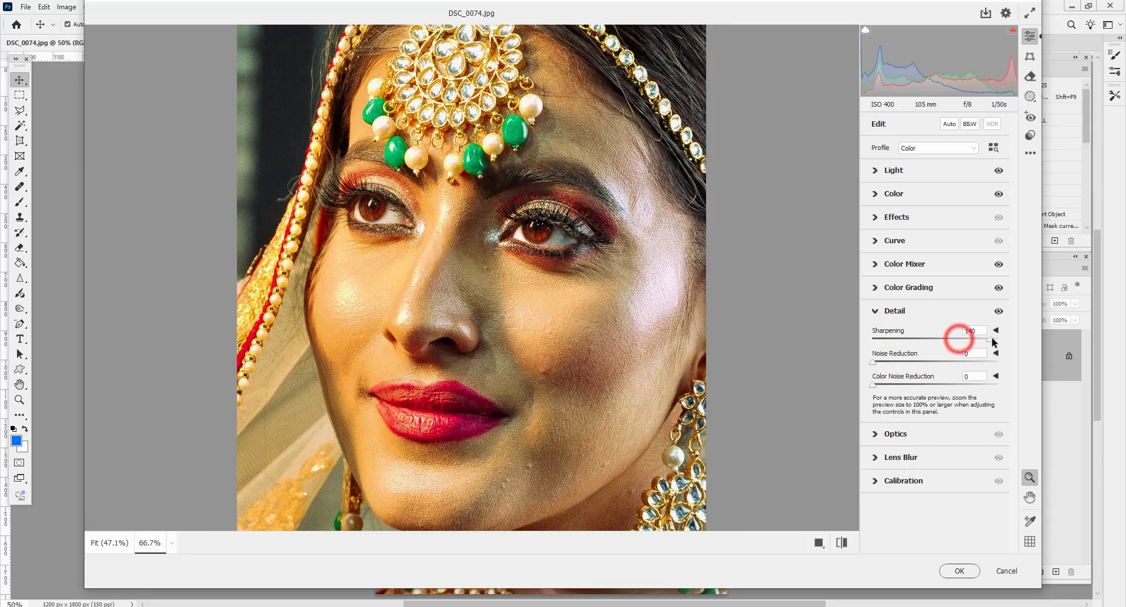
# - Try Noise Reduction at 64 and Color Noise Reduction at 57 with Sharpening reset to 0
pyautogui.moveTo(959, 342)
pyautogui.mouseDown()
pyautogui.moveTo(908, 342)
pyautogui.moveTo(941, 339)
pyautogui.mouseUp()
pyautogui.moveTo(874, 363); pyautogui.dragTo(930, 362)
pyautogui.moveTo(873, 386); pyautogui.dragTo(939, 387)
pyautogui.doubleClick(941, 338)
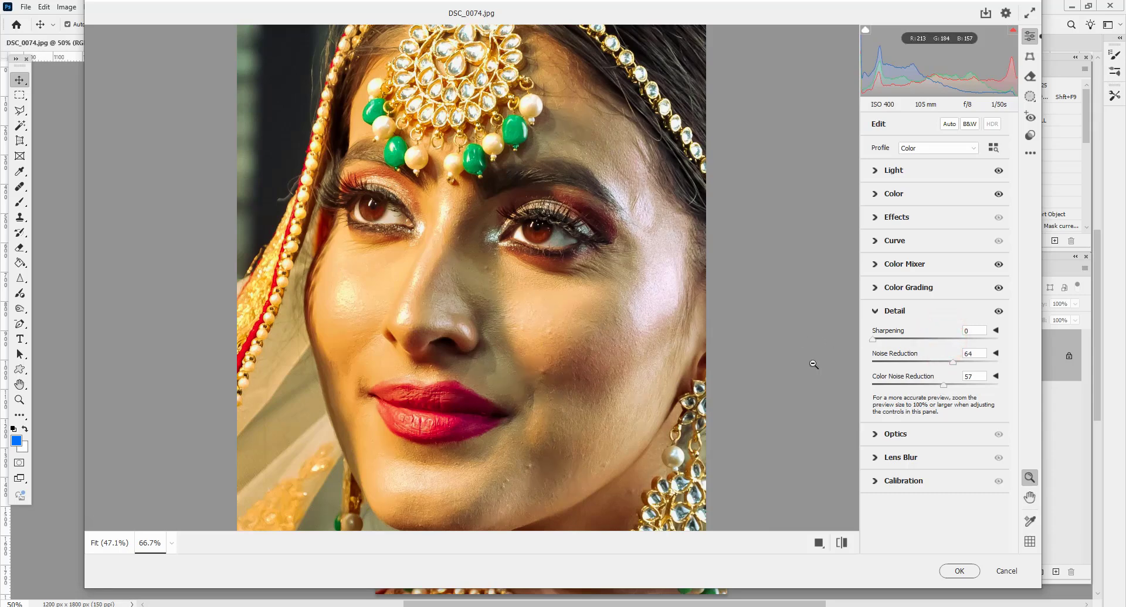
# - Set the Detail Sharpening to 58, Noise Reduction to 15 and Color Noise Reduction to 84
pyautogui.moveTo(954, 363); pyautogui.dragTo(921, 339)
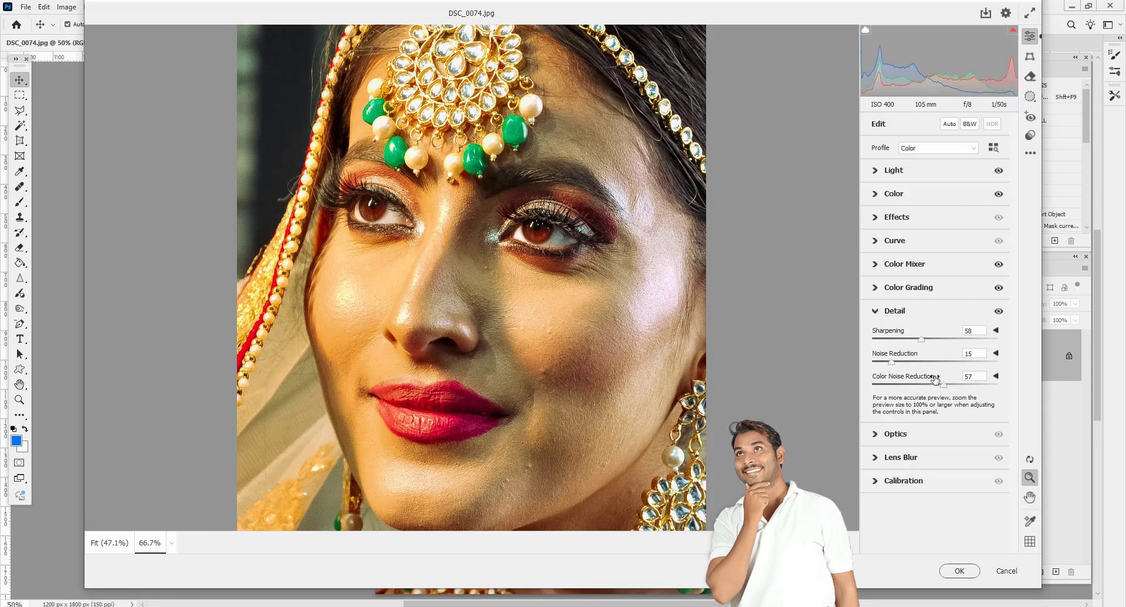
pyautogui.moveTo(945, 385); pyautogui.dragTo(978, 385)
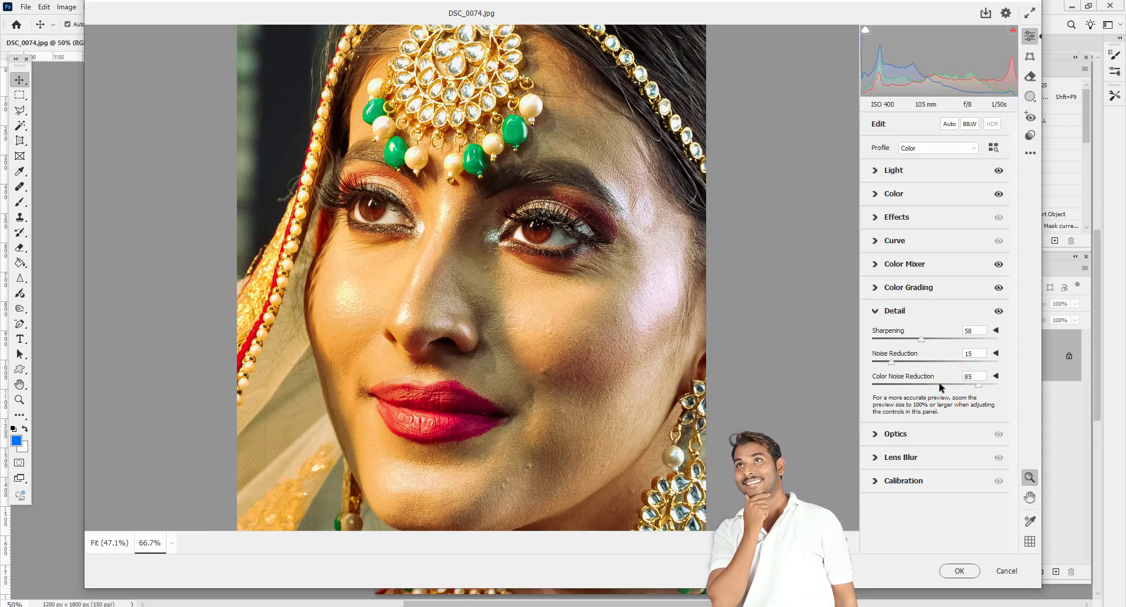
pyautogui.moveTo(908, 385); pyautogui.dragTo(977, 385)
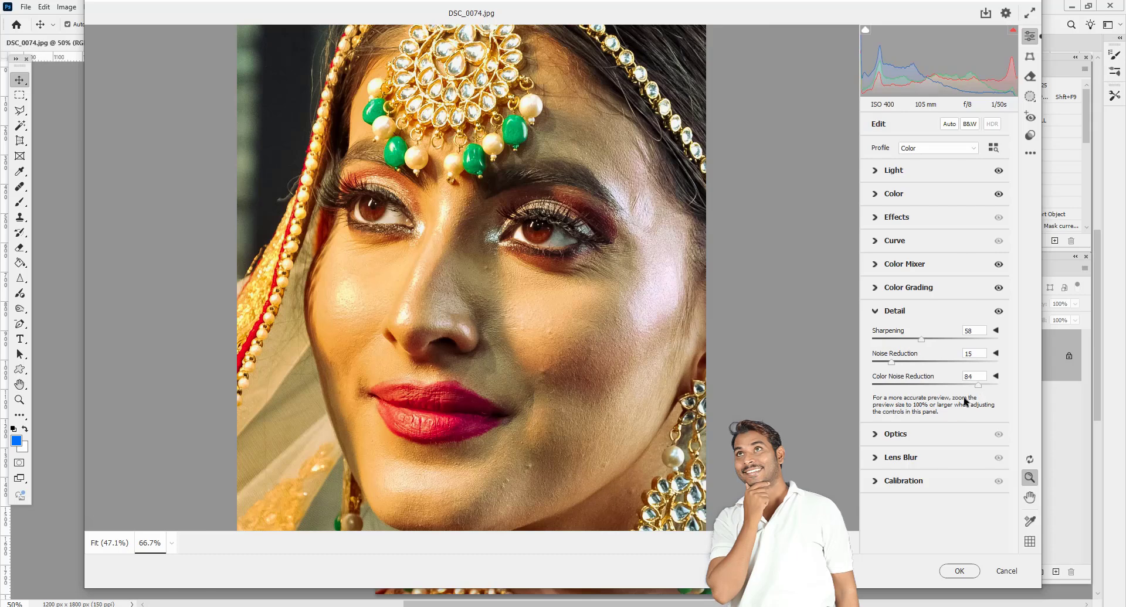
pyautogui.click(920, 311)
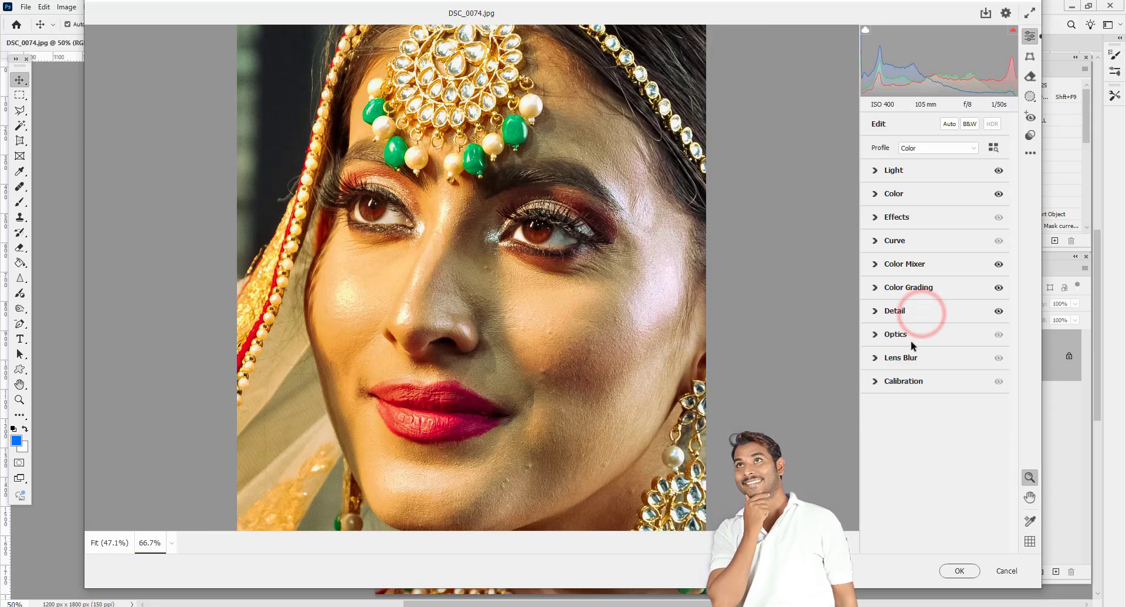
# - Set the Optics Distortion to -1 and Vignette to +71
pyautogui.click(925, 335)
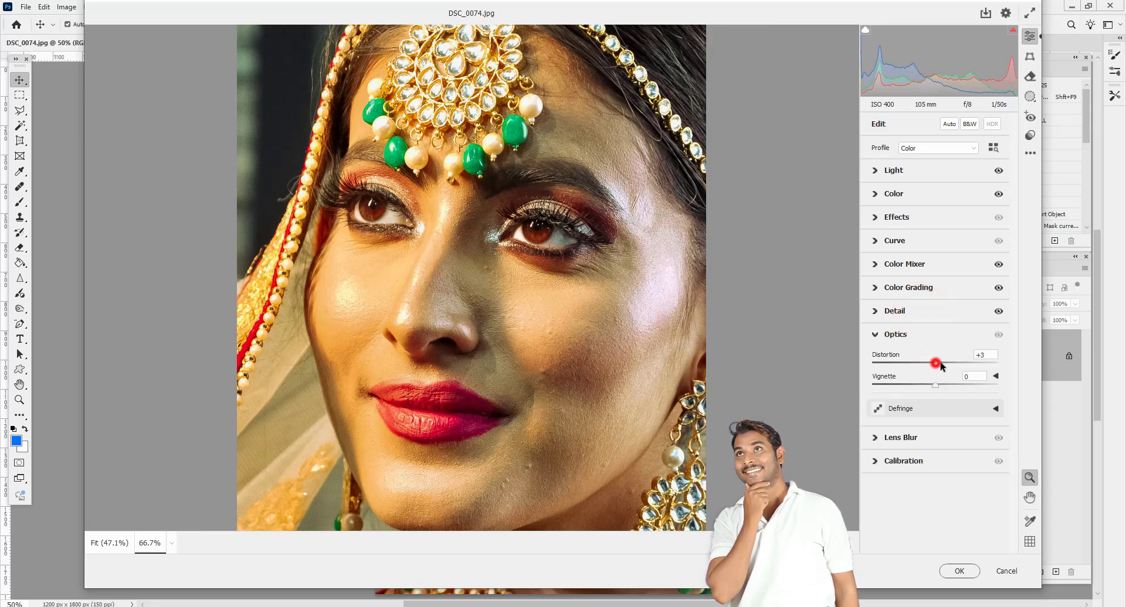
pyautogui.moveTo(935, 362); pyautogui.dragTo(980, 388)
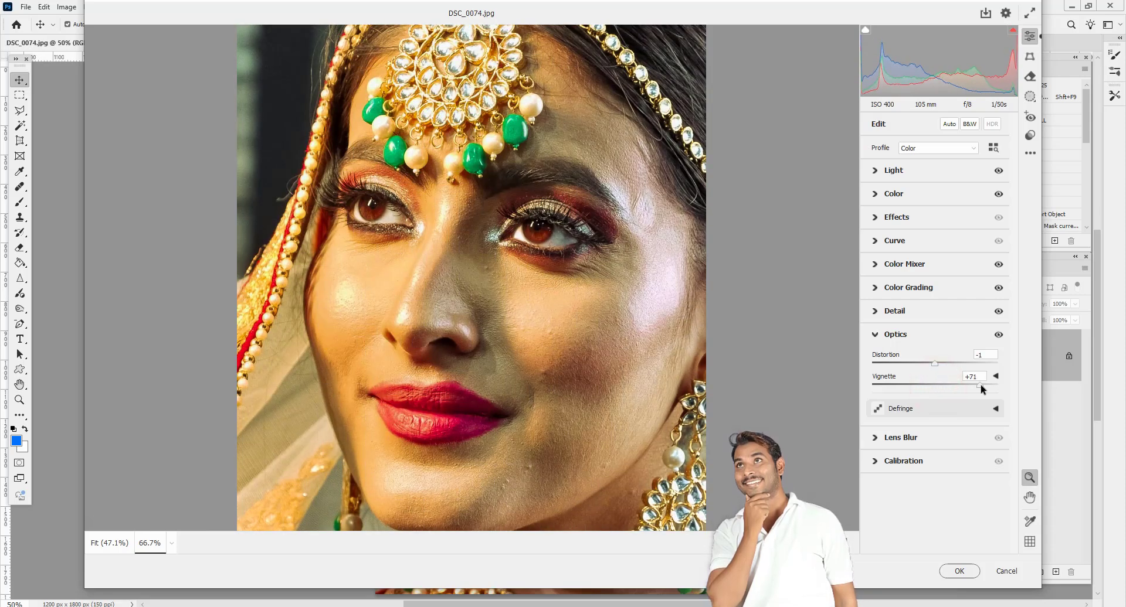
# - Set the Optics Vignette to +72
pyautogui.hotkey('ctrl', '-')
pyautogui.moveTo(980, 388)
pyautogui.mouseDown()
pyautogui.moveTo(1016, 394)
pyautogui.moveTo(904, 390)
pyautogui.moveTo(1004, 392)
pyautogui.moveTo(983, 394)
pyautogui.mouseUp()
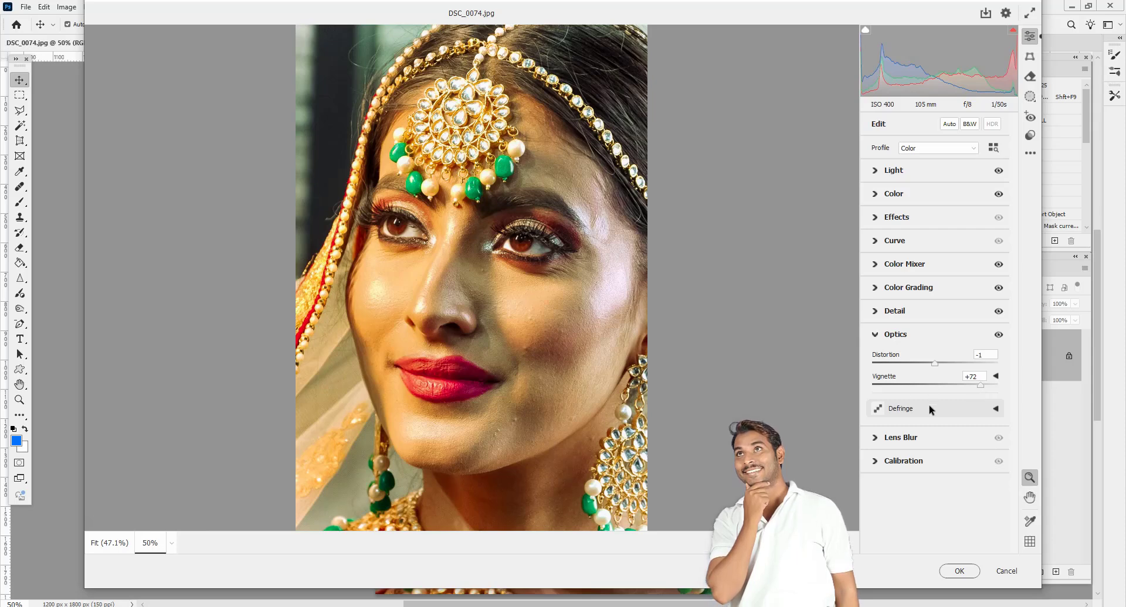
# - Try a Defringe Purple Amount of 12 in the Optics settings and reset it to 0
pyautogui.click(995, 410)
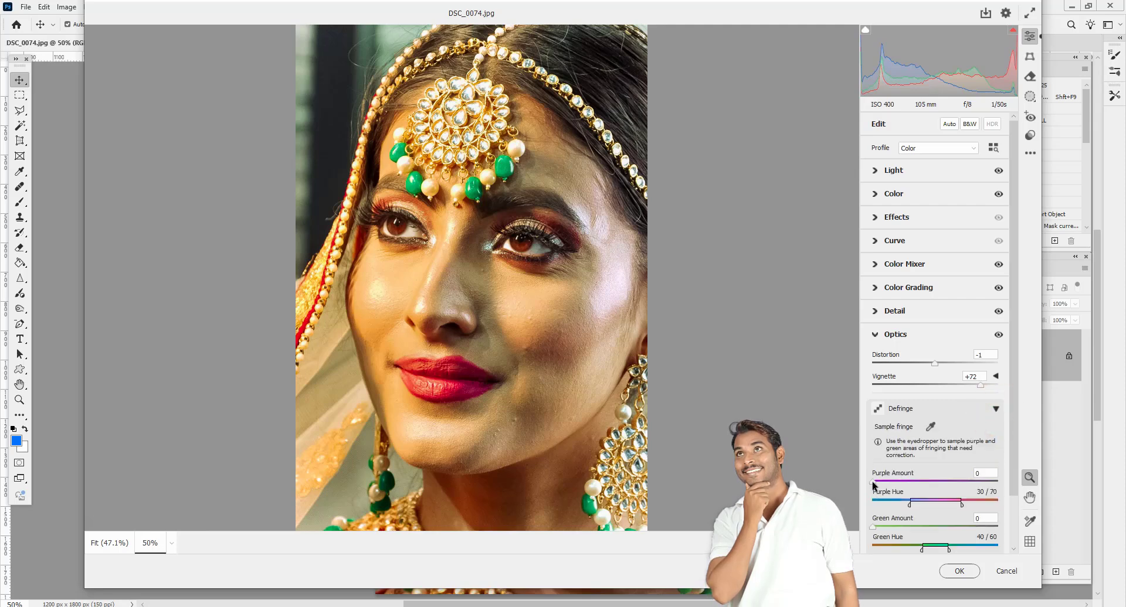
pyautogui.moveTo(873, 482); pyautogui.dragTo(962, 483)
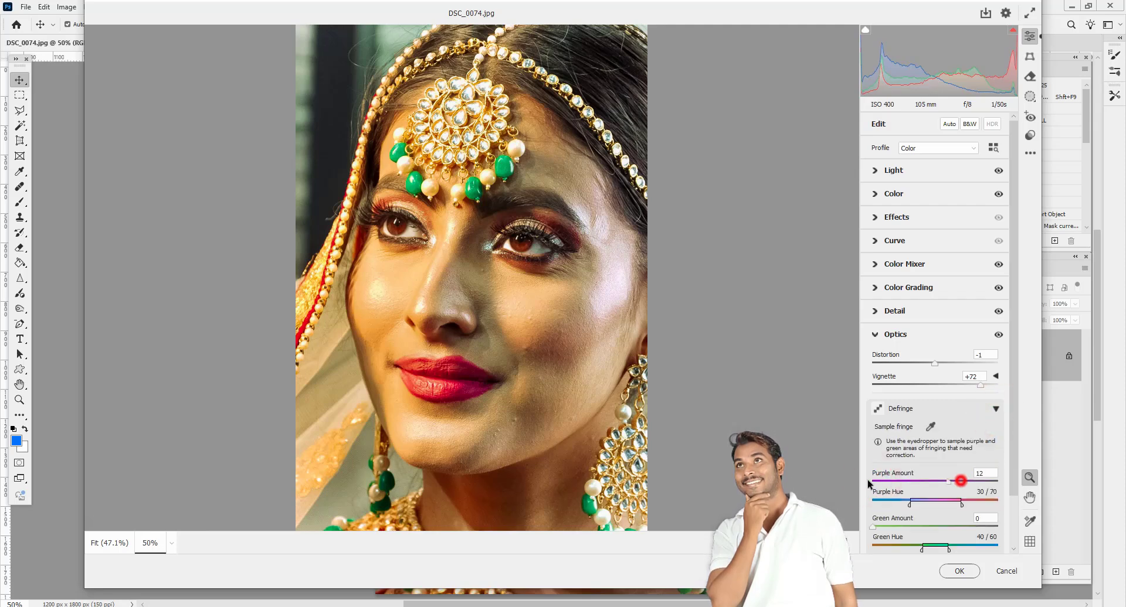
pyautogui.moveTo(867, 484); pyautogui.dragTo(871, 483)
pyautogui.scroll(-1, 1016, 478)
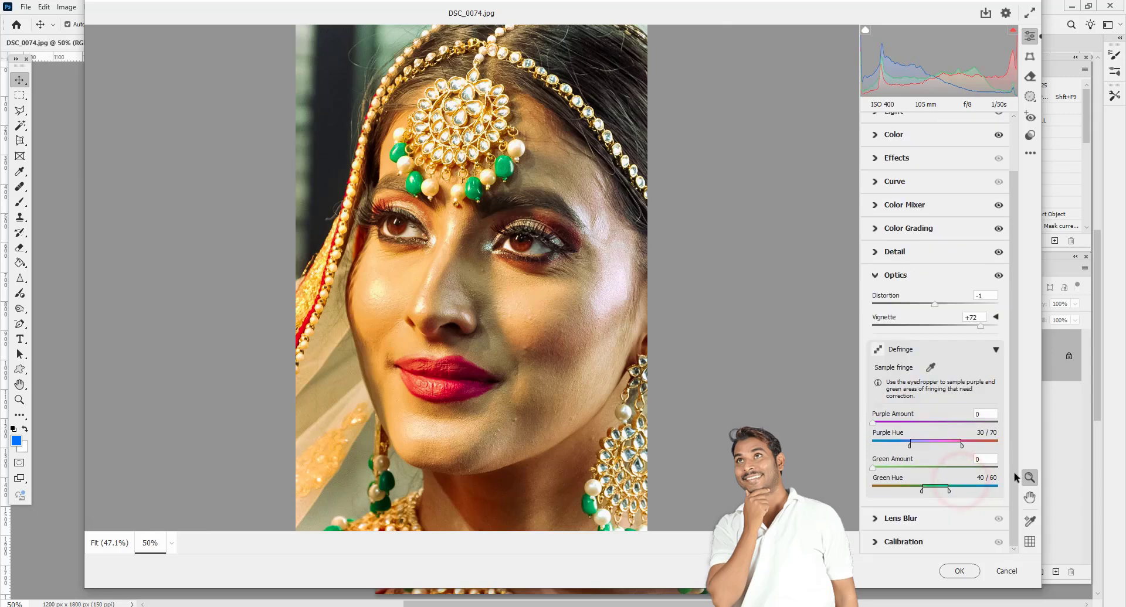
pyautogui.click(933, 356)
# - Enable Lens Blur on the portrait and dismiss its introduction
pyautogui.click(934, 438)
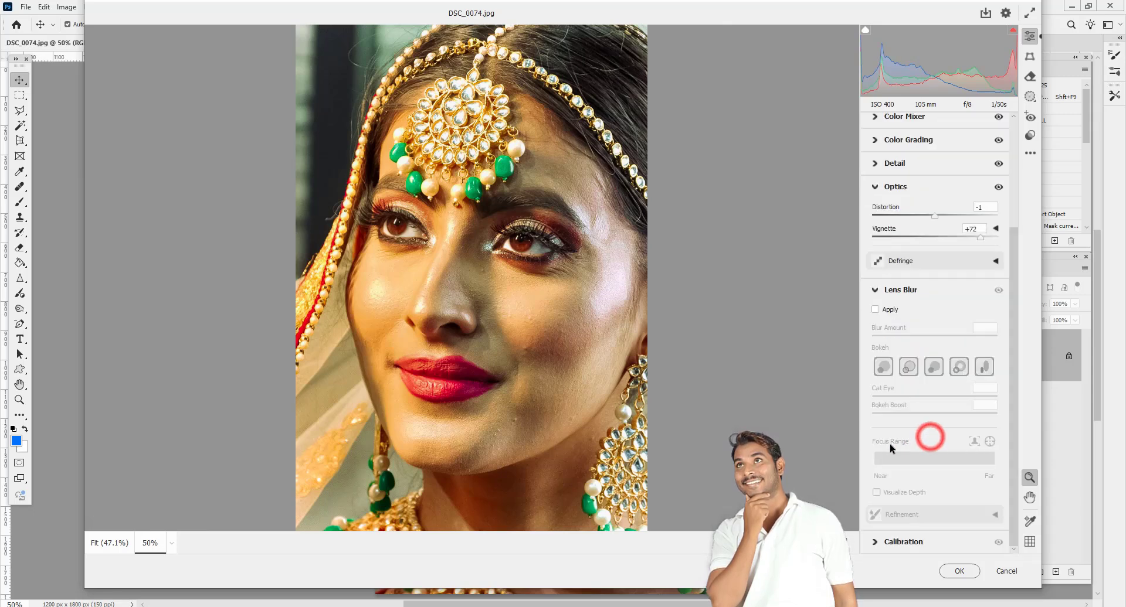
pyautogui.click(875, 310)
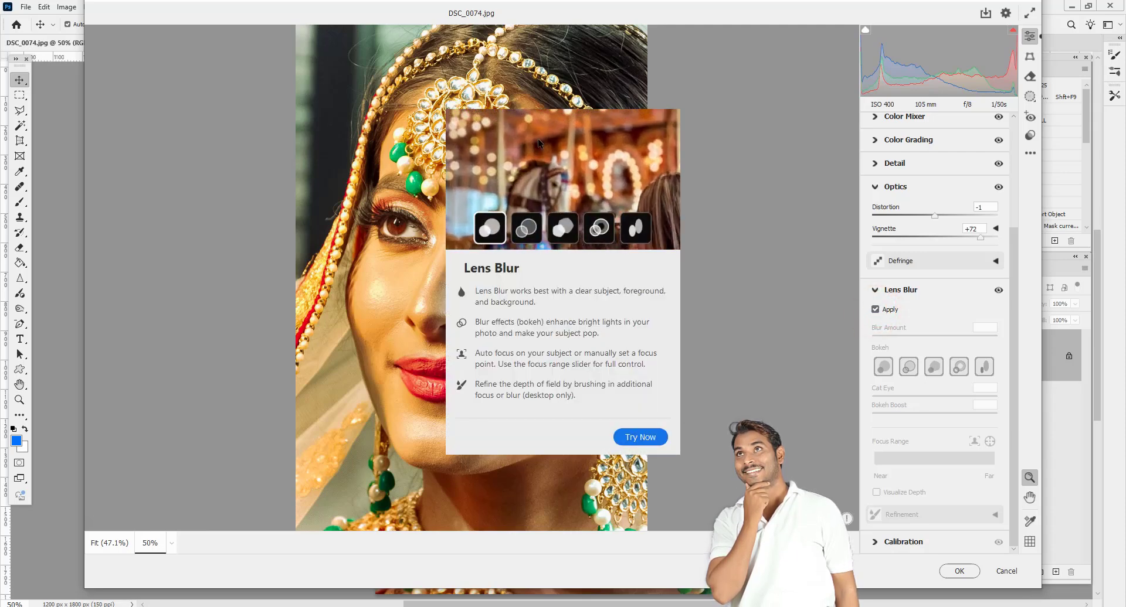
pyautogui.click(638, 439)
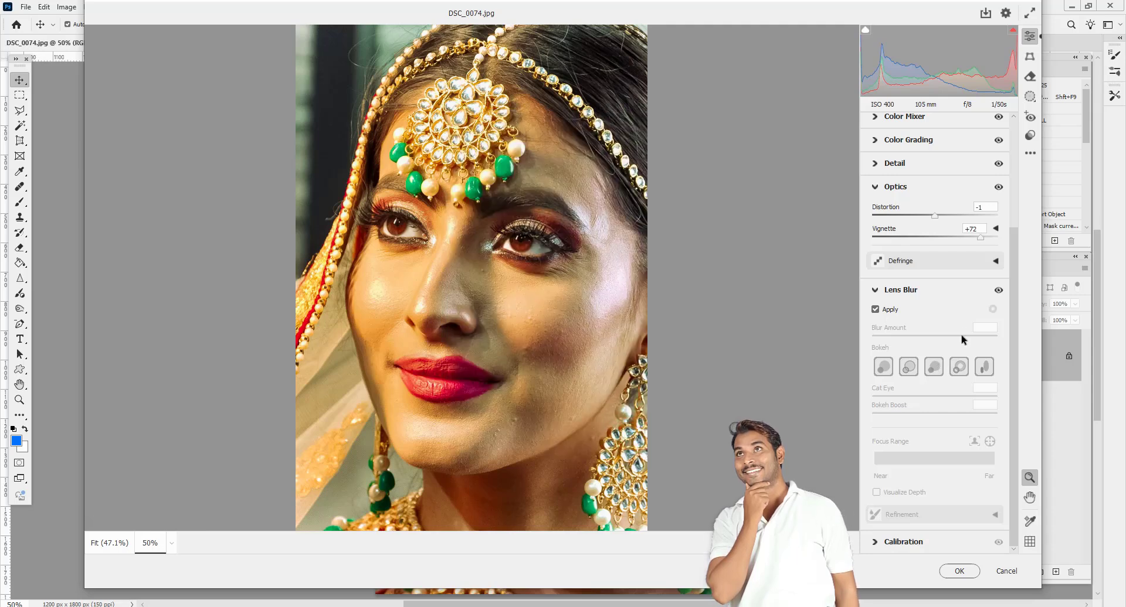
pyautogui.click(877, 290)
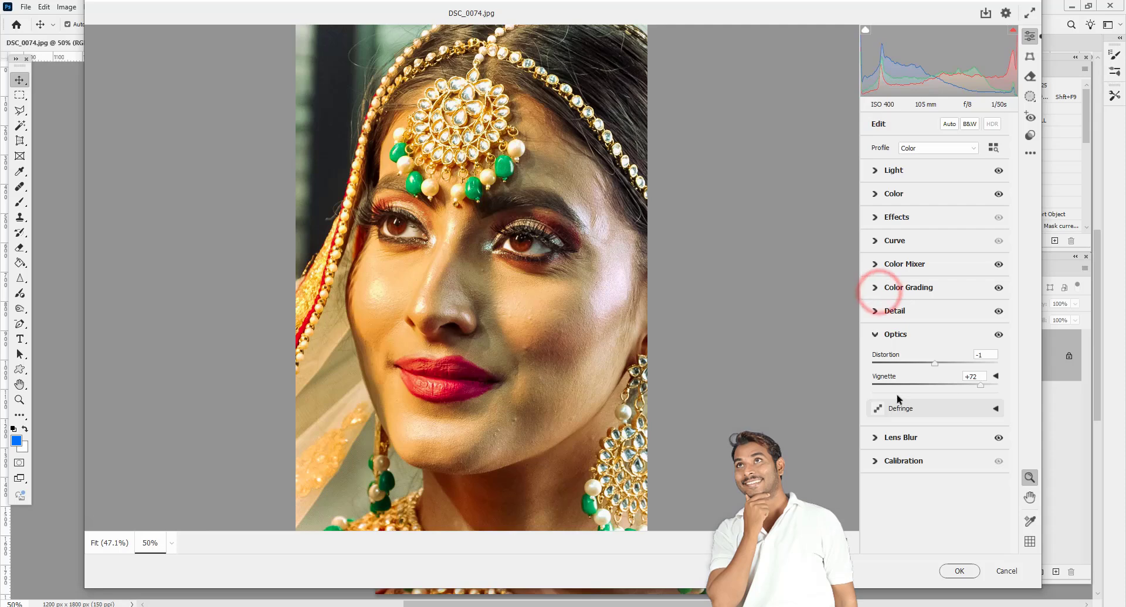
# - Set Calibration Red Primary Hue -12 and Saturation -5, Green Hue -17, Blue Hue -7 and Saturation +28, fine-tune Red Primary and apply the filter
pyautogui.click(938, 461)
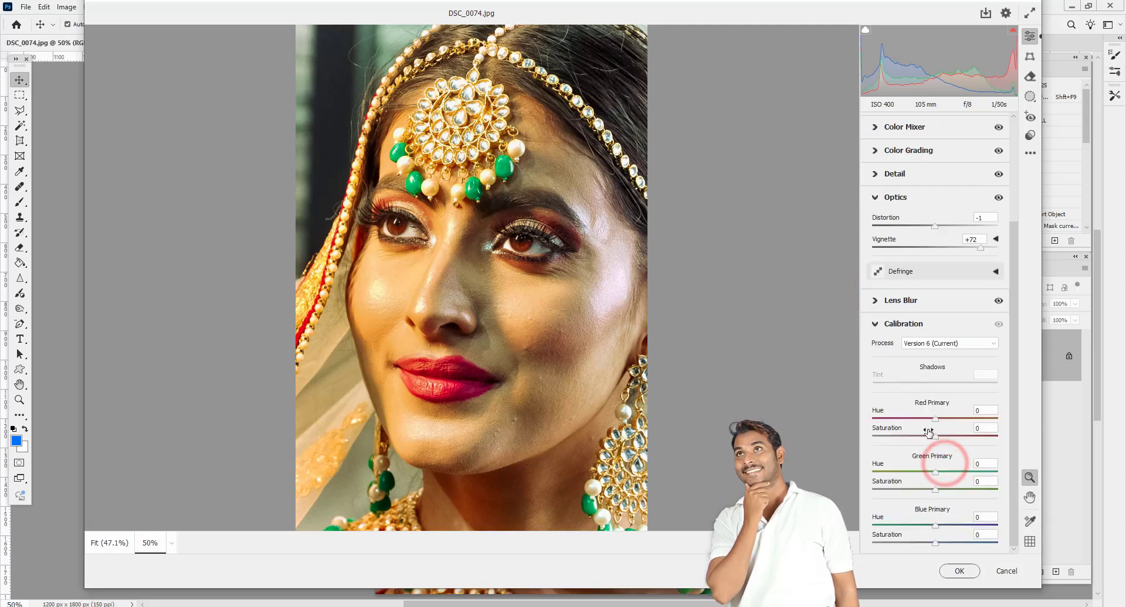
pyautogui.moveTo(935, 419); pyautogui.dragTo(925, 476)
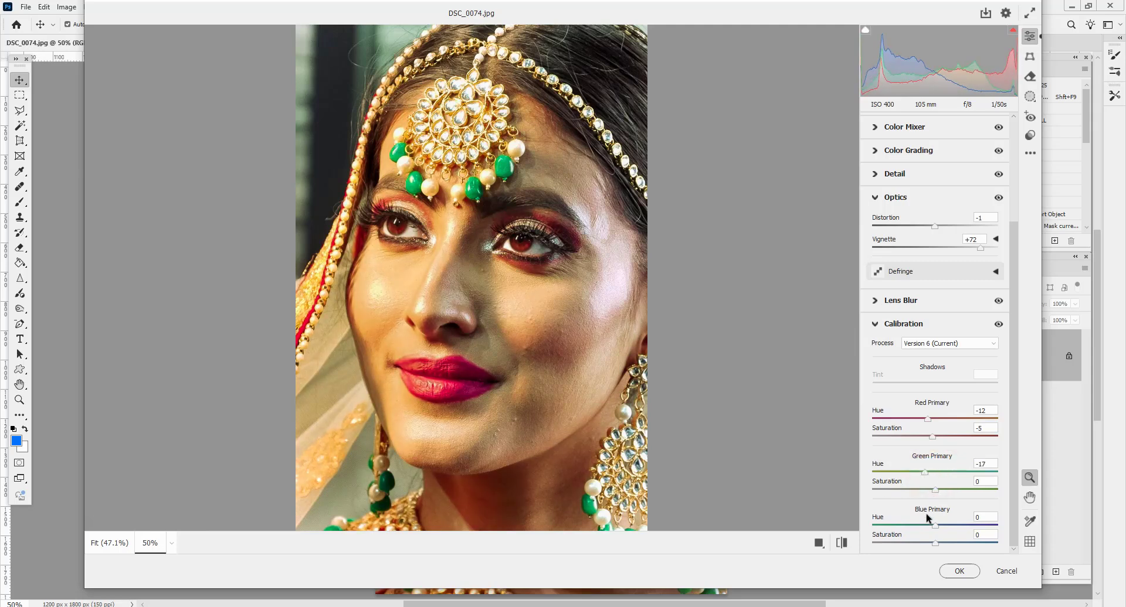
pyautogui.moveTo(936, 526); pyautogui.dragTo(951, 548)
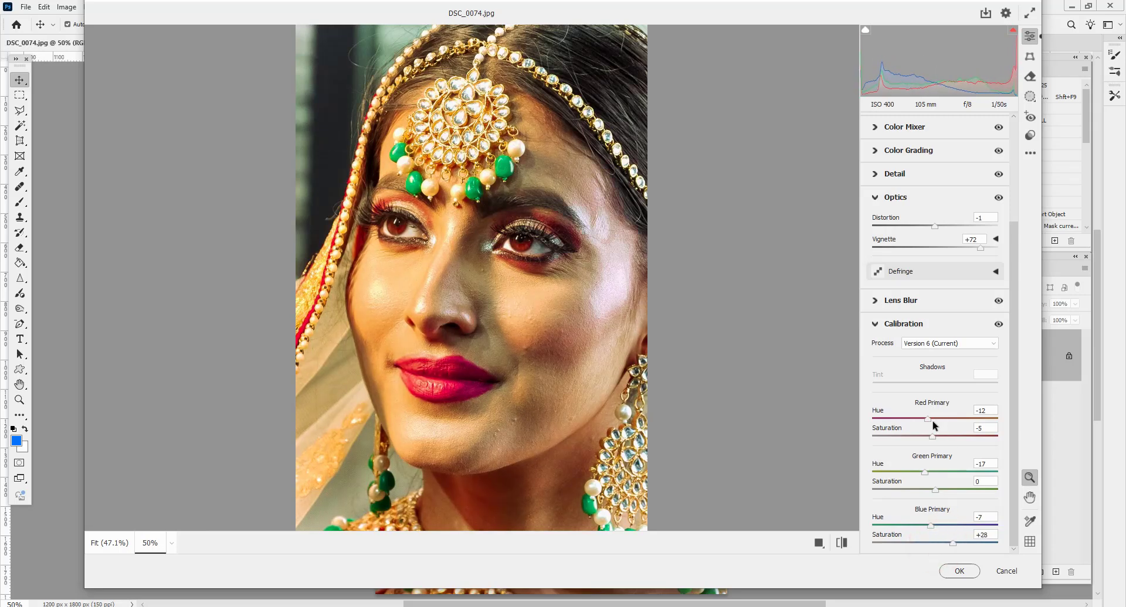
pyautogui.moveTo(927, 420)
pyautogui.mouseDown()
pyautogui.moveTo(934, 439)
pyautogui.moveTo(957, 436)
pyautogui.moveTo(913, 438)
pyautogui.moveTo(927, 441)
pyautogui.mouseUp()
pyautogui.click(958, 571)
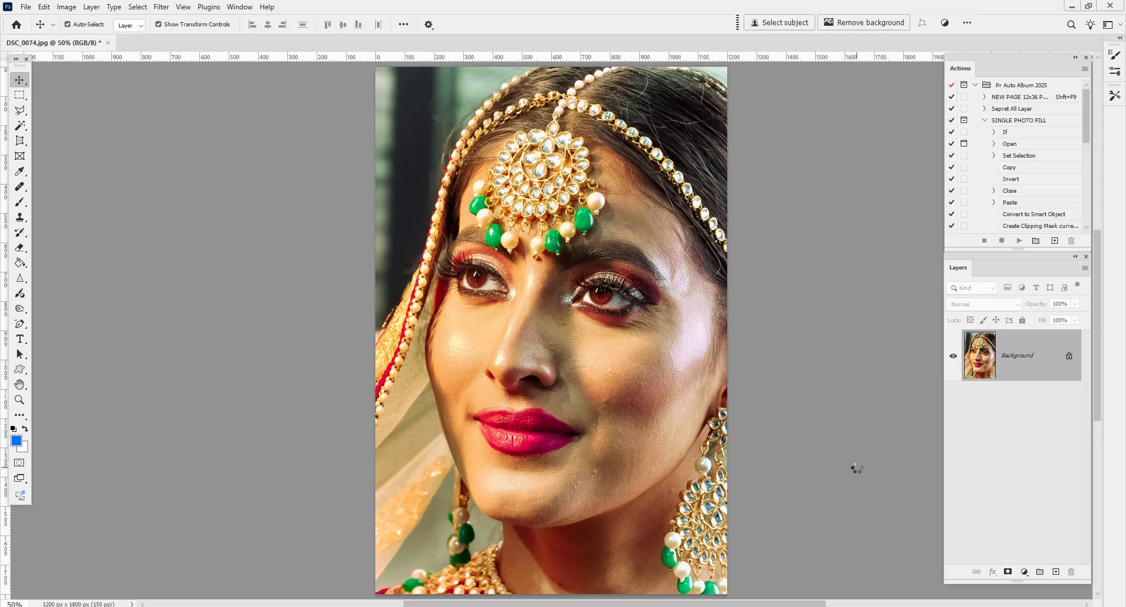
# - Compare the portrait before and after the Camera Raw edit, including the face at 100% magnification
pyautogui.hotkey('ctrl', 'z')
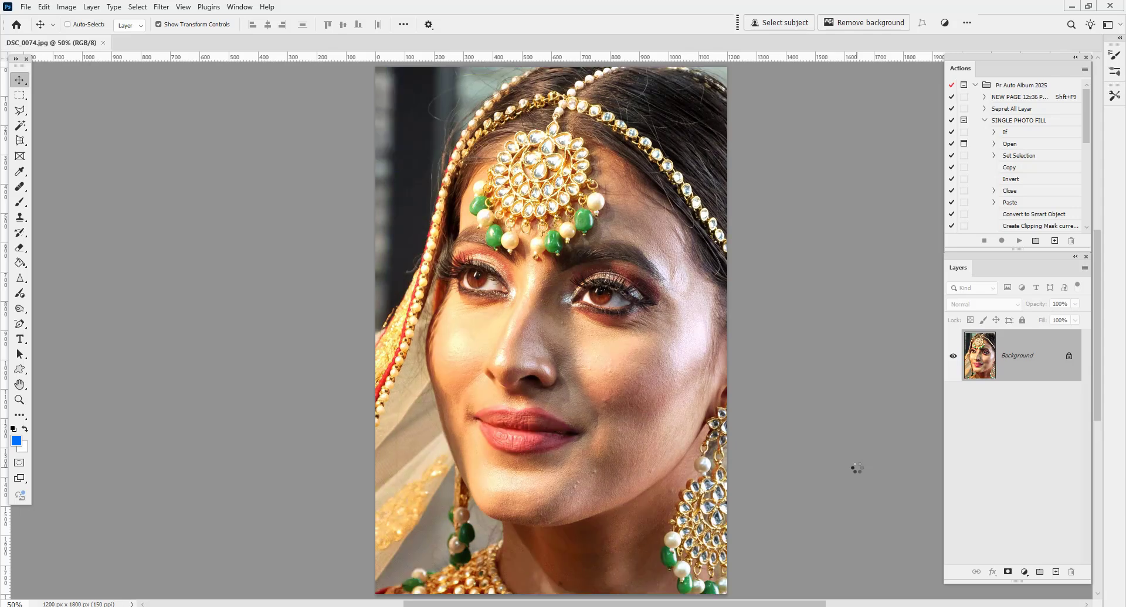
pyautogui.hotkey('ctrl', 'shift', 'z')
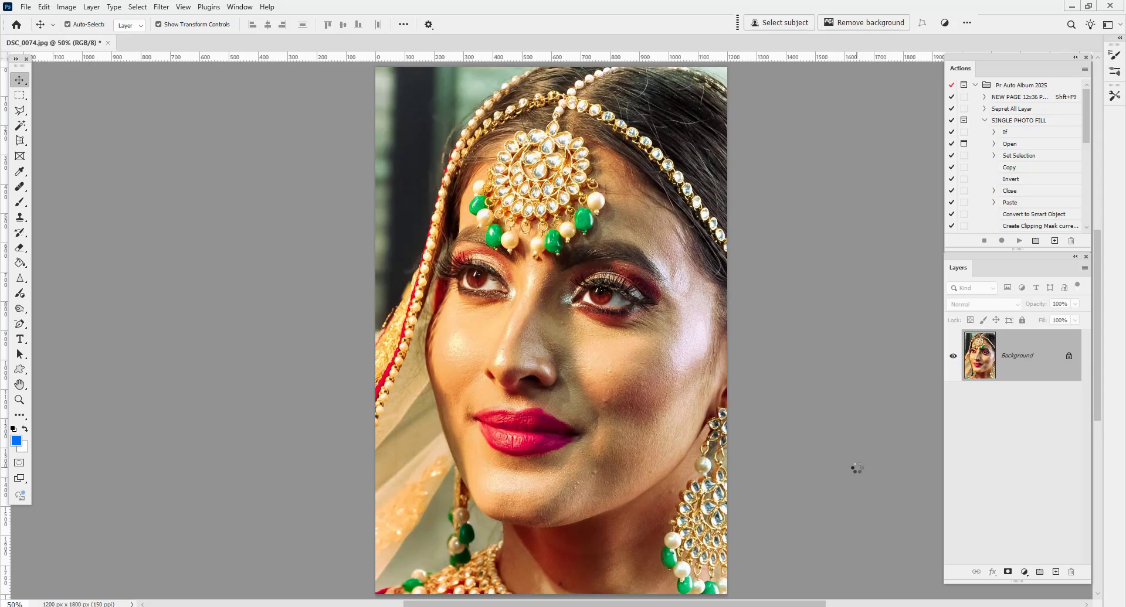
pyautogui.hotkey('ctrl', '1')
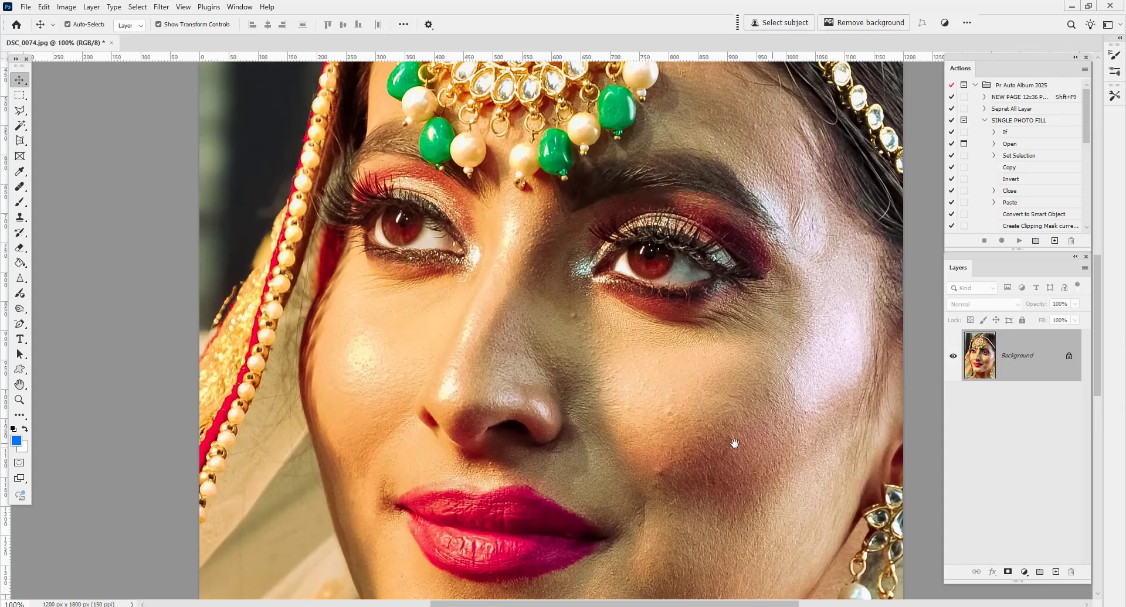
pyautogui.moveTo(735, 444); pyautogui.dragTo(707, 419)
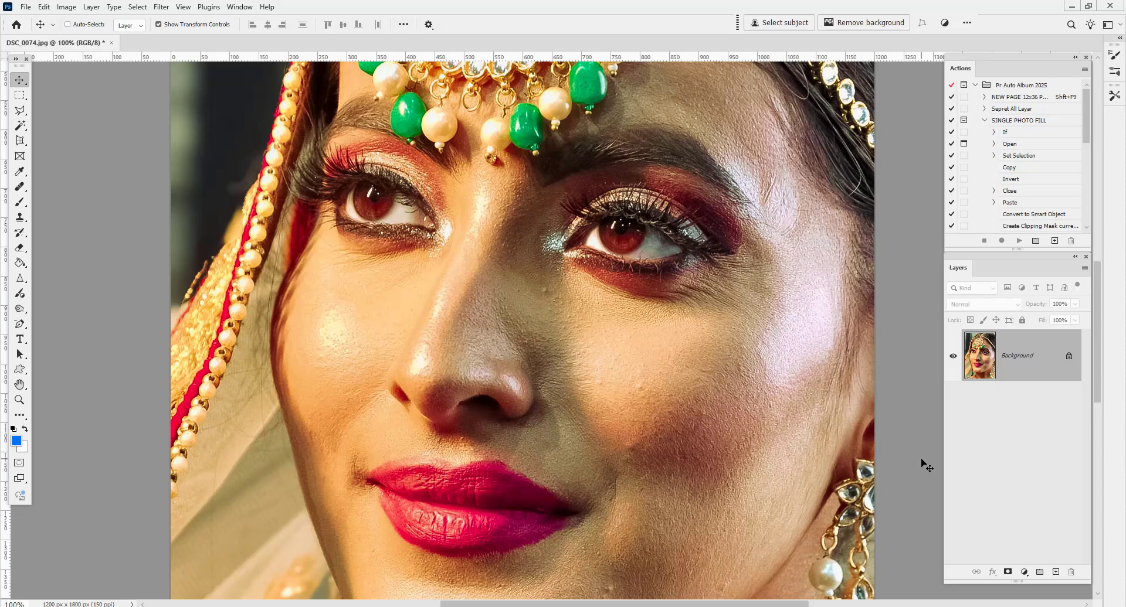
pyautogui.hotkey('ctrl', 'z')
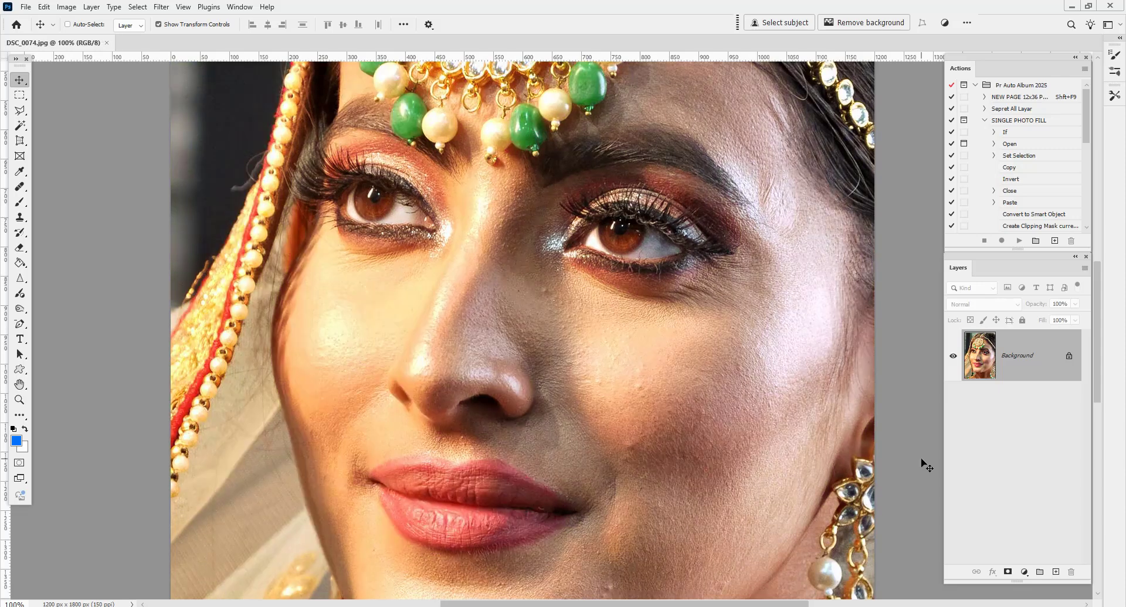
pyautogui.hotkey('ctrl', 'shift', 'z')
pyautogui.hotkey('ctrl', 'z')
pyautogui.hotkey('ctrl', 'shift', 'z')
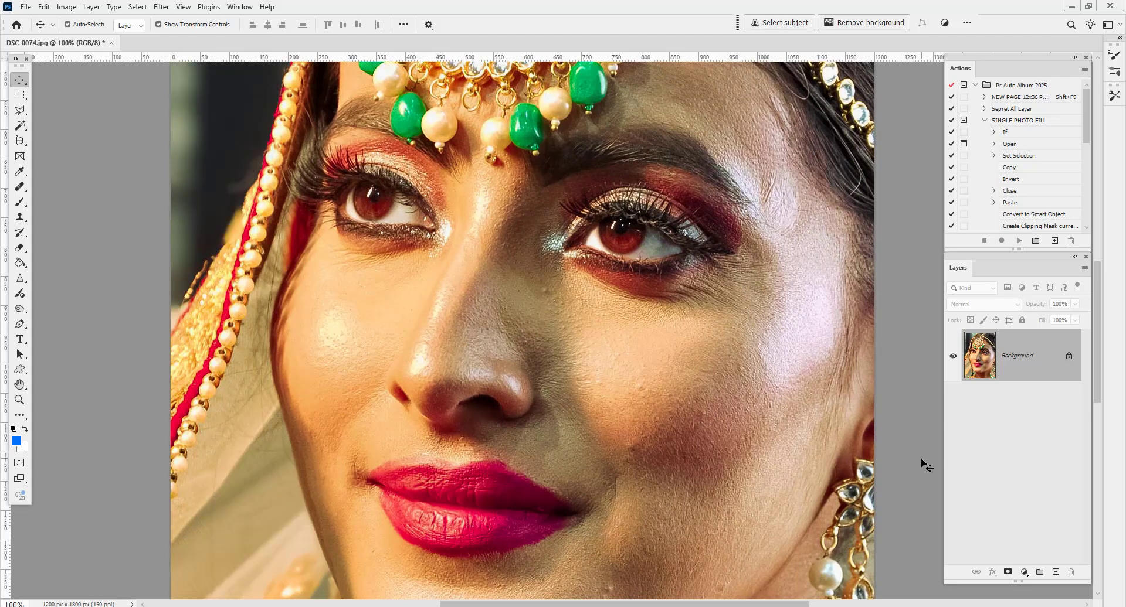
pyautogui.hotkey('ctrl', '-')
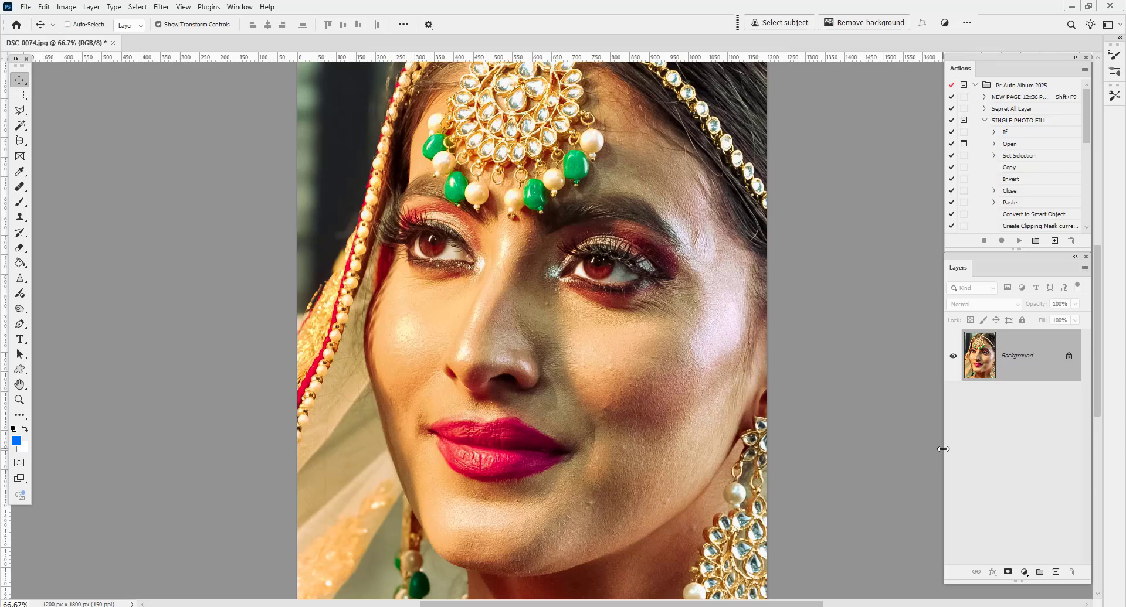
# - Save the edited portrait as the JPEG file DSC_0074+ in the output folder
pyautogui.hotkey('ctrl', 'shift', 's')
pyautogui.click(154, 471)
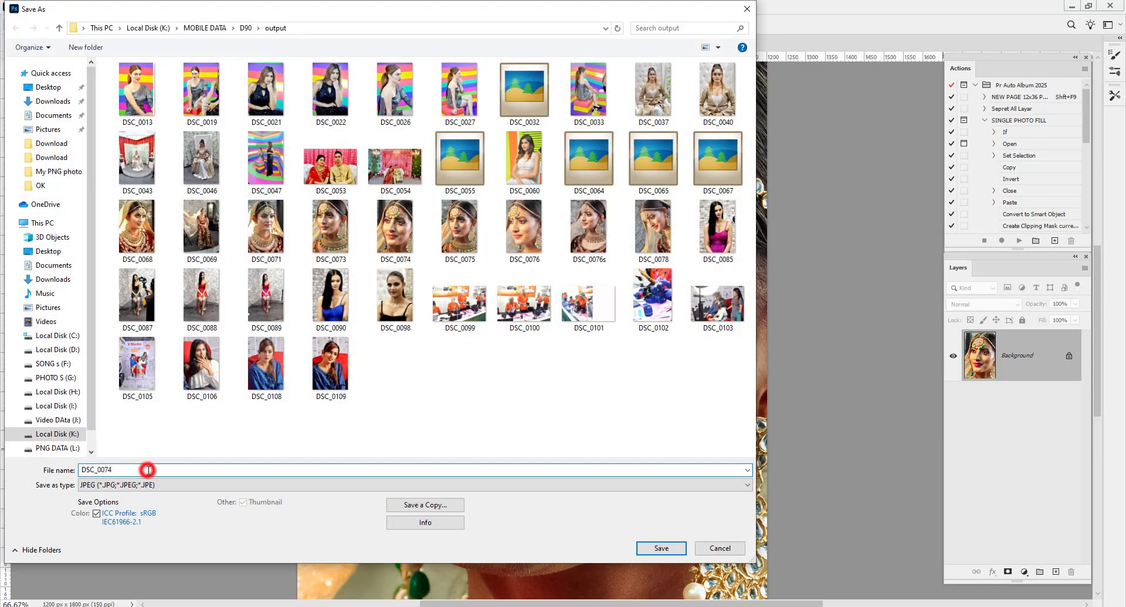
pyautogui.press('Return')
pyautogui.press('Return')
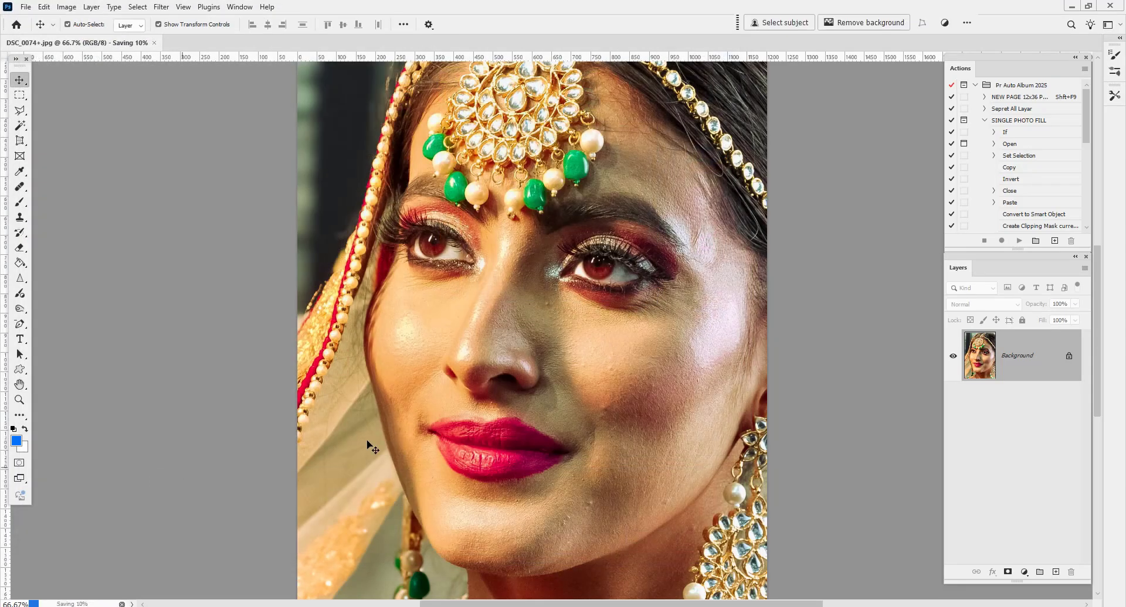
# - Apply a Color Balance to the portrait's Highlights with Cyan/Red at -18 and Yellow/Blue at +46
pyautogui.hotkey('ctrl', 'b')
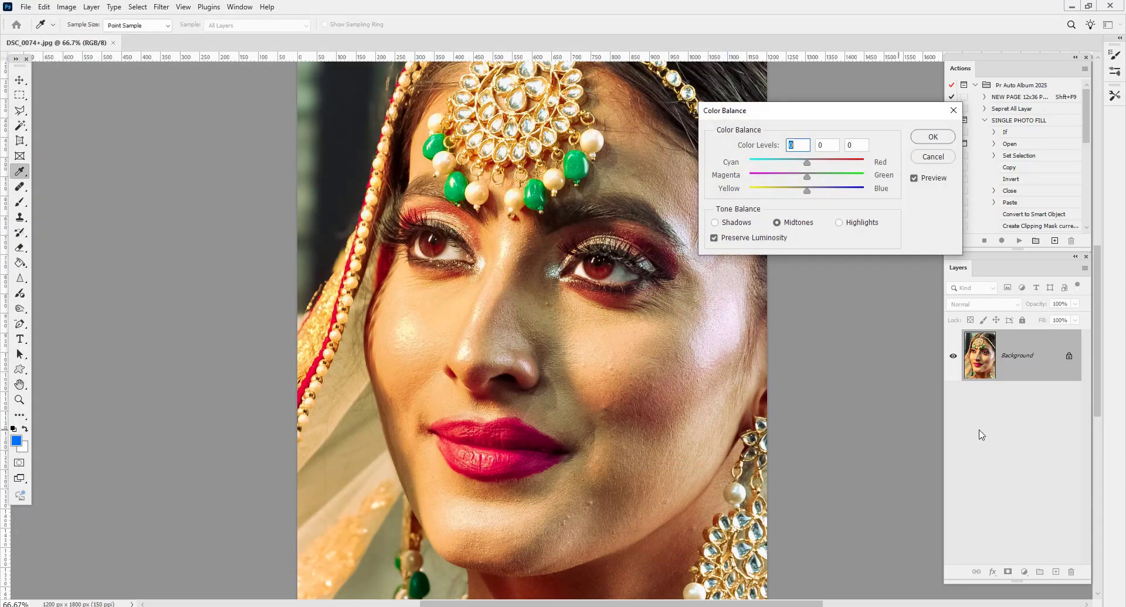
pyautogui.click(839, 222)
pyautogui.moveTo(807, 190); pyautogui.dragTo(833, 190)
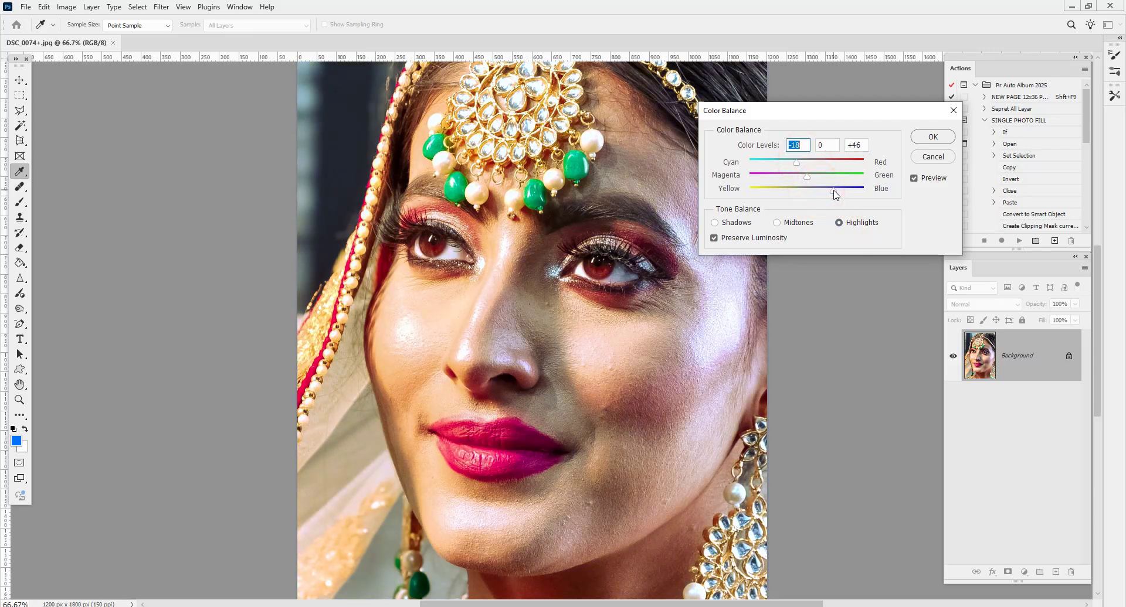
pyautogui.click(932, 136)
# - Examine the color-balanced portrait, both the whole image at 50% and the face and lips at 100% magnification
pyautogui.hotkey('ctrl', '-')
pyautogui.hotkey('ctrl', '-')
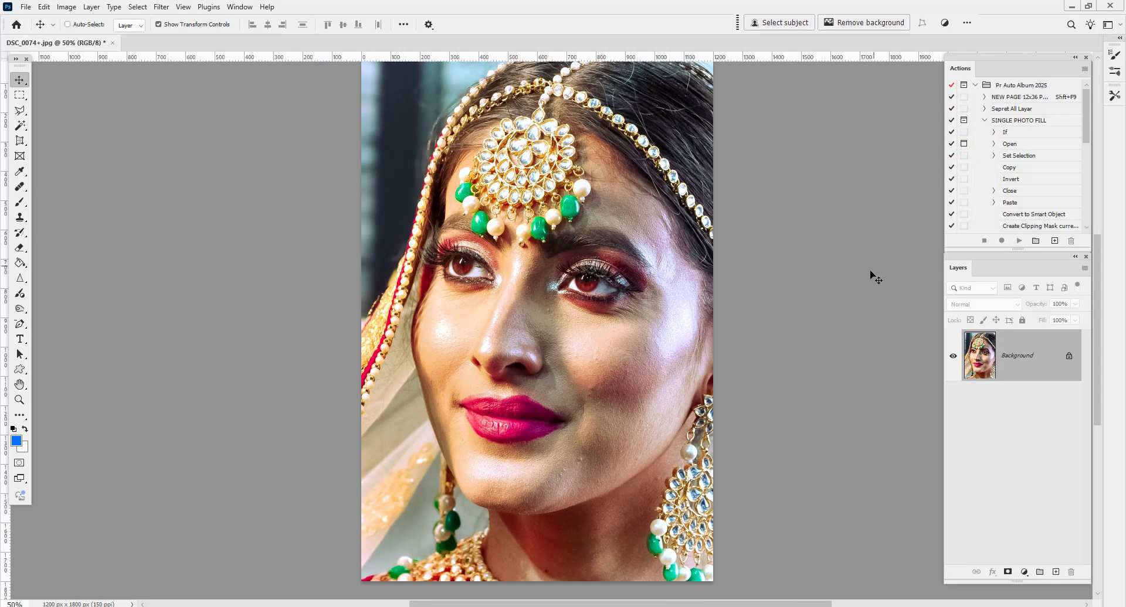
pyautogui.hotkey('ctrl', '+')
pyautogui.hotkey('ctrl', '+')
pyautogui.hotkey('ctrl', '+')
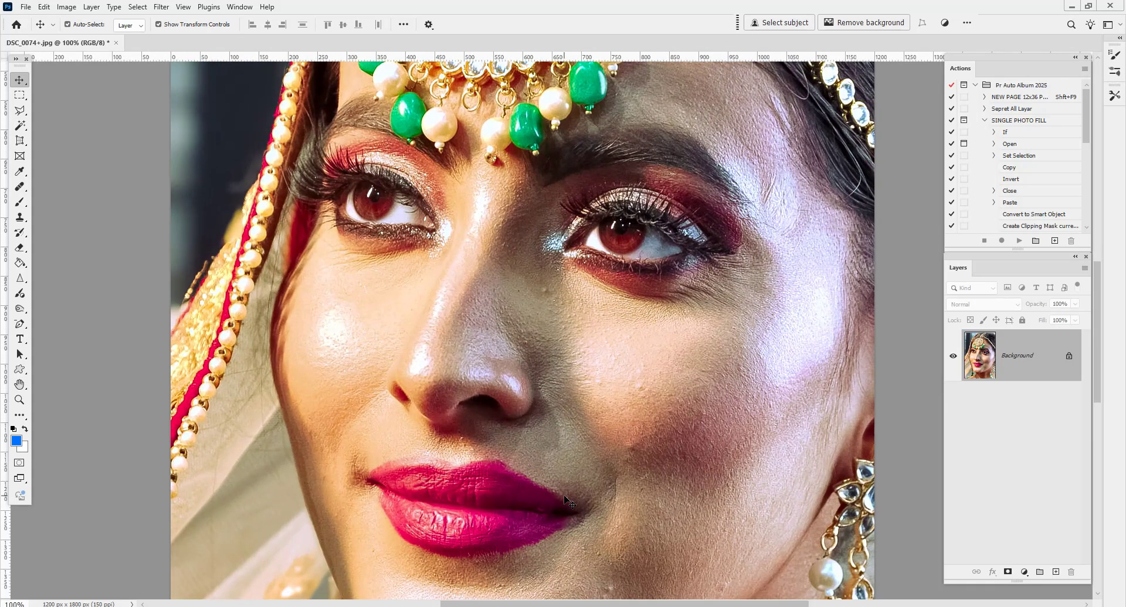
pyautogui.moveTo(573, 521); pyautogui.dragTo(583, 447)
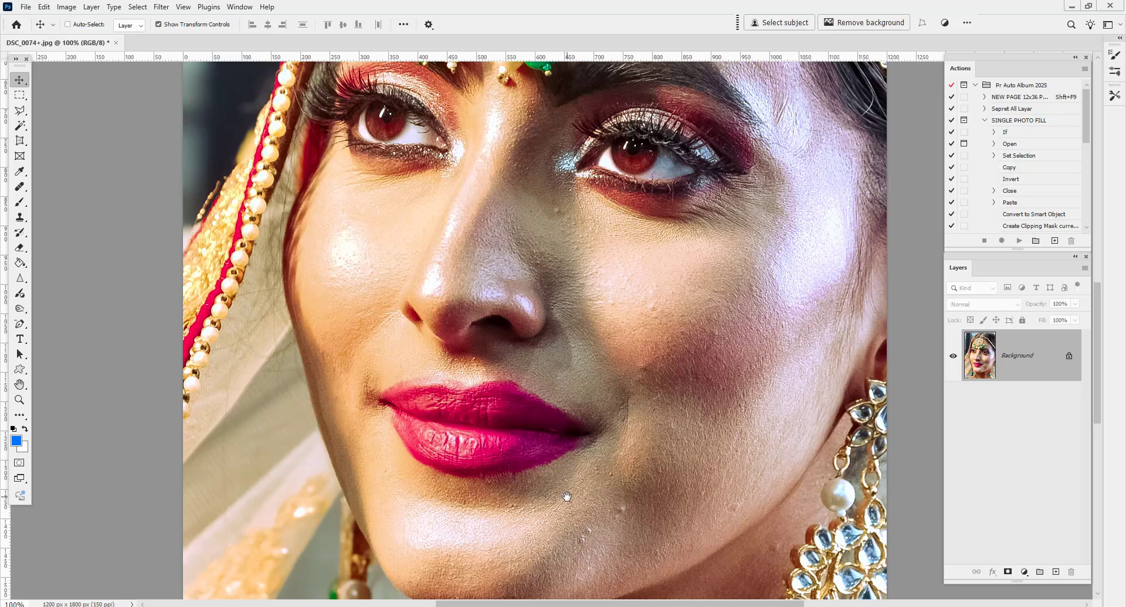
pyautogui.hotkey('ctrl', '-')
pyautogui.hotkey('ctrl', '-')
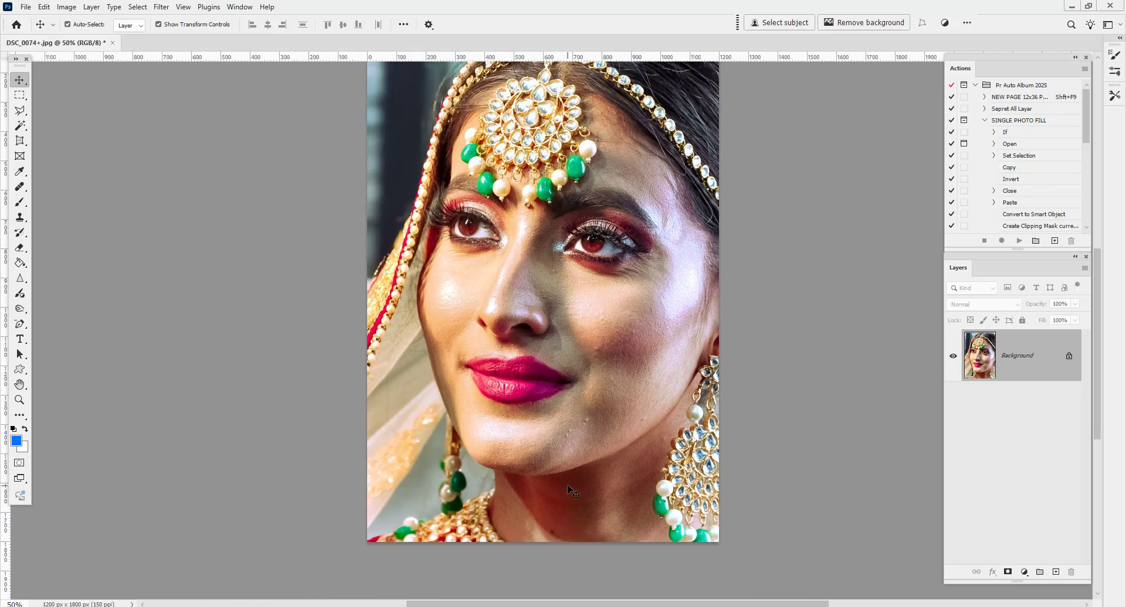
pyautogui.scroll(2, 569, 490)
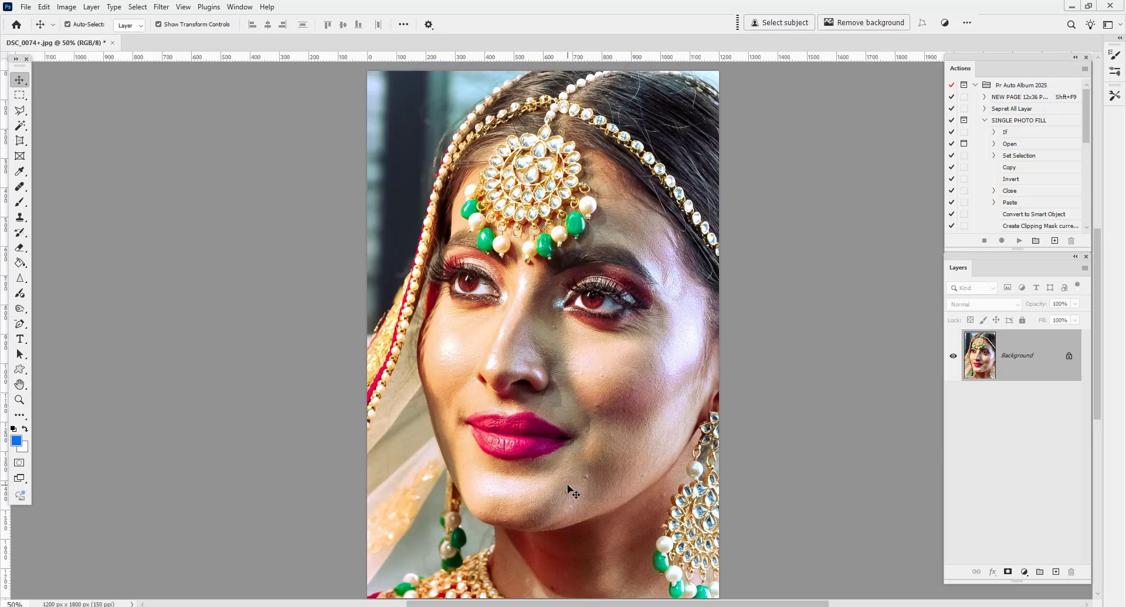
# - Clone nearby skin over the color spill above the middle of the upper lip using a 40 px Clone Stamp brush
pyautogui.hotkey('ctrl', '+')
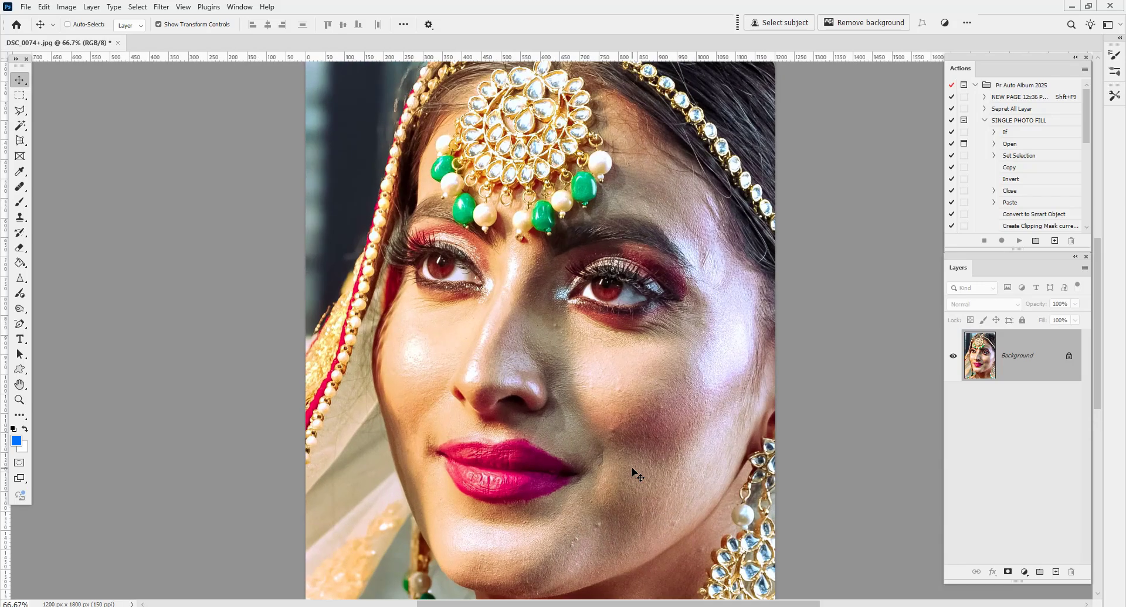
pyautogui.hotkey('ctrl', '+')
pyautogui.moveTo(582, 509); pyautogui.dragTo(582, 402)
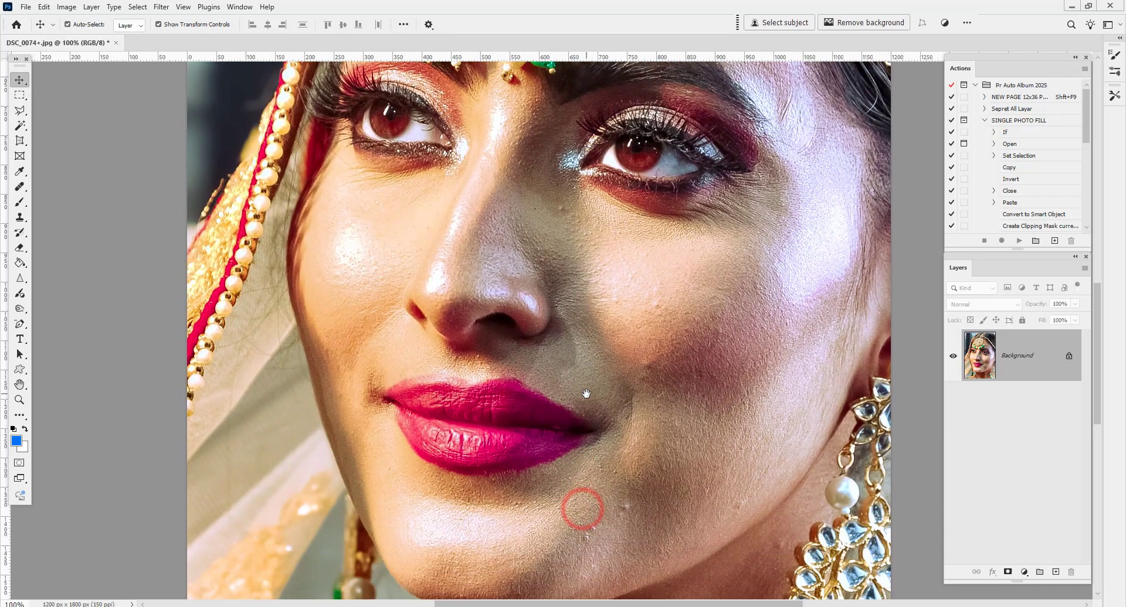
pyautogui.click(20, 217)
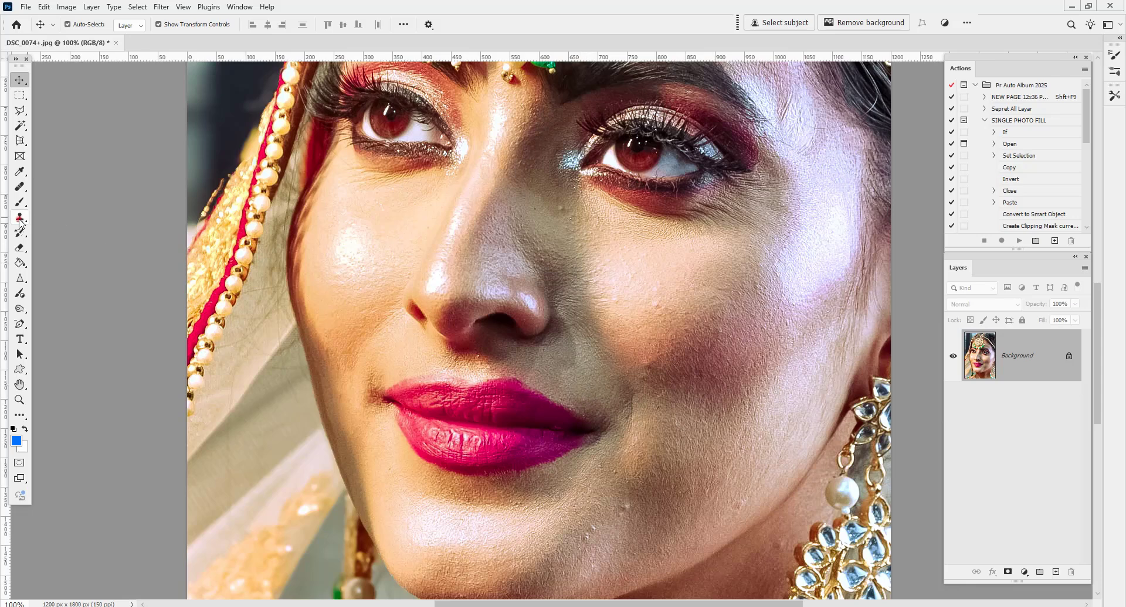
pyautogui.press('[')
pyautogui.press('[')
pyautogui.press('[')
pyautogui.press('[')
pyautogui.press('[')
pyautogui.press('[')
pyautogui.press('[')
pyautogui.press('[')
pyautogui.press('[')
pyautogui.press('[')
pyautogui.press('[')
pyautogui.press('[')
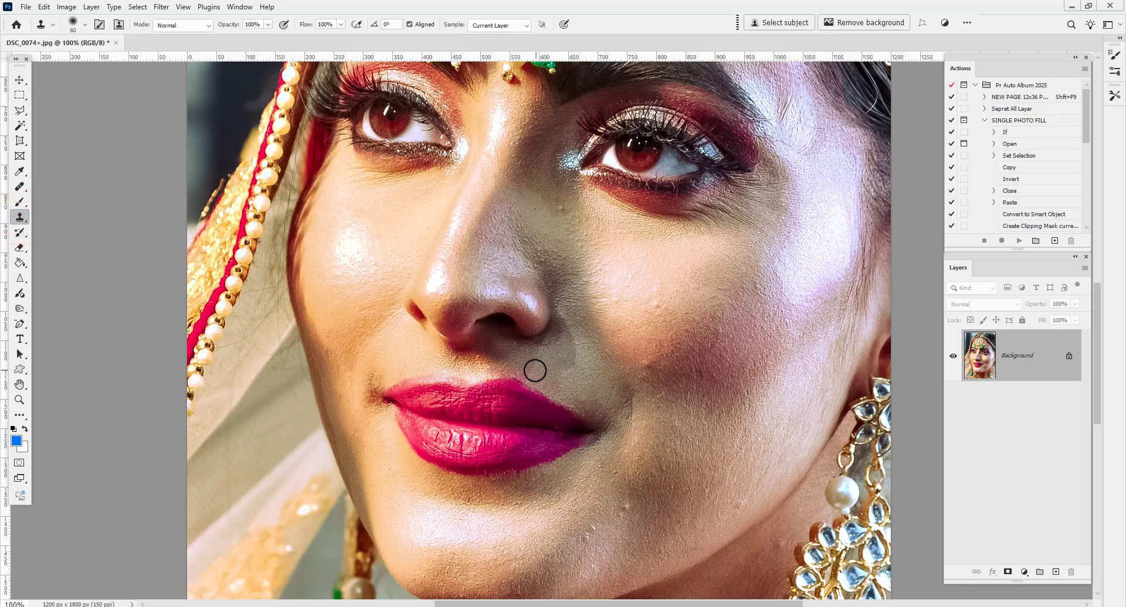
pyautogui.keyDown('alt'); pyautogui.click(536, 369); pyautogui.keyUp('alt')
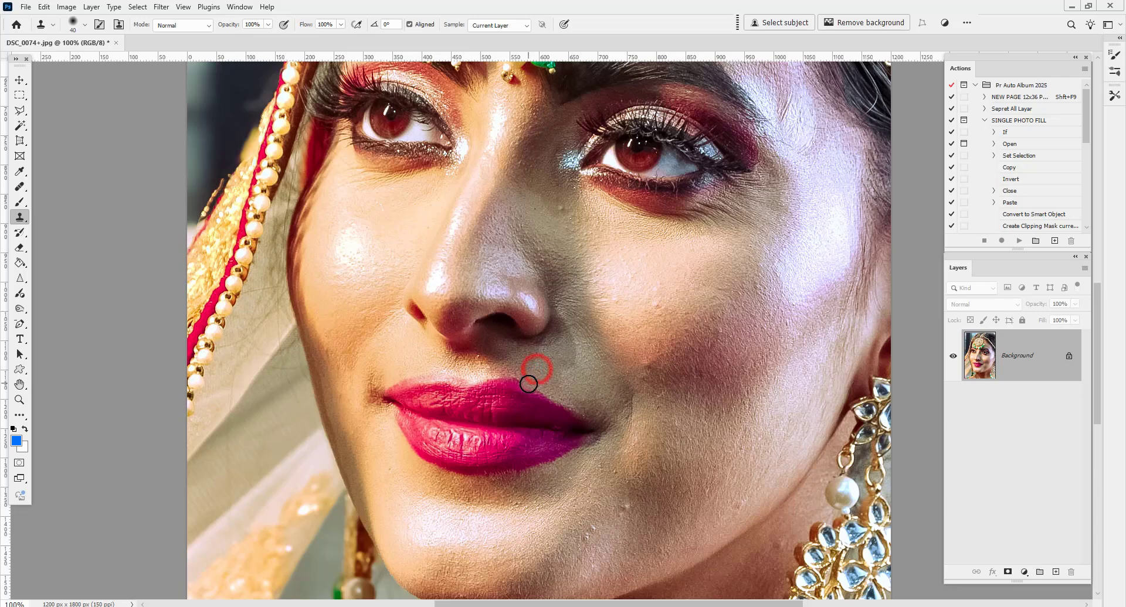
pyautogui.moveTo(524, 383)
pyautogui.mouseDown()
pyautogui.moveTo(562, 397)
pyautogui.moveTo(522, 378)
pyautogui.mouseUp()
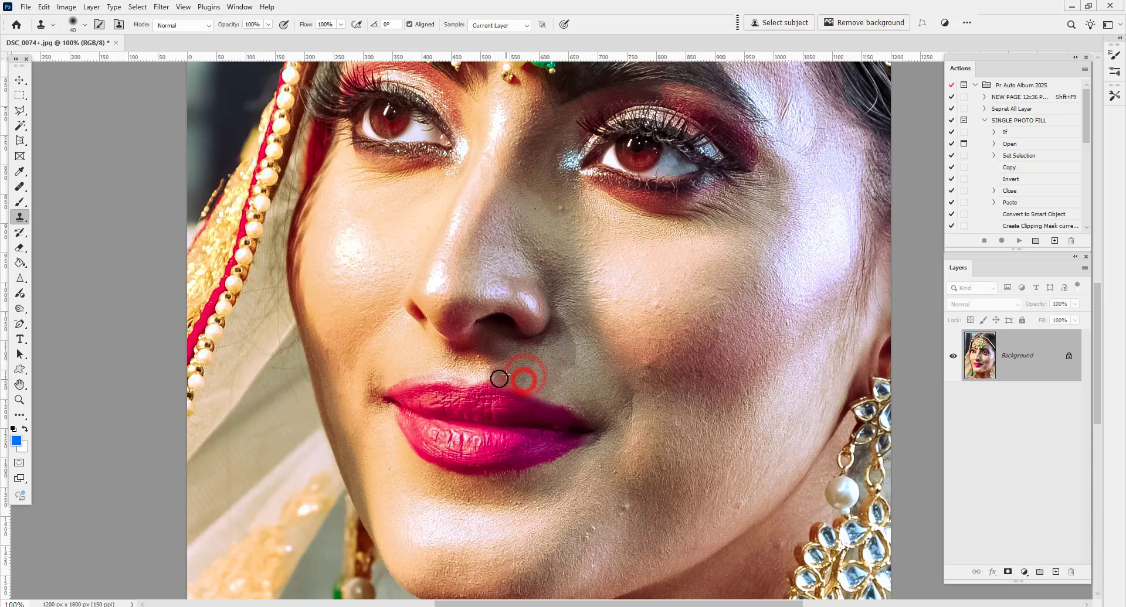
# - Clean the rest of the upper lip's edge to the left mouth corner with freshly sampled skin
pyautogui.moveTo(488, 379)
pyautogui.mouseDown()
pyautogui.moveTo(425, 370)
pyautogui.moveTo(387, 387)
pyautogui.mouseUp()
pyautogui.keyDown('alt'); pyautogui.click(476, 372); pyautogui.keyUp('alt')
pyautogui.keyDown('alt'); pyautogui.click(469, 376); pyautogui.keyUp('alt')
pyautogui.keyDown('alt'); pyautogui.click(429, 358); pyautogui.keyUp('alt')
pyautogui.keyDown('alt'); pyautogui.click(421, 368); pyautogui.keyUp('alt')
pyautogui.keyDown('alt'); pyautogui.click(401, 366); pyautogui.keyUp('alt')
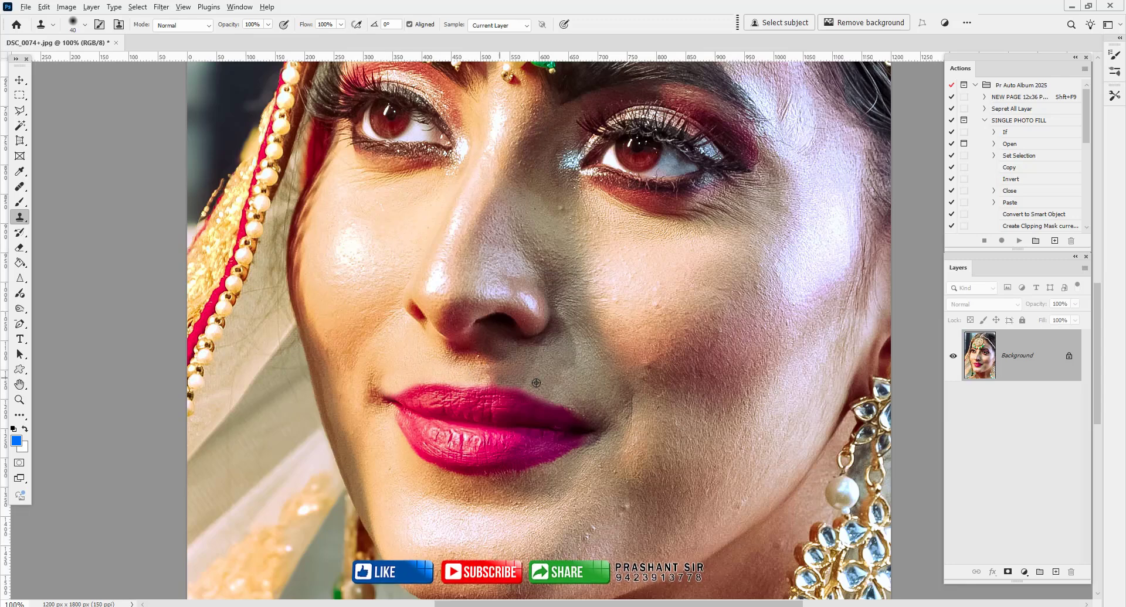
# - Clone freshly sampled skin along the outer edge of the lower lip with the Clone Stamp
pyautogui.keyDown('alt'); pyautogui.click(586, 473); pyautogui.keyUp('alt')
pyautogui.moveTo(586, 447)
pyautogui.mouseDown()
pyautogui.moveTo(465, 481)
pyautogui.moveTo(424, 470)
pyautogui.mouseUp()
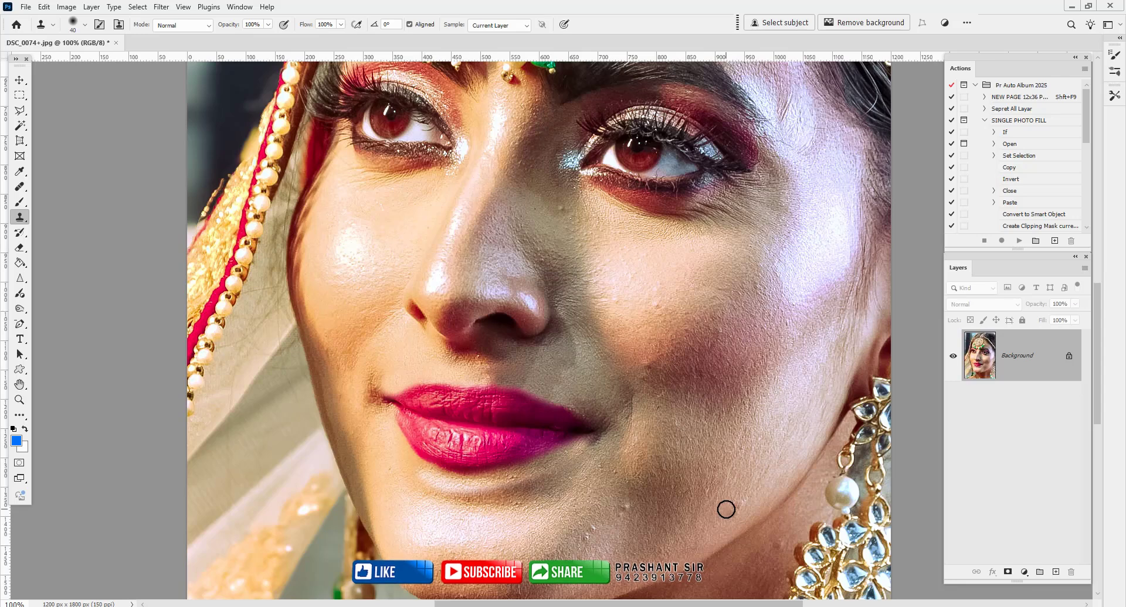
# - Undo all the Clone Stamp strokes made around the lips, keeping the Color Balance adjustment
pyautogui.hotkey('ctrl', 'z')
pyautogui.hotkey('ctrl', 'z')
pyautogui.hotkey('ctrl', 'z')
pyautogui.hotkey('ctrl', 'z')
pyautogui.hotkey('ctrl', 'z')
pyautogui.hotkey('ctrl', 'z')
pyautogui.hotkey('ctrl', 'z')
pyautogui.hotkey('ctrl', 'z')
pyautogui.hotkey('ctrl', 'z')
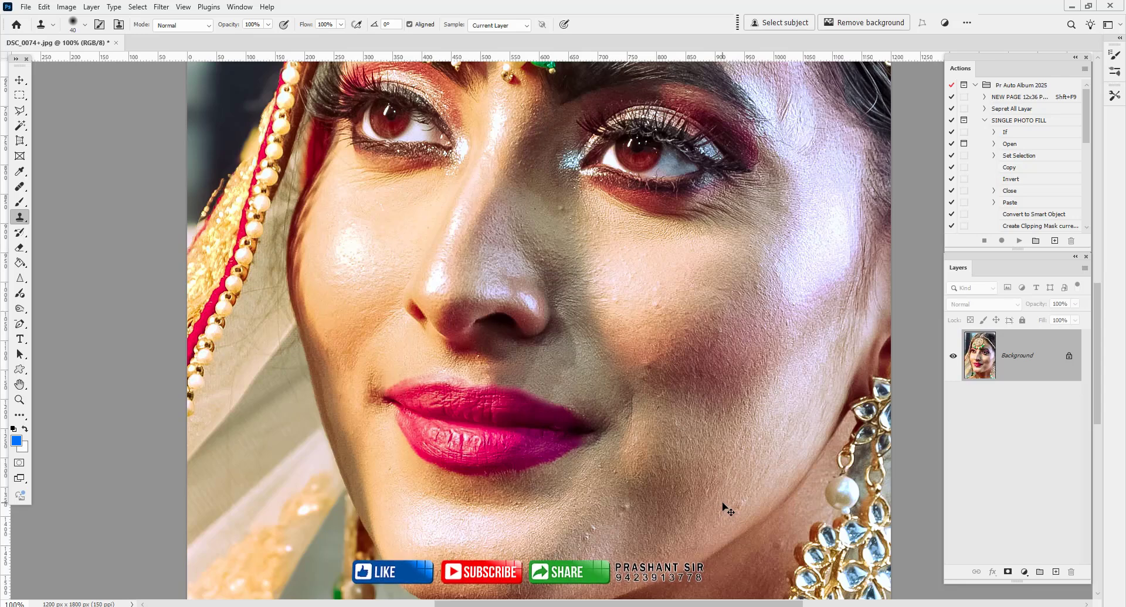
# - Compare the portrait without and with the Color Balance by undoing the adjustment and restoring it
pyautogui.hotkey('ctrl', 'z')
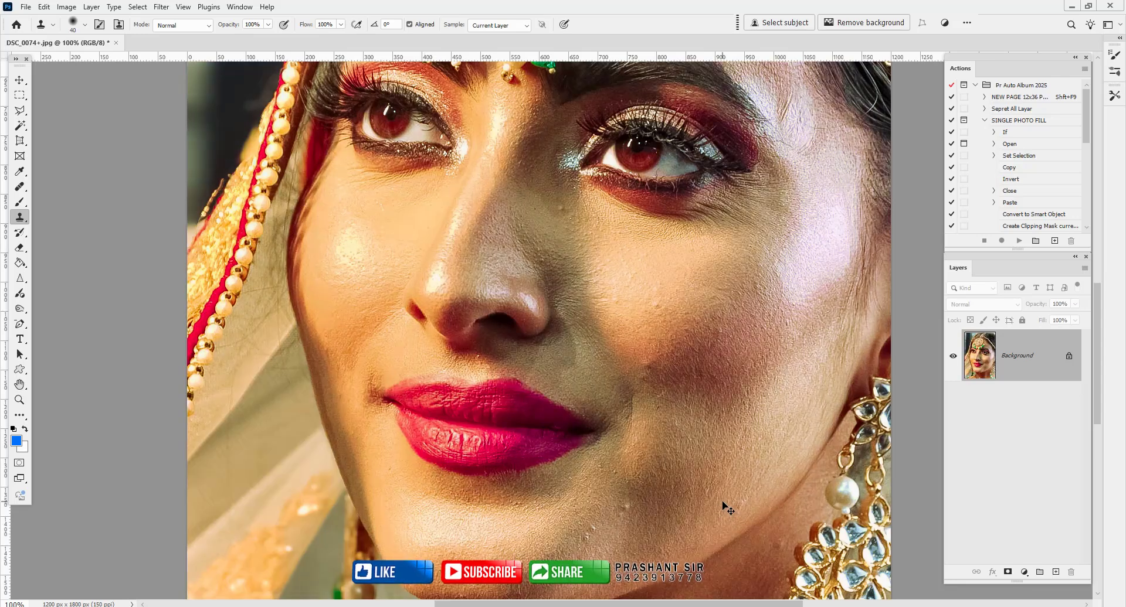
pyautogui.hotkey('ctrl', 'shift', 'z')
pyautogui.hotkey('ctrl', 'shift', 'z')
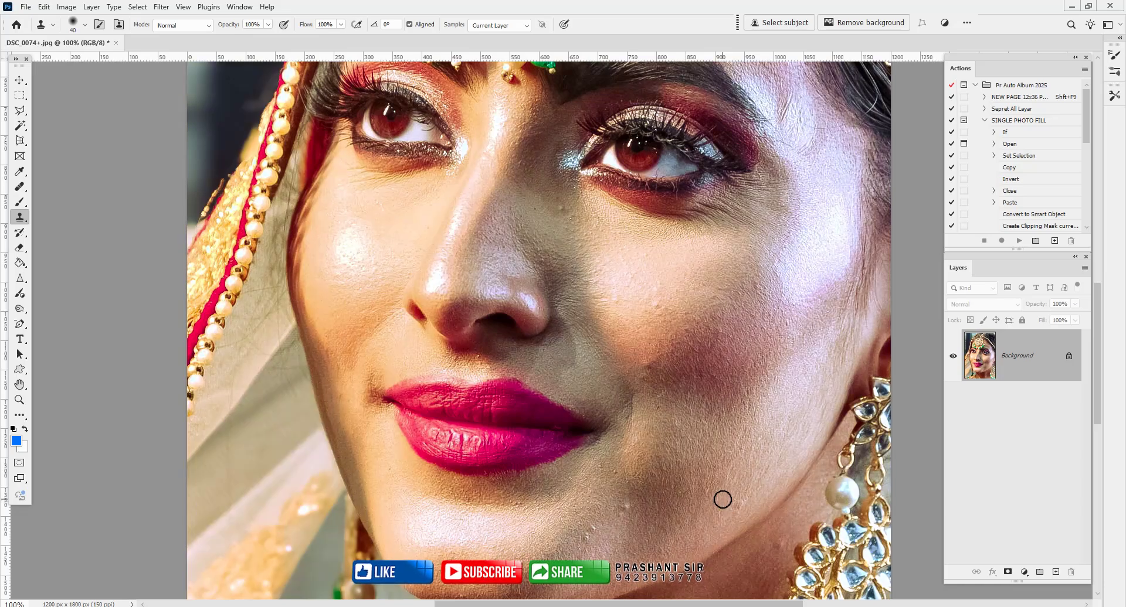
pyautogui.hotkey('ctrl', '-')
pyautogui.hotkey('ctrl', '-')
pyautogui.click(162, 7)
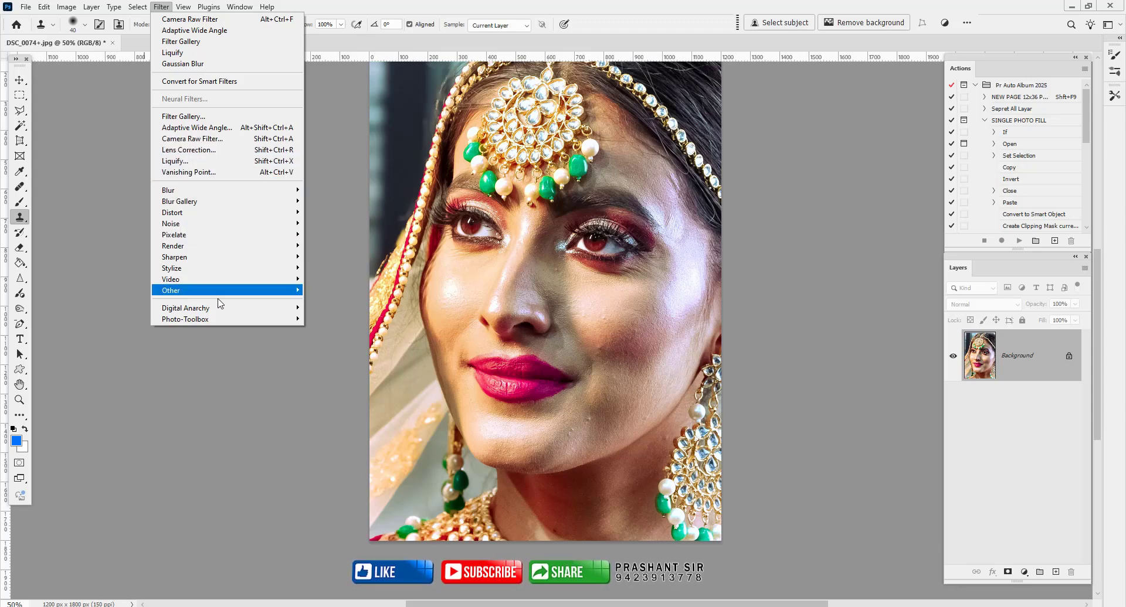
pyautogui.click(216, 346)
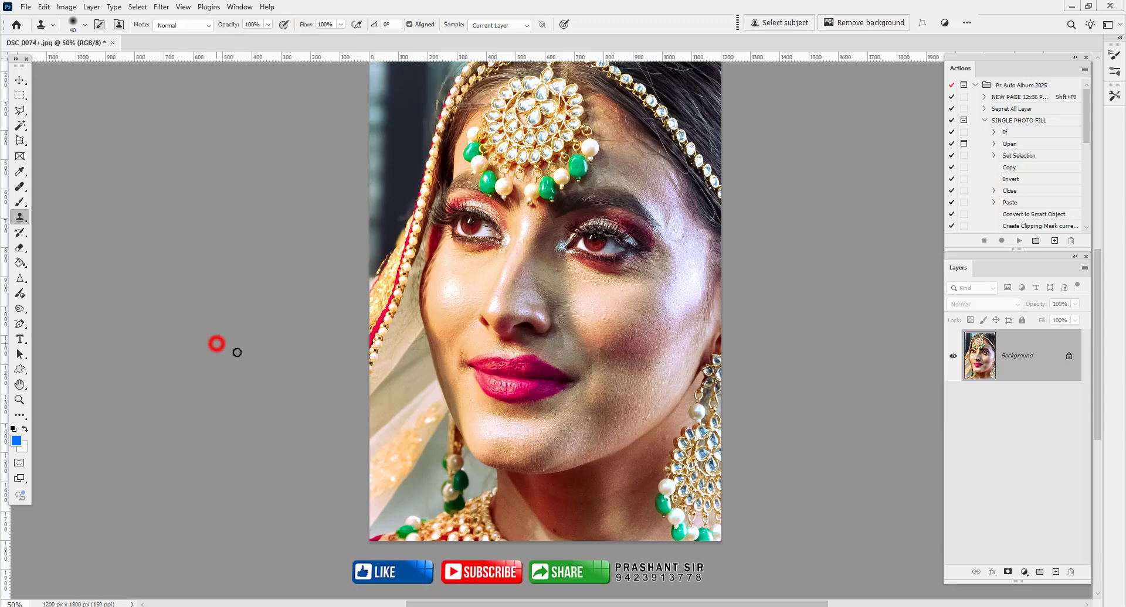
pyautogui.scroll(3, 839, 361)
pyautogui.scroll(-1, 841, 361)
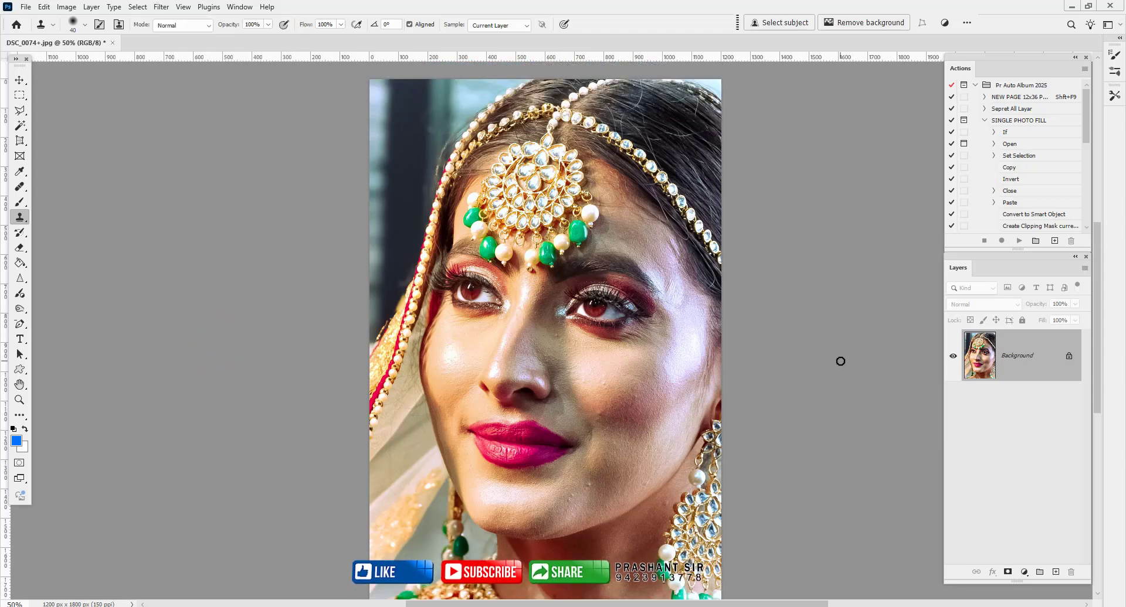